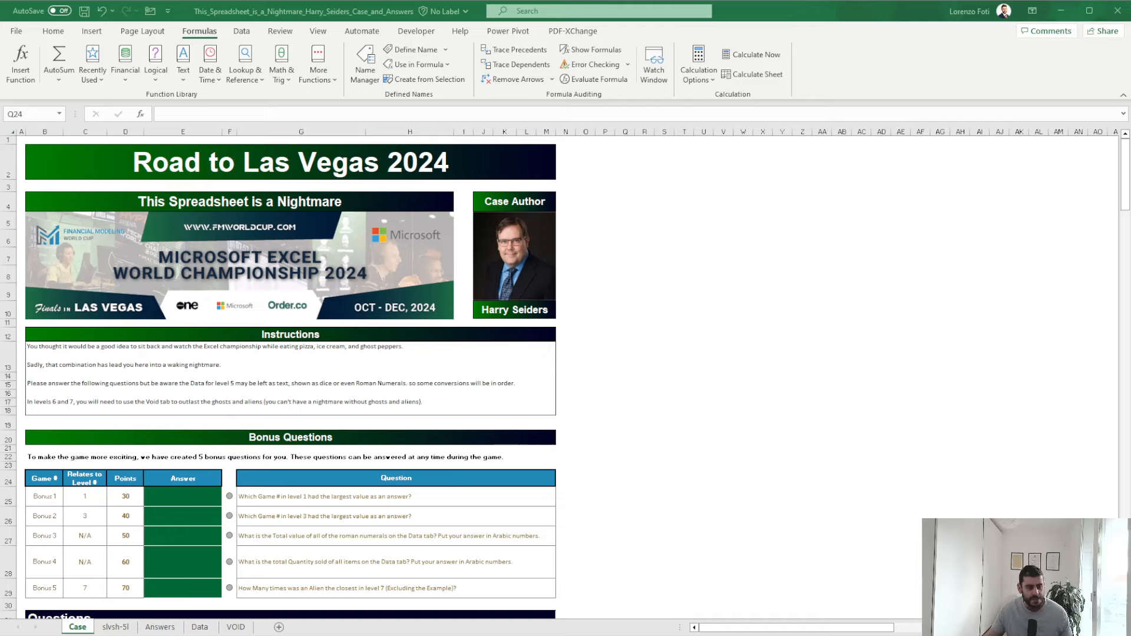
- Review the instructions, bonus questions and Level 1 questions on the Case sheet
click(815, 456)
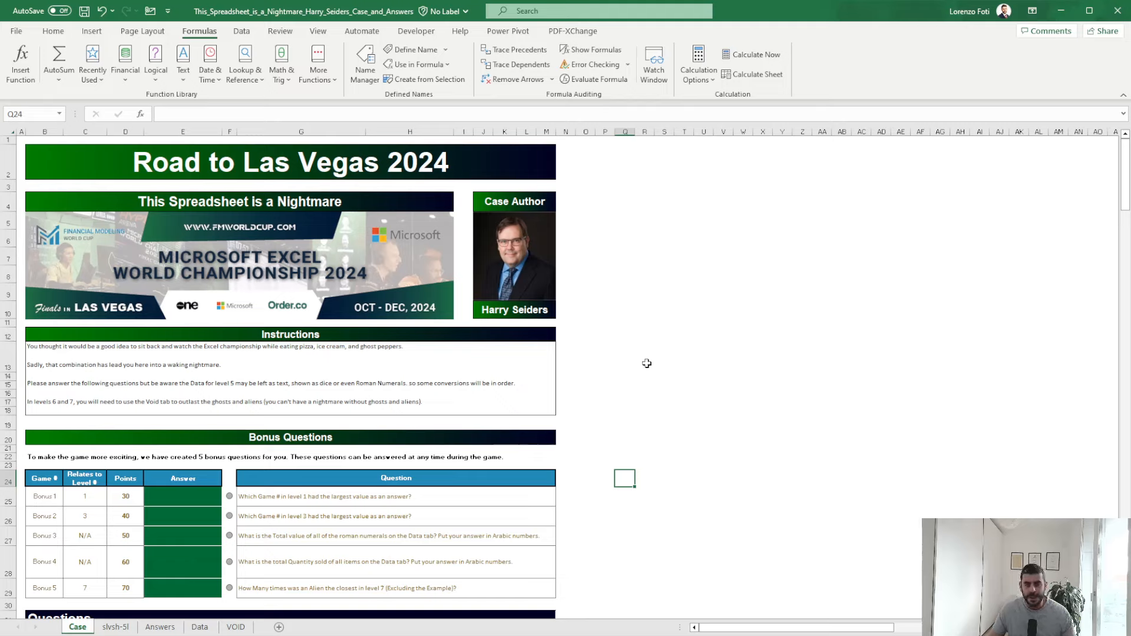
scroll(641, 366, down, 2)
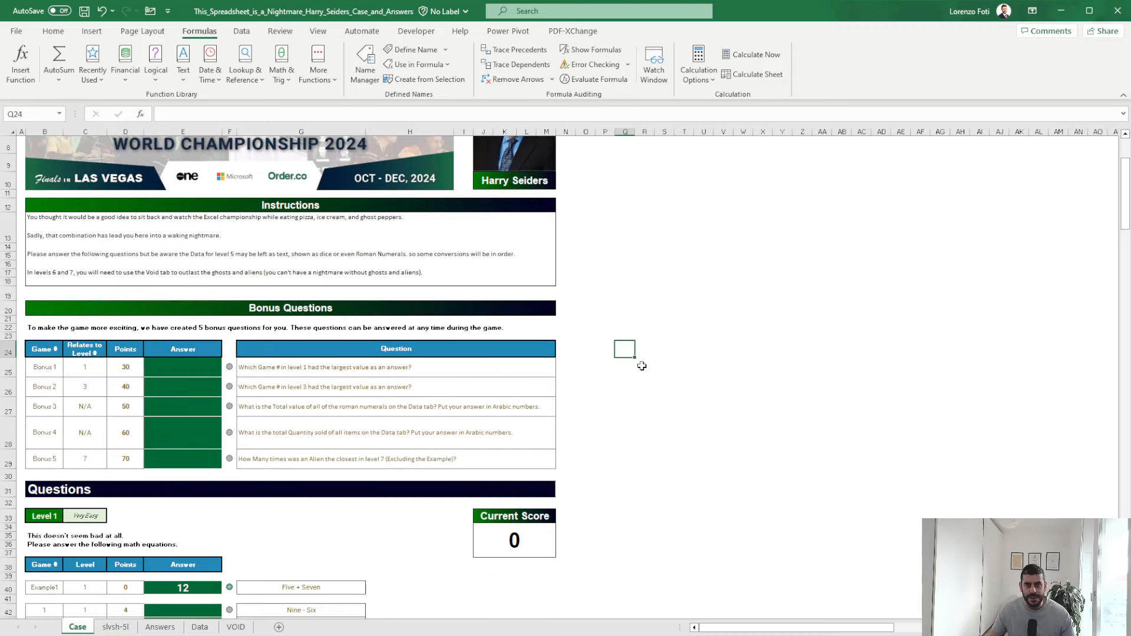
scroll(642, 366, up, 2)
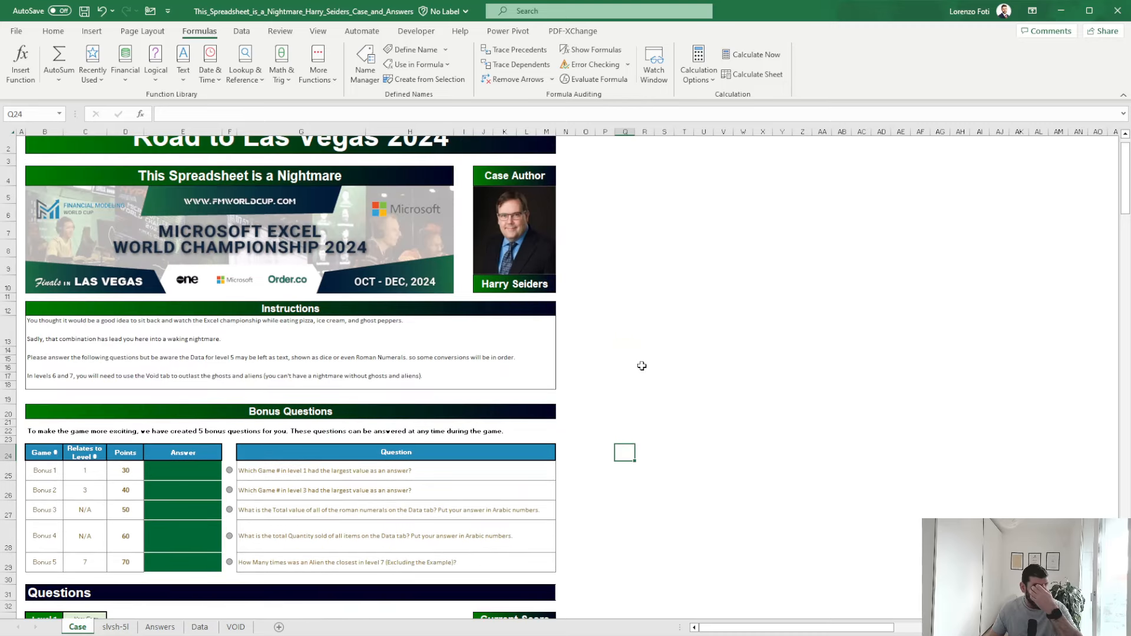
scroll(611, 369, down, 3)
scroll(611, 370, down, 4)
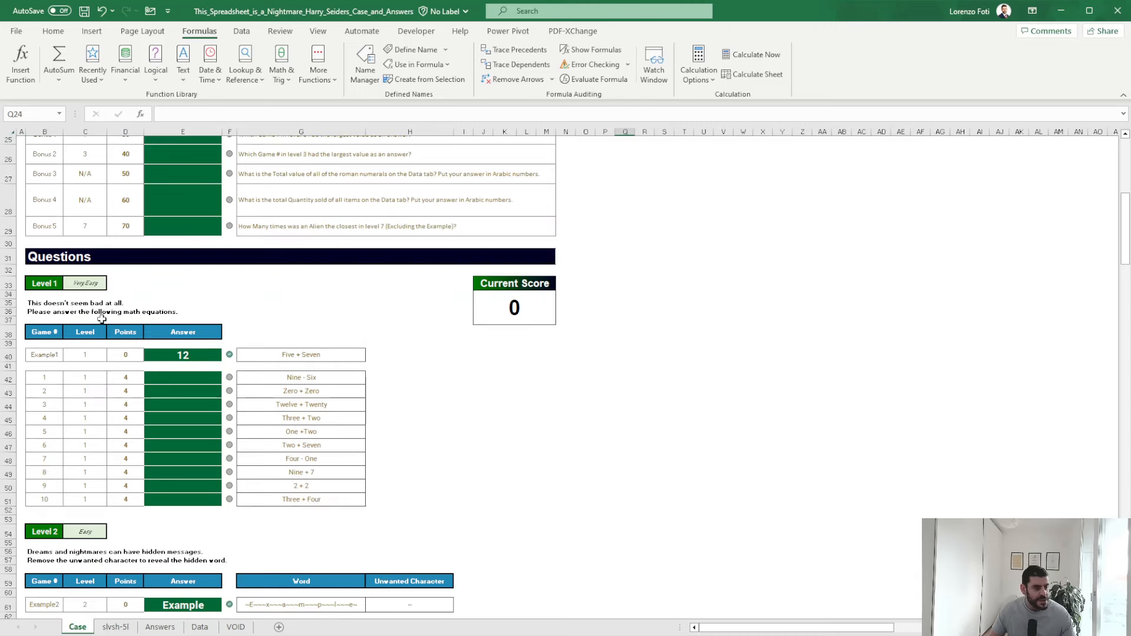
scroll(373, 366, up, 4)
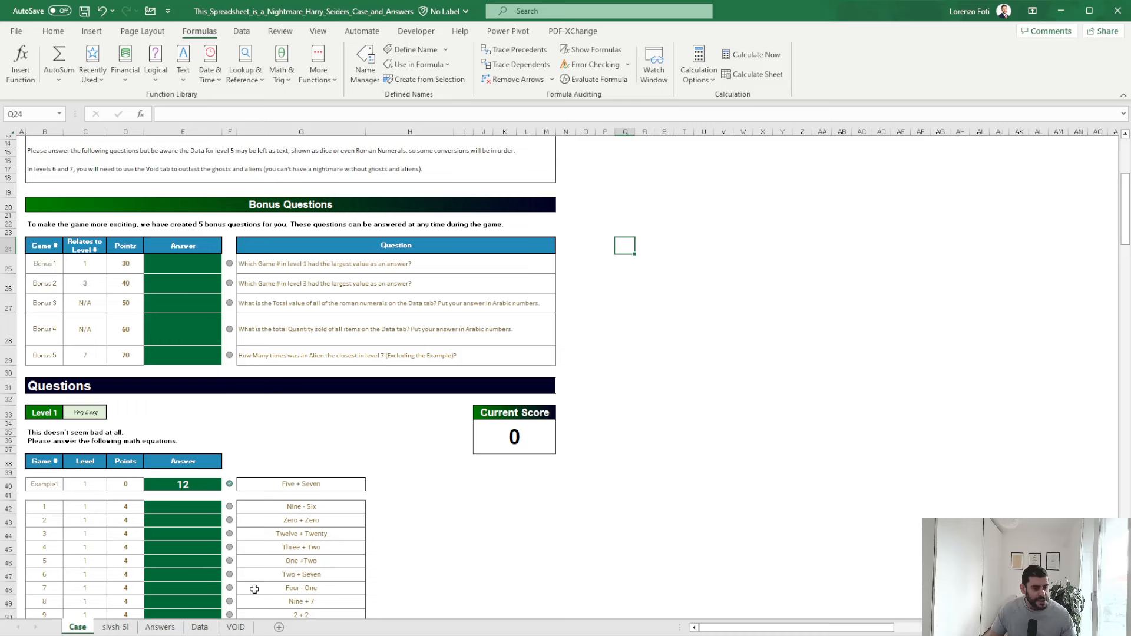
- Examine the Data sheet's Units Sold column for its different entry formats: numbers, text numbers, dice symbols and Roman numerals
click(195, 628)
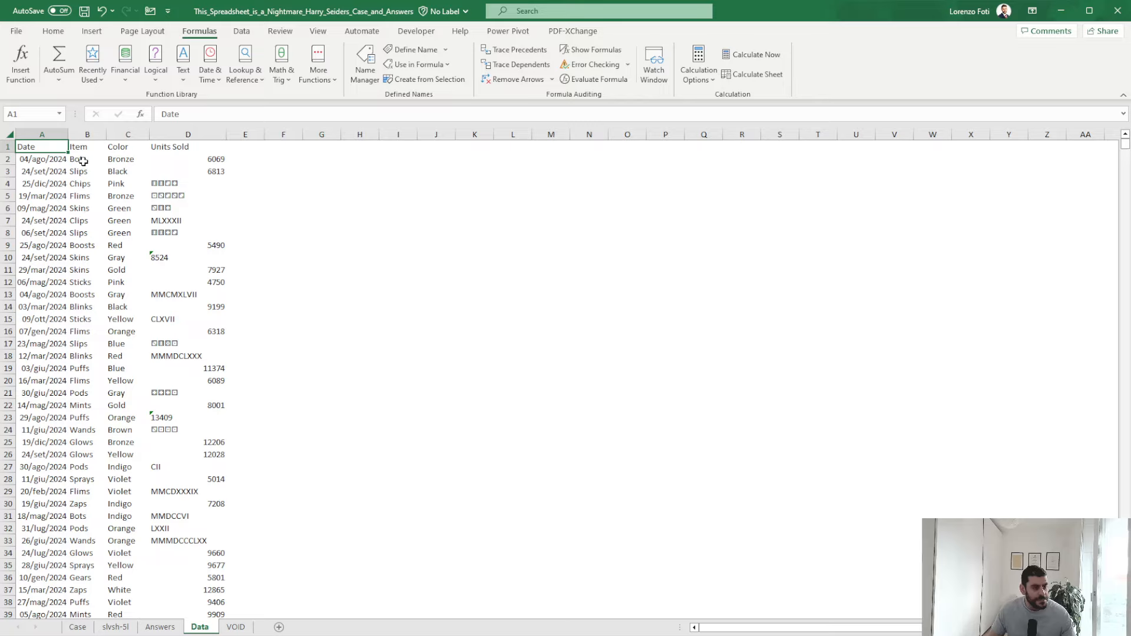
click(174, 147)
click(225, 160)
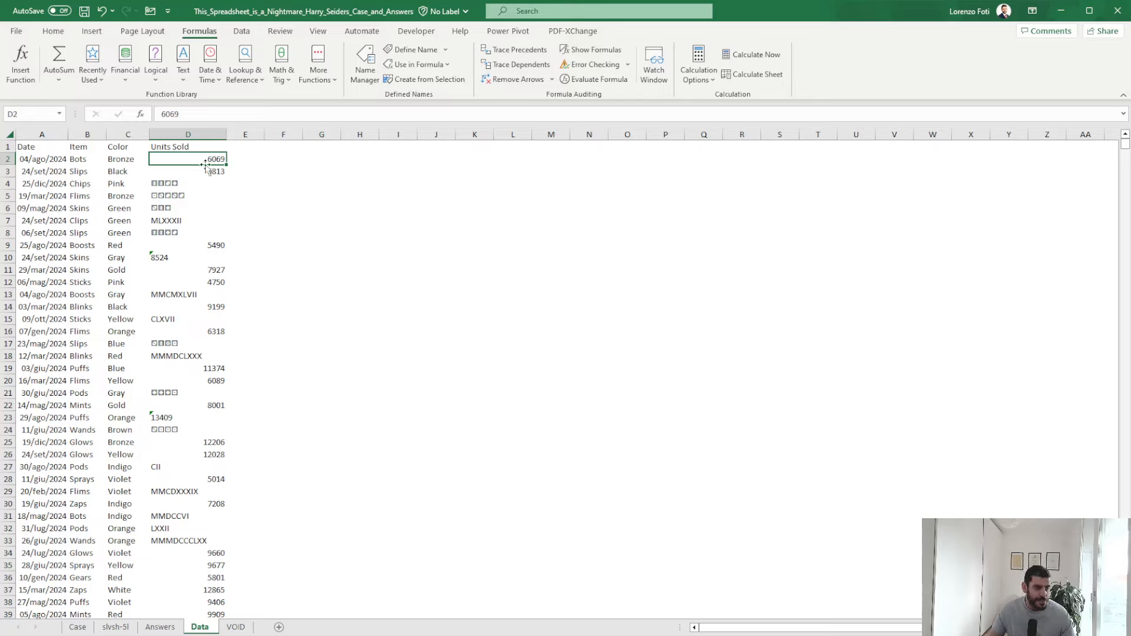
click(171, 257)
click(171, 223)
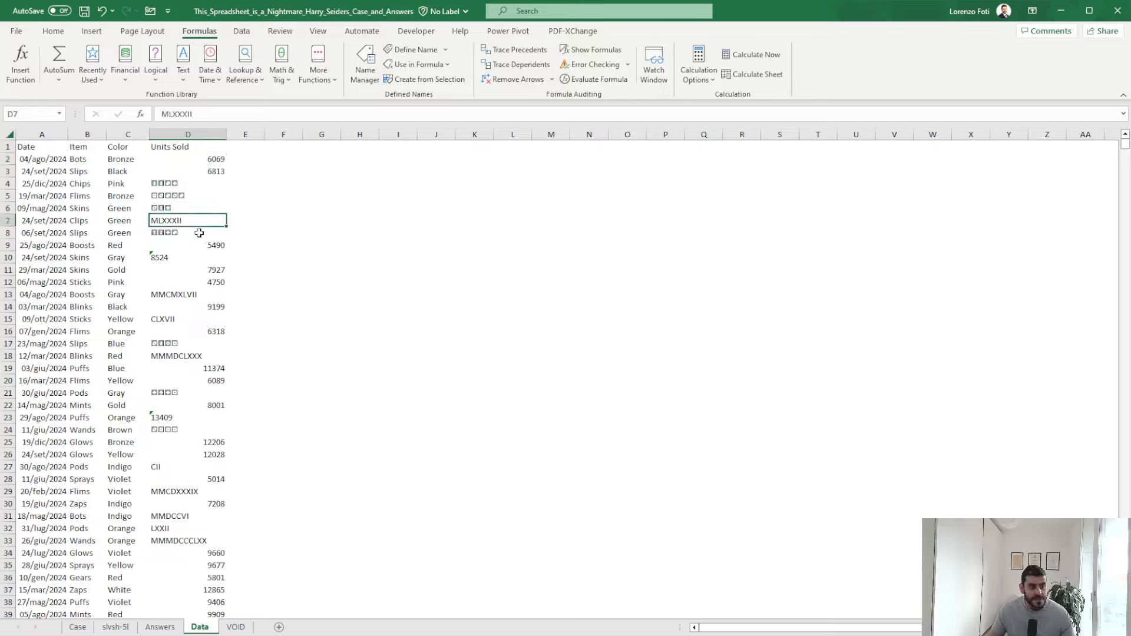
click(177, 233)
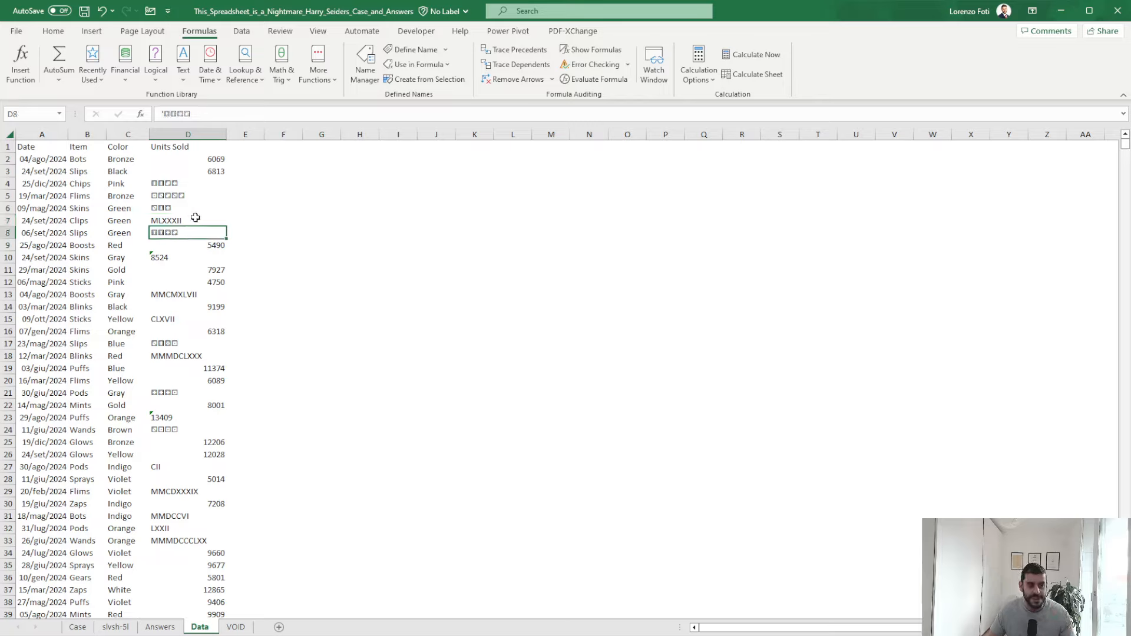
click(197, 220)
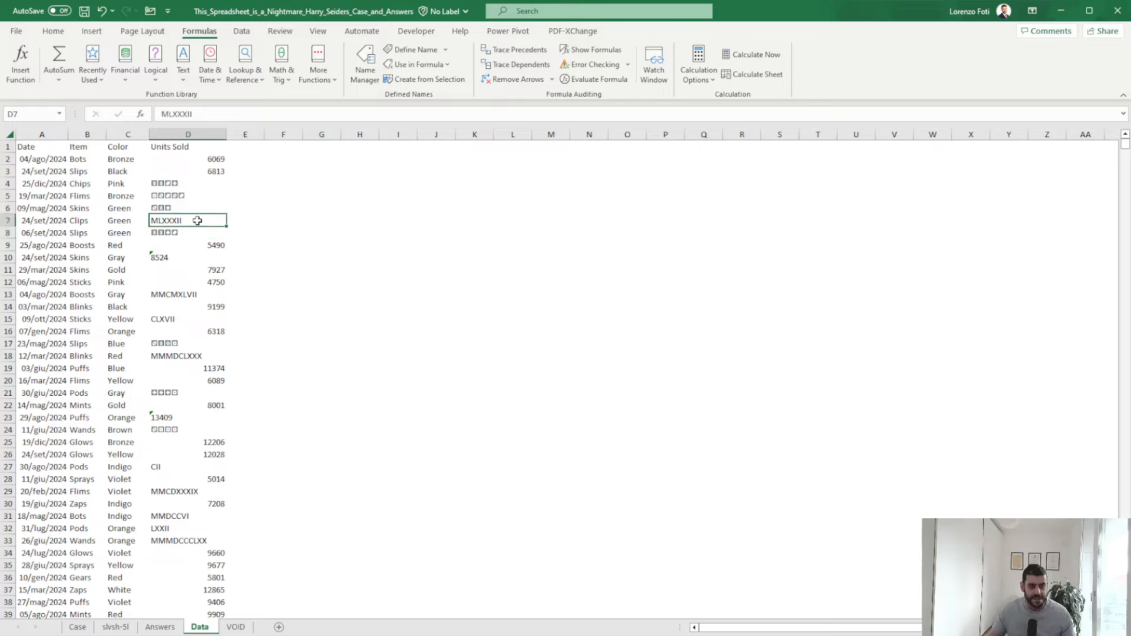
click(240, 222)
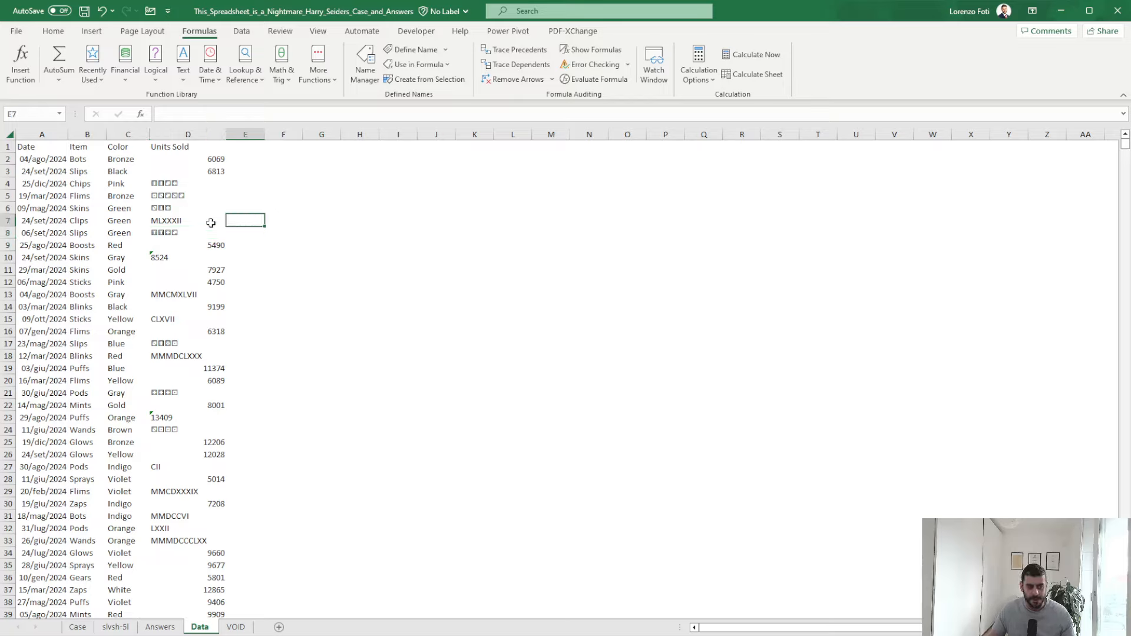
click(168, 220)
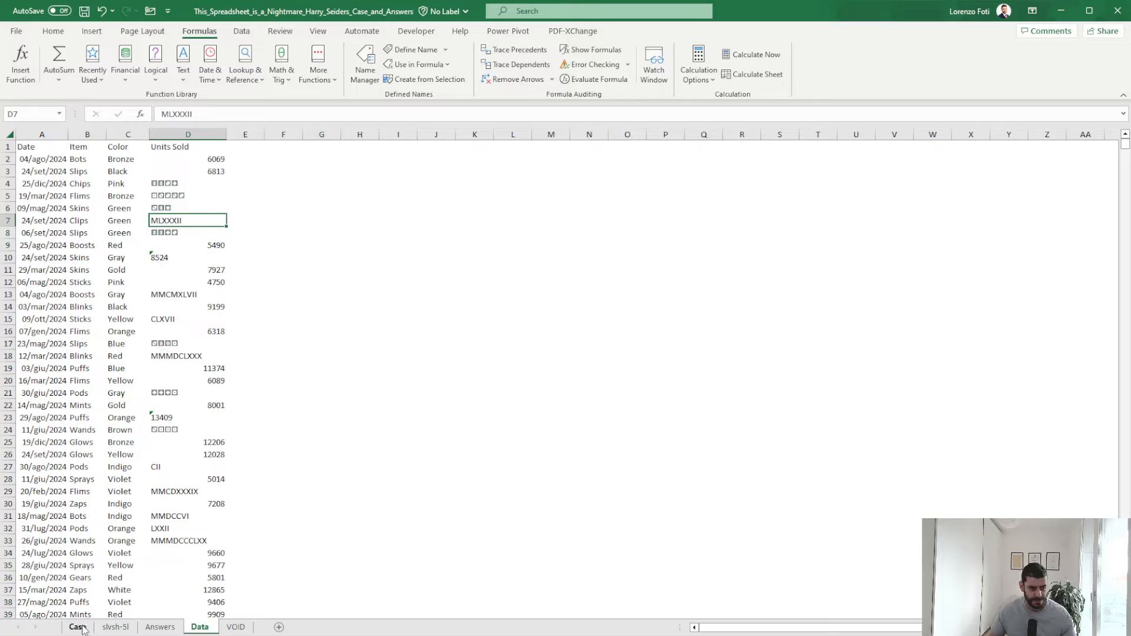
click(186, 389)
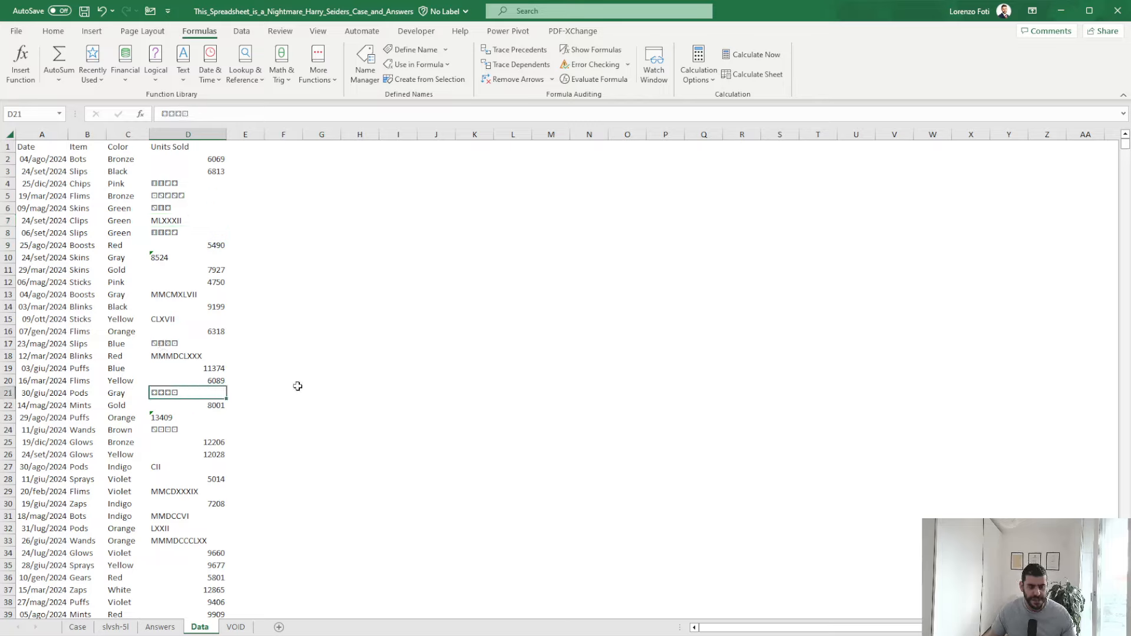
click(249, 390)
click(174, 388)
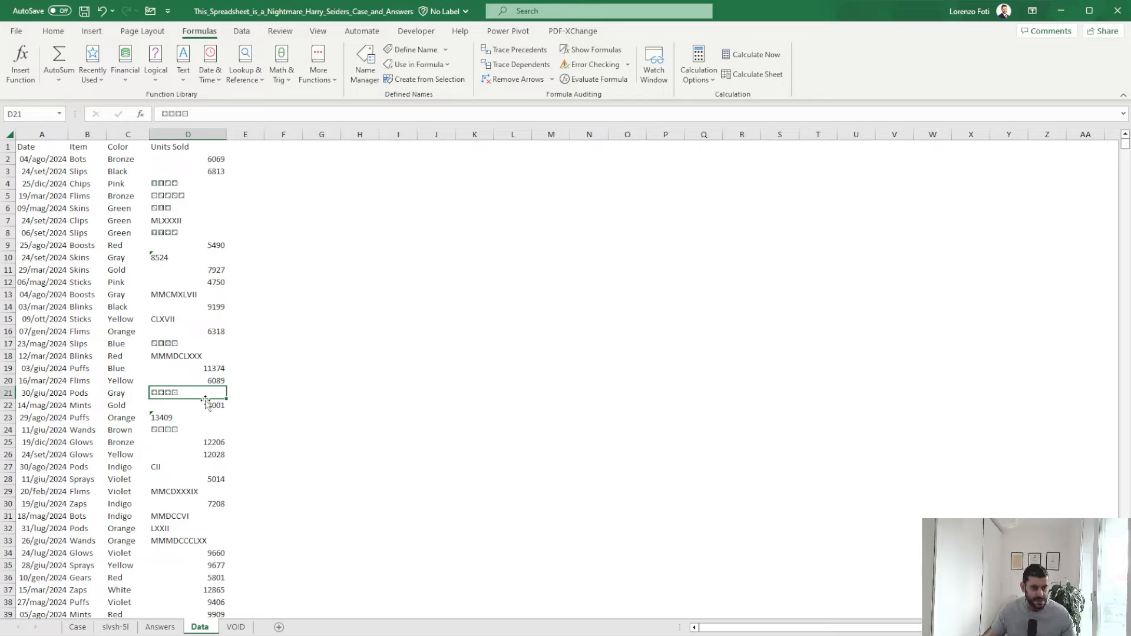
- Check the Level 1 questions on the Case sheet, and examine the ghost and alien grid on the VOID sheet back to cell A1
click(81, 627)
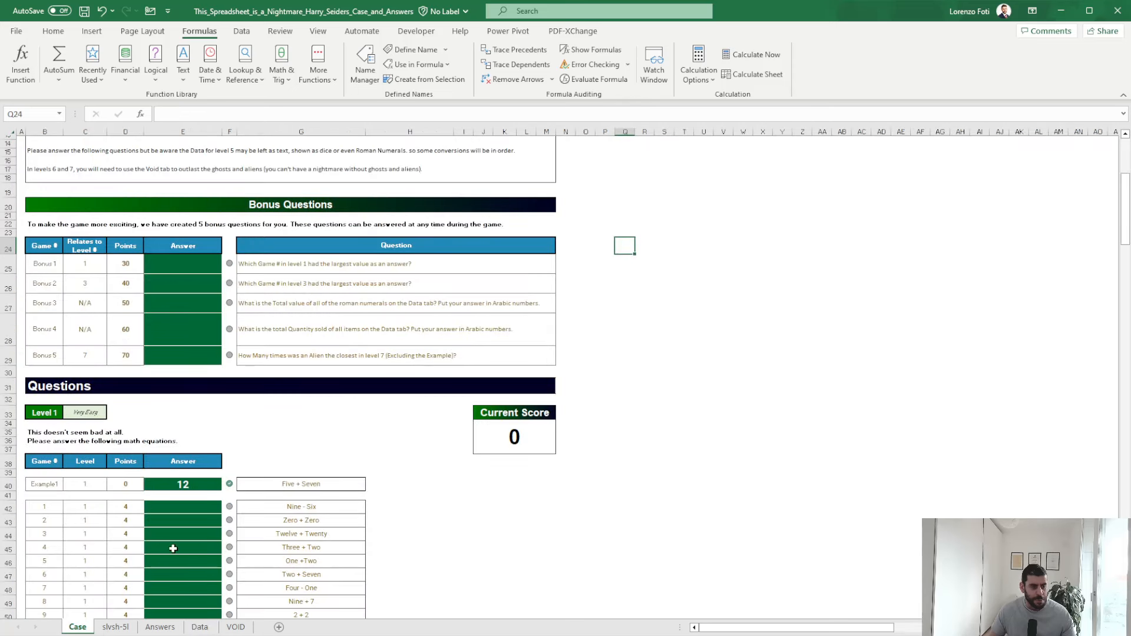
scroll(304, 418, down, 3)
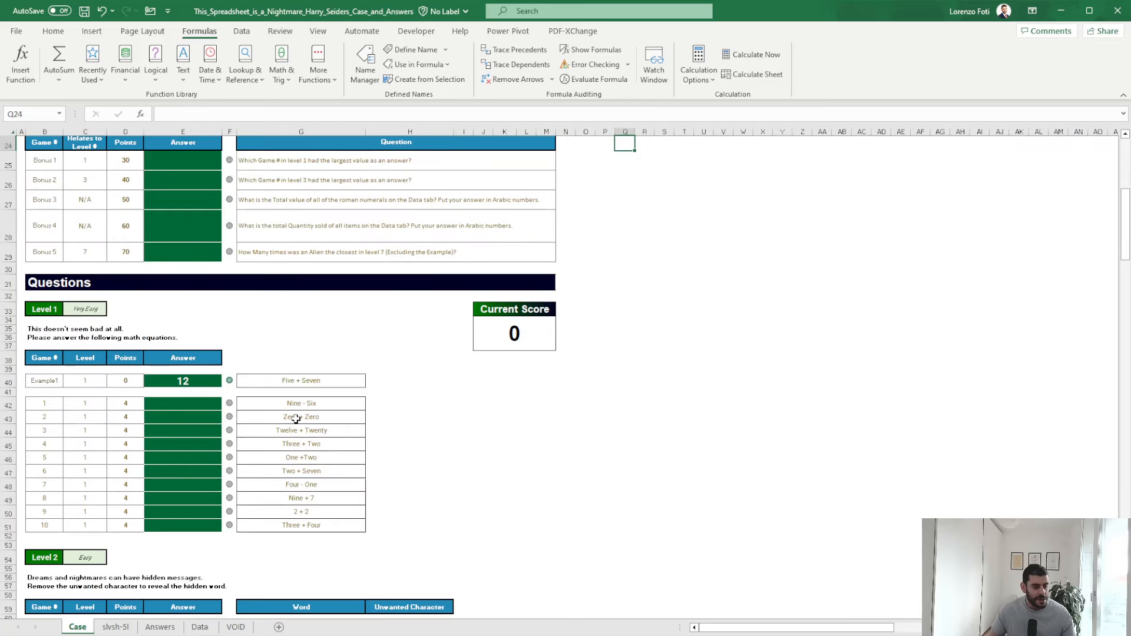
click(235, 626)
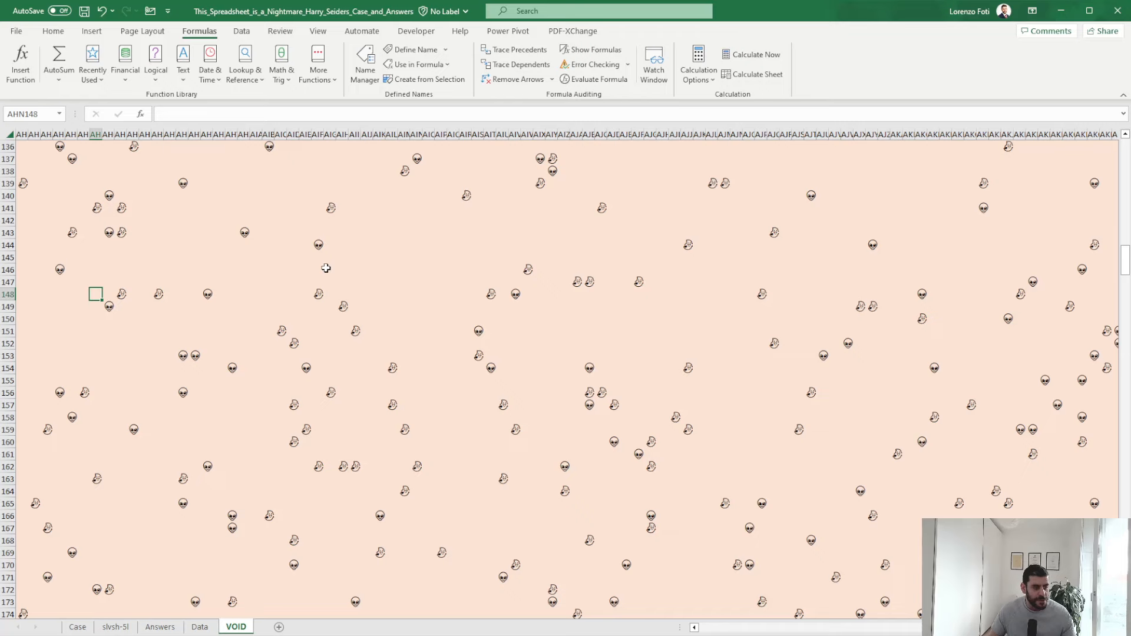
scroll(318, 267, up, 20)
scroll(317, 265, up, 20)
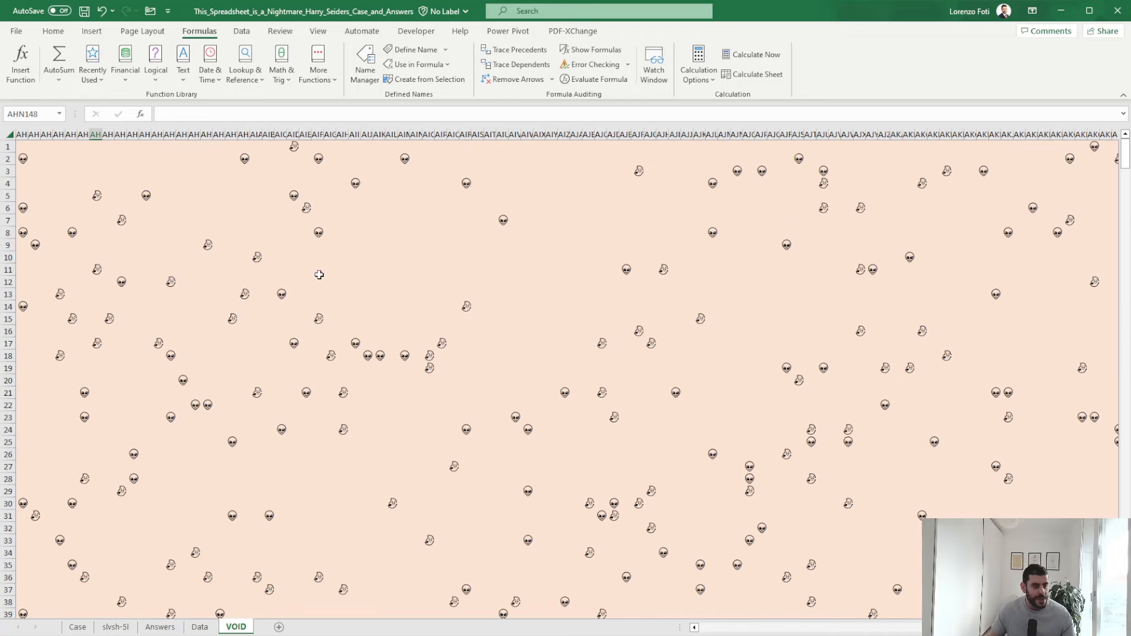
drag(380, 245, 128, 152)
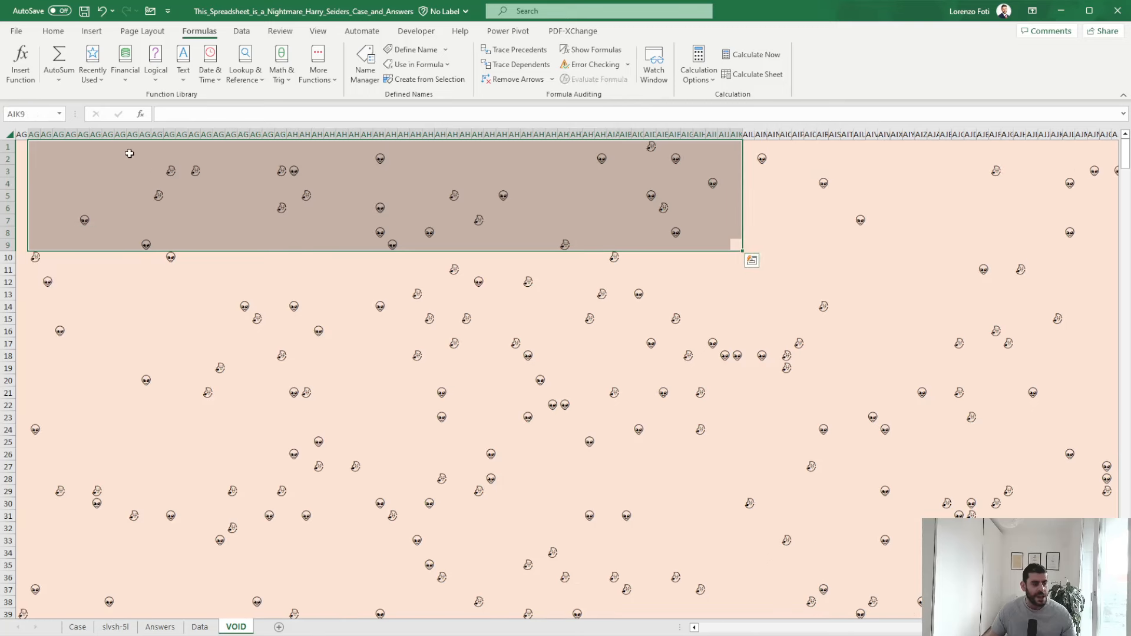
click(169, 159)
key(ctrl+Home)
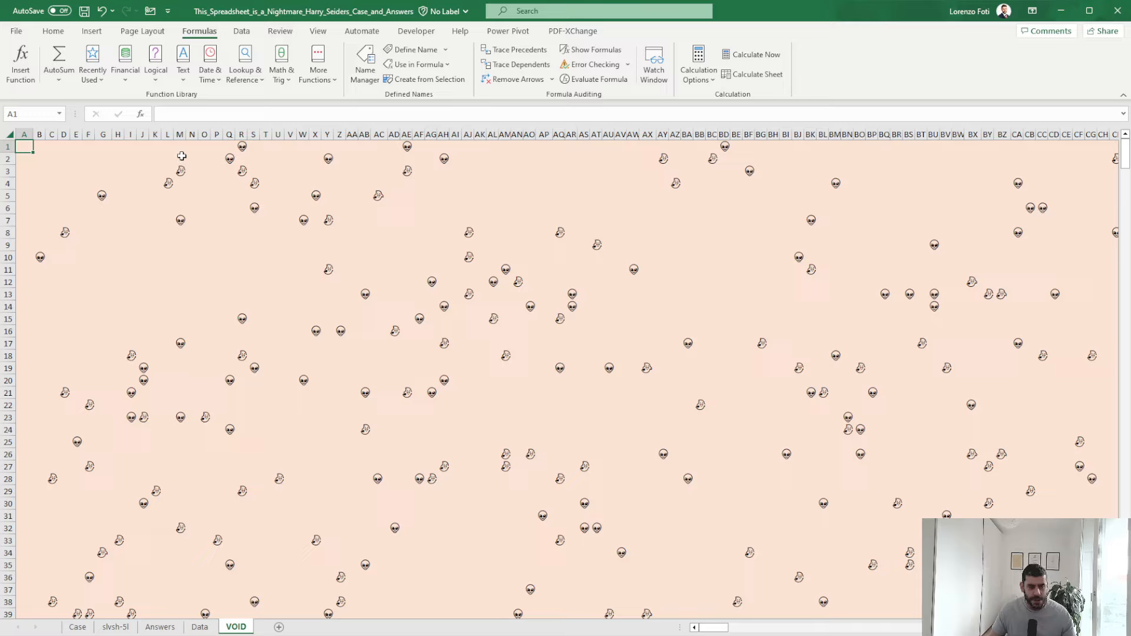
- Answer Level 1 games 1 and 2 on the Case sheet with the formulas +9-6 and +0+0
click(77, 627)
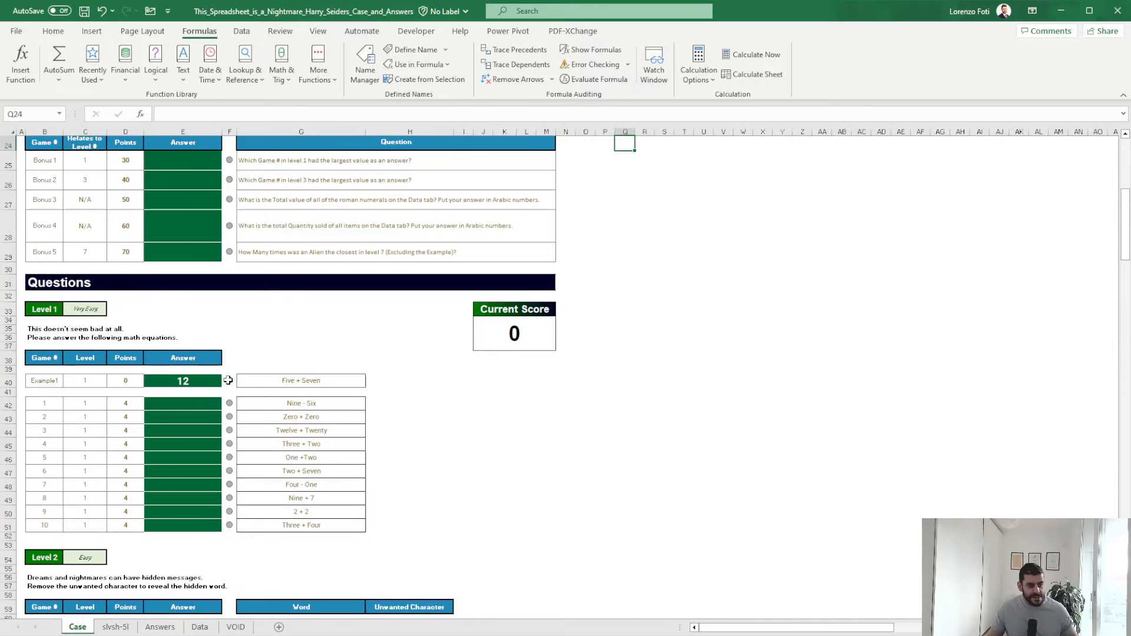
click(209, 407)
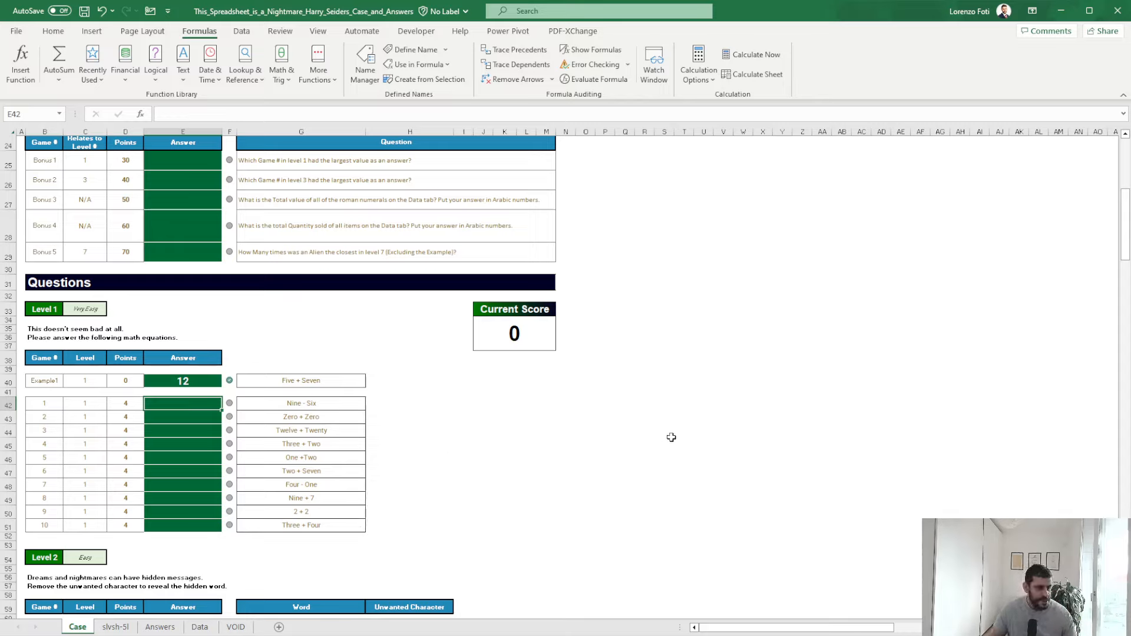
text(+9)
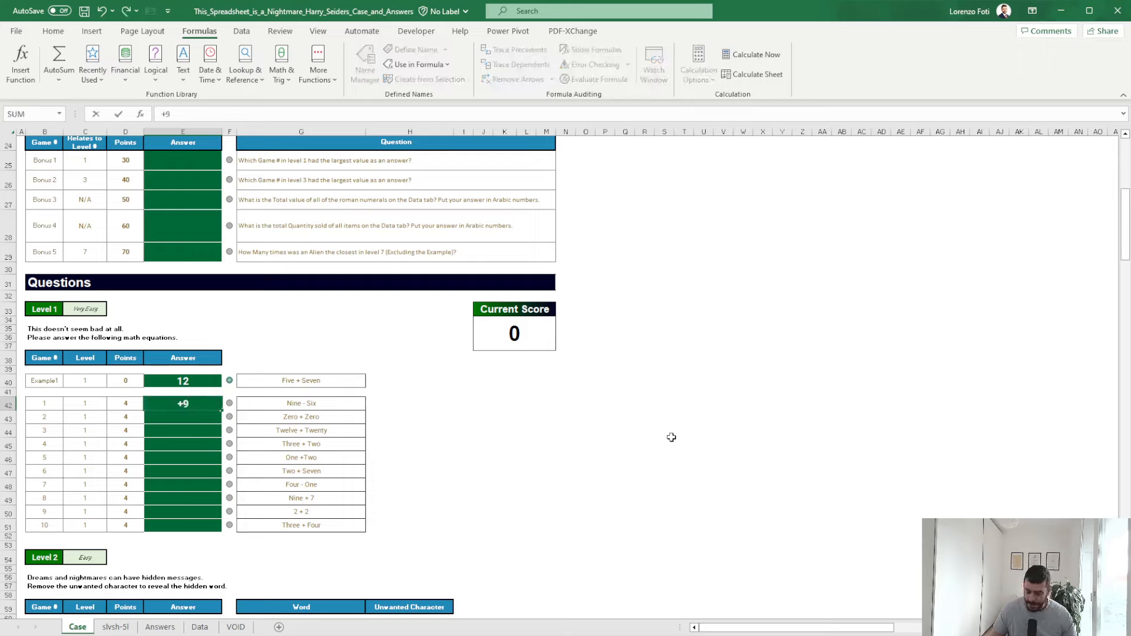
text(-6)
key(Return)
text(+0+0)
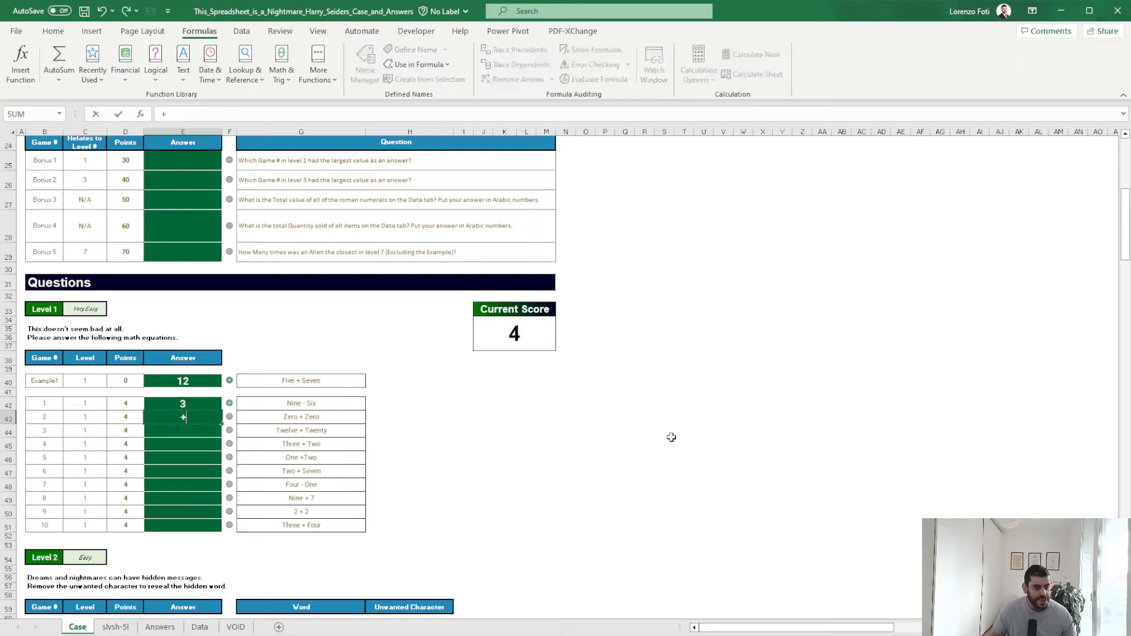
key(Return)
- Answer Level 1 games 3 and 4 with the formulas +20+12 and +3+2
text(+)
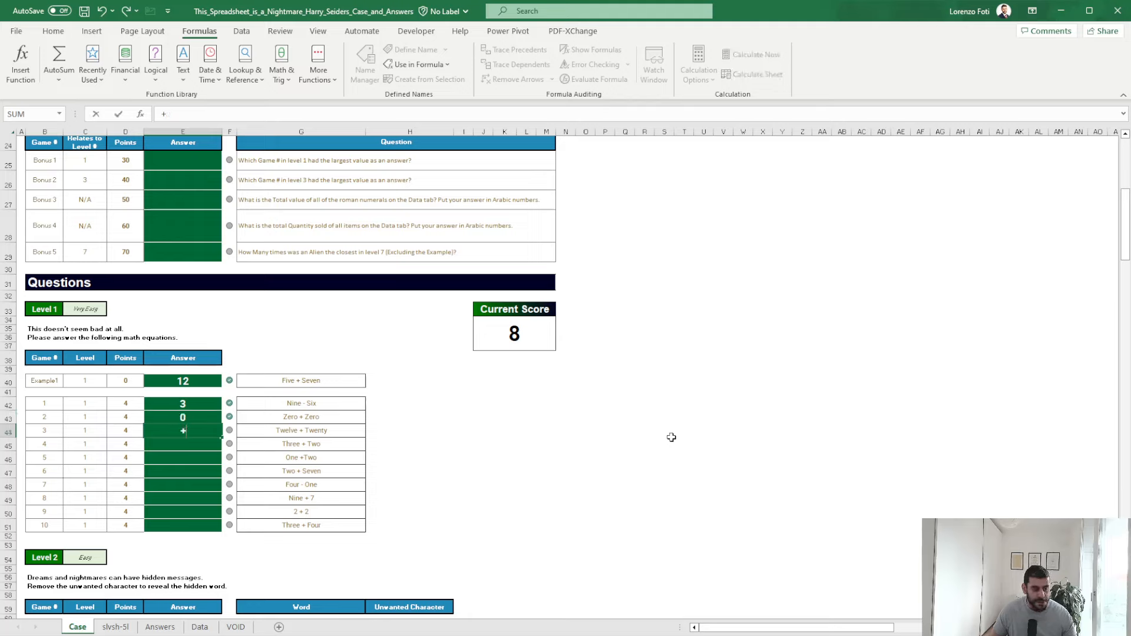
text(20)
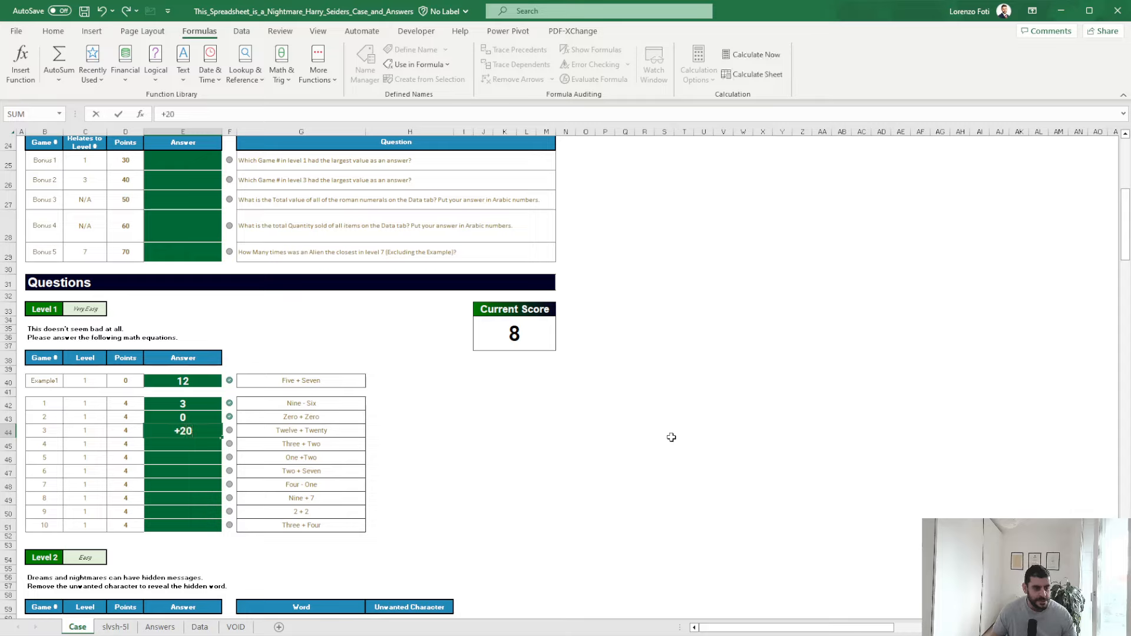
text(+12)
key(Return)
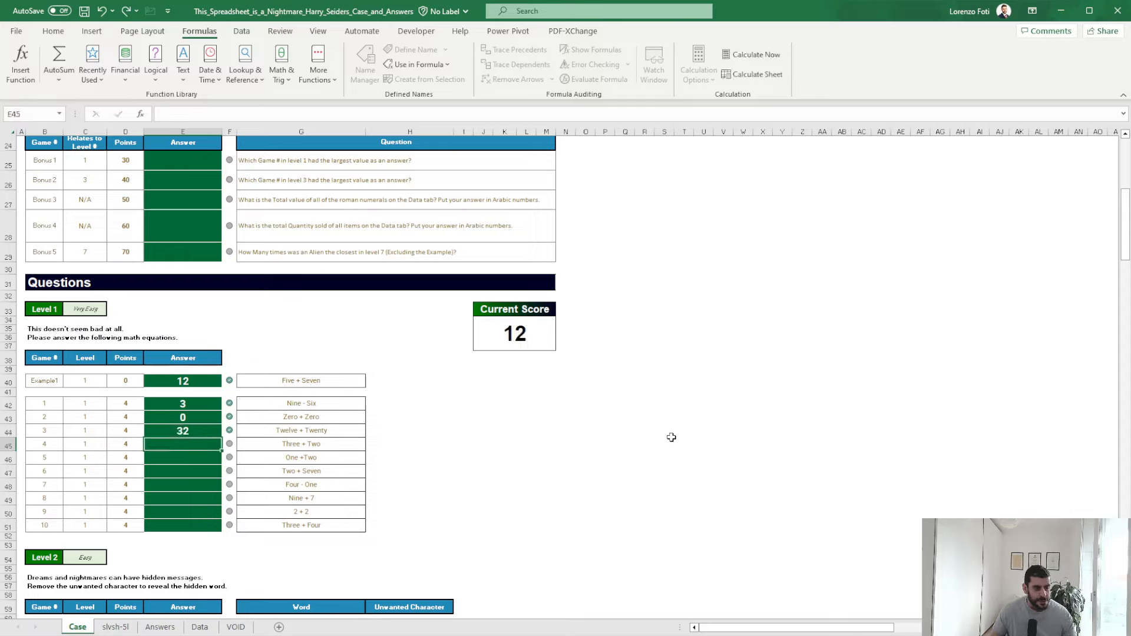
text(+3+2)
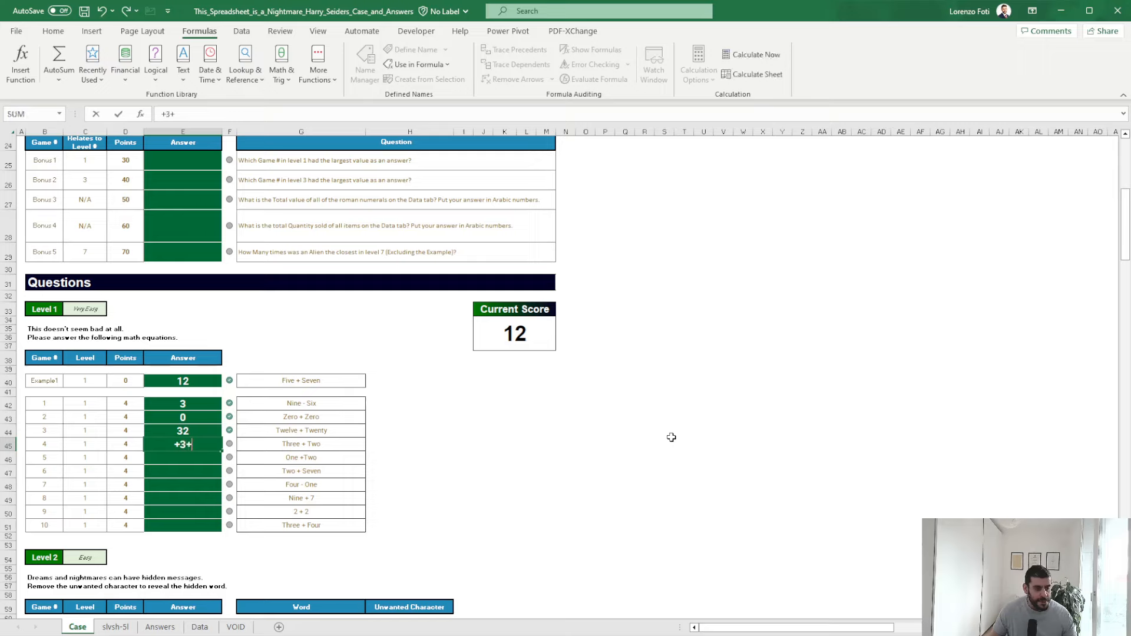
key(Return)
- Answer Level 1 games 5, 6 and 7 with the formulas +1+2, +2+7 and +4-1
text(+1+2)
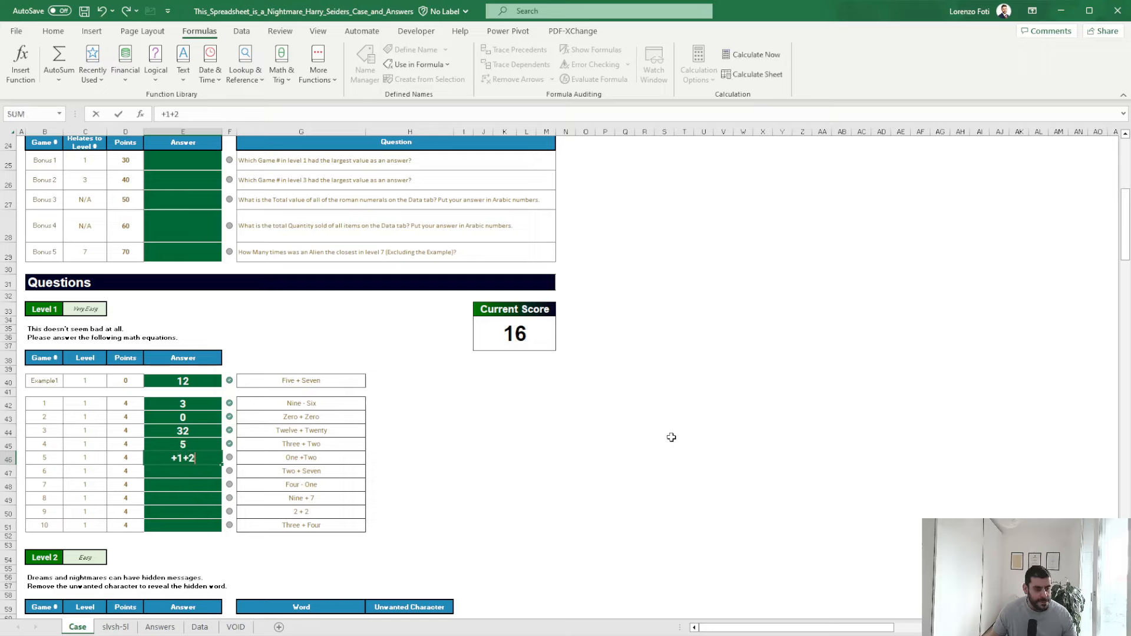
key(Return)
text(+2+7)
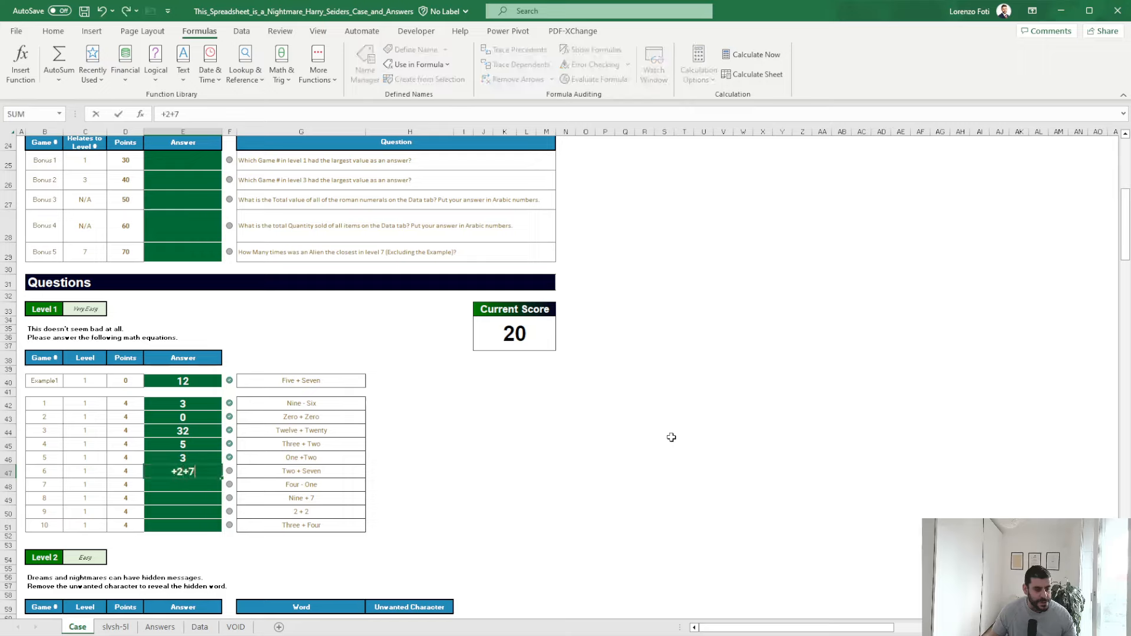
key(Return)
text(+4-1)
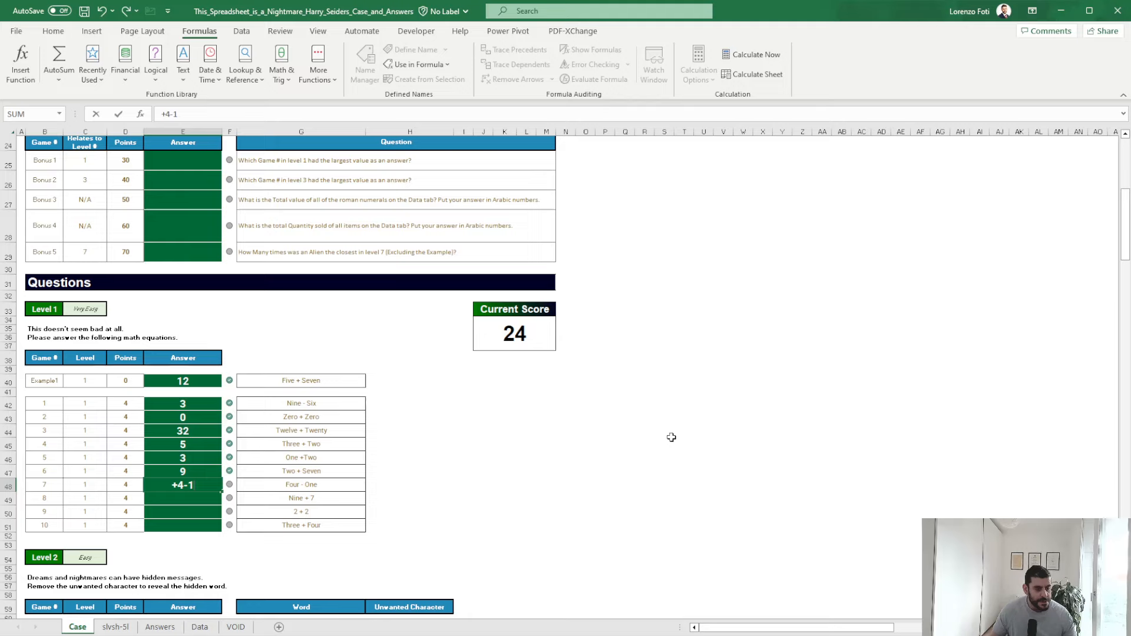
key(Return)
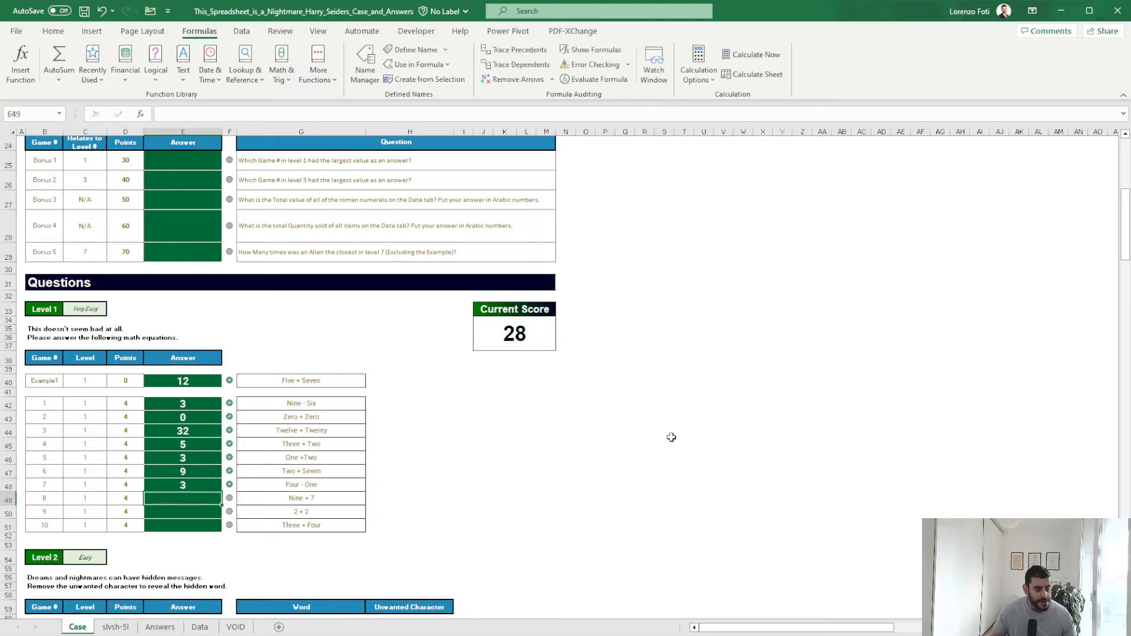
- Answer Level 1 games 8, 9 and 10 with the formulas +9+7, +2+2 and +3+4
text(+9+7)
key(ctrl+Return)
key(Down)
text(+2+2)
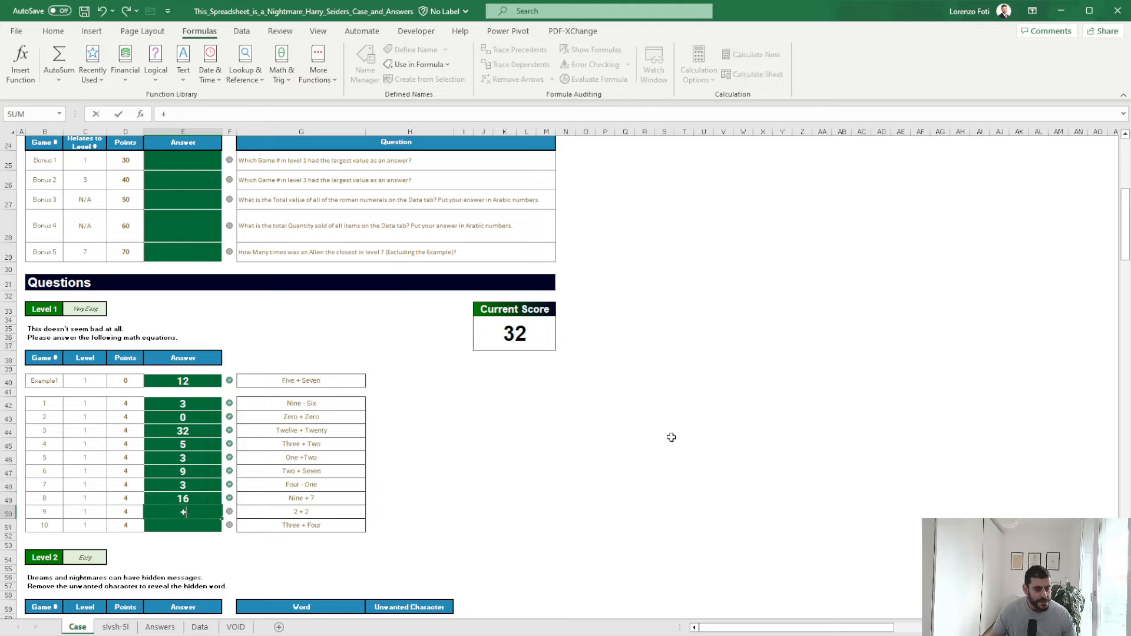
key(Return)
text(+)
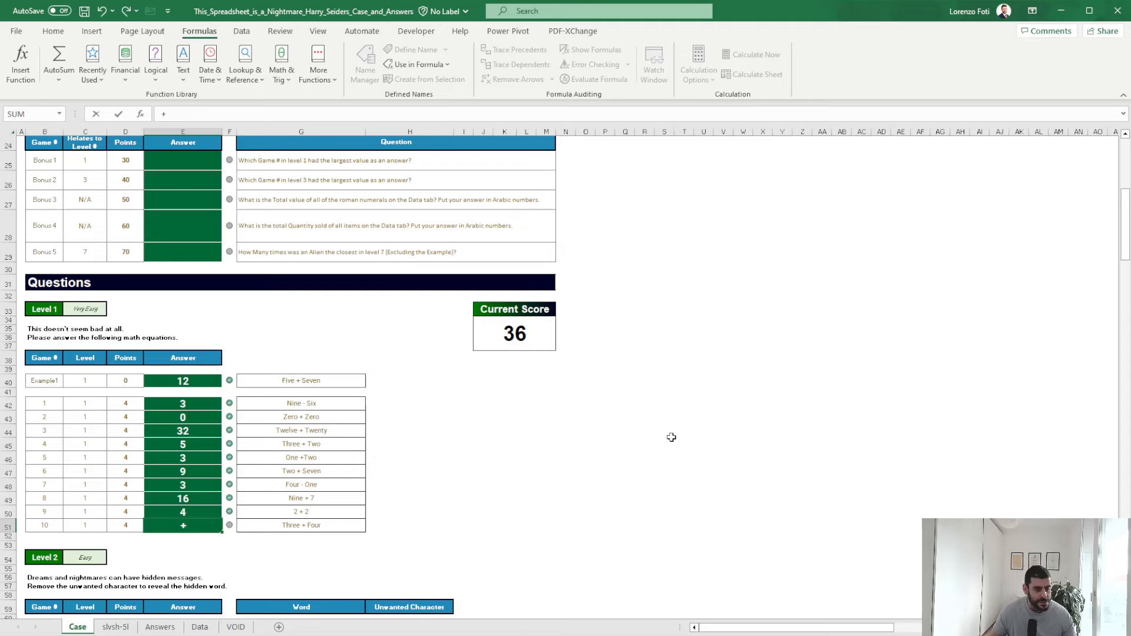
text(3+4)
key(Return)
scroll(681, 490, down, 7)
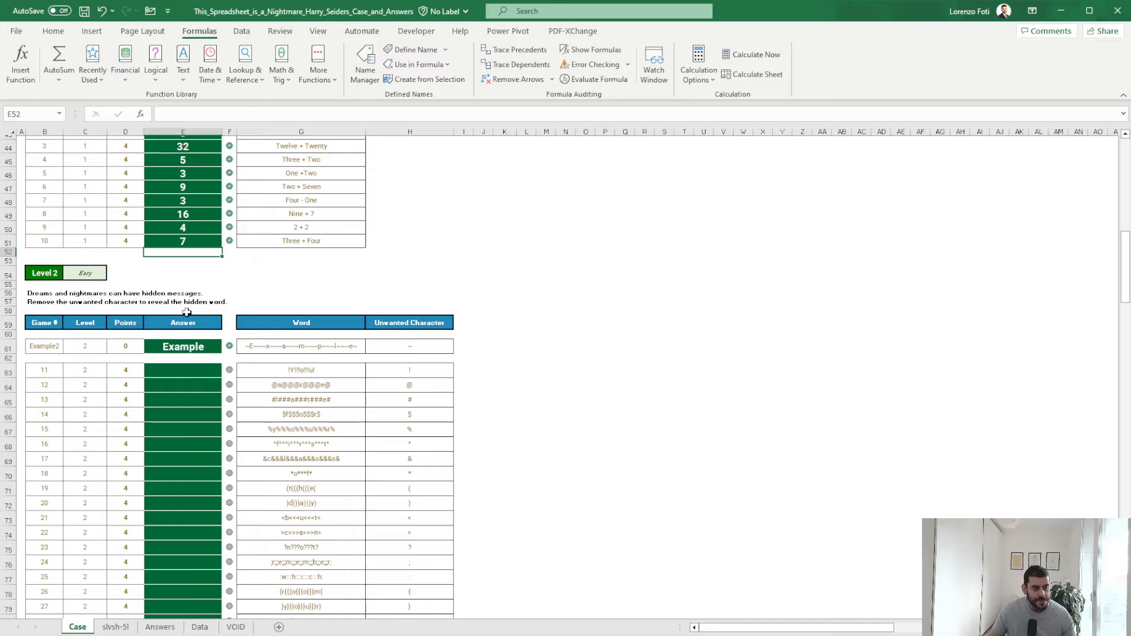
- Answer Level 2 game 11 in E63 with the formula +SUBSTITUTE(G63;H63;"") to strip the unwanted character from the word
click(189, 371)
text(+sub)
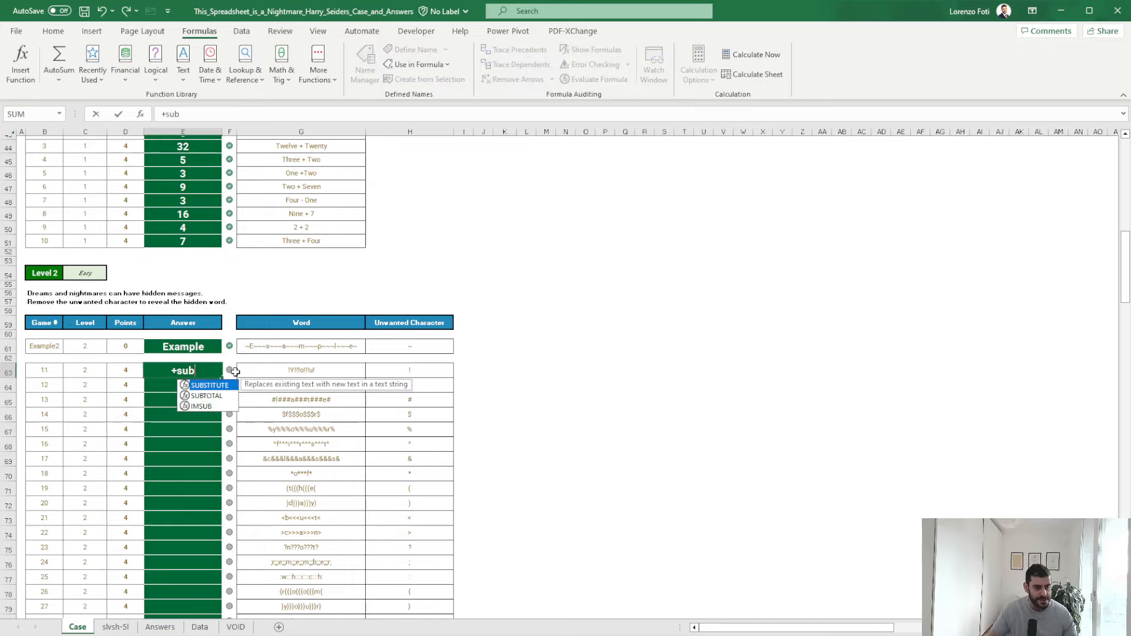
key(Tab)
text(F)
key(Right)
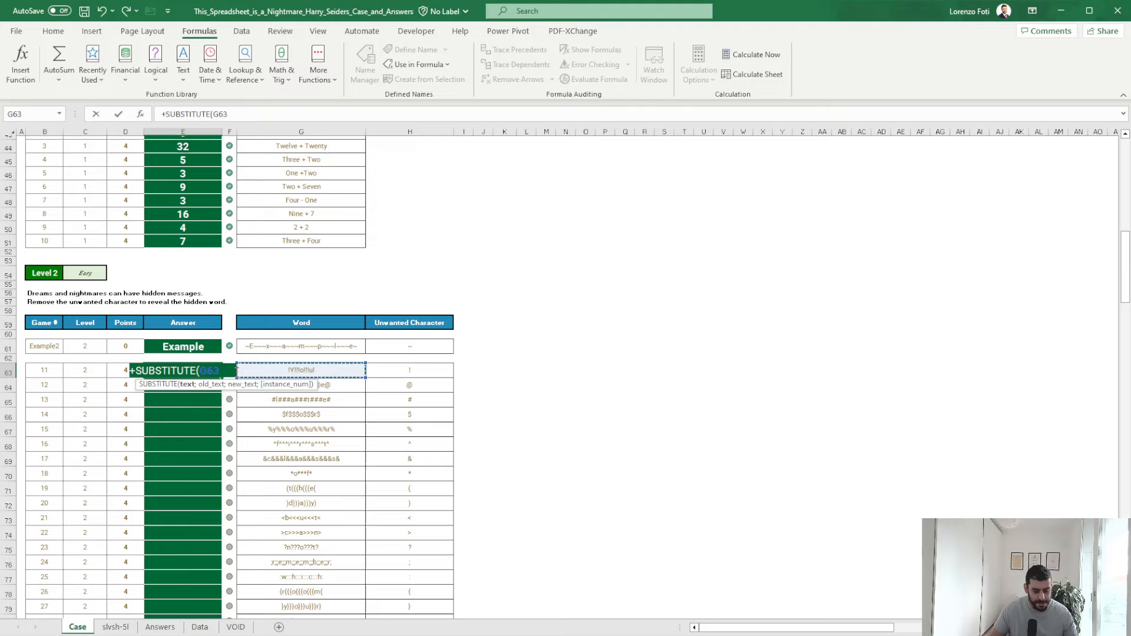
text(;)
key(Right)
key(Right)
key(Right)
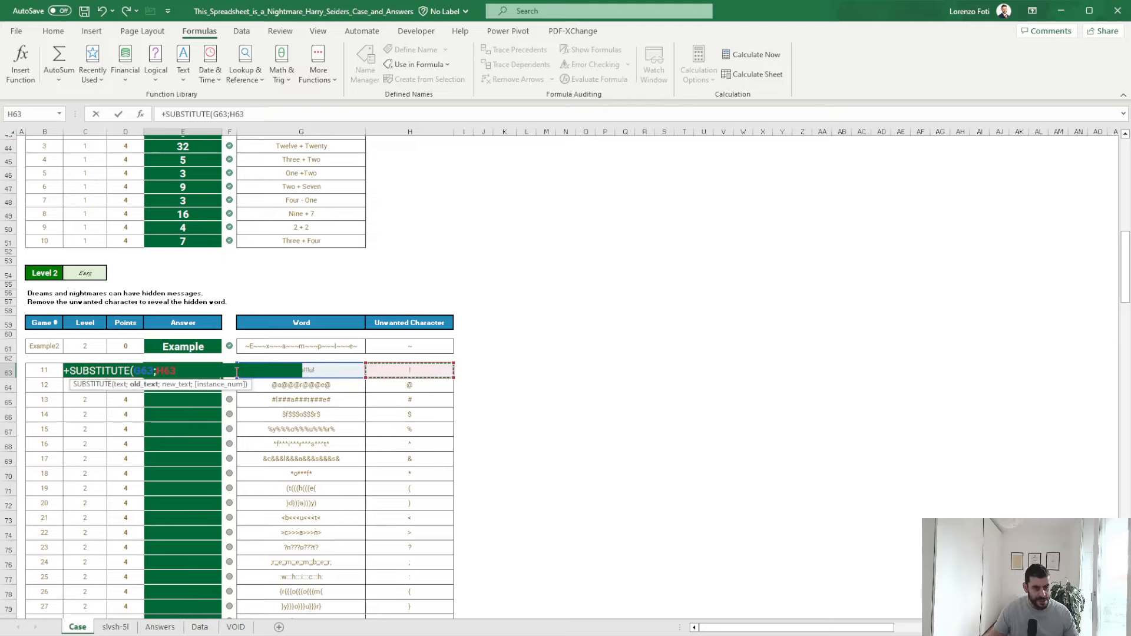
text())
key(Return)
key(Return)
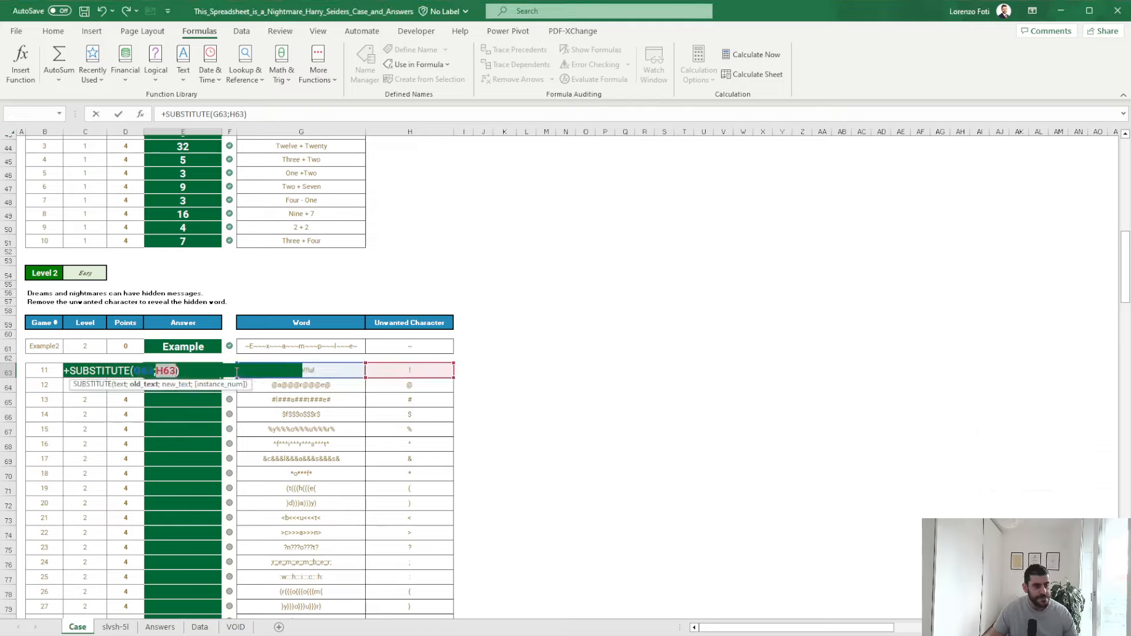
text(;"")
key(Return)
key(Up)
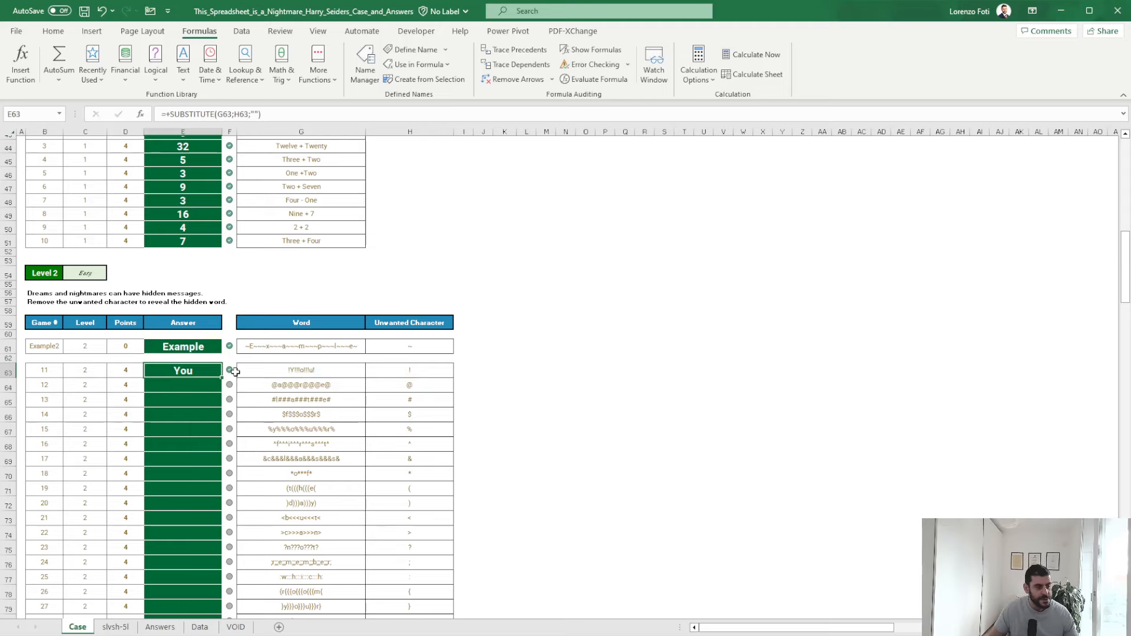
- Copy the game 11 SUBSTITUTE formula into the remaining Level 2 answer cells, down to game 30
key(ctrl+c)
key(Left)
key(ctrl+Down)
key(Right)
key(ctrl+shift+Up)
key(ctrl+v)
key(Down)
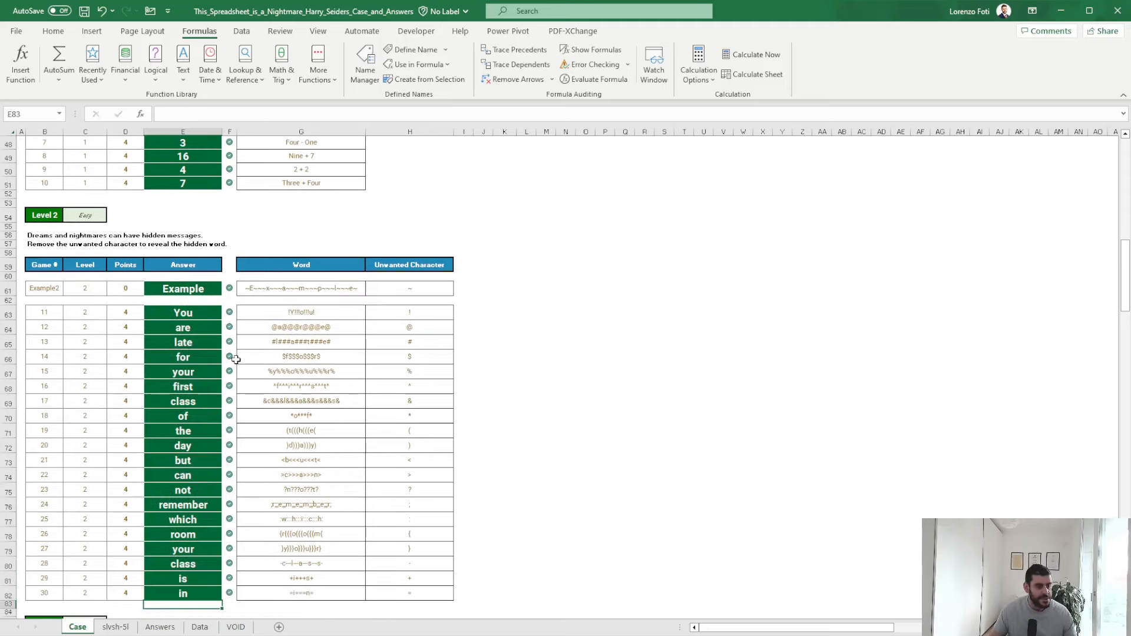
- Answer all Level 3 games with one spilling formula in E95, +ARABIC(G95:G114), to convert the Roman numerals
scroll(262, 379, down, 9)
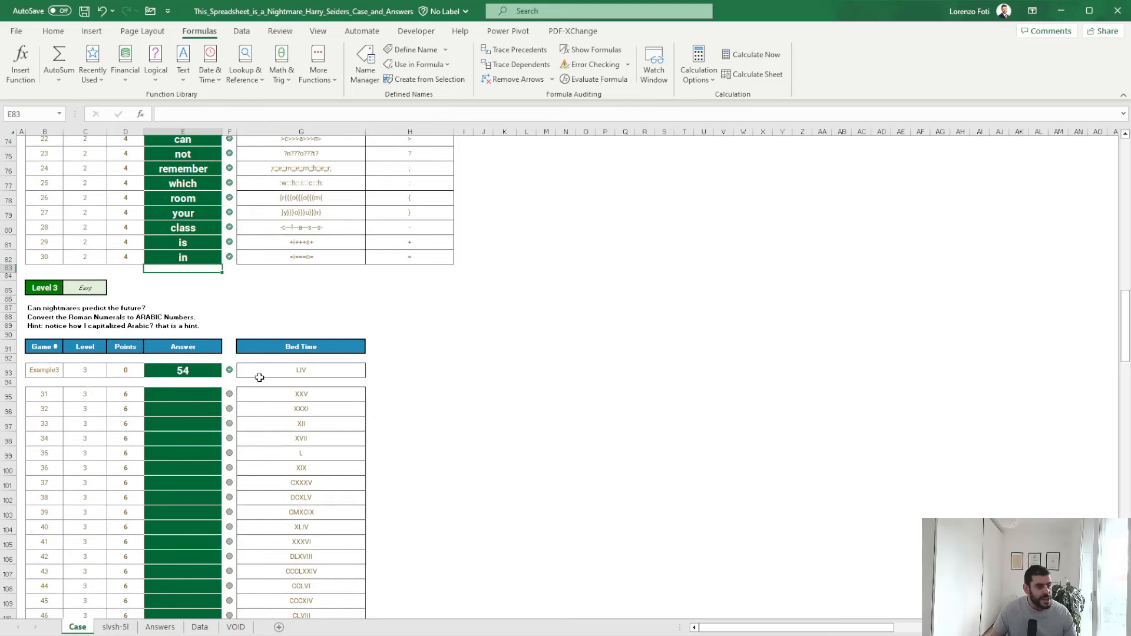
scroll(259, 377, down, 2)
click(195, 290)
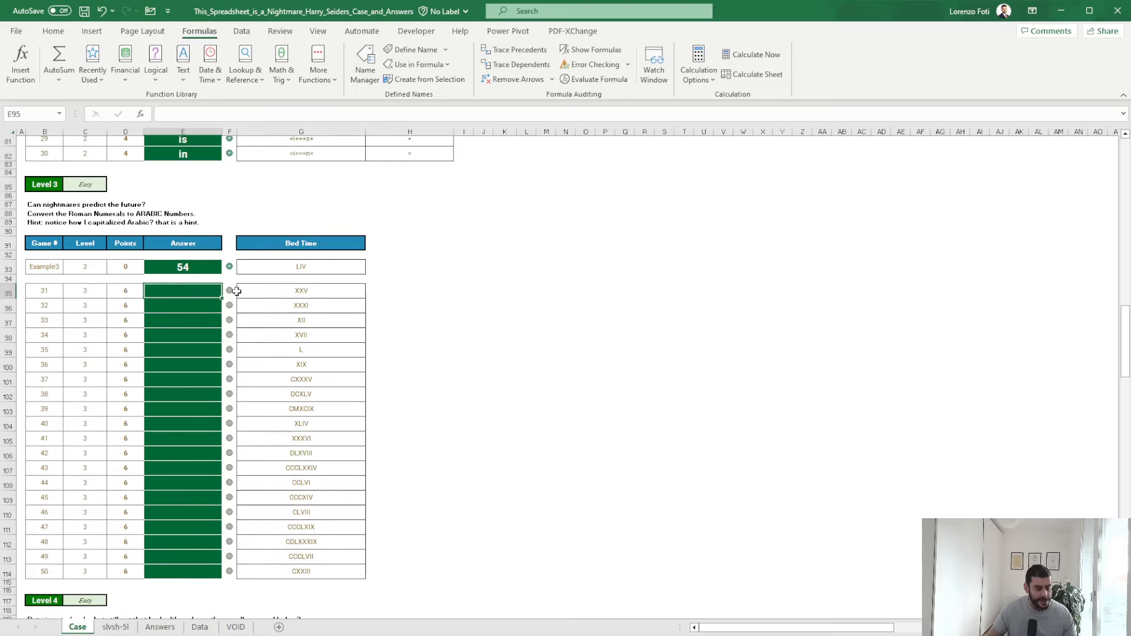
text(+arab)
key(Tab)
click(237, 291)
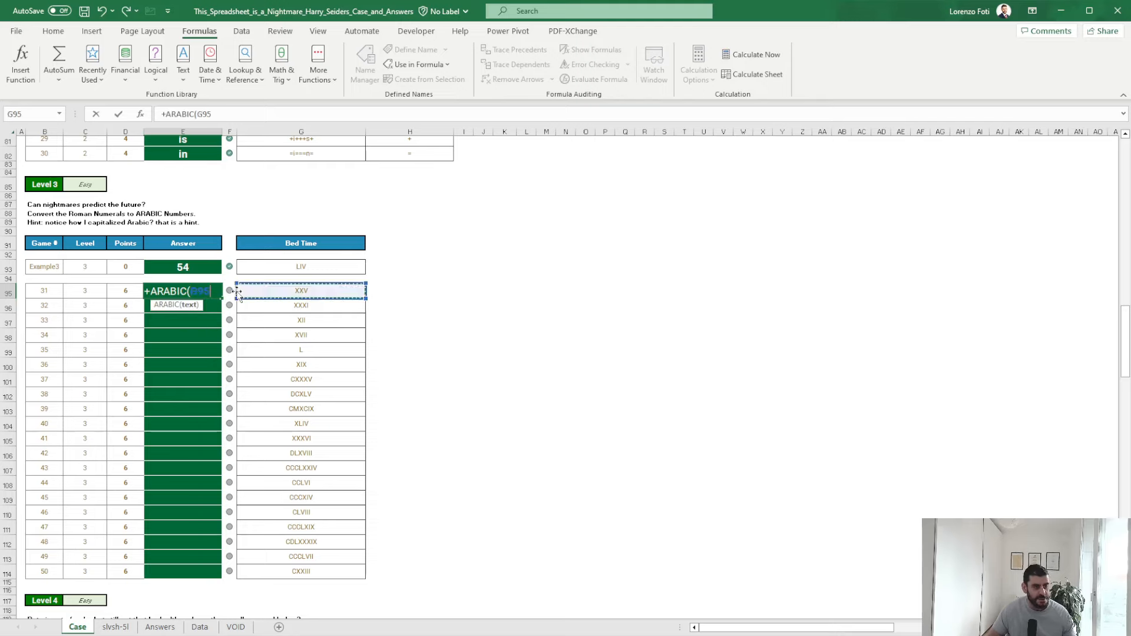
key(ctrl+shift+Down)
key(Return)
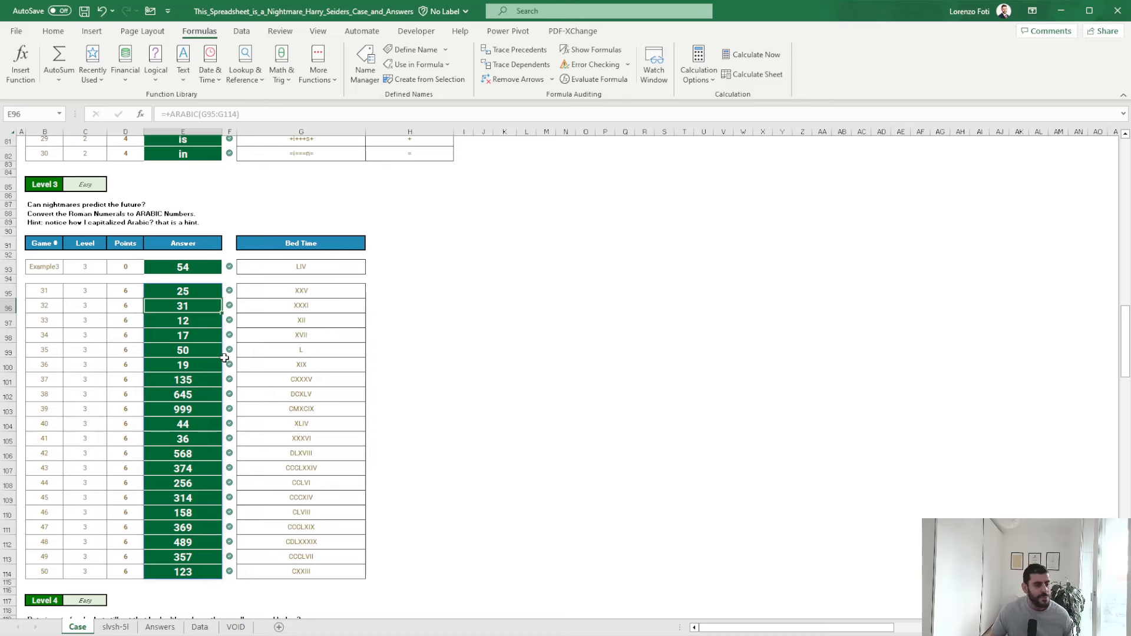
- Examine the Level 4 task on the Case sheet, its merged answer rows, and the slvsh-5l sheet
scroll(224, 359, down, 11)
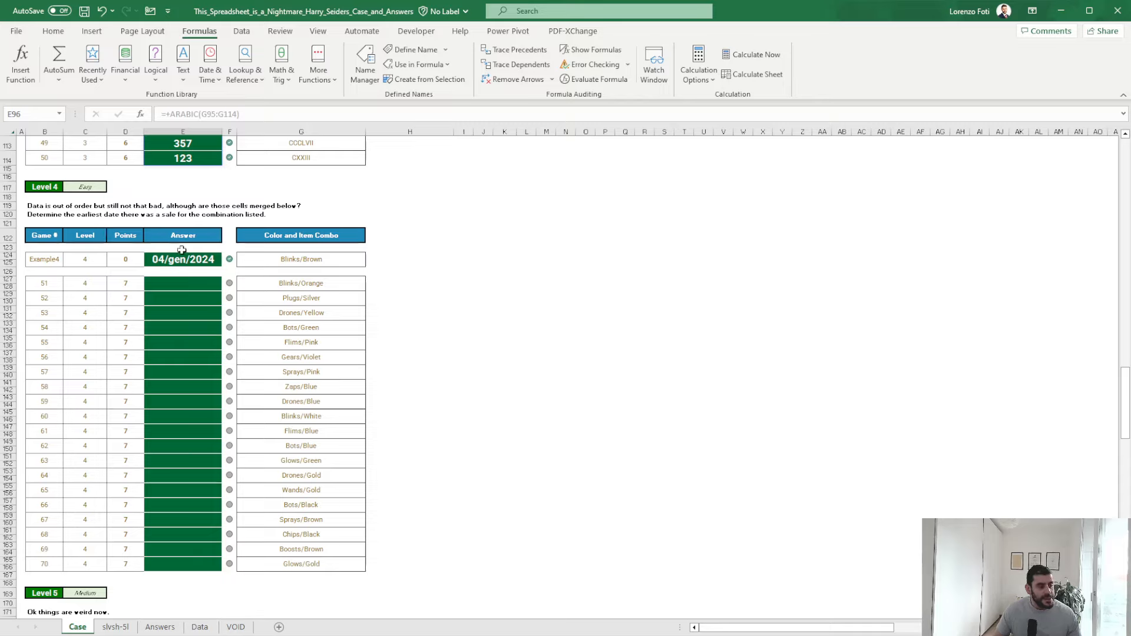
click(185, 283)
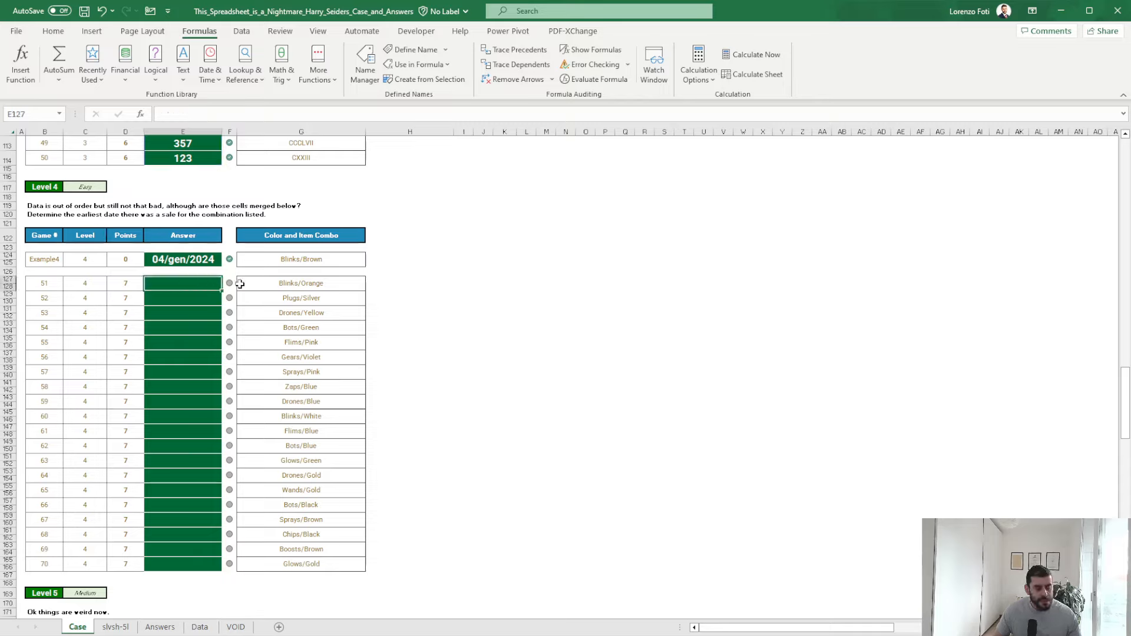
click(5, 280)
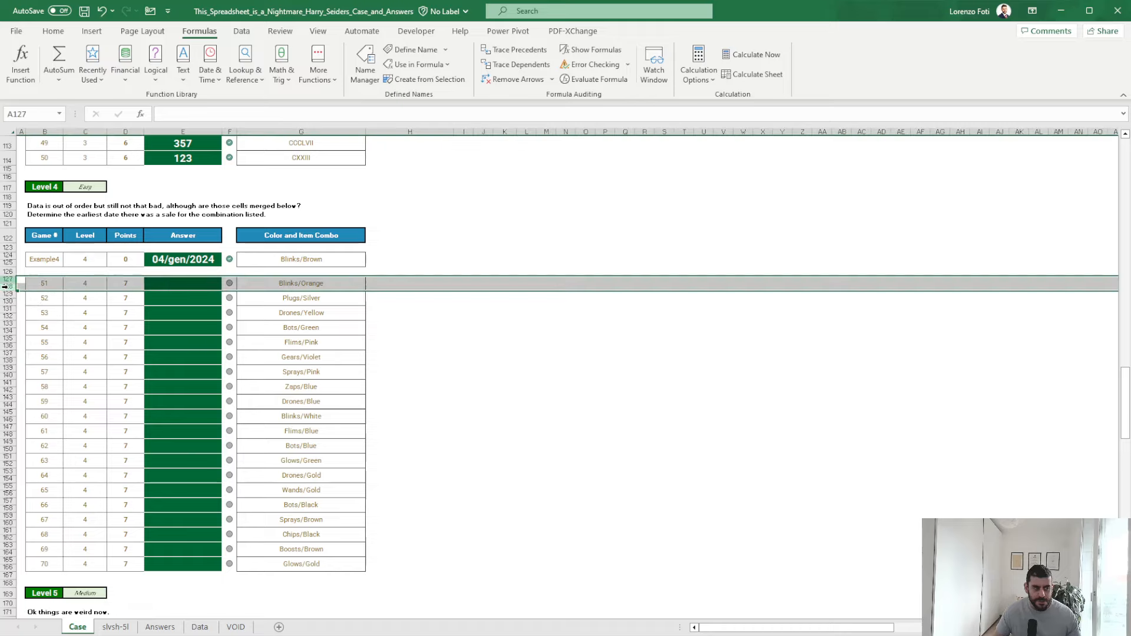
click(193, 285)
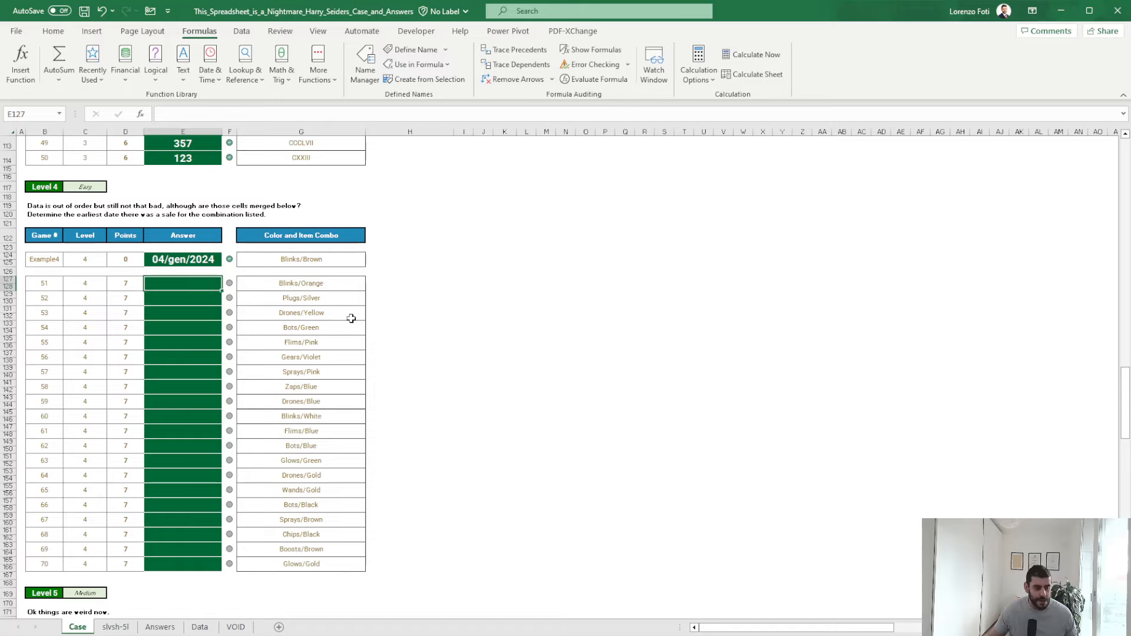
click(126, 629)
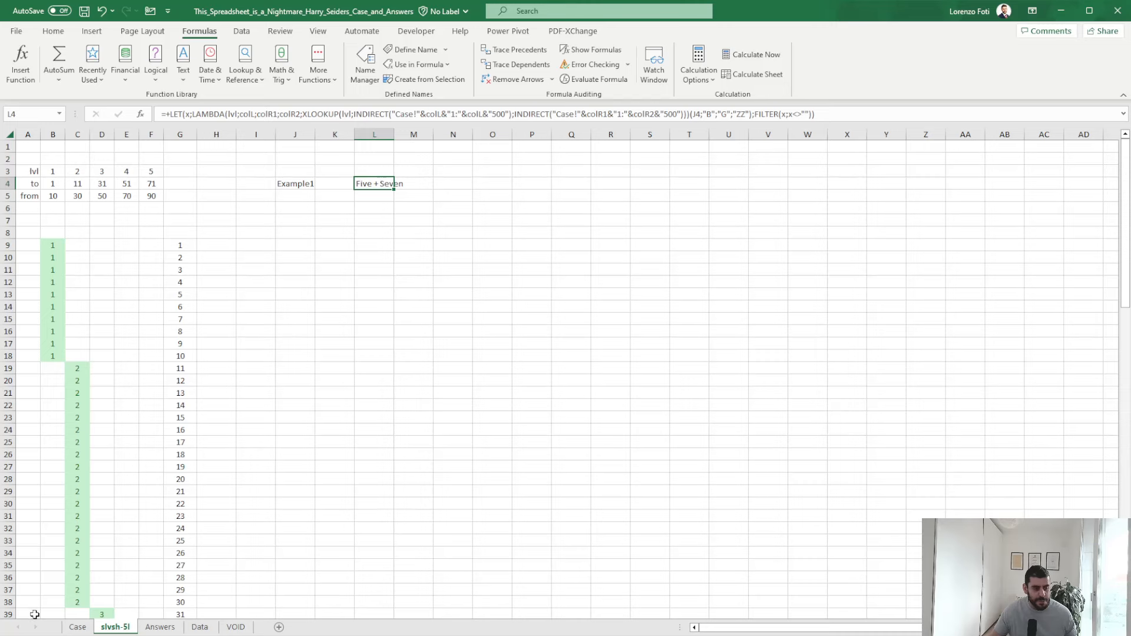
click(78, 627)
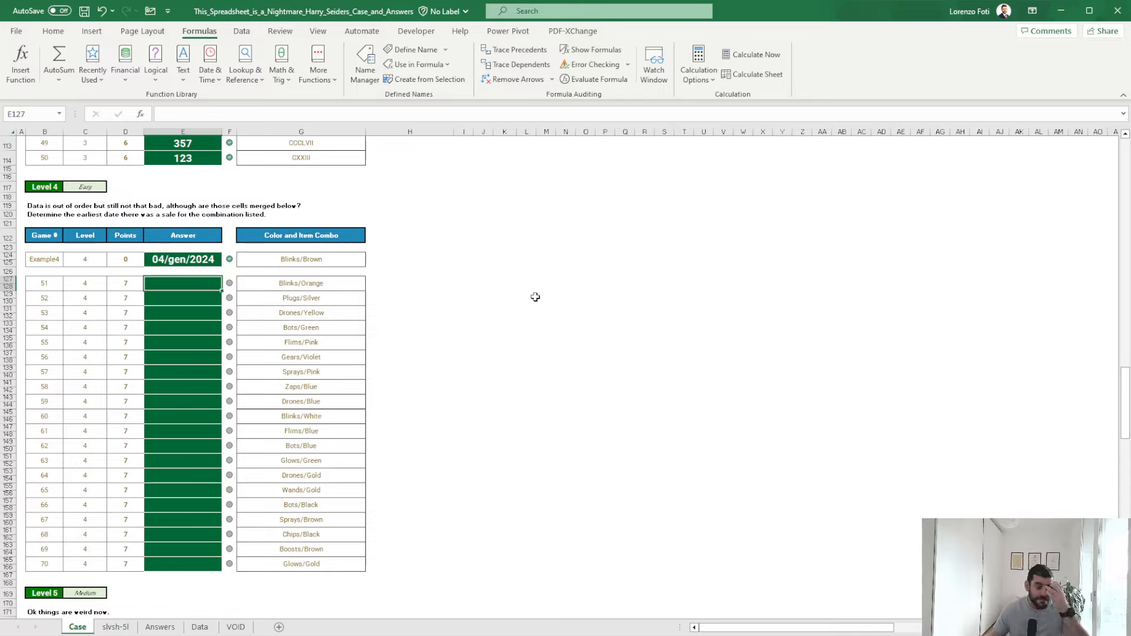
- Compare the Date, Item and Color columns of the Data sheet with the Level 4 color and item combos
click(200, 627)
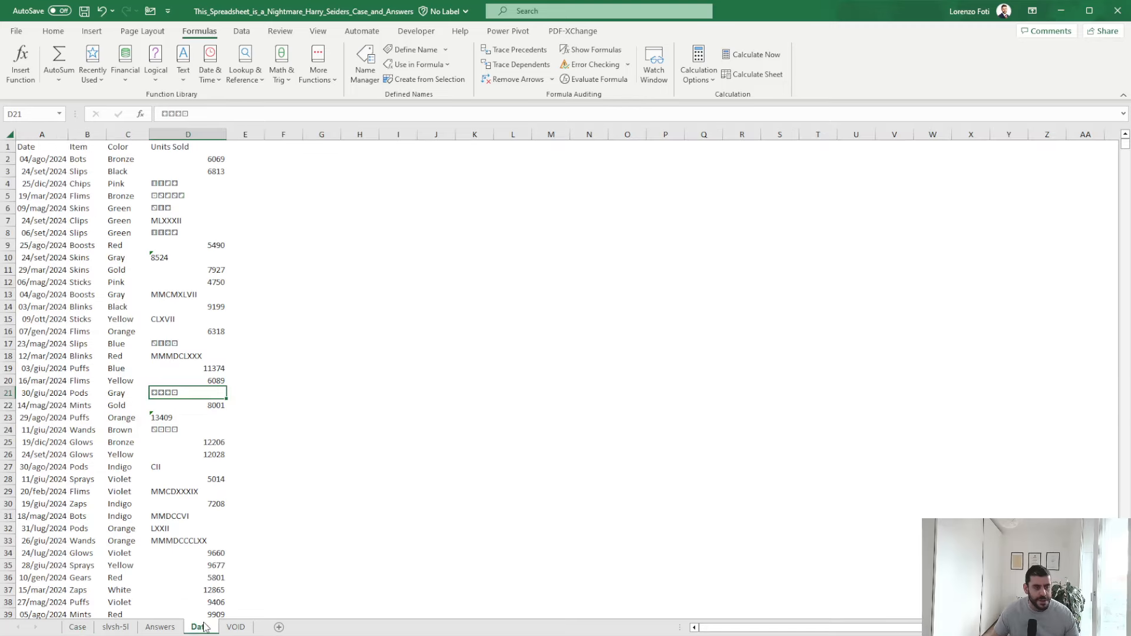
click(42, 159)
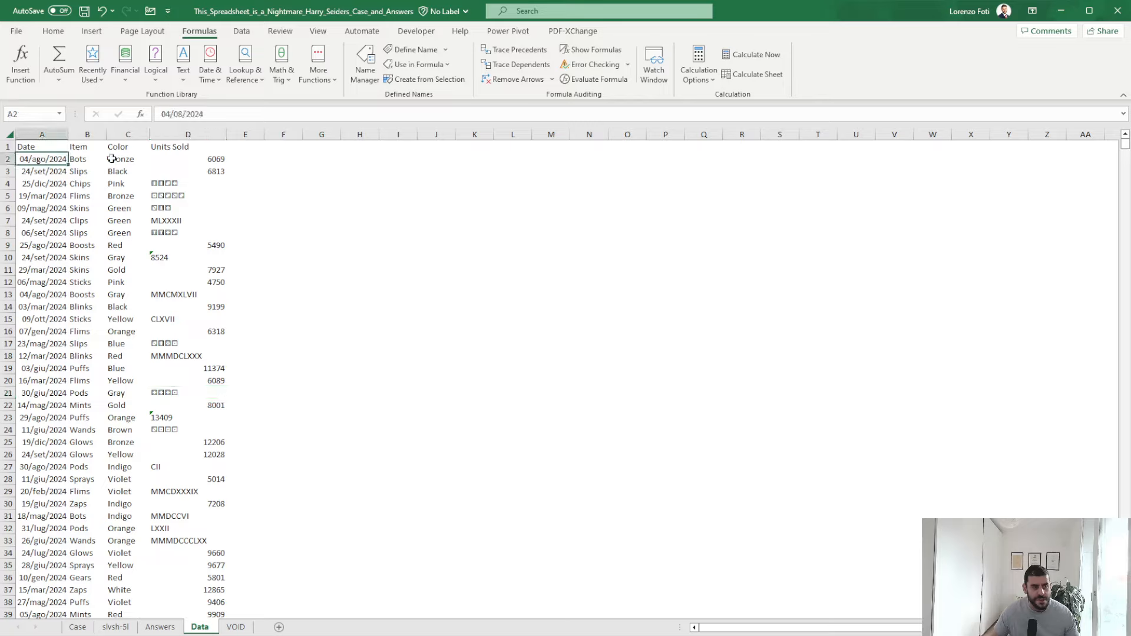
drag(86, 159, 115, 160)
click(282, 164)
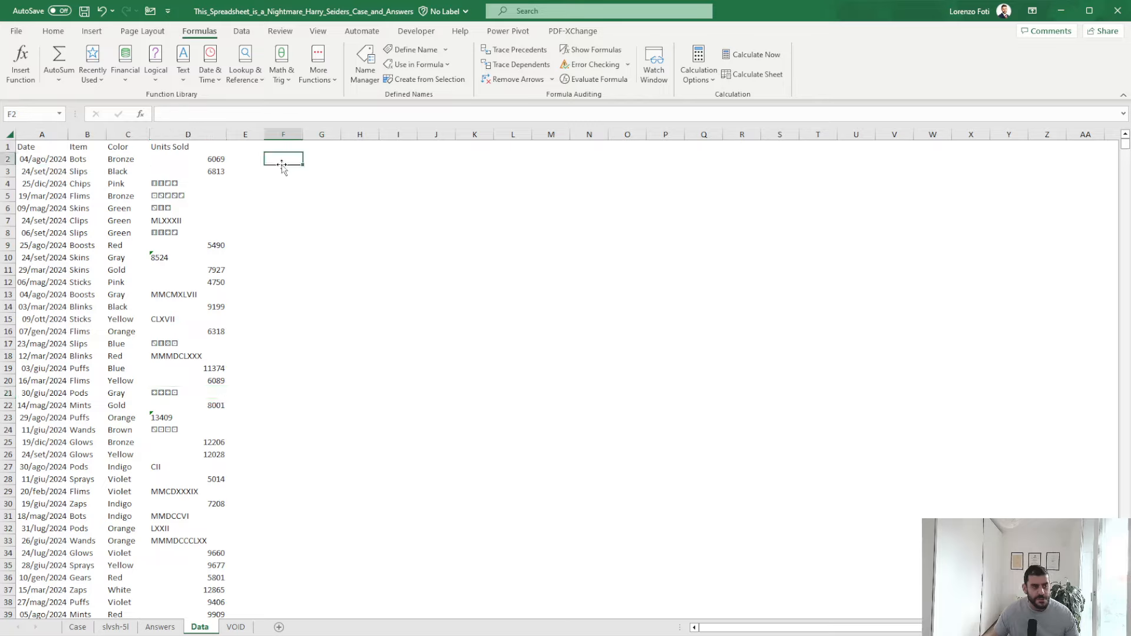
click(78, 626)
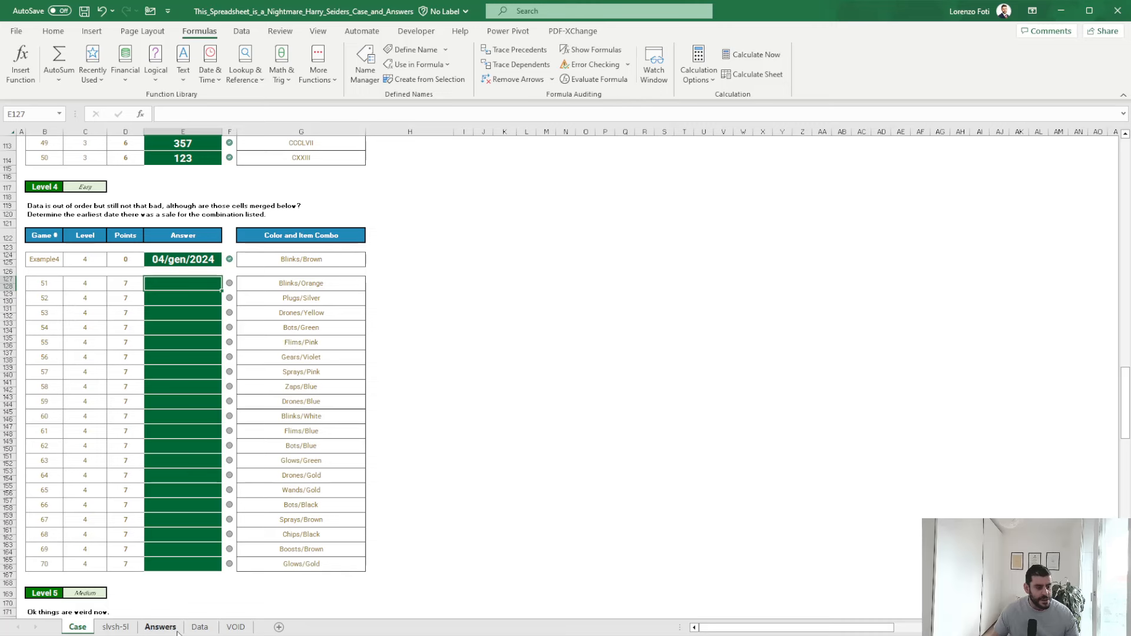
click(200, 627)
click(98, 136)
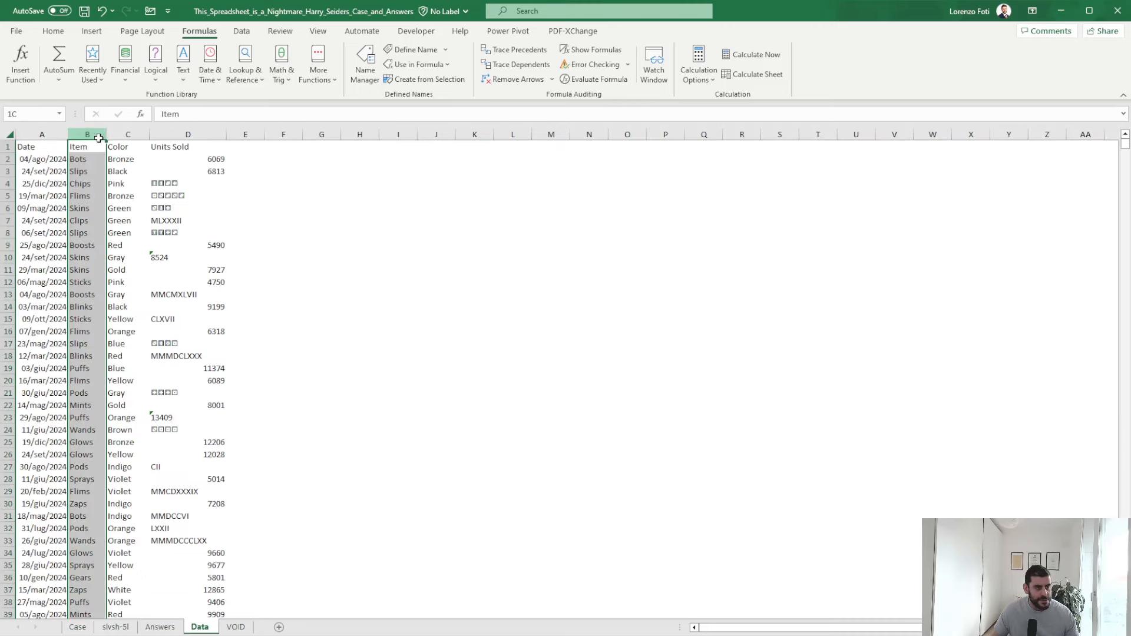
drag(98, 138, 127, 135)
click(77, 627)
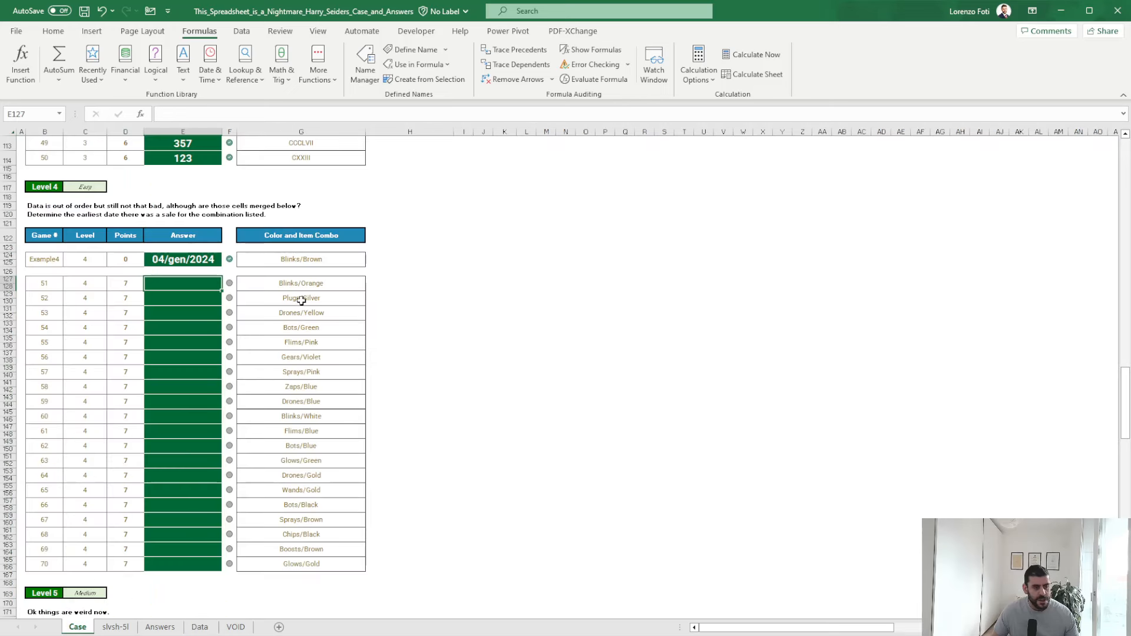
click(298, 286)
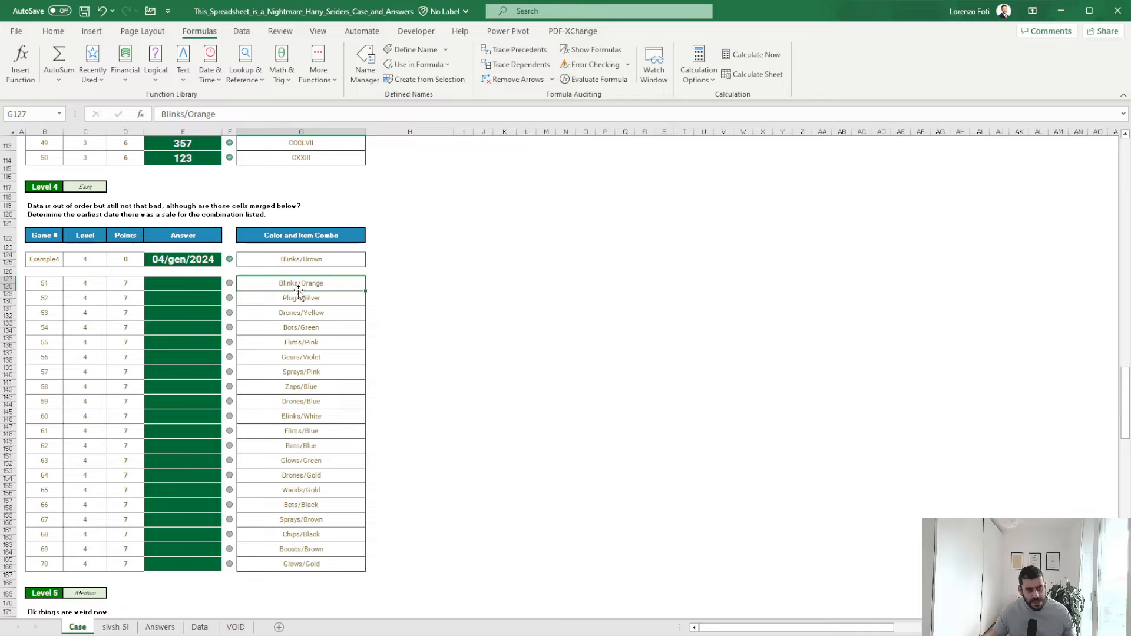
- Begin the Level 4 game 51 answer in E127 with +sort(filter( over the absolute date range 'Data '!$A$2:$A$2001
click(171, 280)
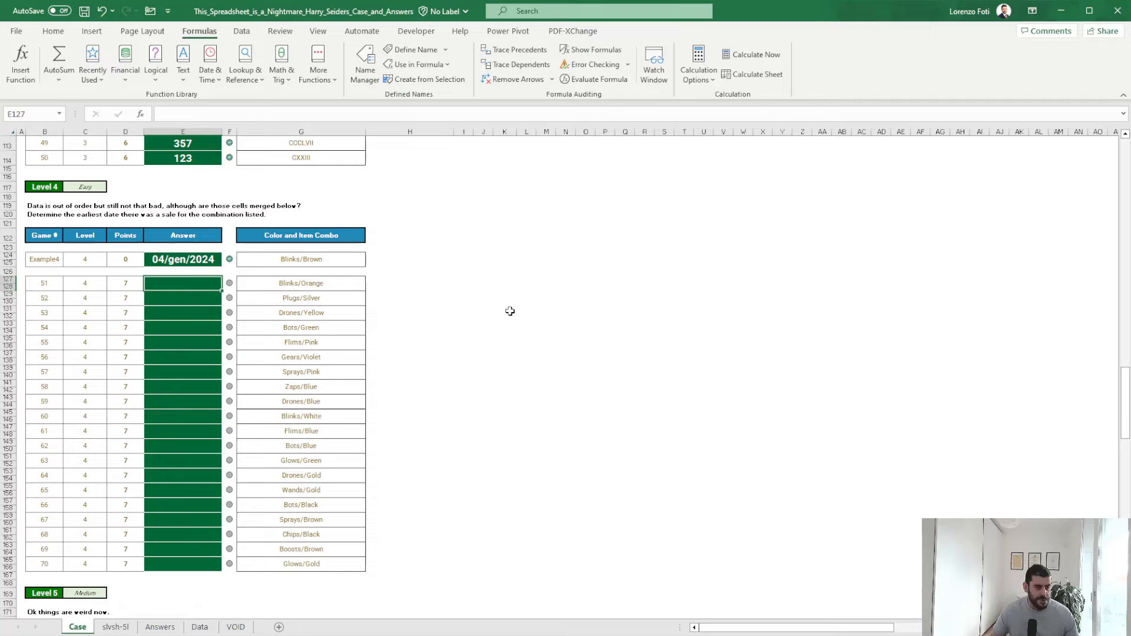
text(+)
text(sort)
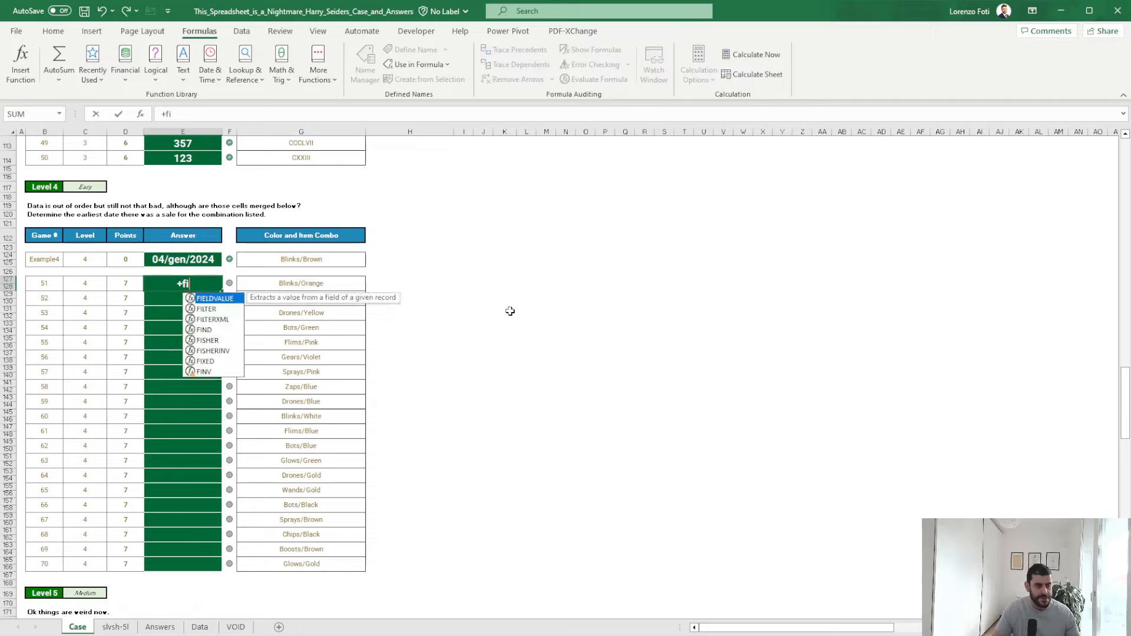
text(()
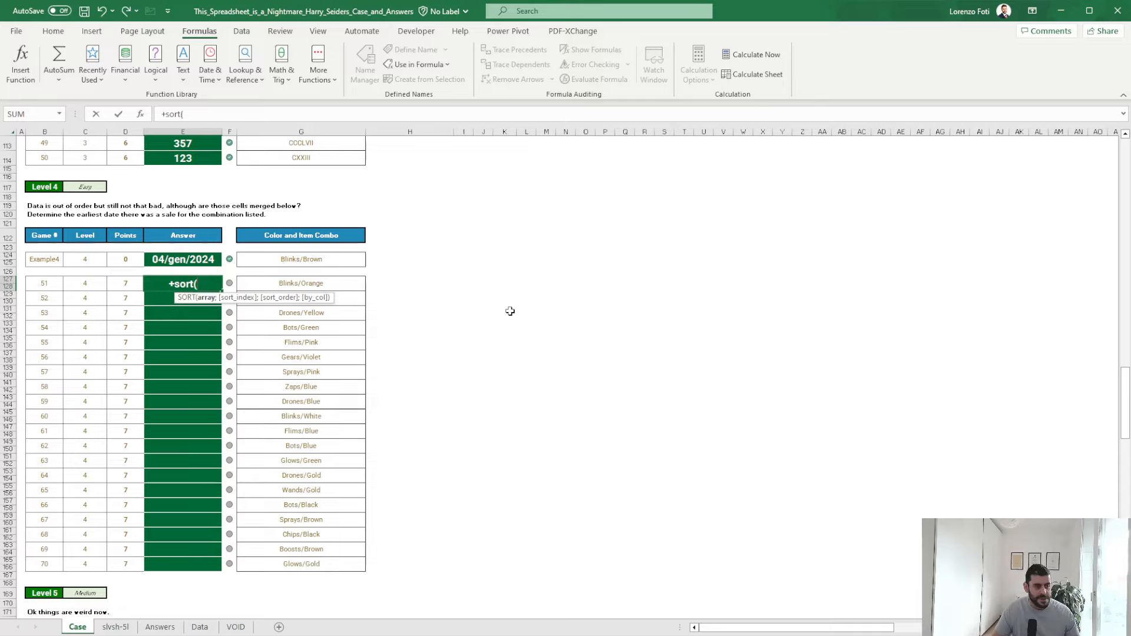
text(filter()
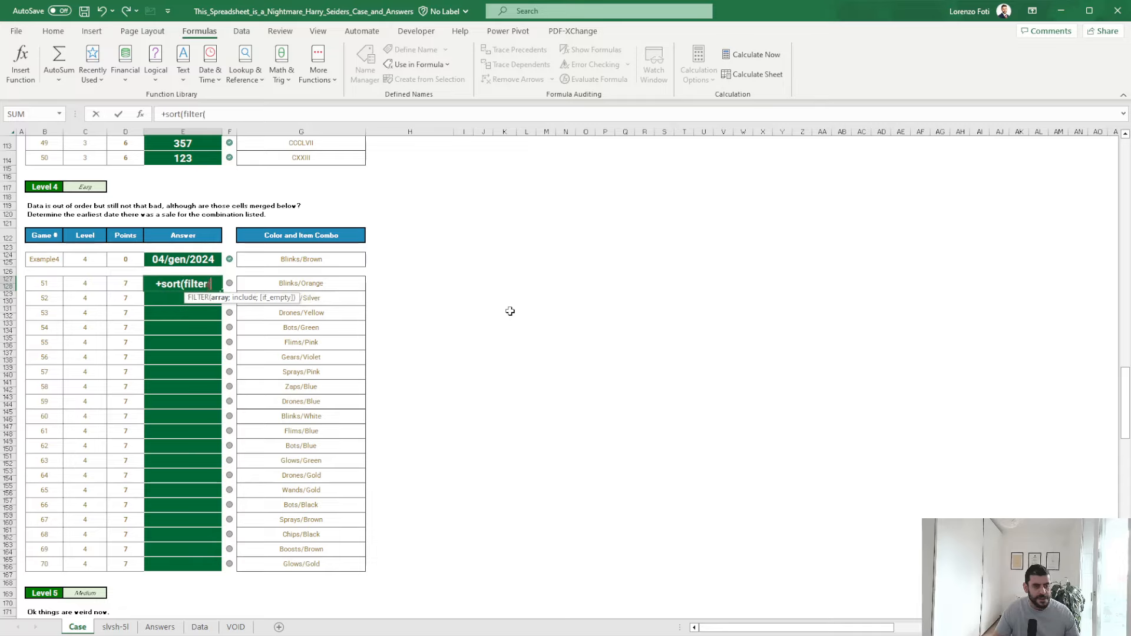
click(200, 627)
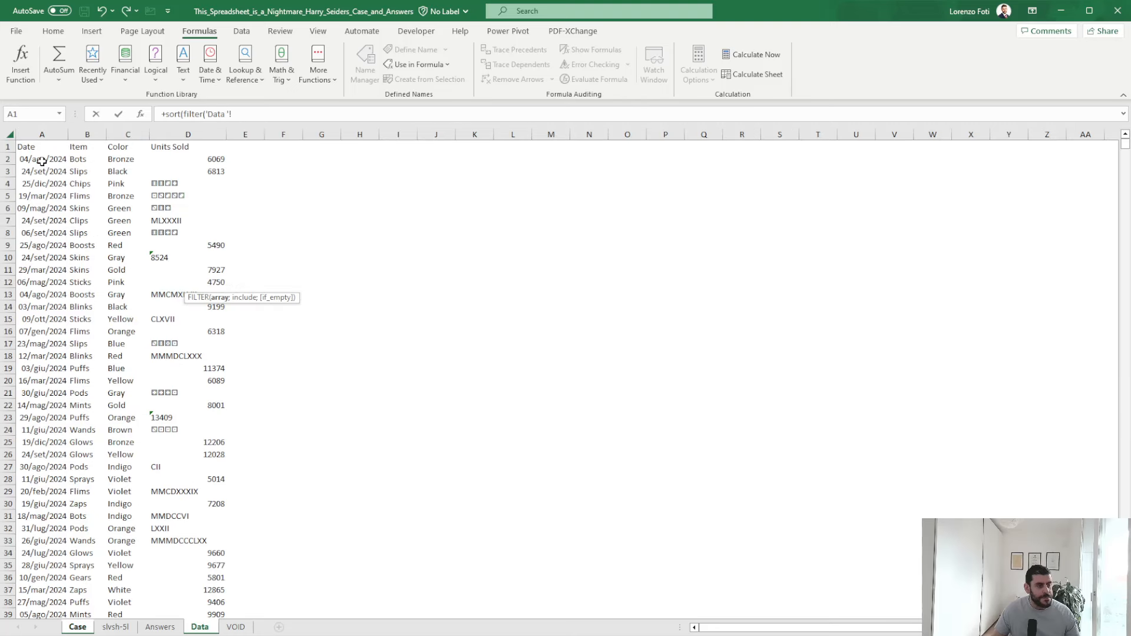
click(42, 161)
key(ctrl+shift+Down)
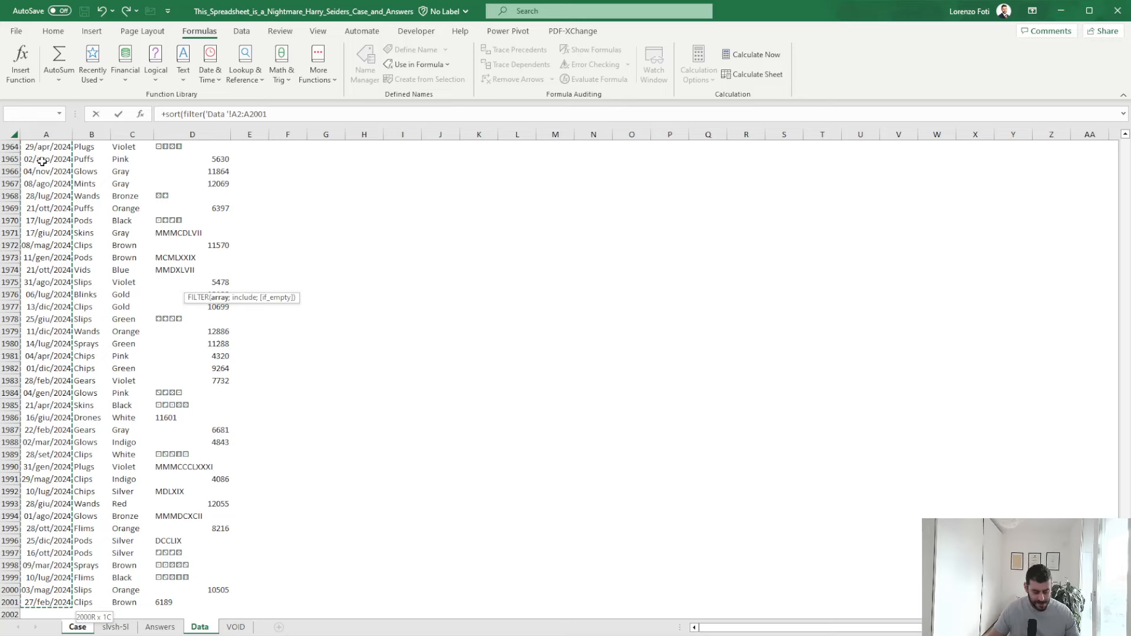
key(F4)
text(;)
scroll(42, 162, up, 7)
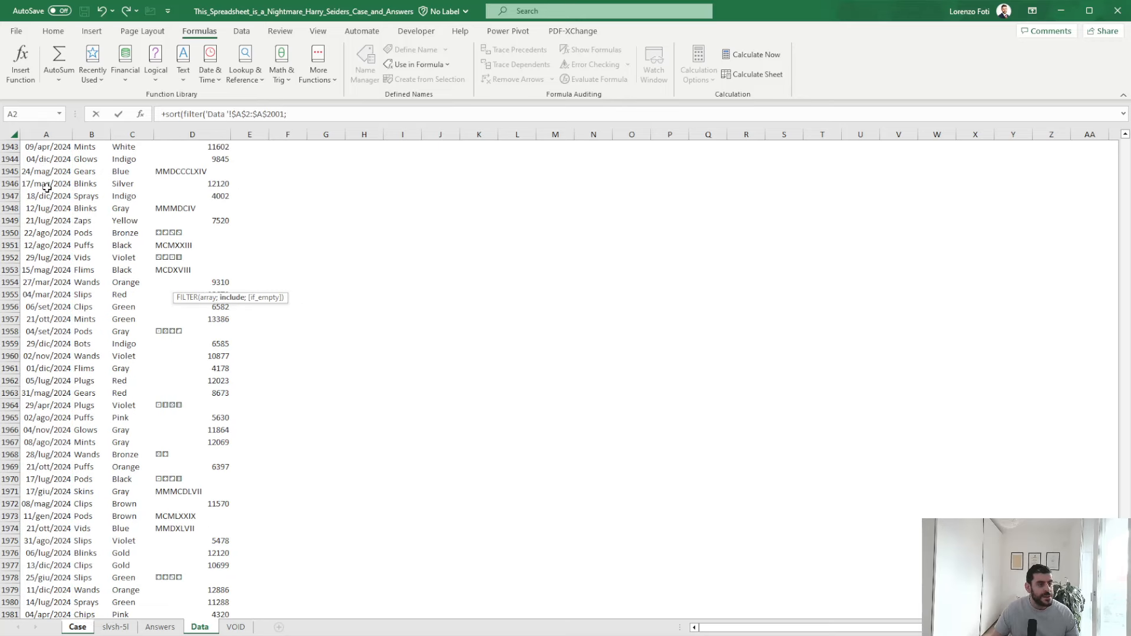
- Add the item condition ('Data '!$B$2:$B$2001=1) to the filter, with 1 as placeholder, followed by a multiplication sign
click(78, 171)
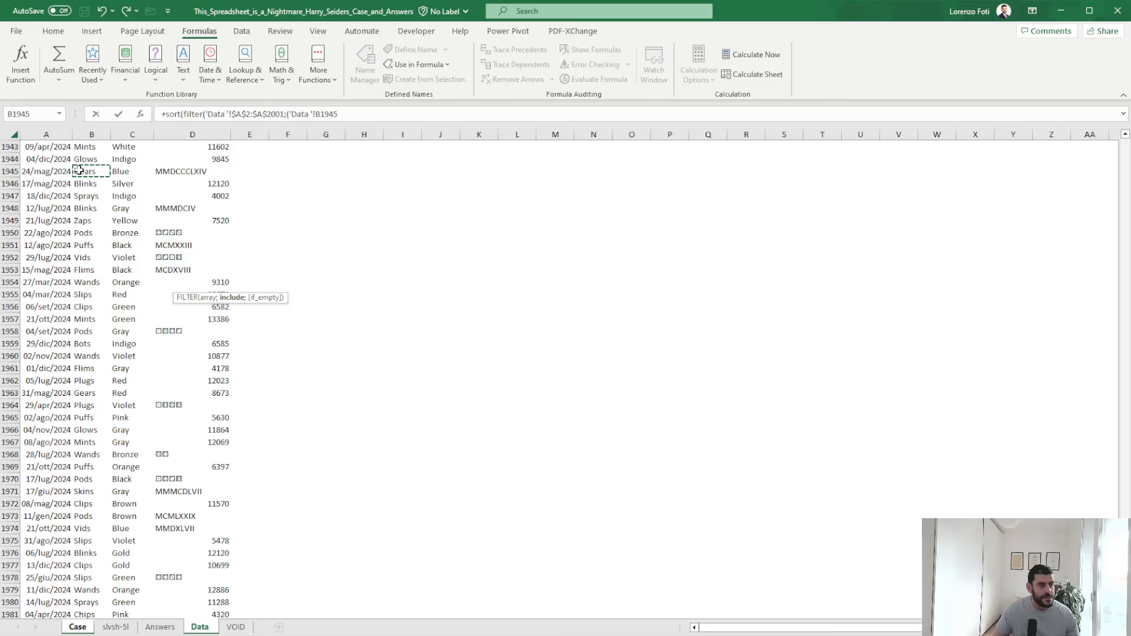
key(ctrl+Up)
key(Down)
key(ctrl+shift+Down)
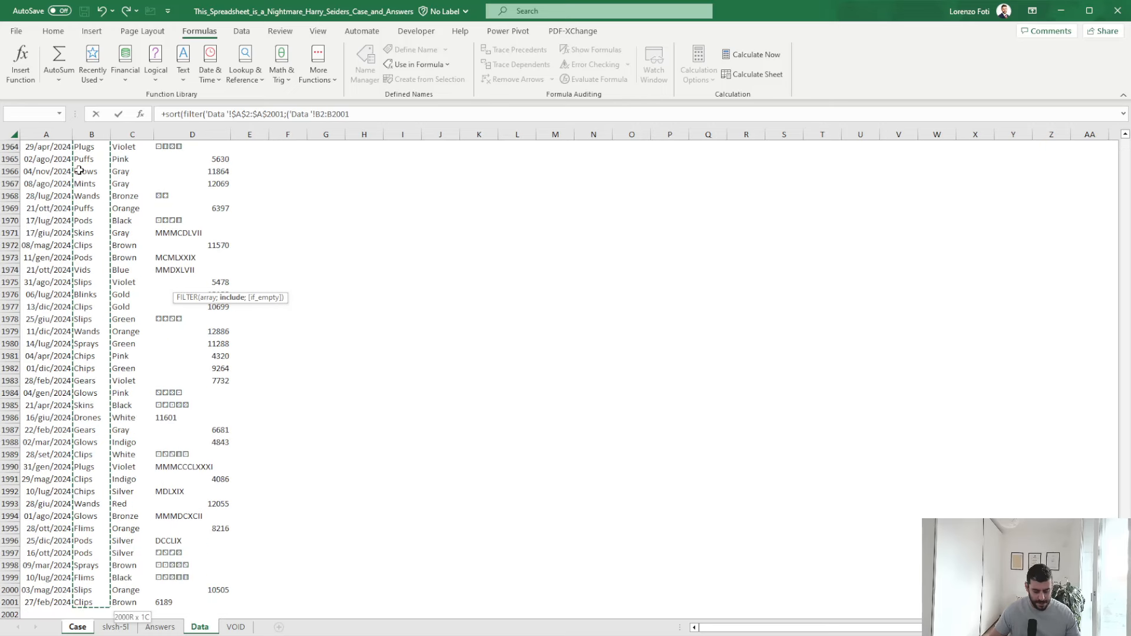
key(F4)
text(=1)*)
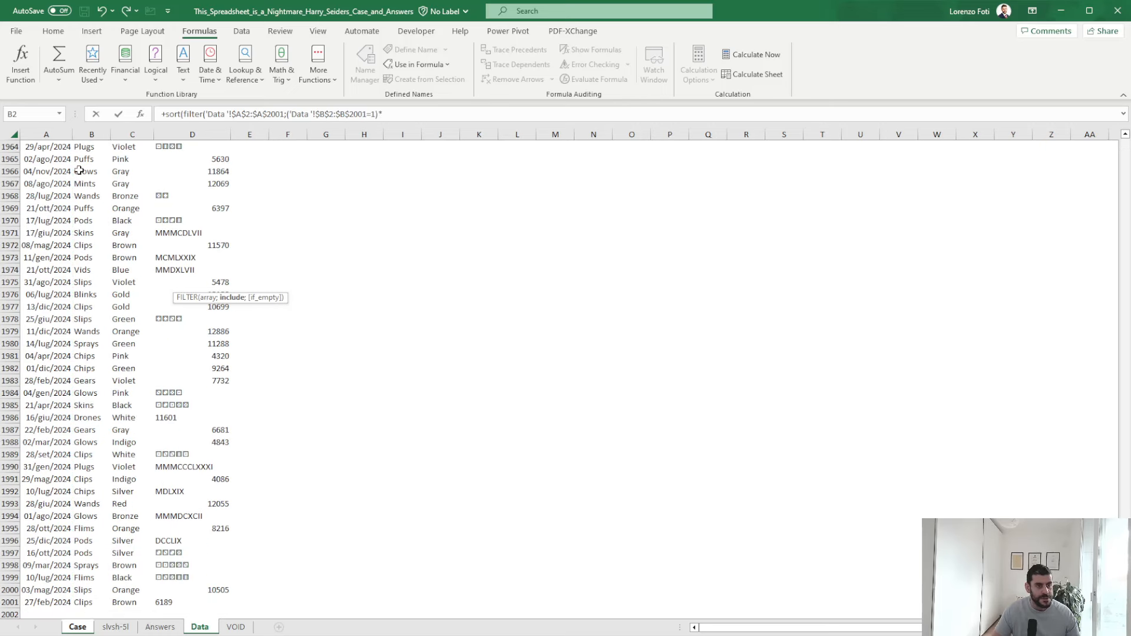
- Add the color condition ('Data '!$C$2:$C$2001=1) to the filter in E127, with 1 as placeholder
text(()
click(137, 175)
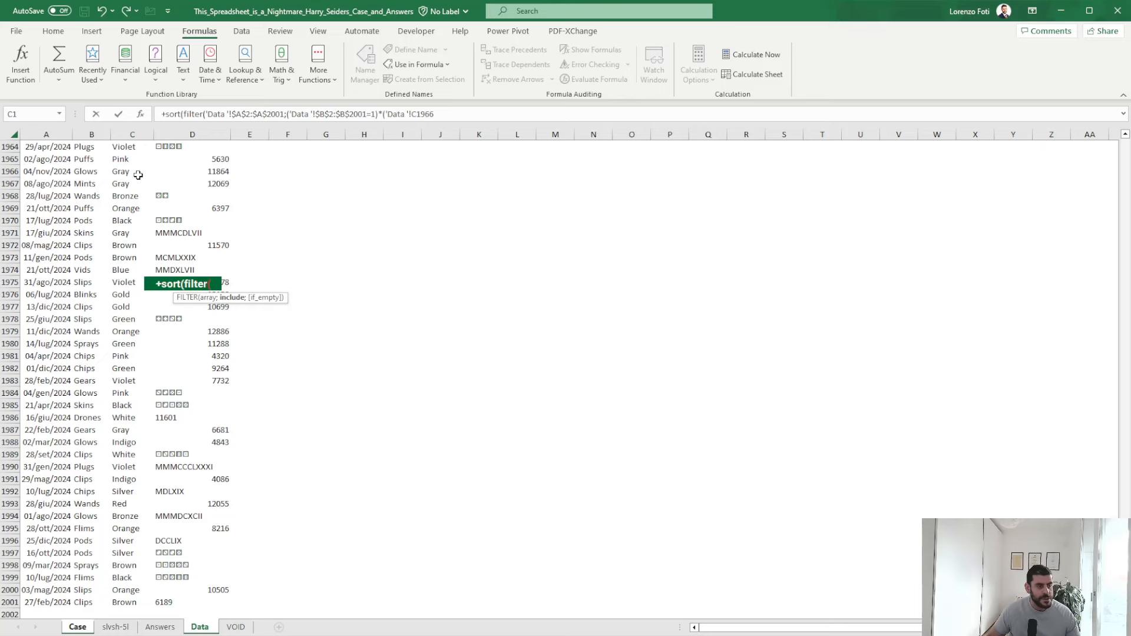
key(ctrl+Up)
key(Down)
key(ctrl+shift+Down)
key(F4)
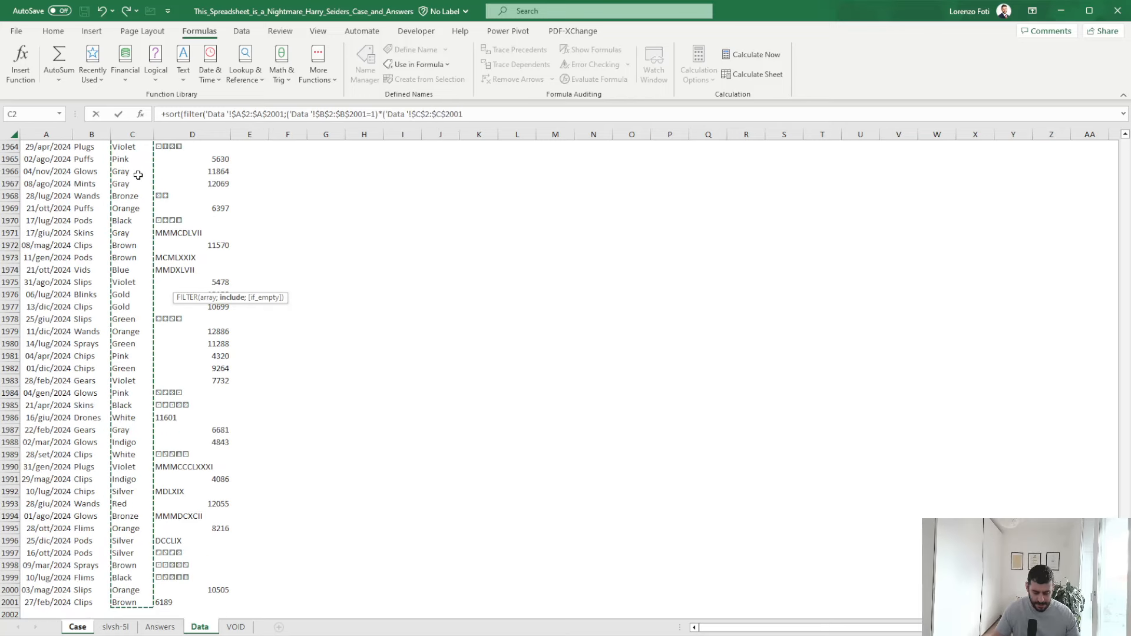
text(=1))
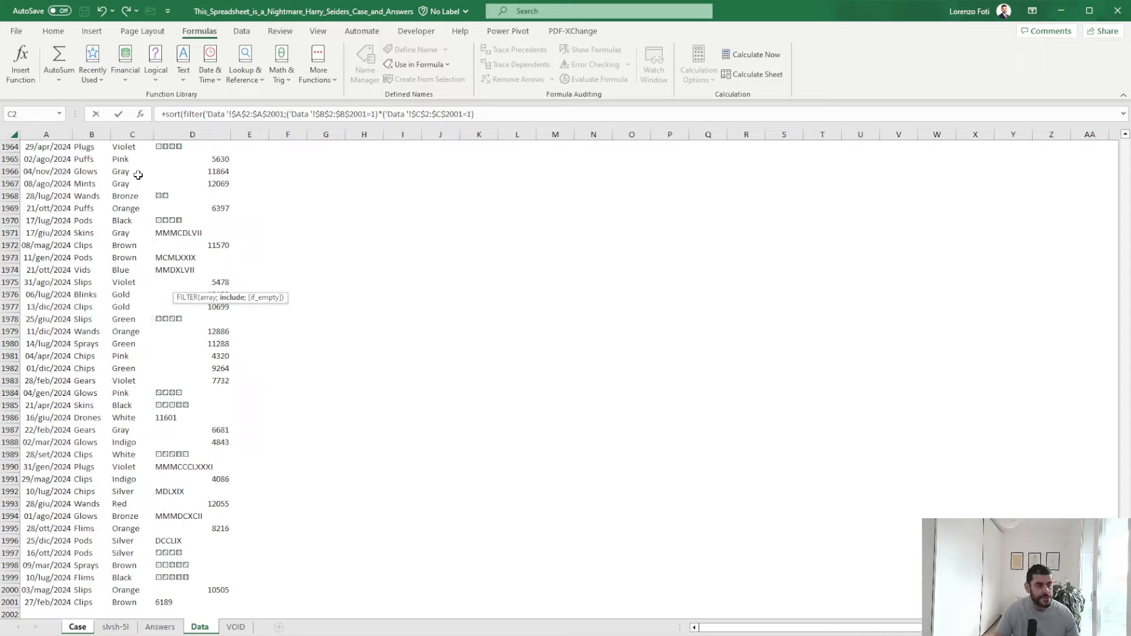
- Close the filter and finish the E127 sort formula with sort index 1 and sort order 1 (ascending)
text();1)
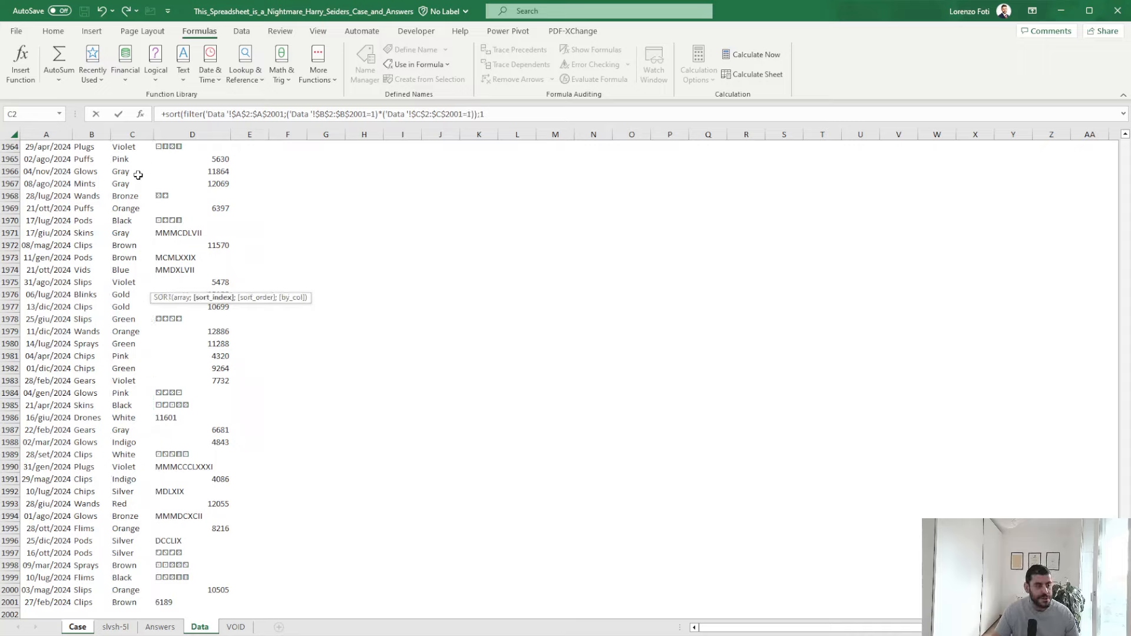
text(;)
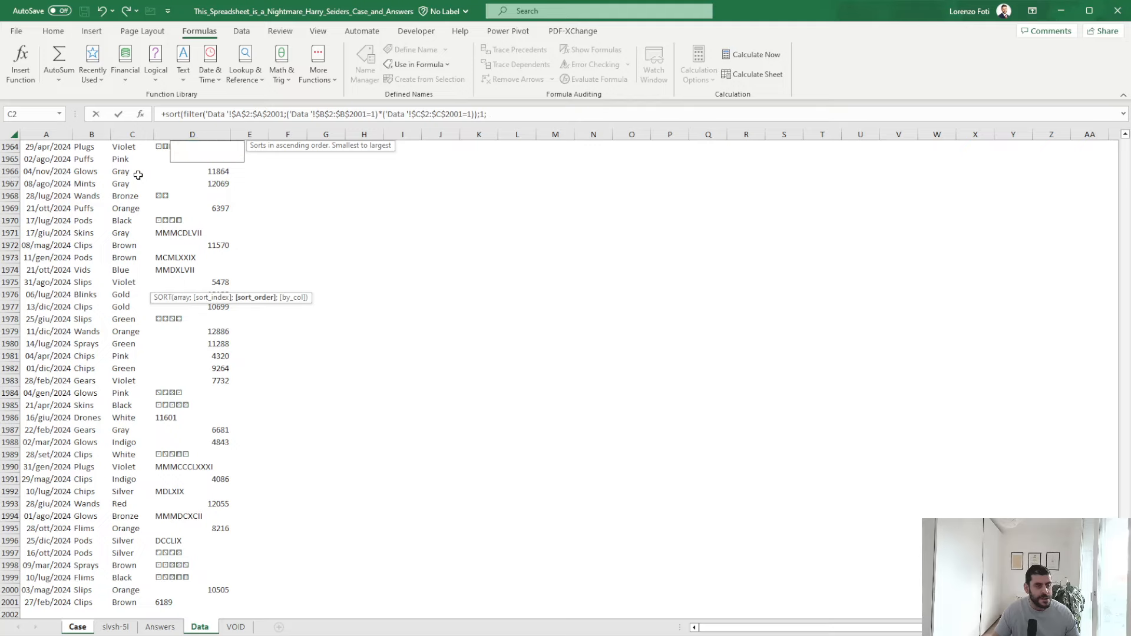
text(1))
key(Return)
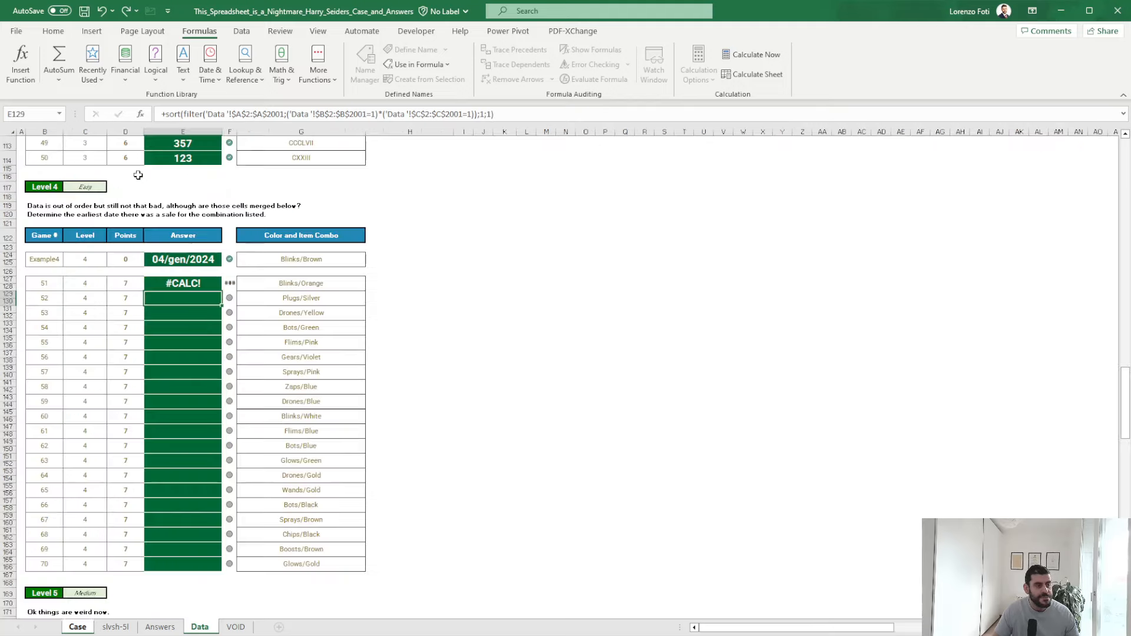
click(386, 113)
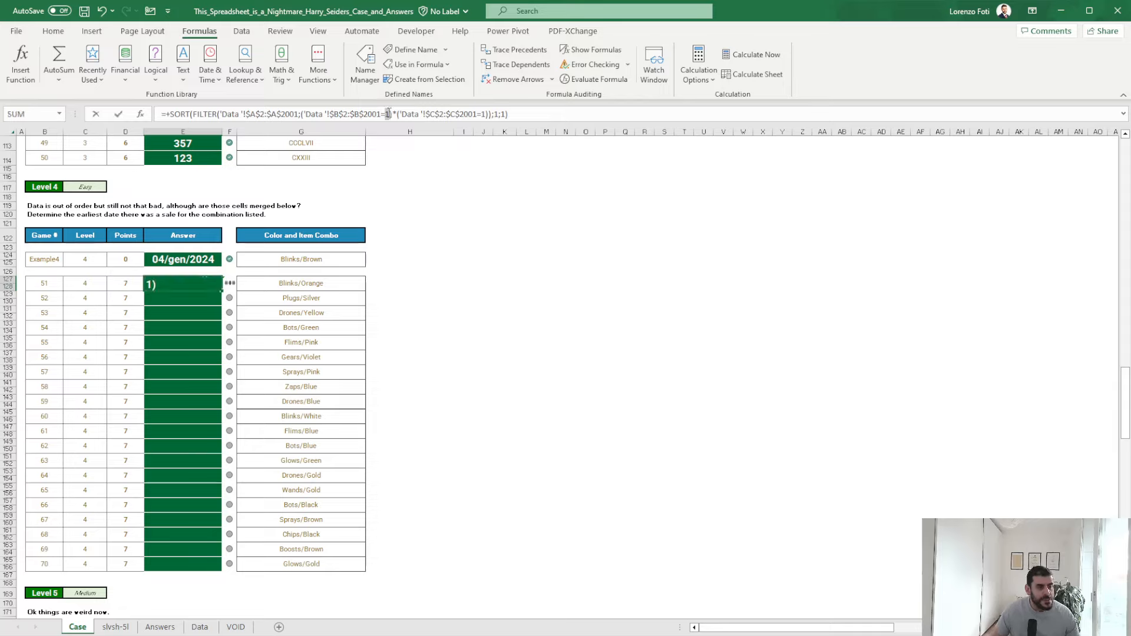
key(Return)
- Split the game 51 combo into item and color by entering +TEXTSPLIT(G127;"/") in I127
click(414, 286)
key(Up)
key(Right)
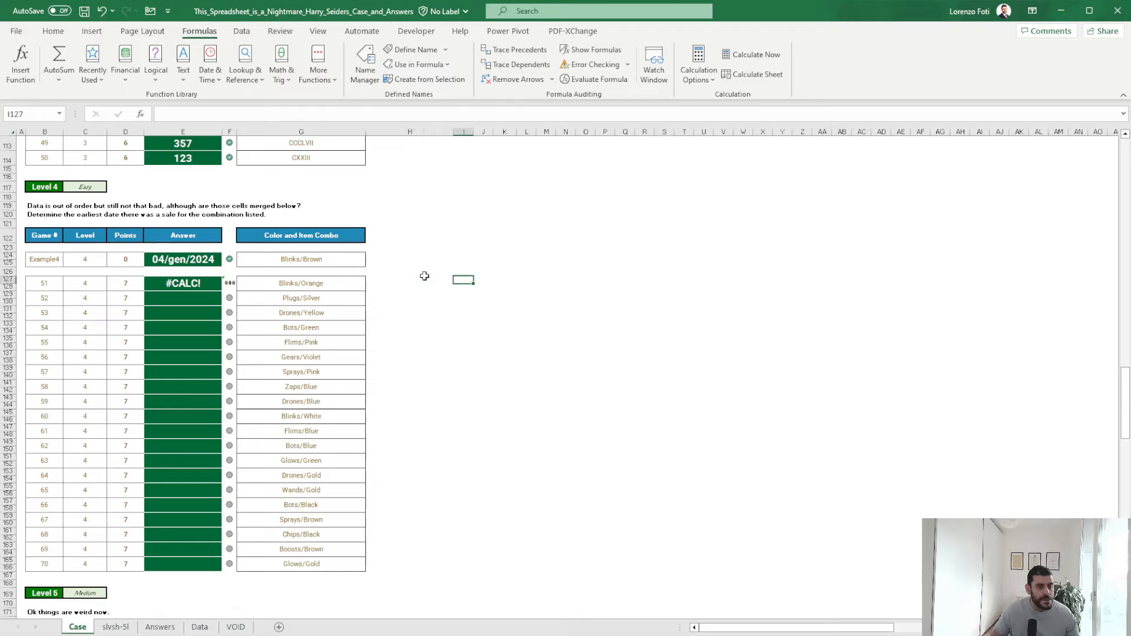
text(+TEXTSPLIT(è)
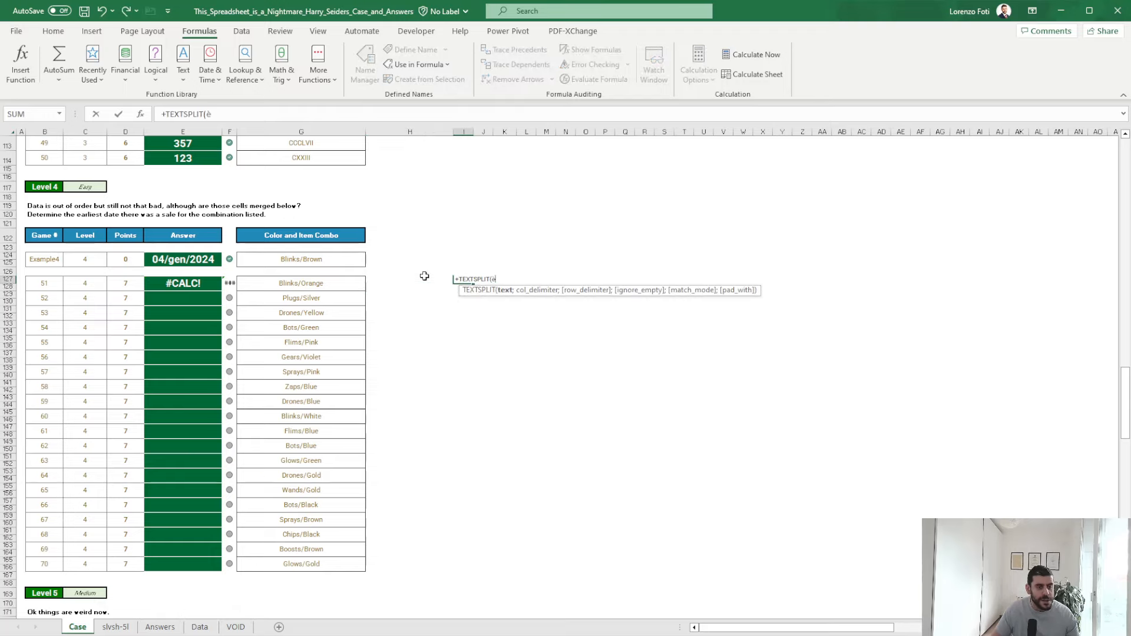
key(Left)
key(Left)
text(;)
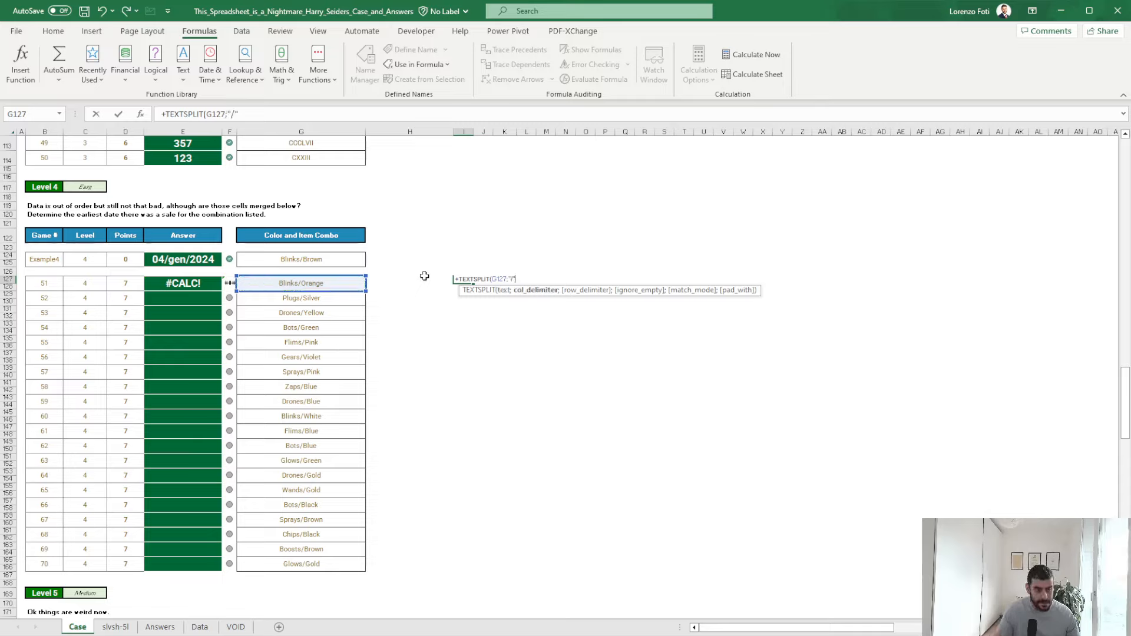
text("/")
key(Return)
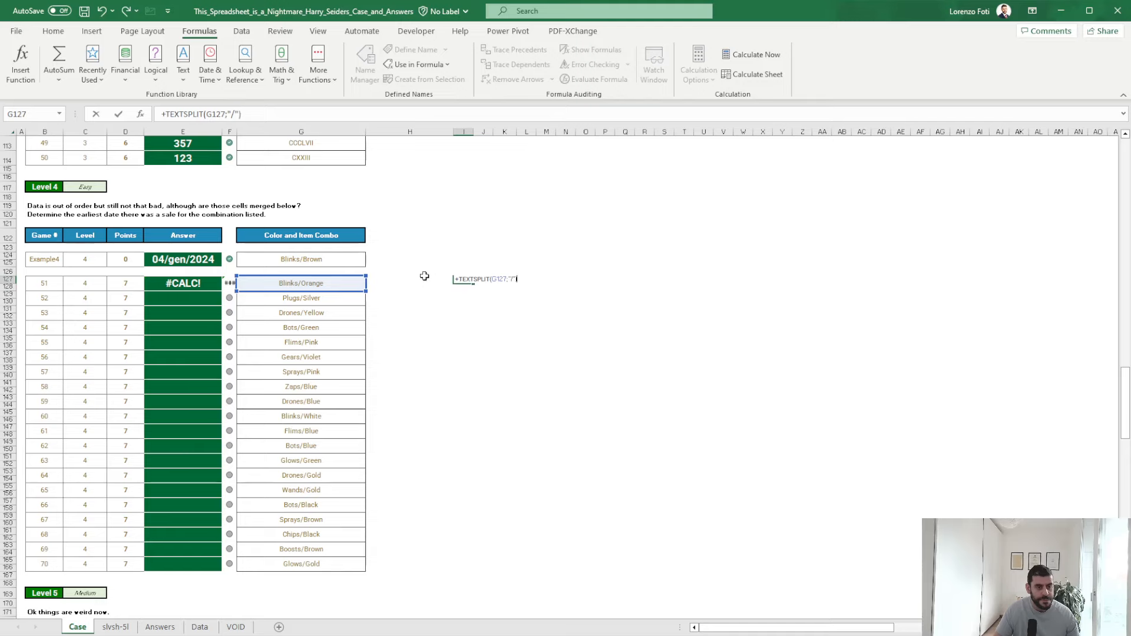
- Replace the placeholders in the E127 filter with I127 for the item condition and J127 for the color condition
key(Up)
key(Left)
key(Left)
key(Left)
key(Left)
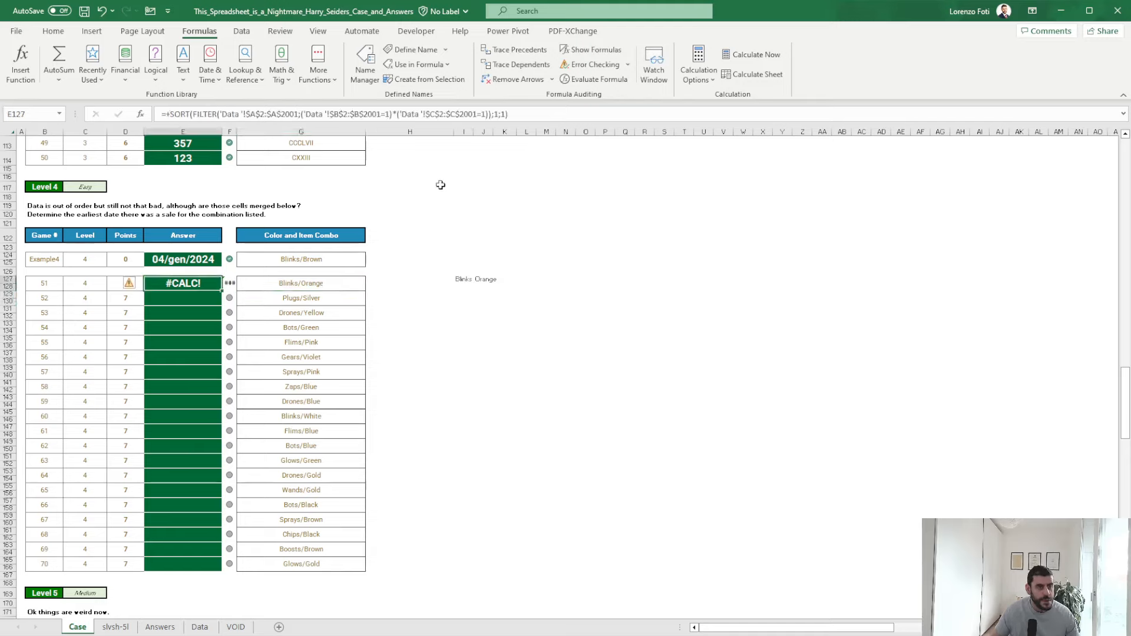
click(395, 112)
text(*)
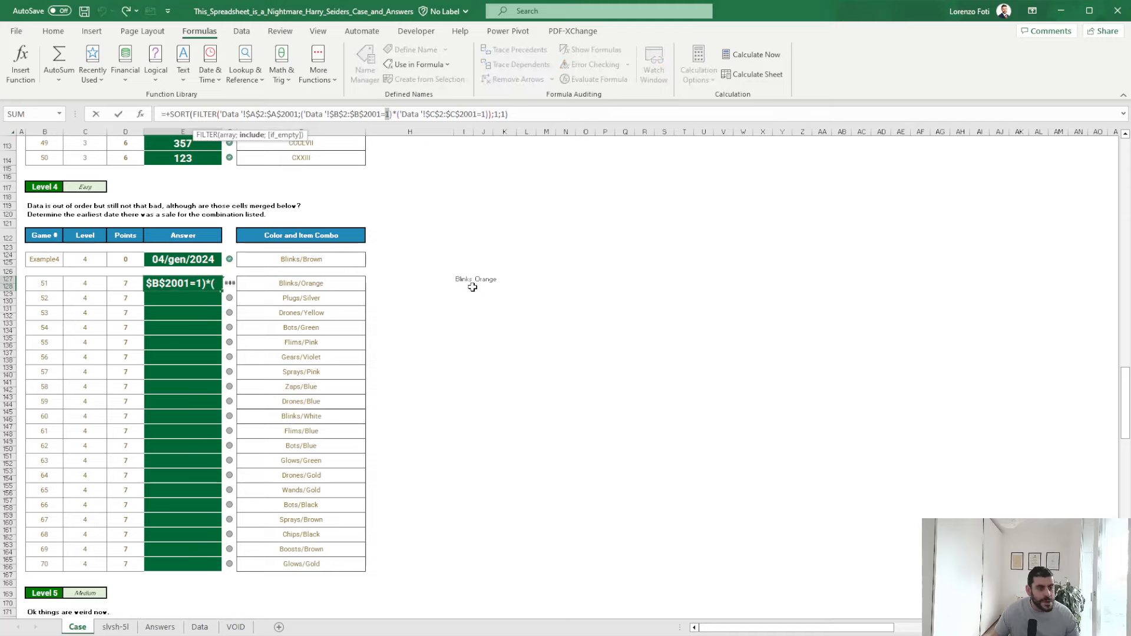
click(465, 282)
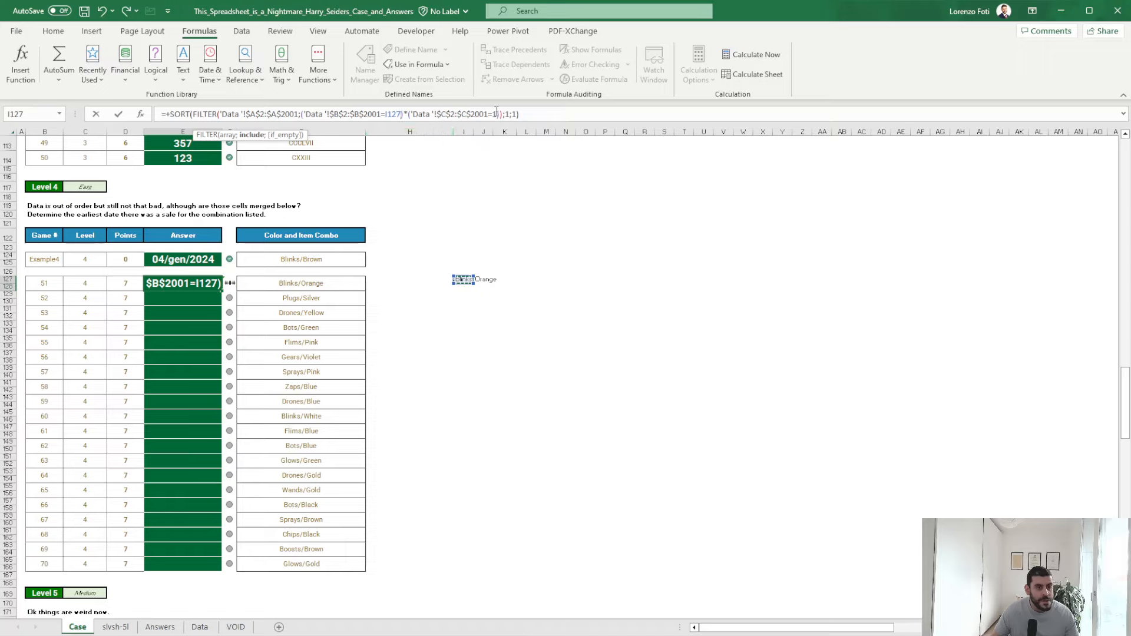
click(491, 279)
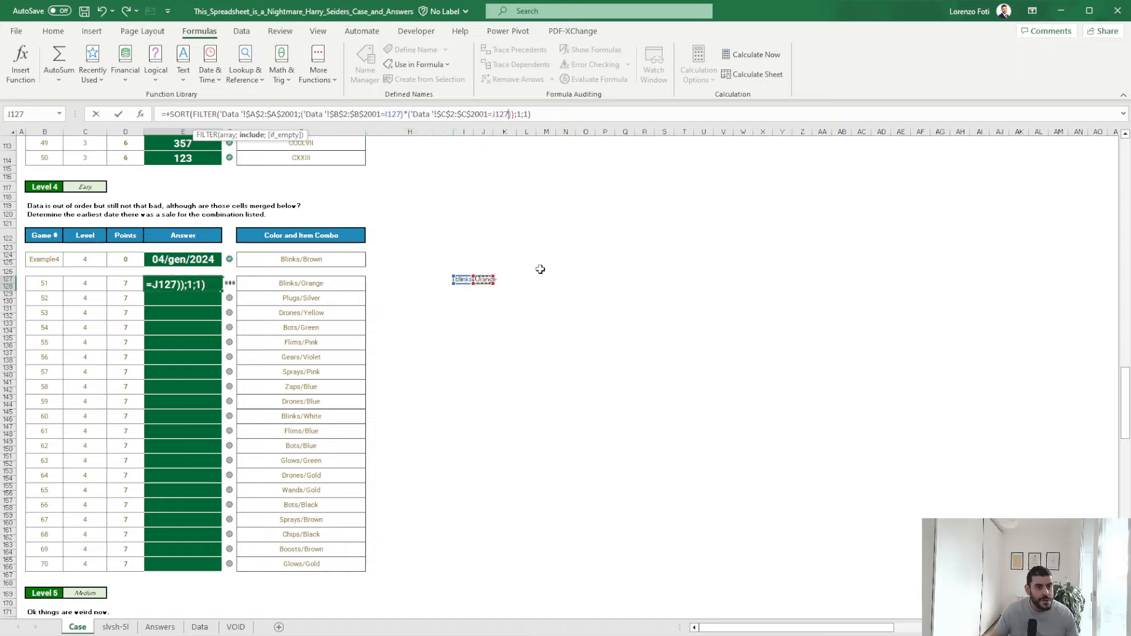
key(Return)
key(Up)
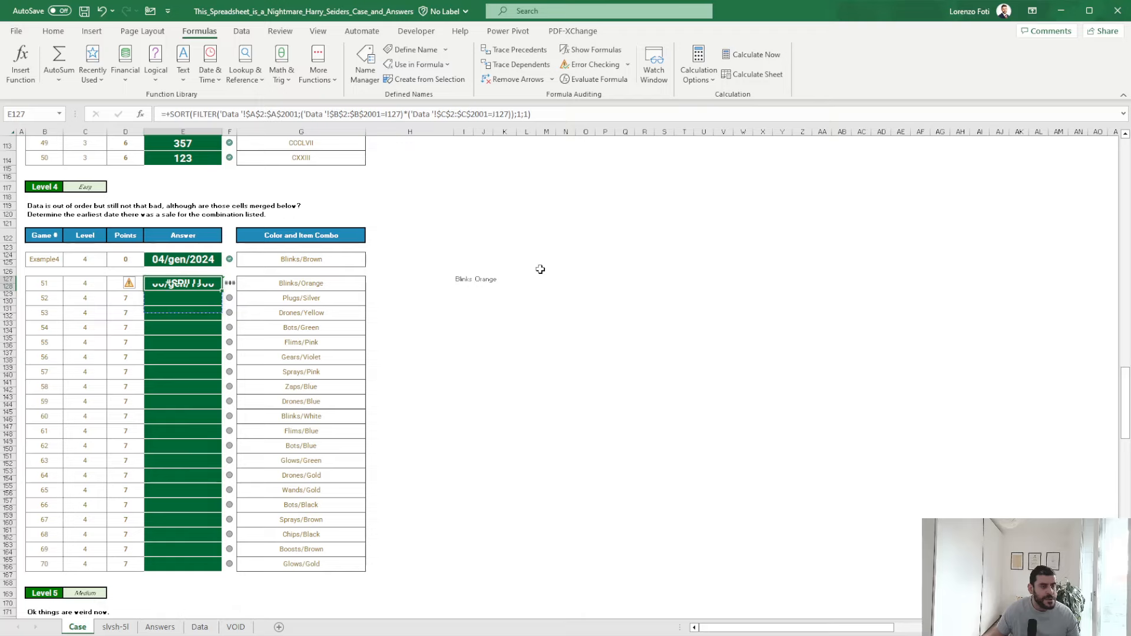
- Wrap the E127 sort formula in TAKE with 1 row so only the earliest date is returned
click(169, 114)
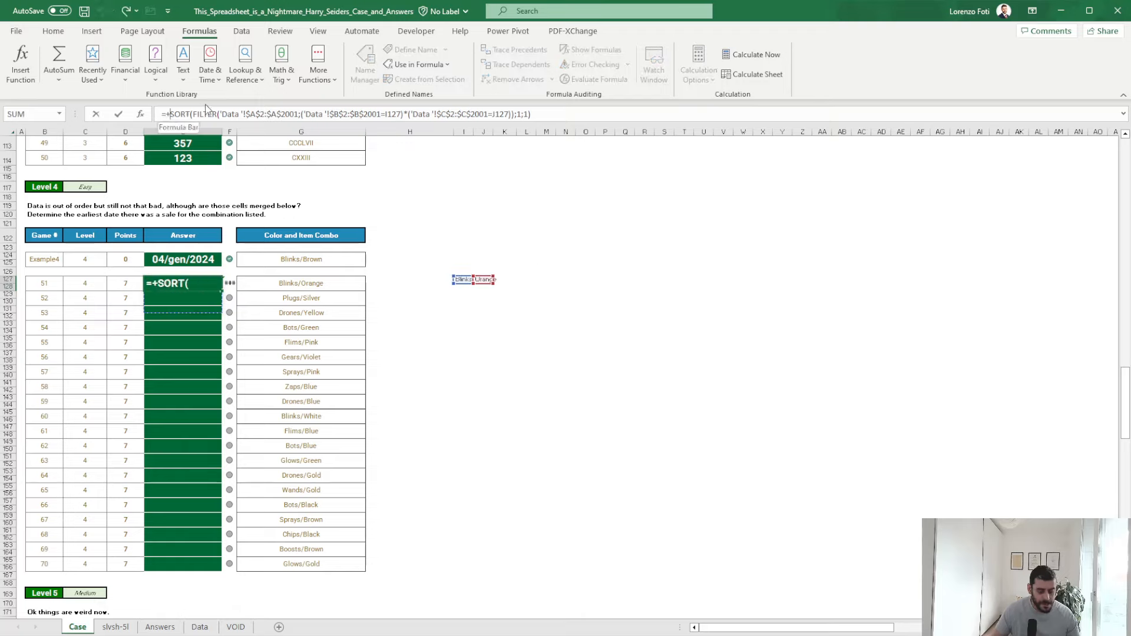
text(take()
click(614, 113)
text())
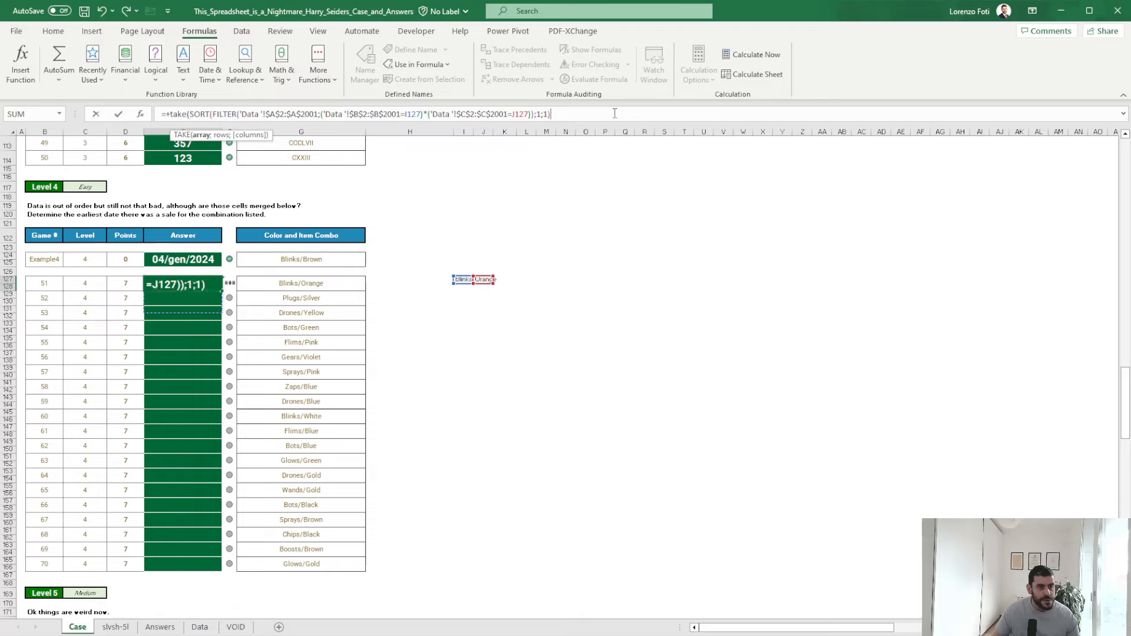
key(Return)
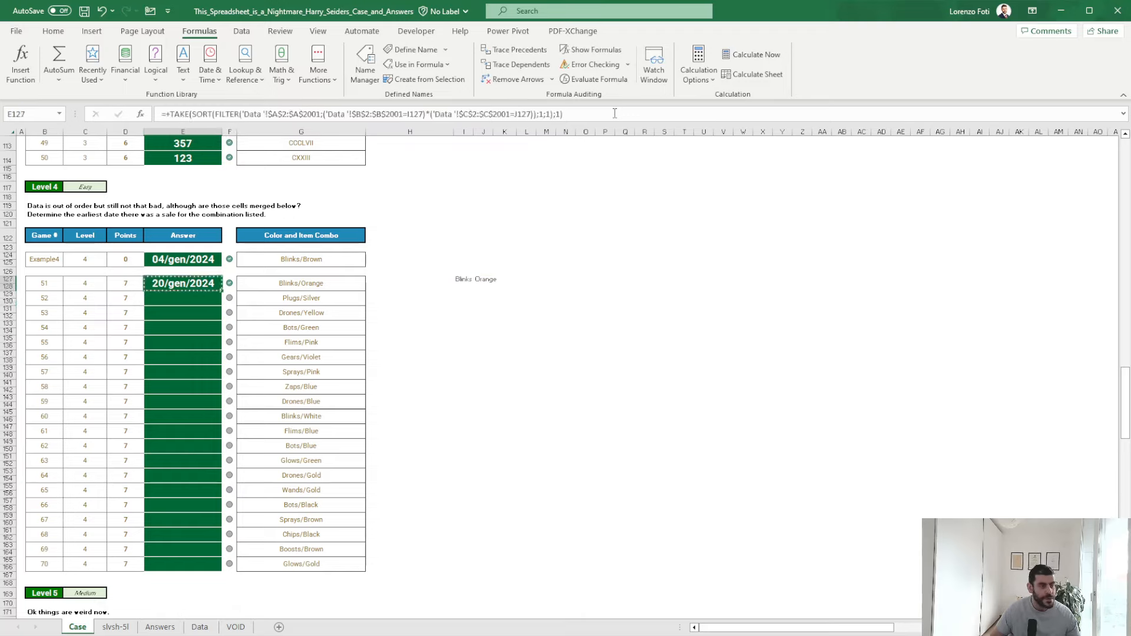
- Copy the game 51 answer formula from E127 to the Level 4 answer cells for games 52 to 70
key(Left)
key(Down)
key(Down)
key(Down)
key(Down)
key(Down)
key(Down)
key(Down)
key(Down)
key(Down)
key(Down)
key(Down)
key(Down)
key(Down)
key(Down)
key(Down)
key(Down)
key(Down)
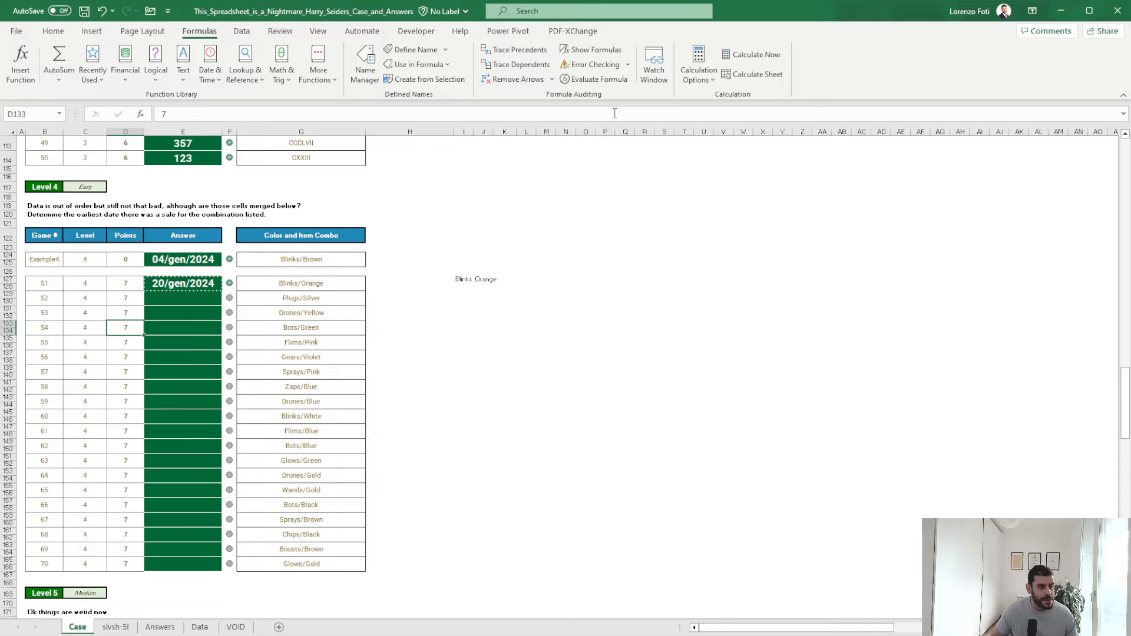
key(Down)
key(Right)
key(Right)
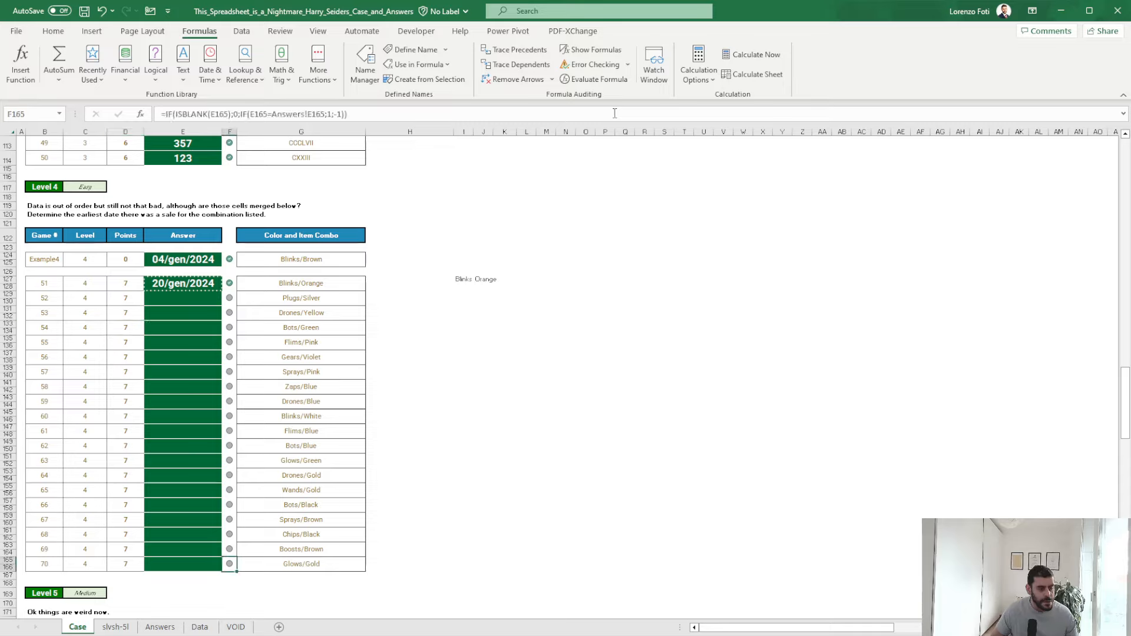
key(Left)
key(shift+Up)
key(shift+Up)
key(shift+Up)
key(shift+Up)
key(shift+Up)
key(shift+Up)
key(shift+Up)
key(shift+Up)
key(shift+Up)
key(shift+Up)
key(shift+Up)
key(shift+Up)
key(shift+Up)
key(shift+Up)
key(shift+Up)
key(shift+Up)
key(shift+Up)
key(shift+Up)
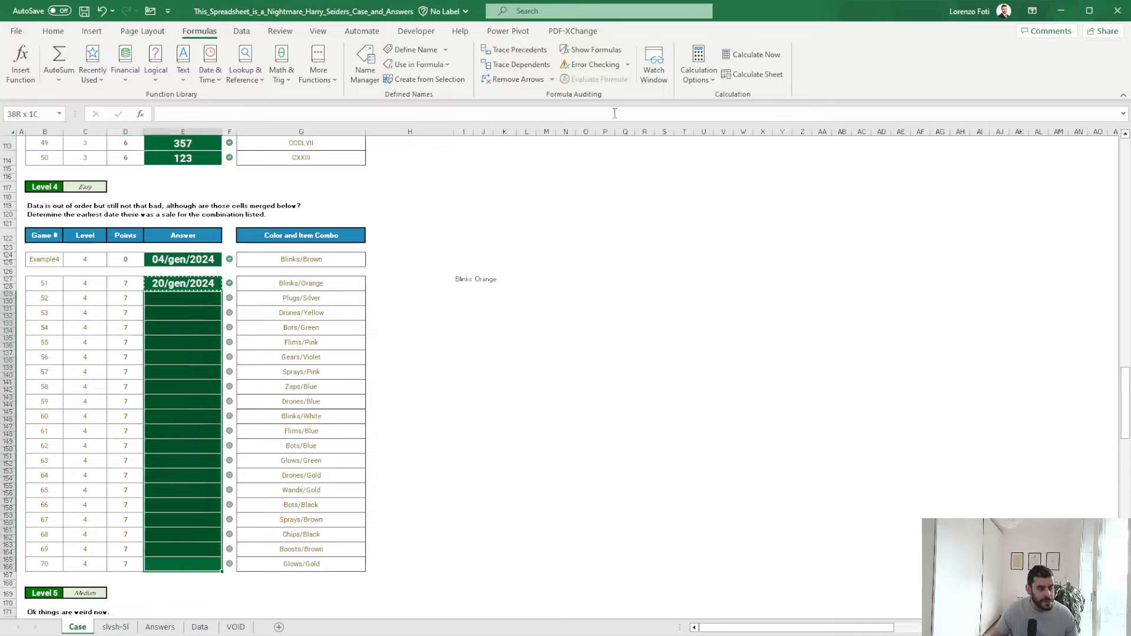
key(ctrl+v)
- Copy the TEXTSPLIT formula from I127 down to I128:I166, alongside all Level 4 combos
key(Right)
key(Right)
key(Right)
key(Right)
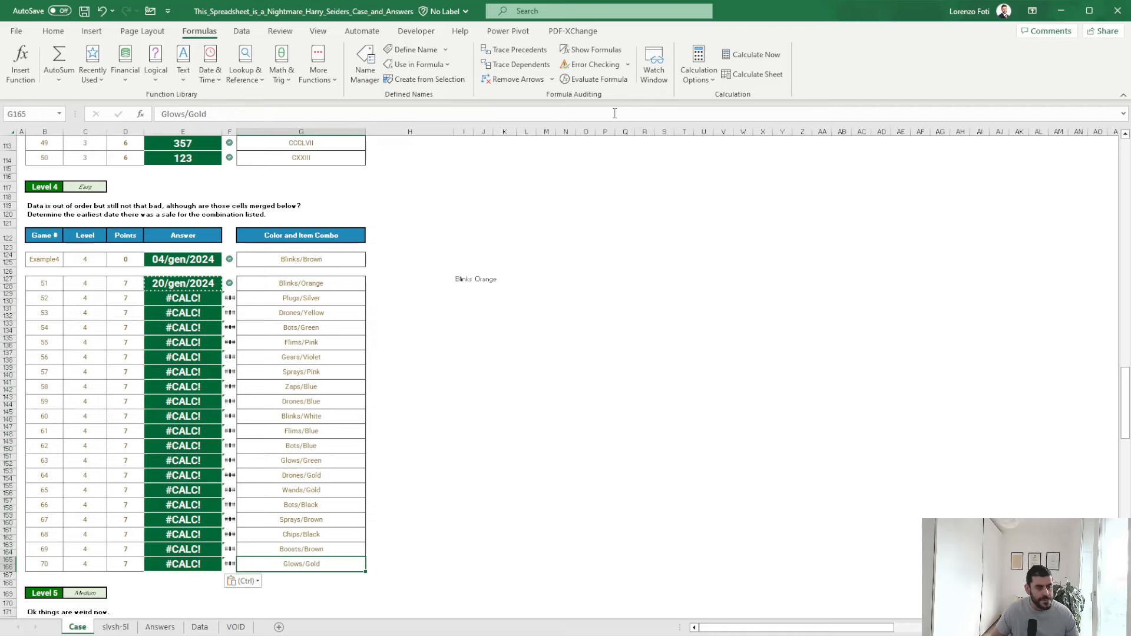
key(ctrl+Up)
key(ctrl+c)
key(Down)
key(shift+Down)
key(shift+Down)
key(shift+Down)
key(shift+Down)
key(shift+Down)
key(shift+Down)
key(shift+Down)
key(shift+Down)
key(shift+Down)
key(shift+Down)
key(shift+Down)
key(shift+Down)
key(shift+Down)
key(shift+Down)
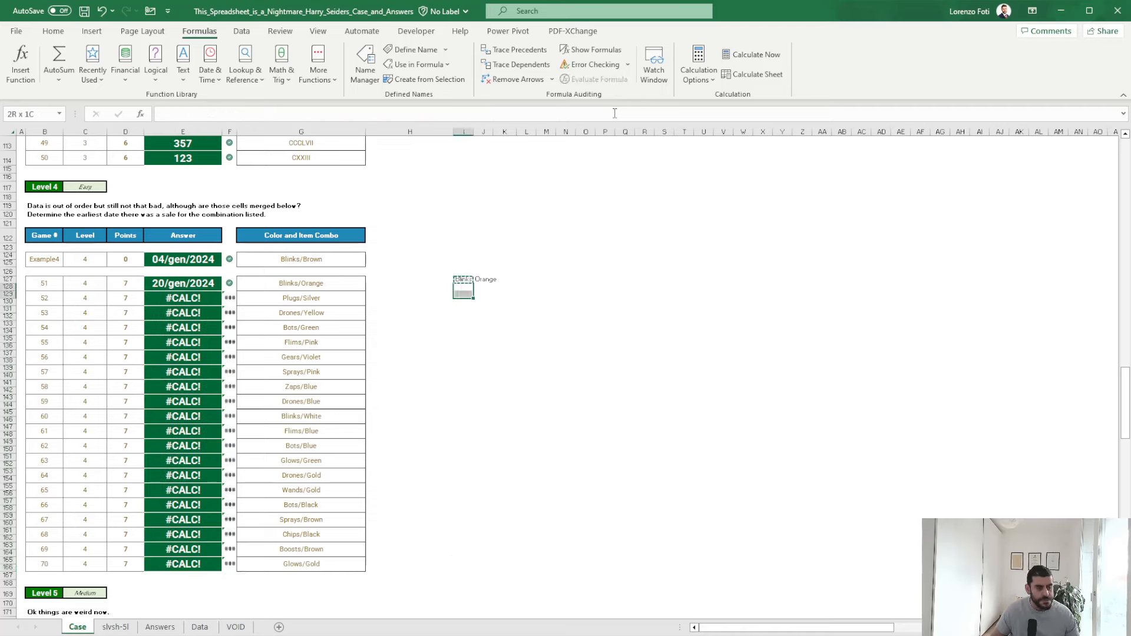
key(shift+Down)
key(shift+Down)
key(shift+Down)
key(shift+Down)
key(shift+Down)
key(shift+Down)
key(shift+Down)
key(shift+Down)
key(shift+Down)
key(shift+Down)
key(shift+Down)
key(shift+Down)
key(shift+Down)
key(shift+Down)
key(shift+Down)
key(shift+Down)
key(shift+Down)
key(shift+Down)
key(shift+Down)
key(shift+Down)
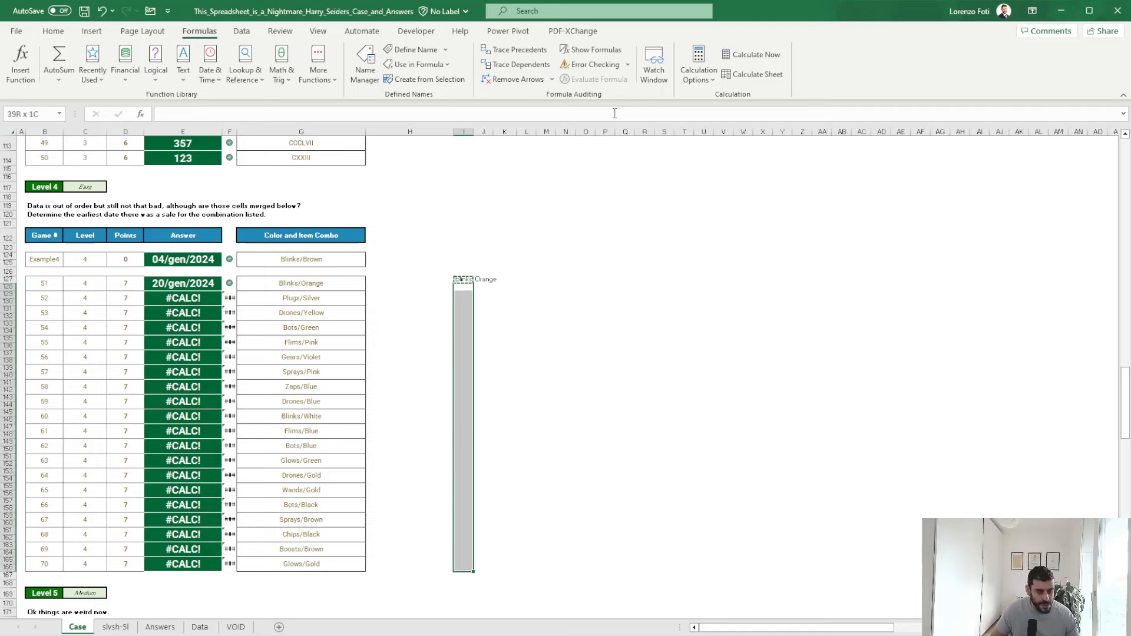
key(ctrl+v)
key(Down)
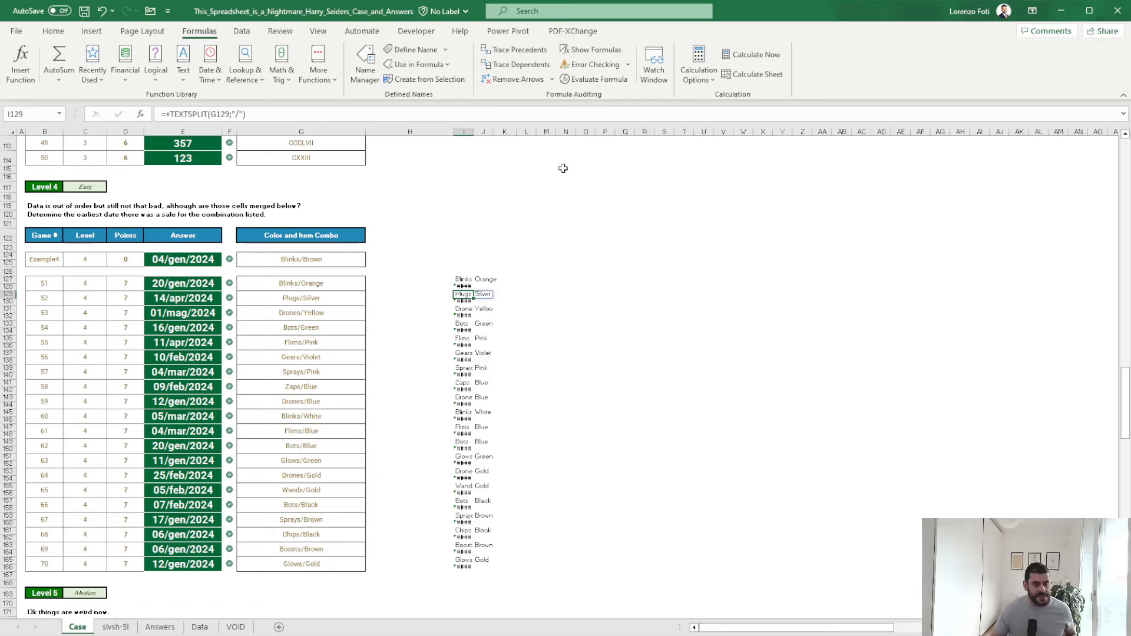
- Review the Level 4 answers and the split helper columns, and read the Level 5 task on the Case sheet
scroll(410, 412, down, 7)
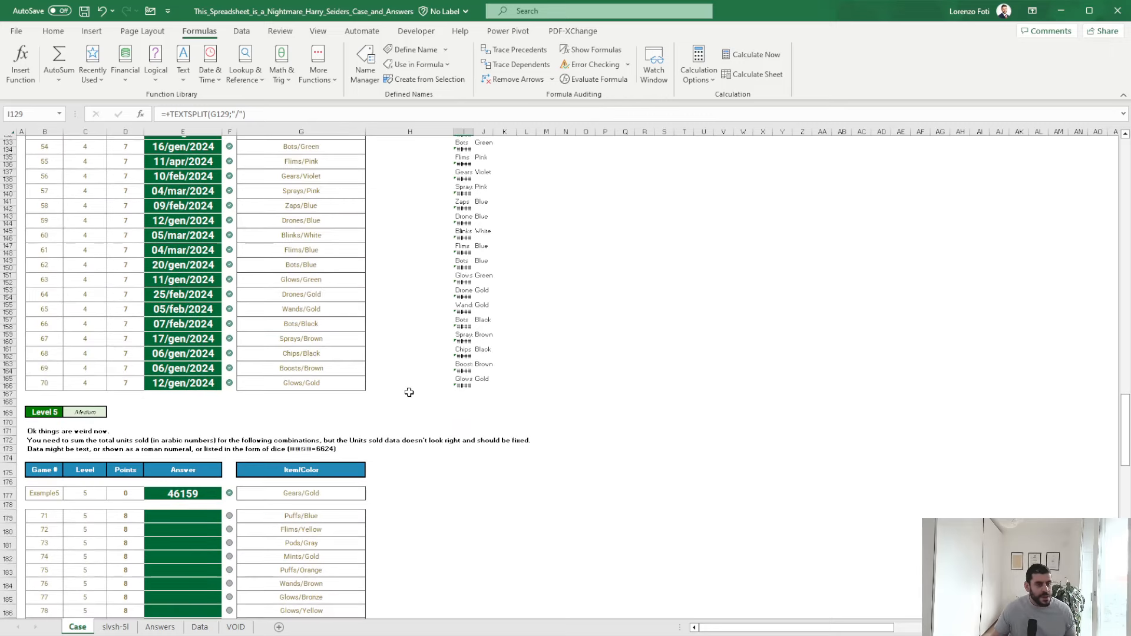
scroll(410, 393, down, 5)
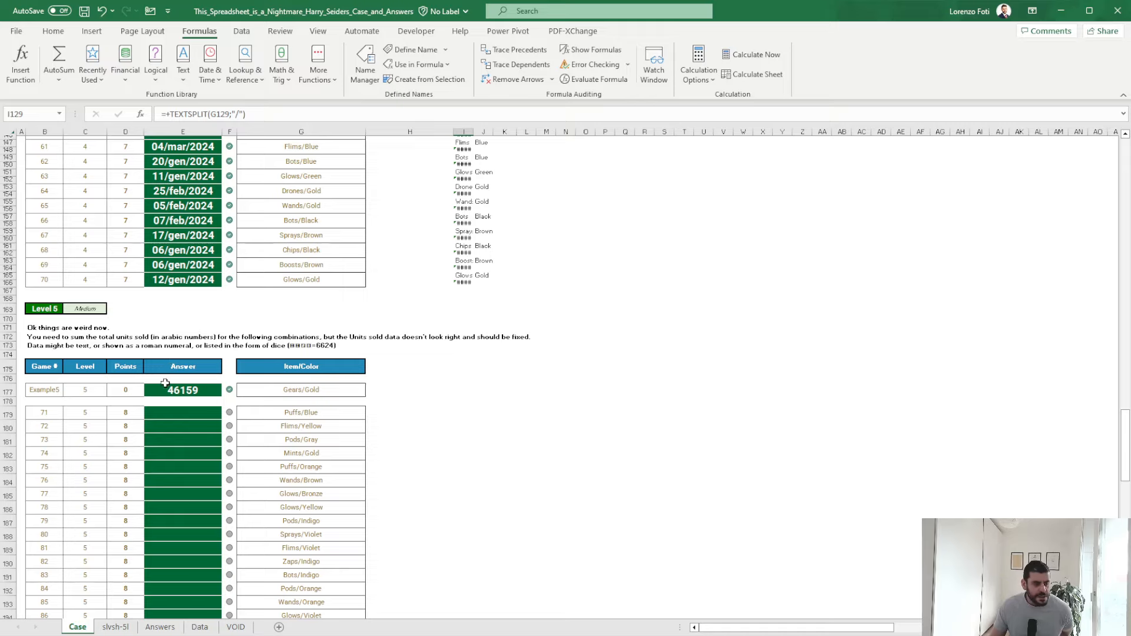
scroll(200, 254, up, 14)
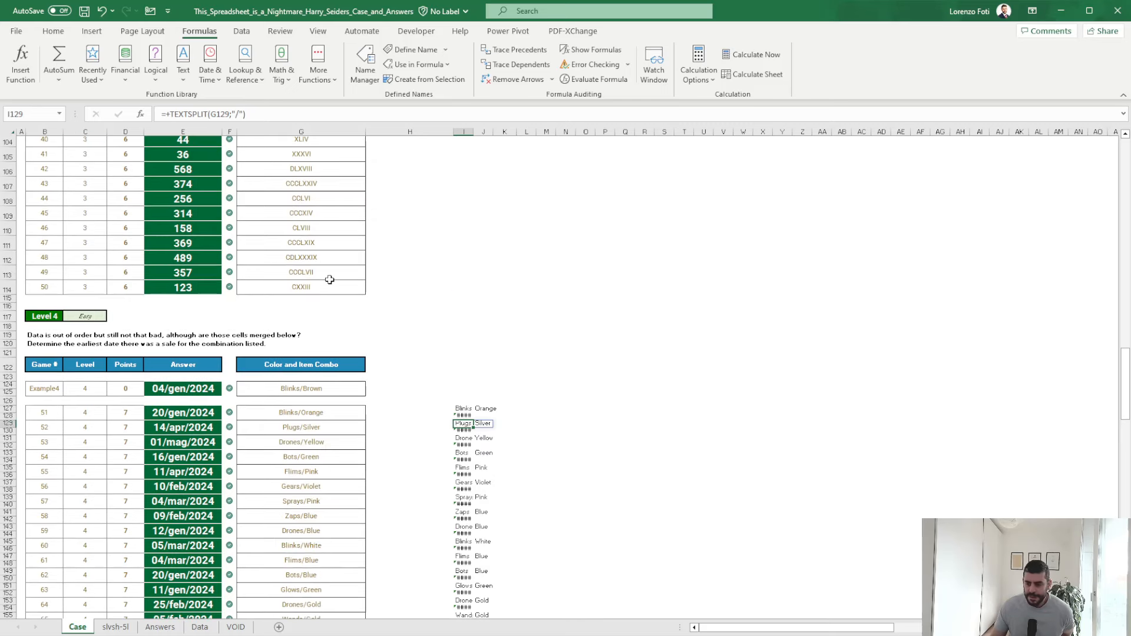
scroll(329, 280, up, 3)
scroll(328, 287, down, 12)
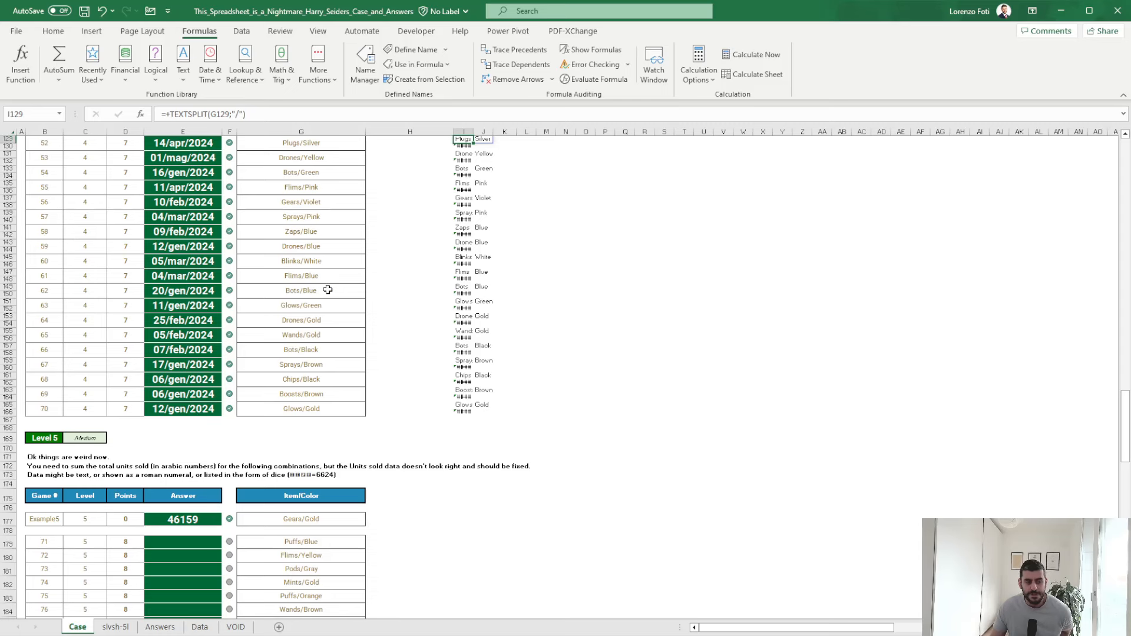
scroll(328, 290, up, 6)
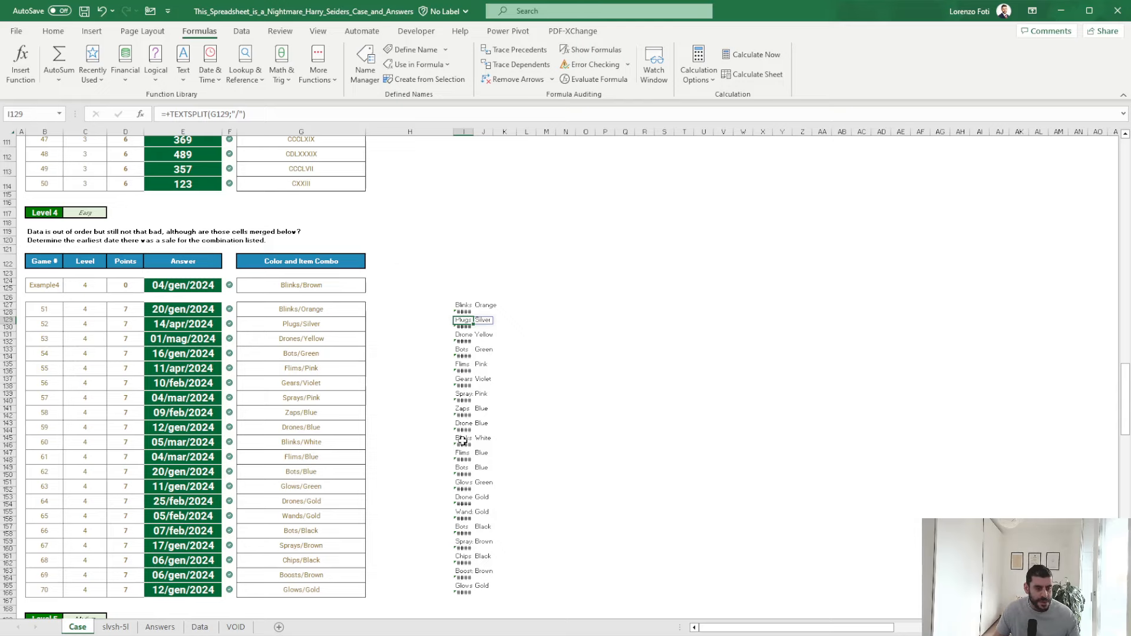
click(463, 444)
scroll(461, 446, down, 5)
scroll(461, 446, down, 8)
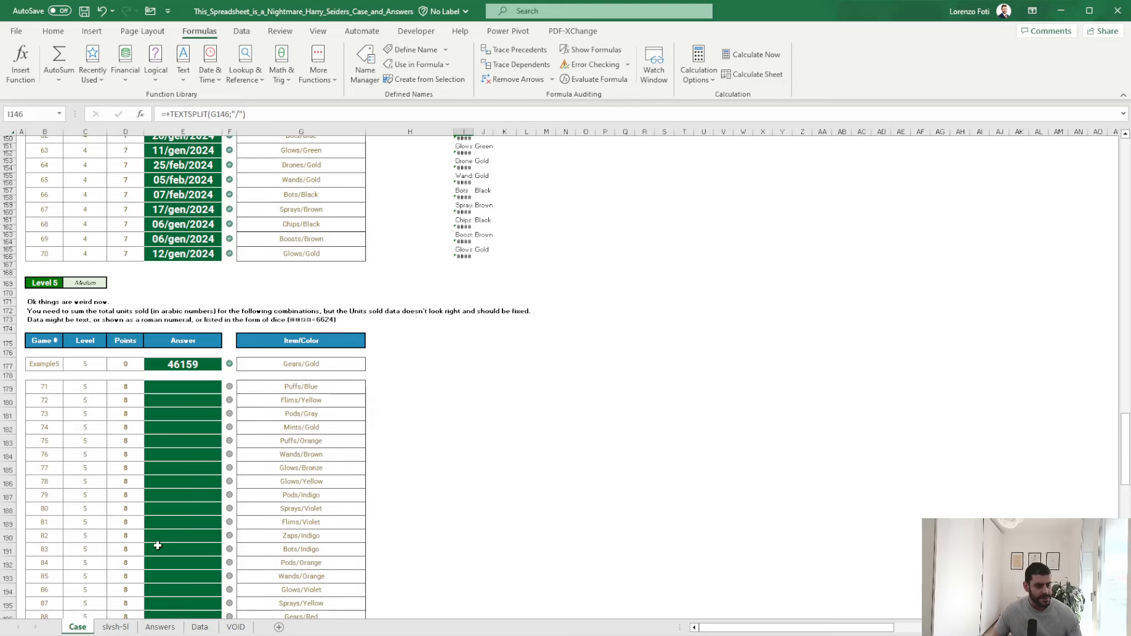
- Examine the number formats in the Units Sold column of the Data sheet, and return to the Case sheet
click(200, 627)
scroll(248, 258, down, 3)
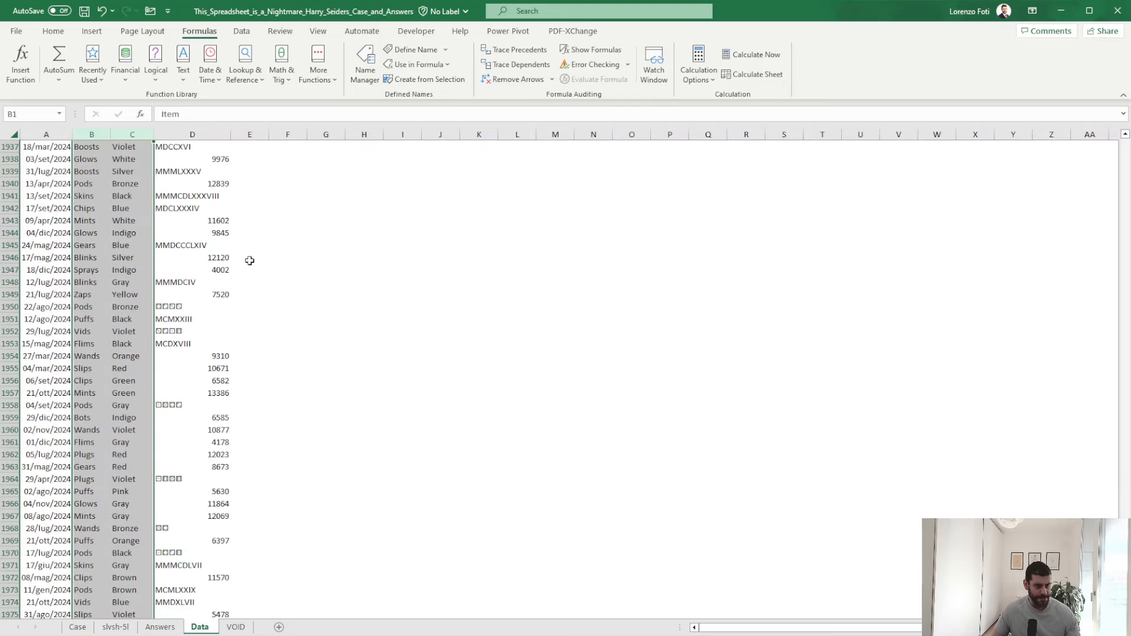
key(ctrl+Up)
key(Down)
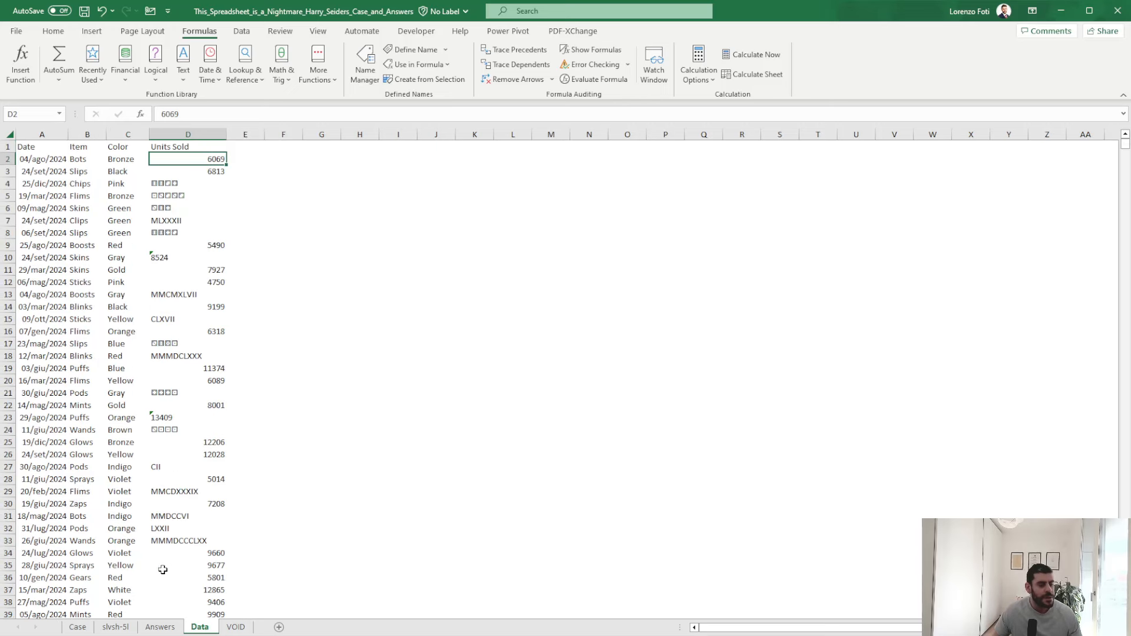
click(95, 628)
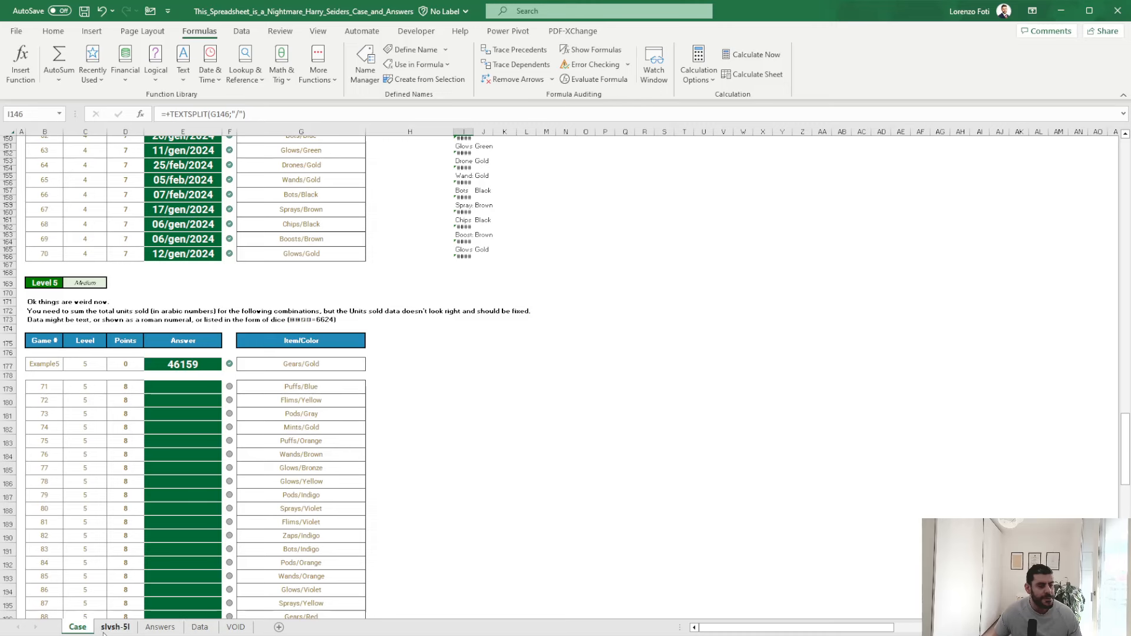
- On the slvsh-5l sheet, change the lookup label in J4 to Example5
click(114, 629)
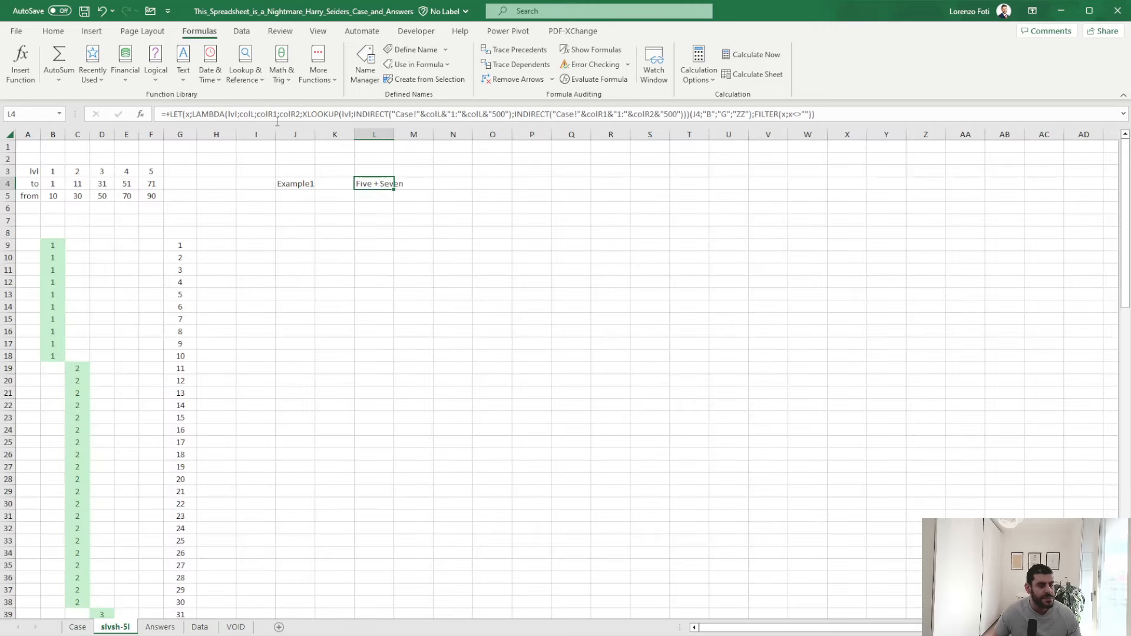
click(304, 184)
click(244, 116)
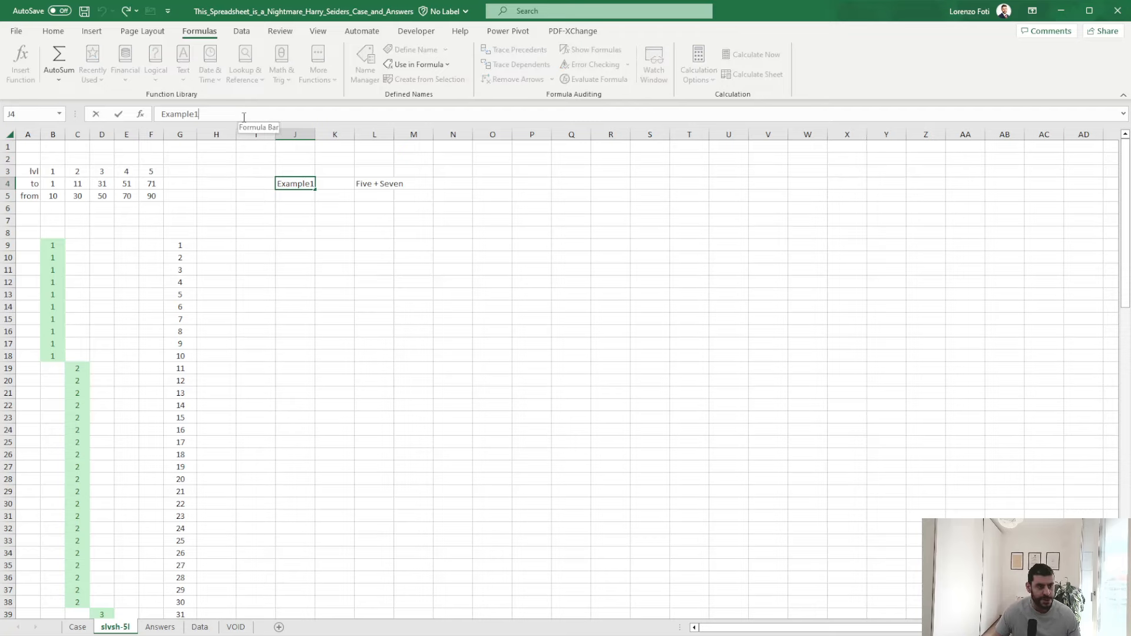
key(Return)
- Split the item/color text from L4 at the "/" with TEXTSPLIT in L11
click(371, 268)
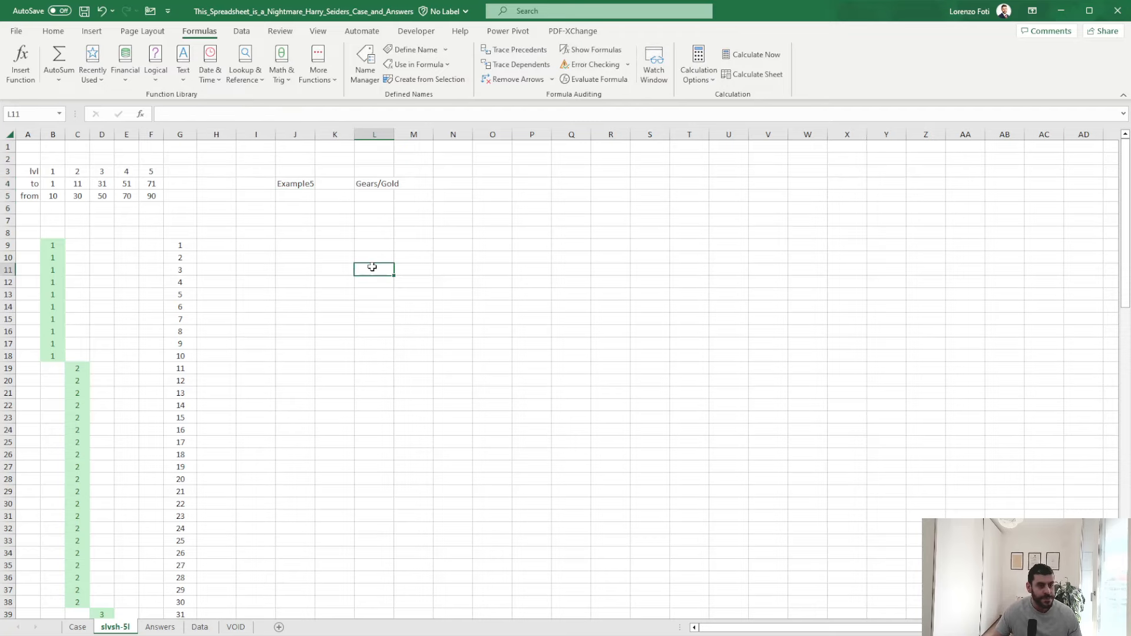
text(+tyr)
key(BackSpace)
key(BackSpace)
text(ex)
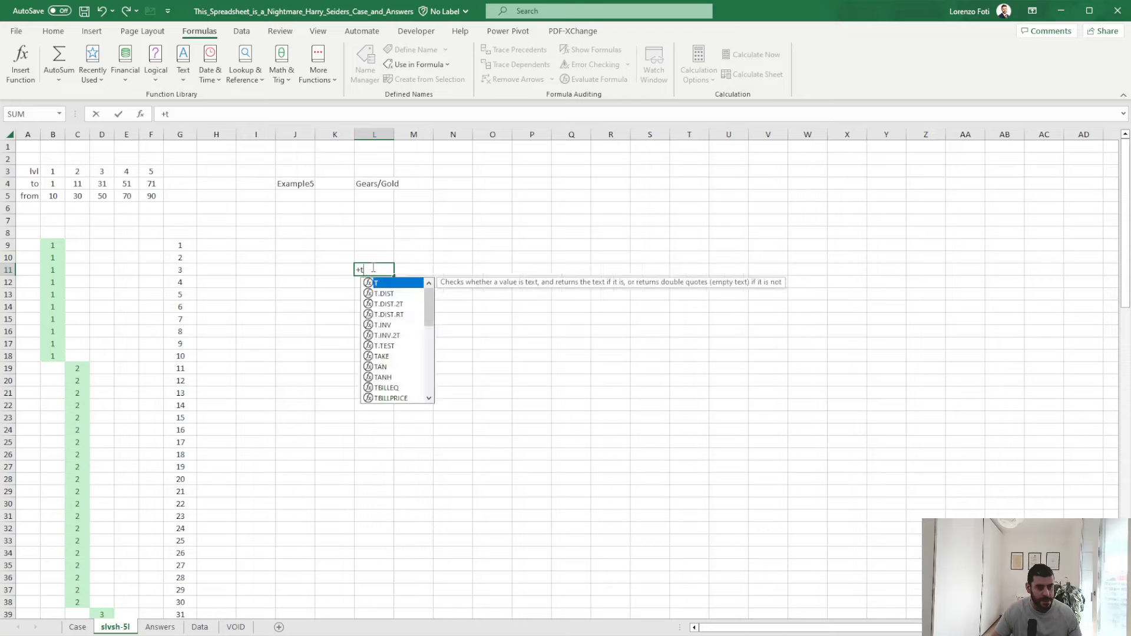
key(Down)
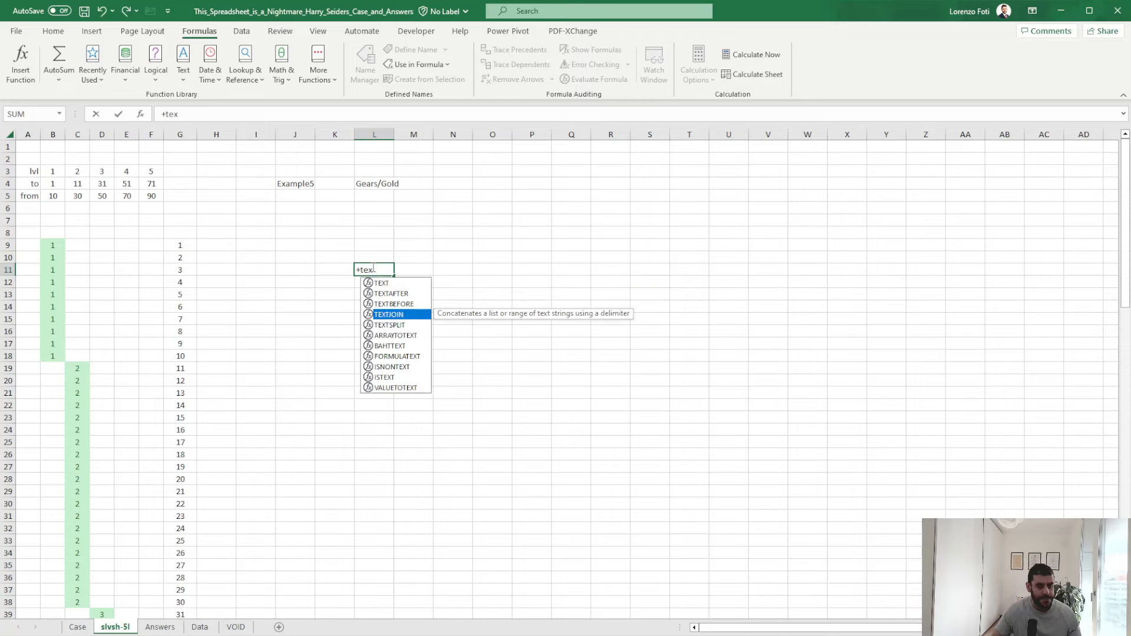
text(TSPLIT()
key(Tab)
text(;)
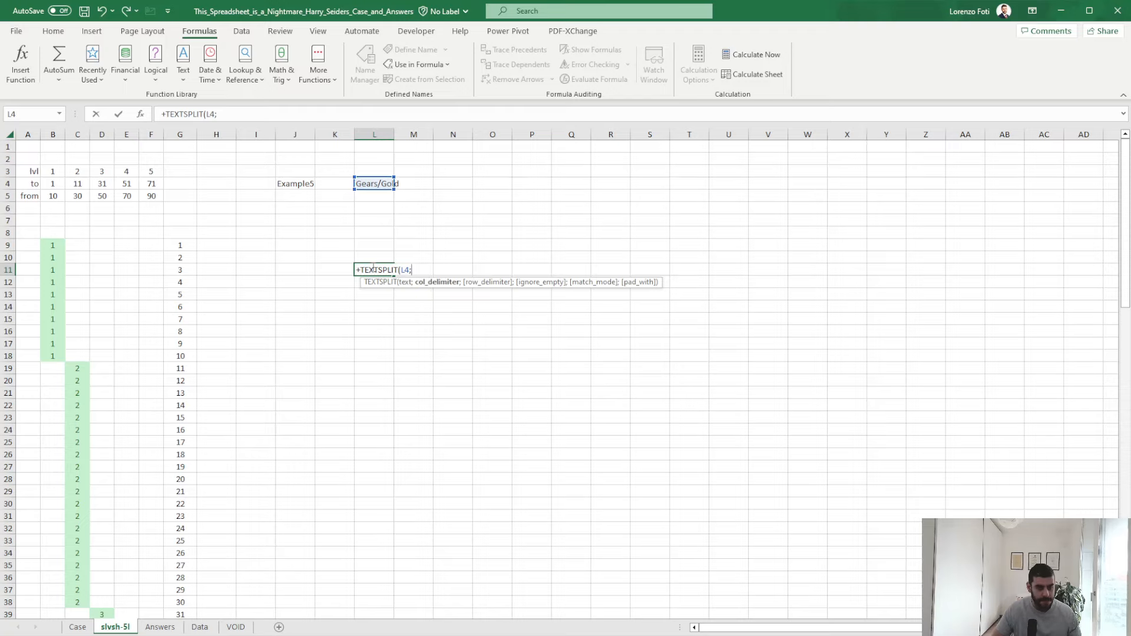
text("/"))
key(ctrl+Return)
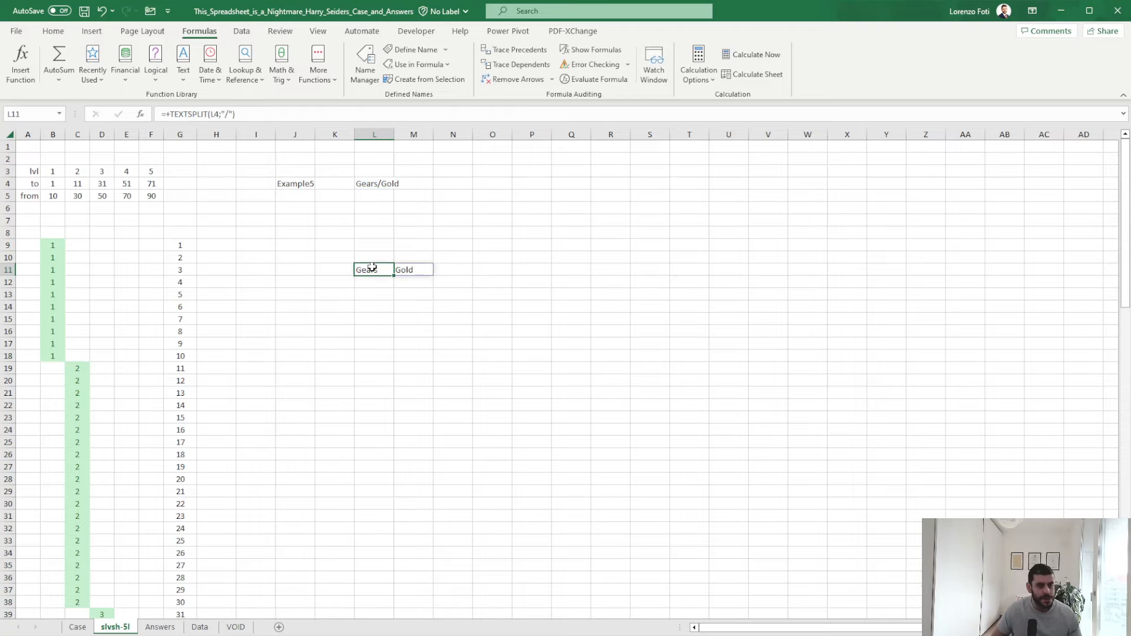
key(Down)
key(Down)
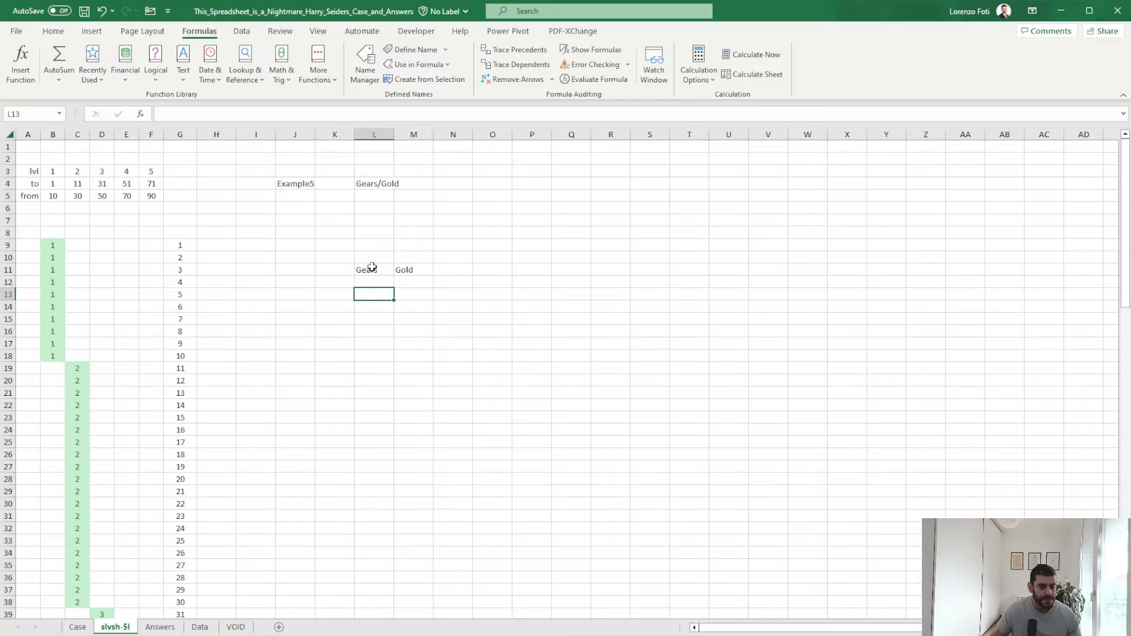
- Copy the TAKE/SORT/FILTER answer formula from E159 on the Case sheet into O11 of the slvsh-5l sheet
key(Up)
key(Right)
key(Up)
key(Right)
key(Right)
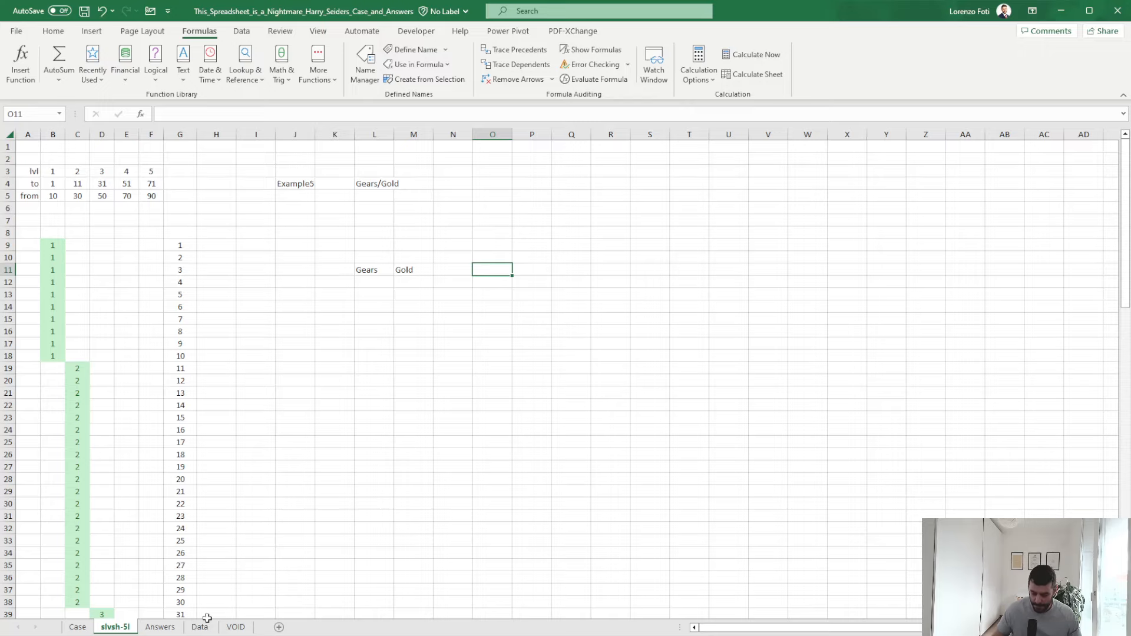
text(+)
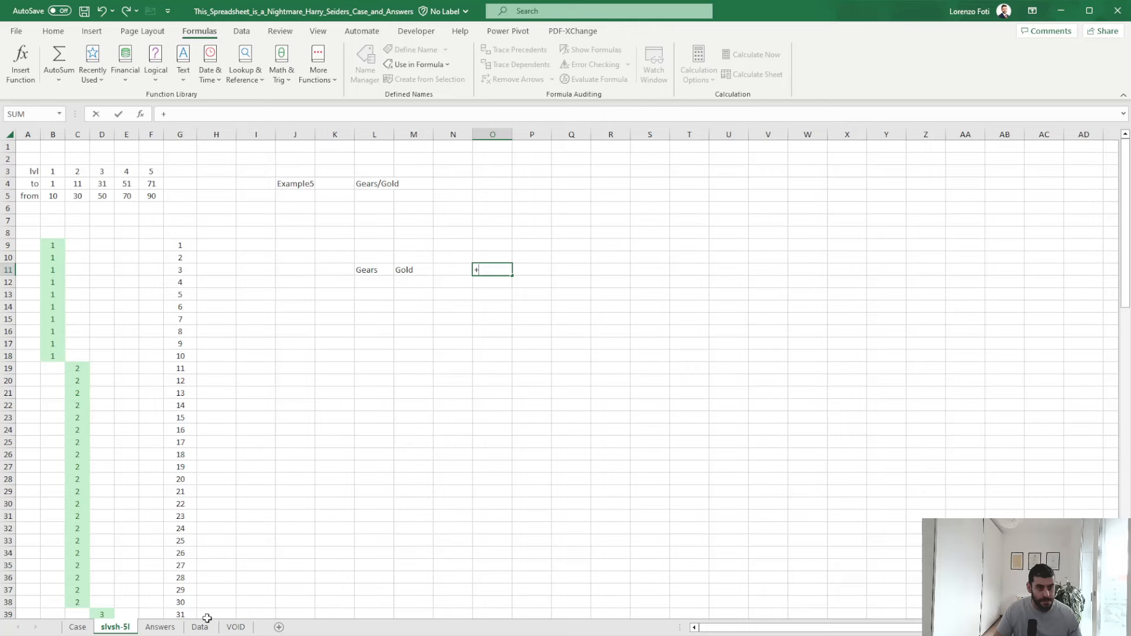
key(Escape)
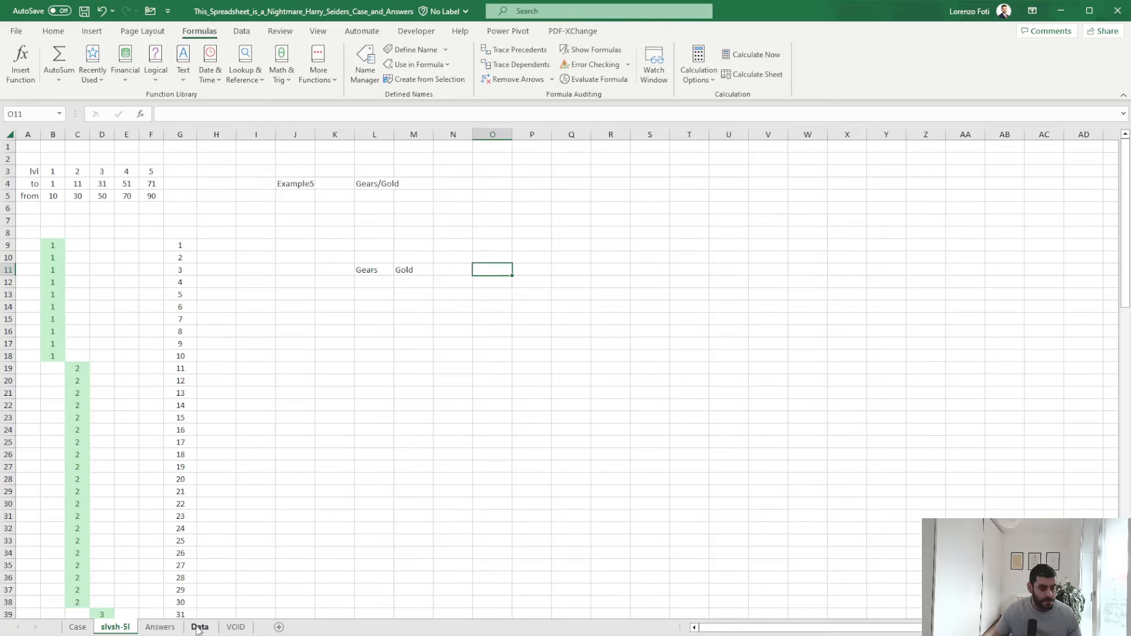
click(77, 627)
click(184, 209)
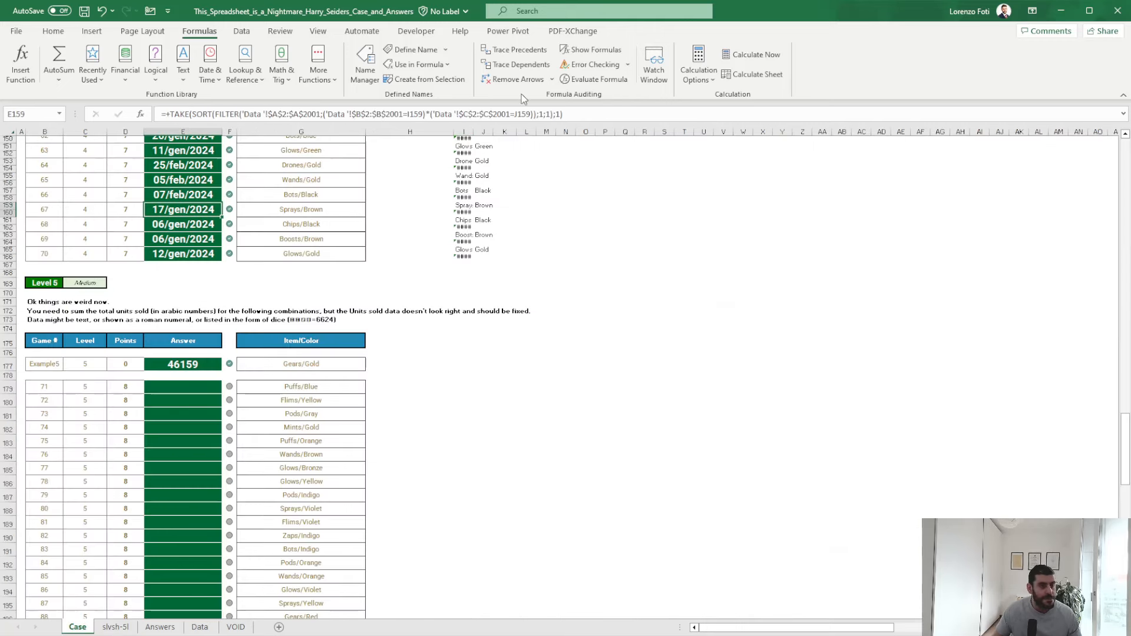
drag(565, 114, 160, 108)
key(ctrl+c)
key(Escape)
click(116, 627)
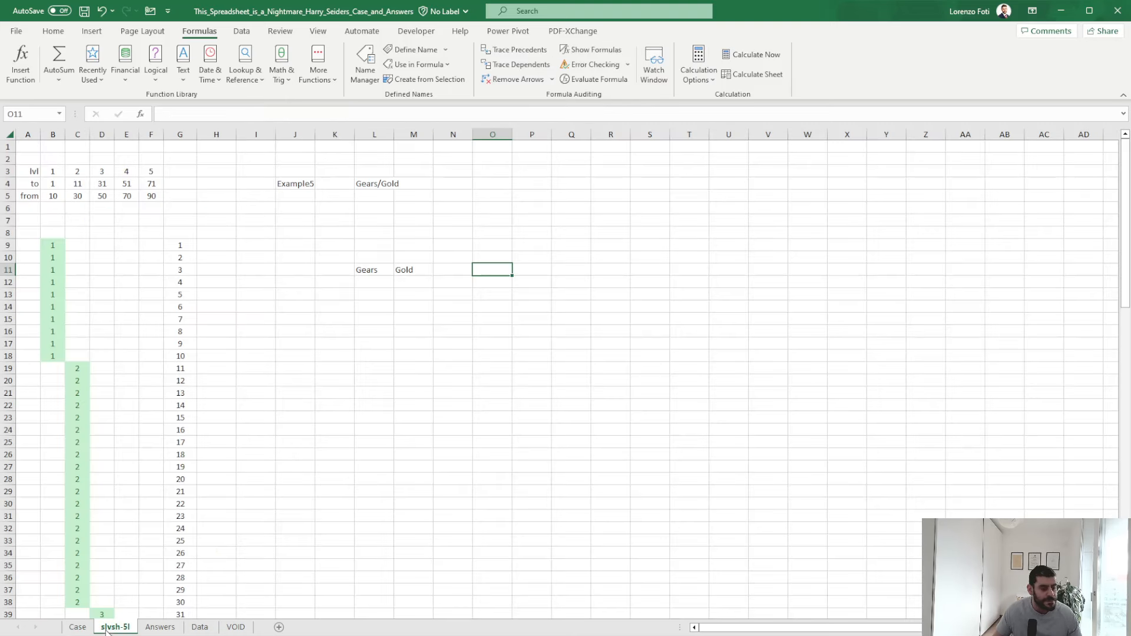
click(347, 113)
key(ctrl+v)
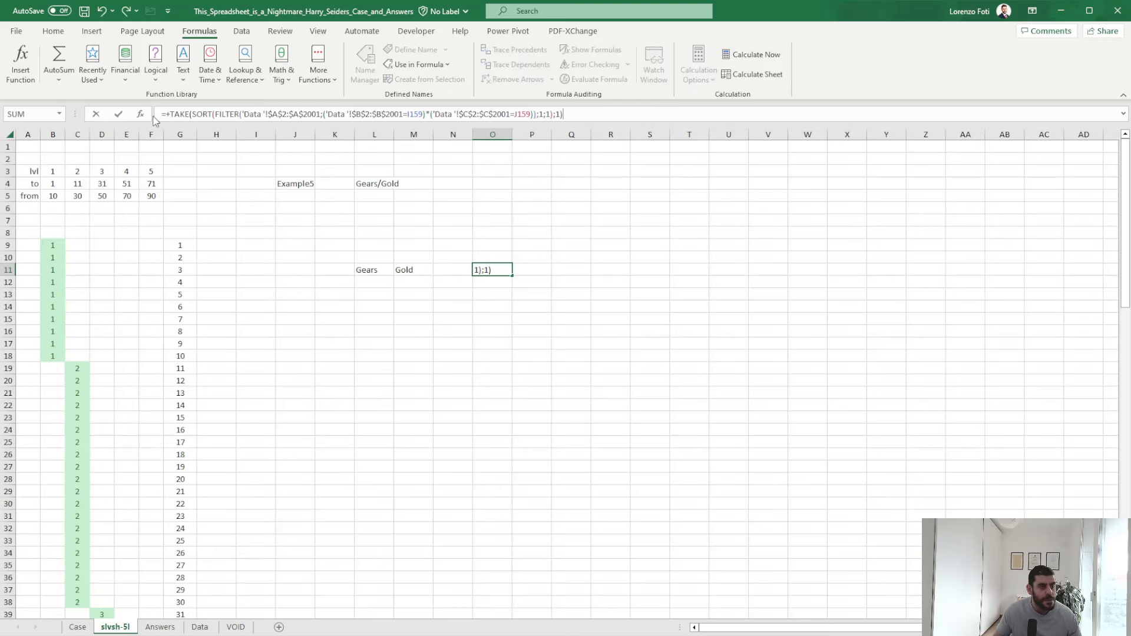
- Strip the TAKE and SORT wrappers and their arguments from the O11 formula, leaving only the FILTER
double_click(176, 113)
key(Delete)
key(Delete)
key(Delete)
key(Delete)
key(Delete)
key(Delete)
key(Delete)
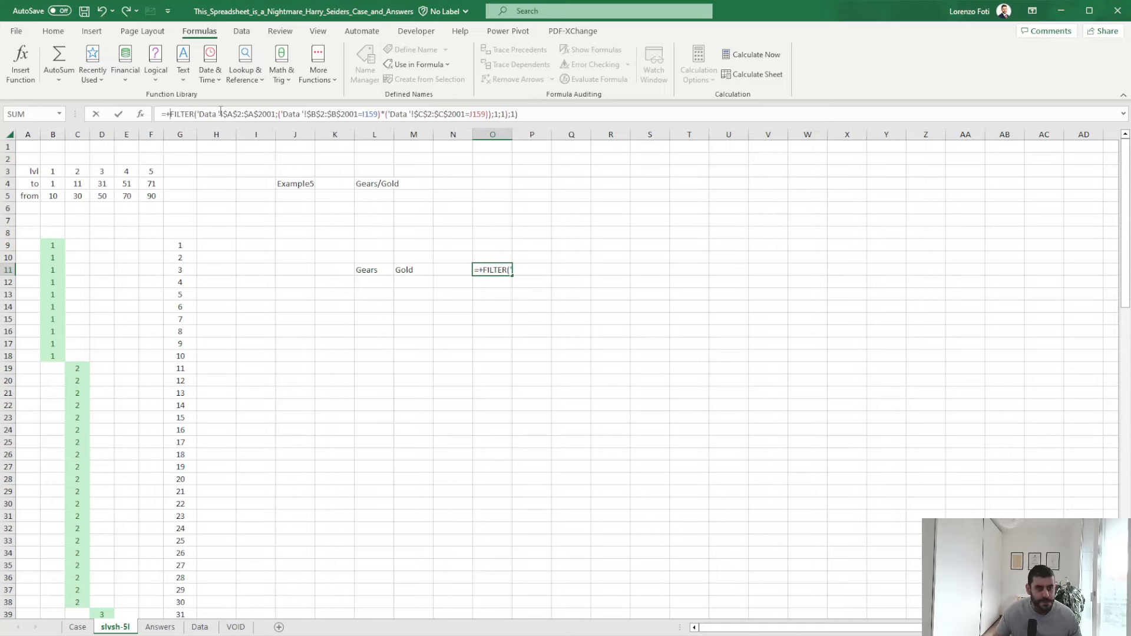
click(547, 118)
key(BackSpace)
key(BackSpace)
key(BackSpace)
key(BackSpace)
key(BackSpace)
key(BackSpace)
key(BackSpace)
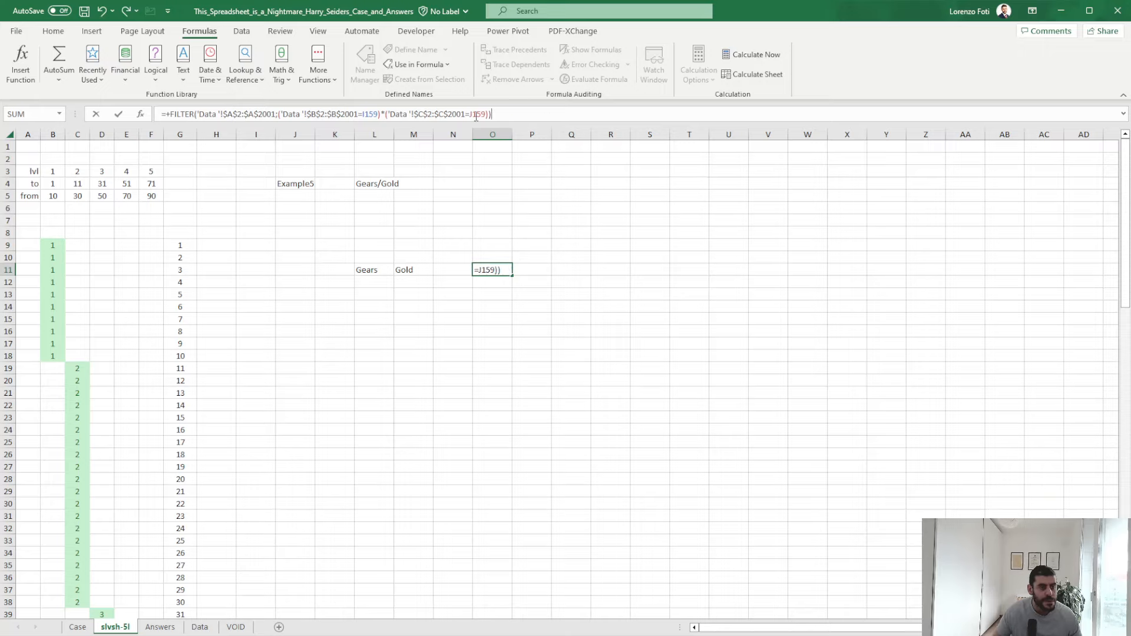
- Point the FILTER criteria in O11 to the item in L11 and the color in M11
double_click(370, 114)
click(365, 270)
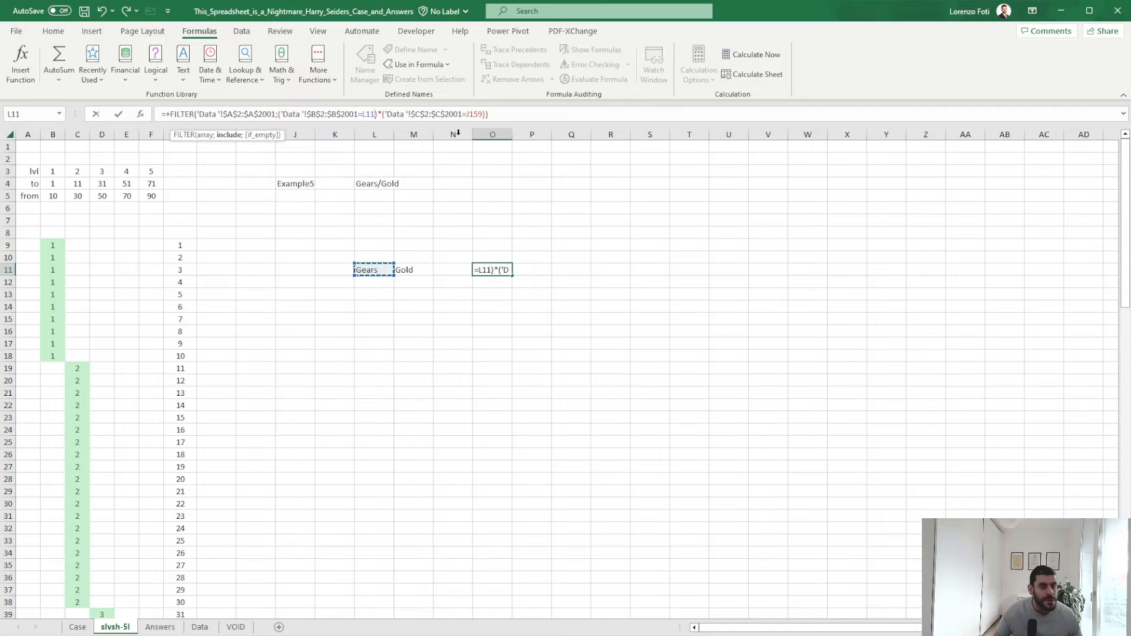
double_click(475, 114)
click(413, 270)
key(Return)
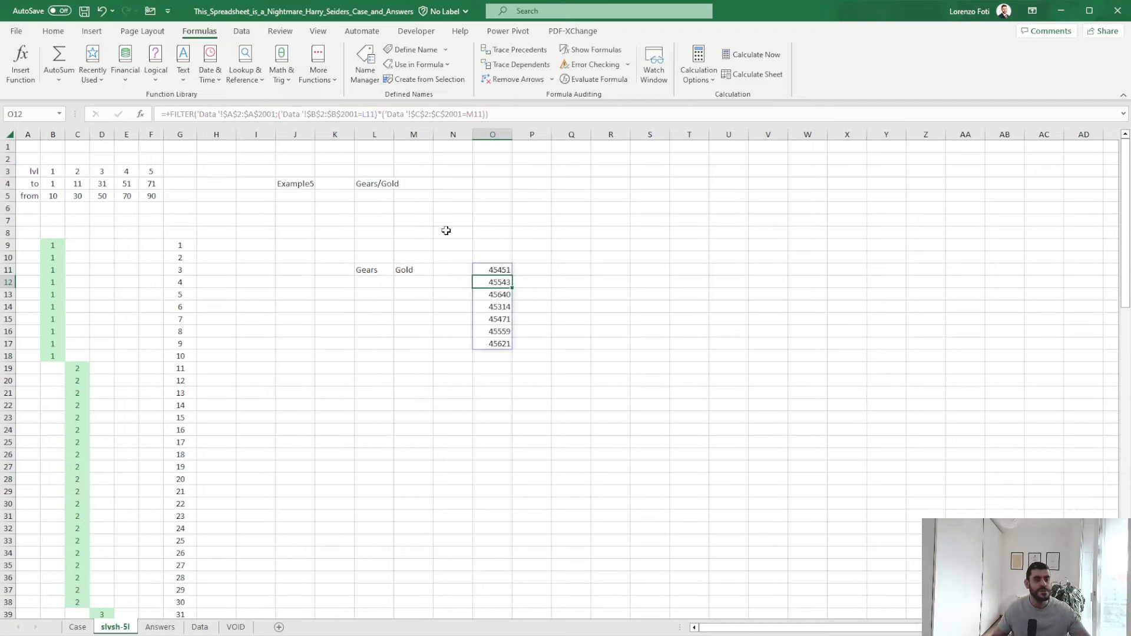
- Extend the FILTER's returned range in O11 to $A$2:$D$2001 of the Data sheet to include Units Sold
click(506, 272)
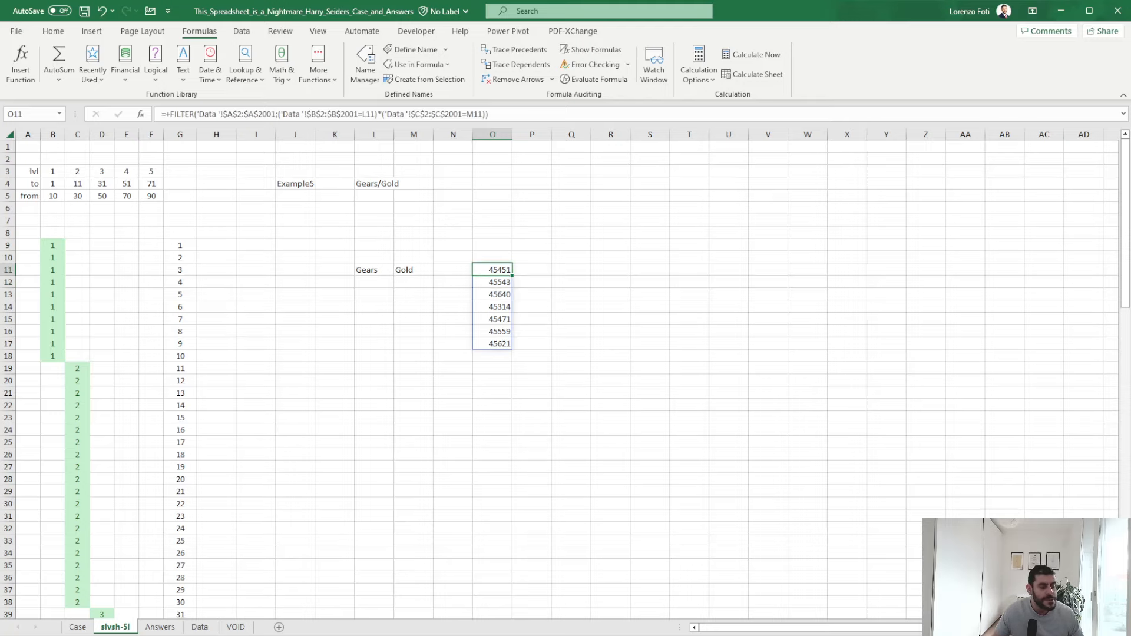
click(199, 628)
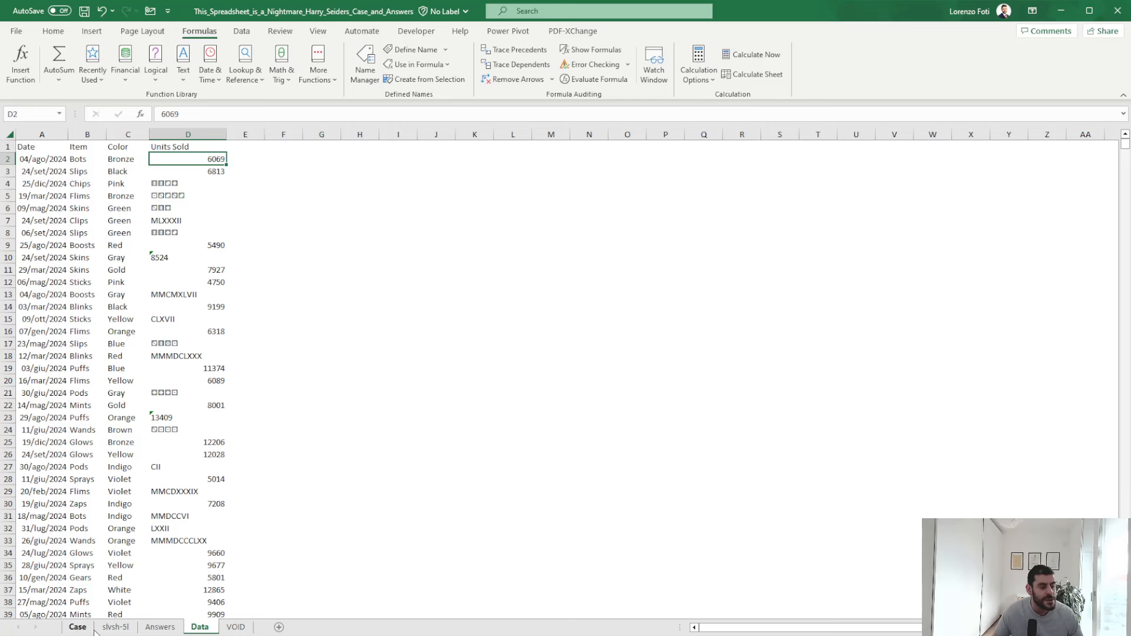
click(112, 628)
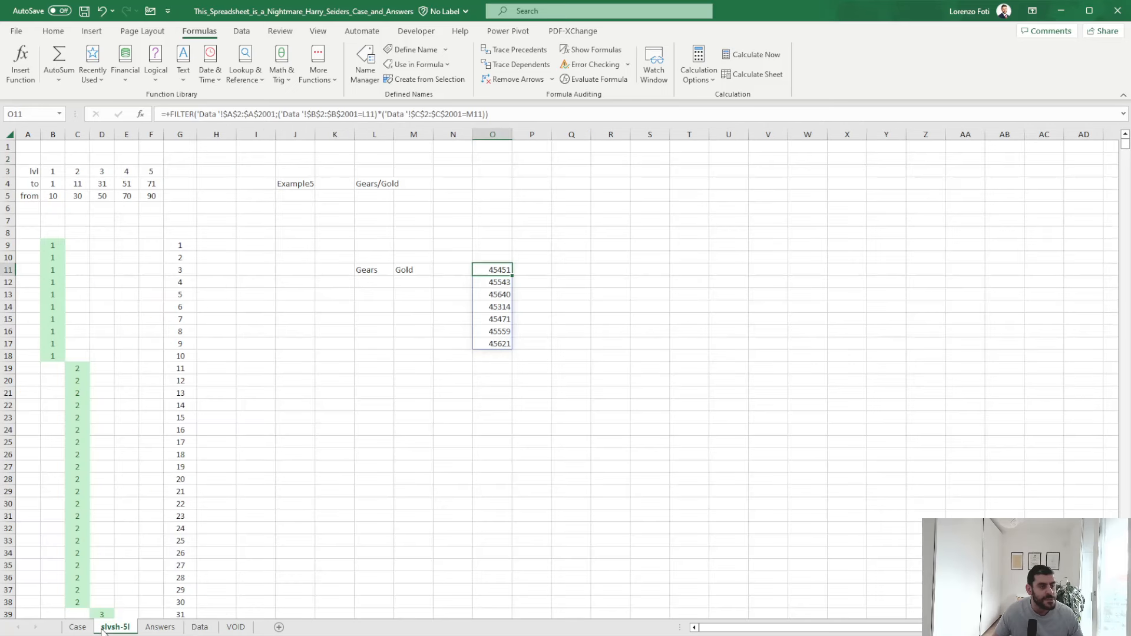
click(251, 115)
key(BackSpace)
text(D)
key(Return)
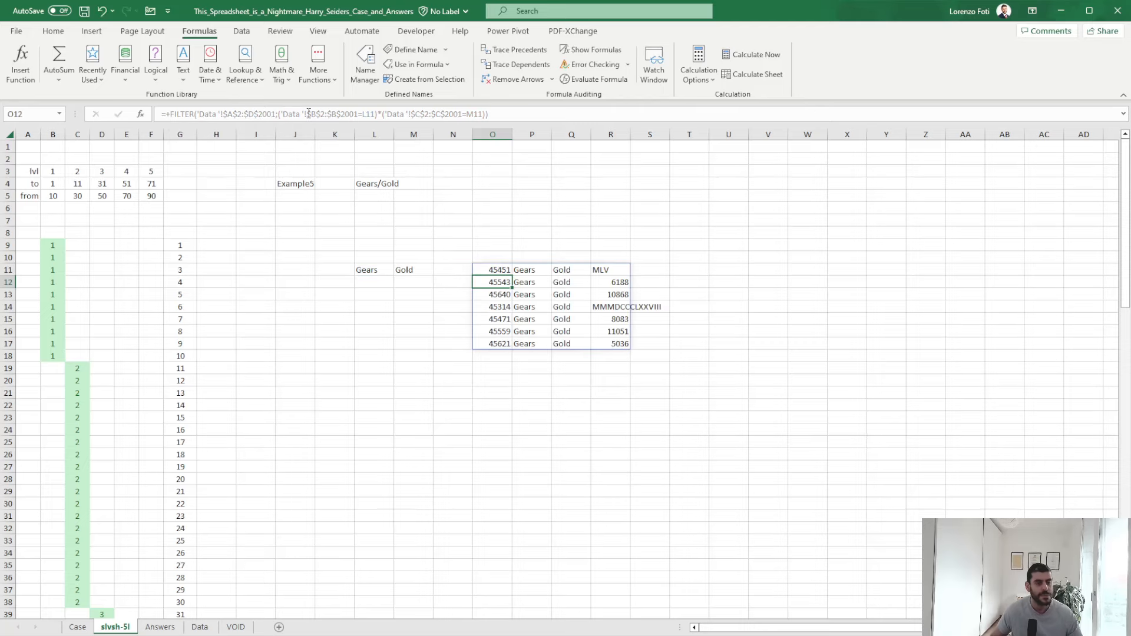
- Convert the units sold value in R11 from a Roman numeral with ARABIC(R11) in T11
click(682, 273)
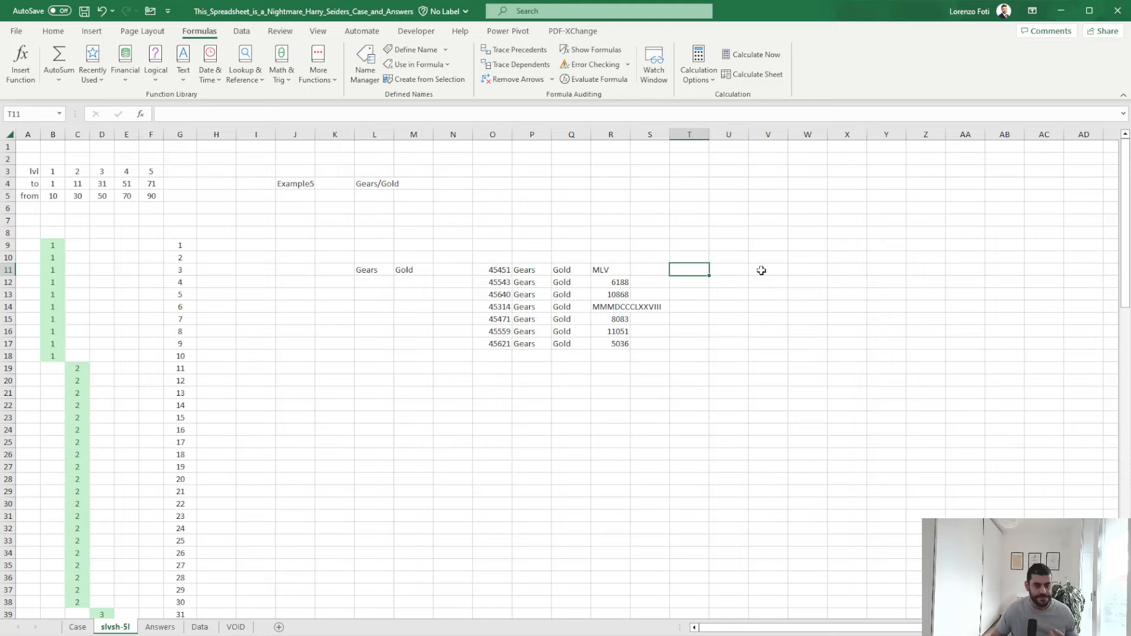
text(+ar)
key(Tab)
key(Left)
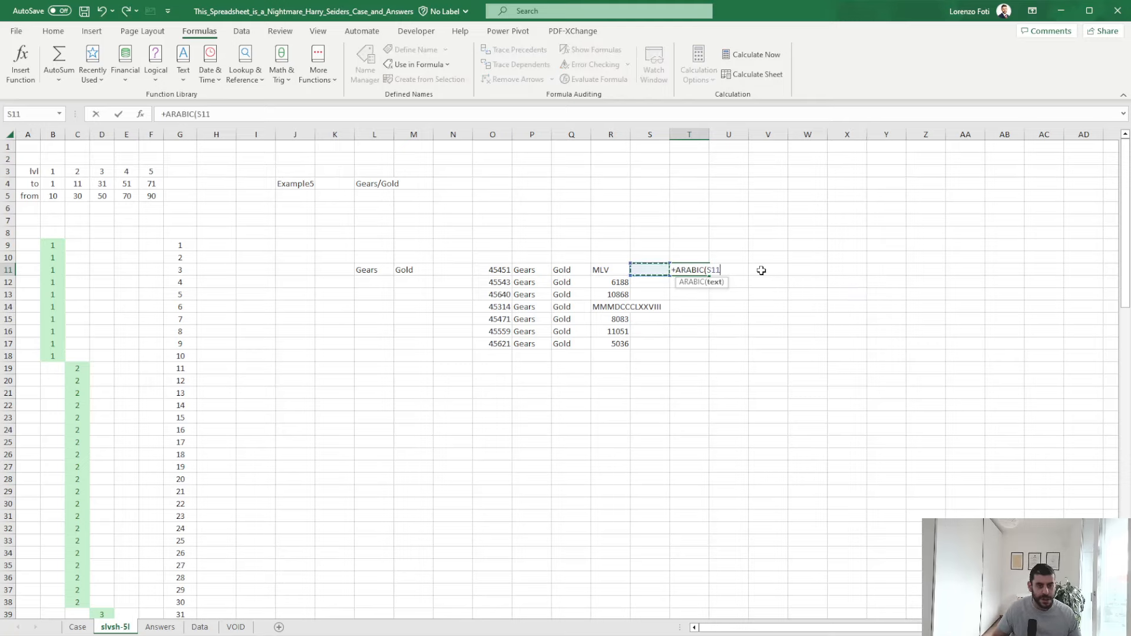
key(Left)
key(ctrl+shift+Down)
key(Up)
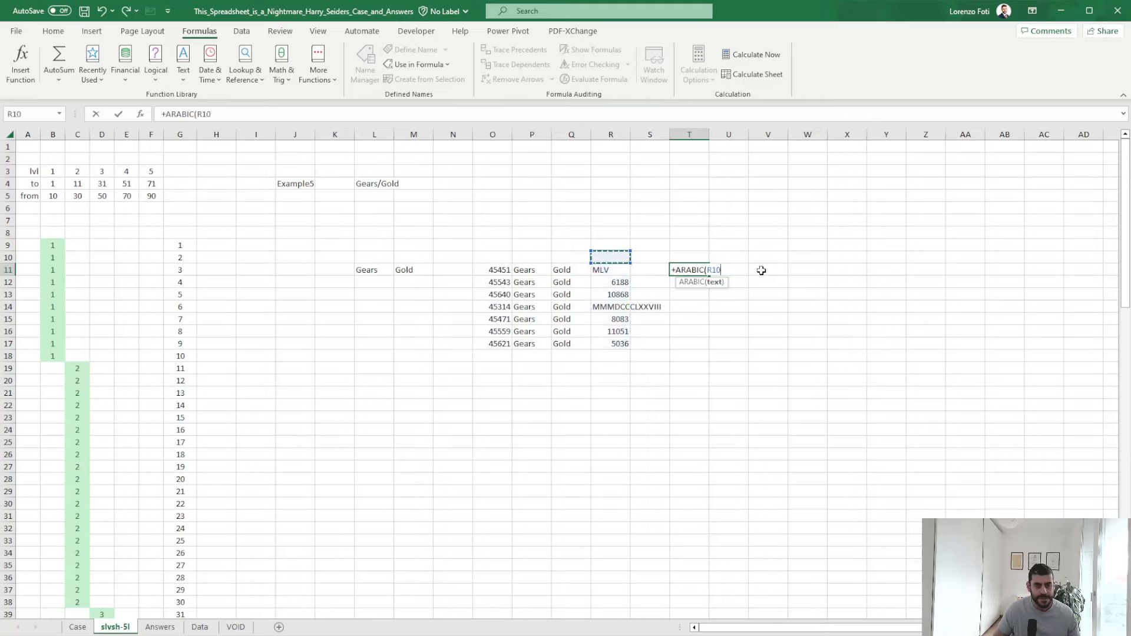
key(Down)
text())
key(Return)
- Copy the ARABIC formula from T11 down to T12:T30
key(Up)
key(ctrl+c)
key(Down)
key(shift+Down)
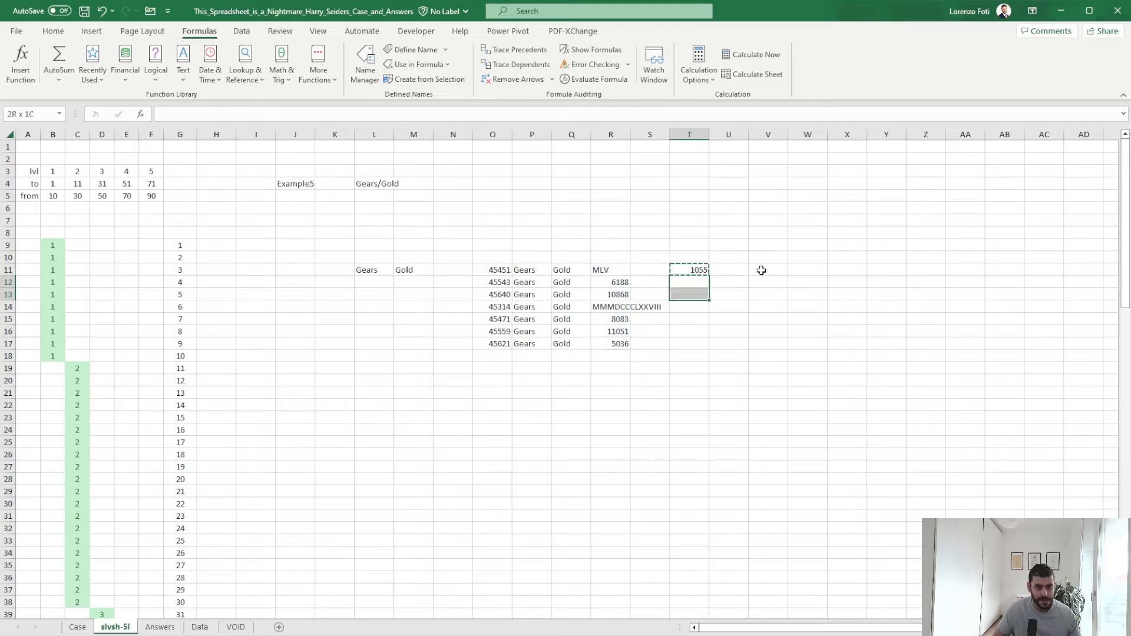
key(shift+Down)
key(shift+Down)
key(shift+Down)
key(shift+Down)
key(shift+Down)
key(shift+Down)
key(shift+Down)
key(shift+Down)
key(shift+Down)
key(shift+Down)
key(shift+Down)
key(shift+Down)
key(shift+Down)
key(shift+Down)
key(shift+Down)
key(shift+Down)
key(shift+Down)
key(Return)
key(Up)
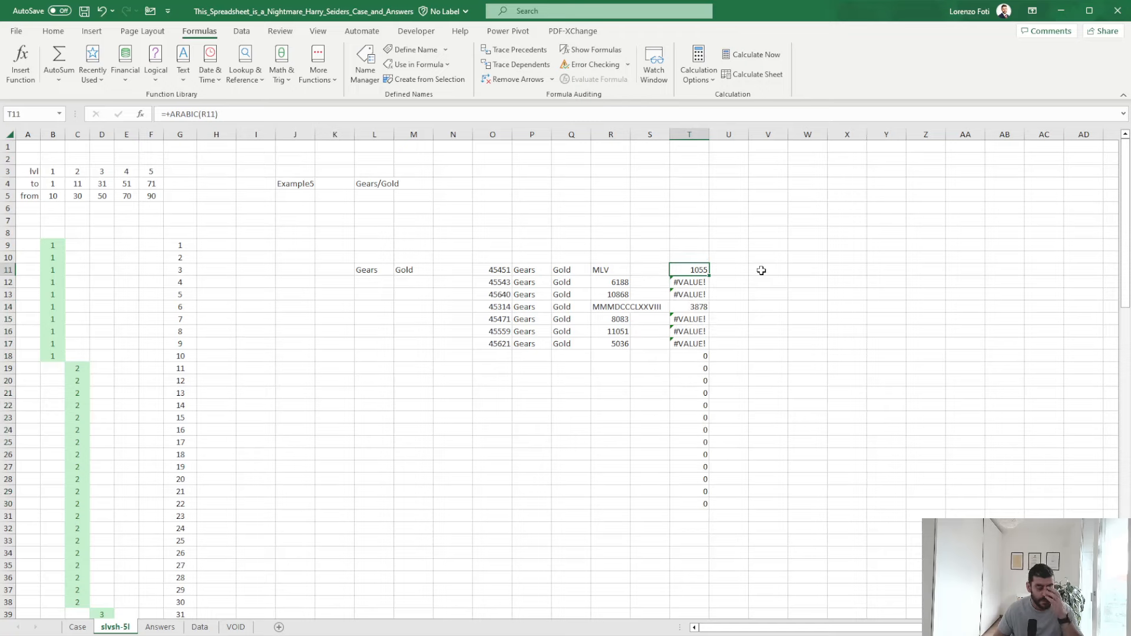
- Enter the custom function my.getDiceValue(R11) in U11 to decode dice-formatted units
key(Right)
text(+)
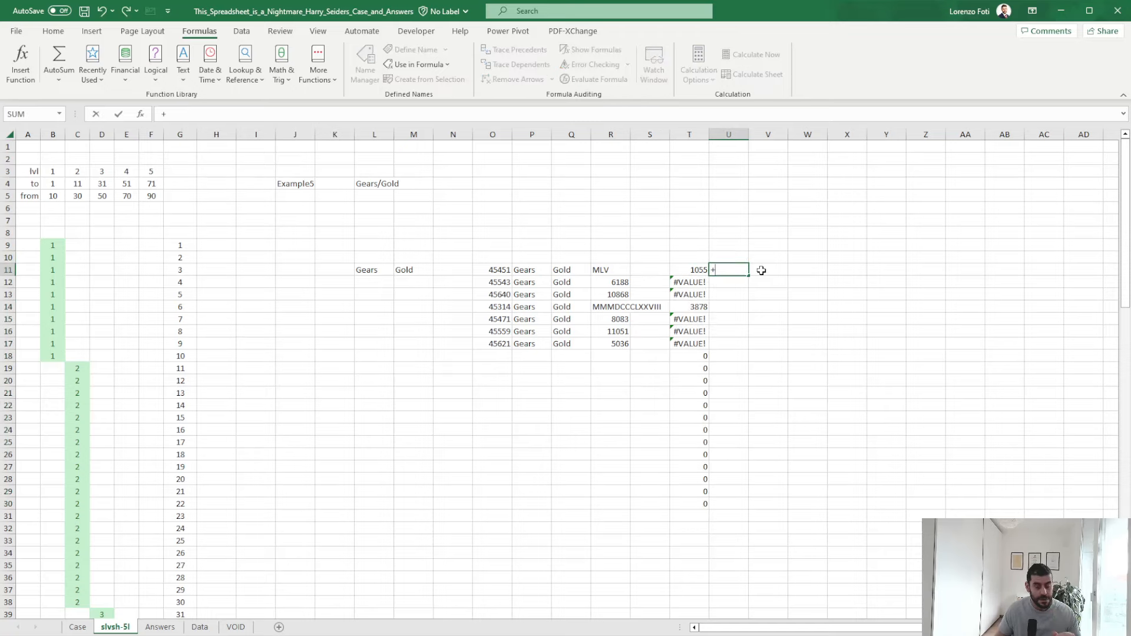
text(get)
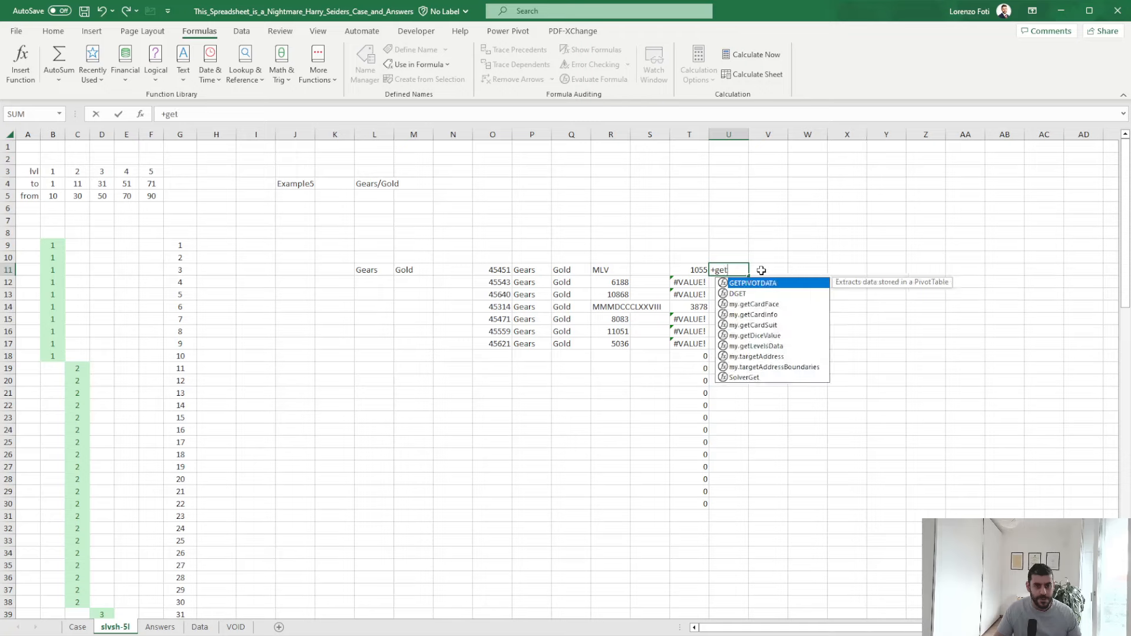
text(di)
key(Tab)
key(Left)
key(Left)
key(Left)
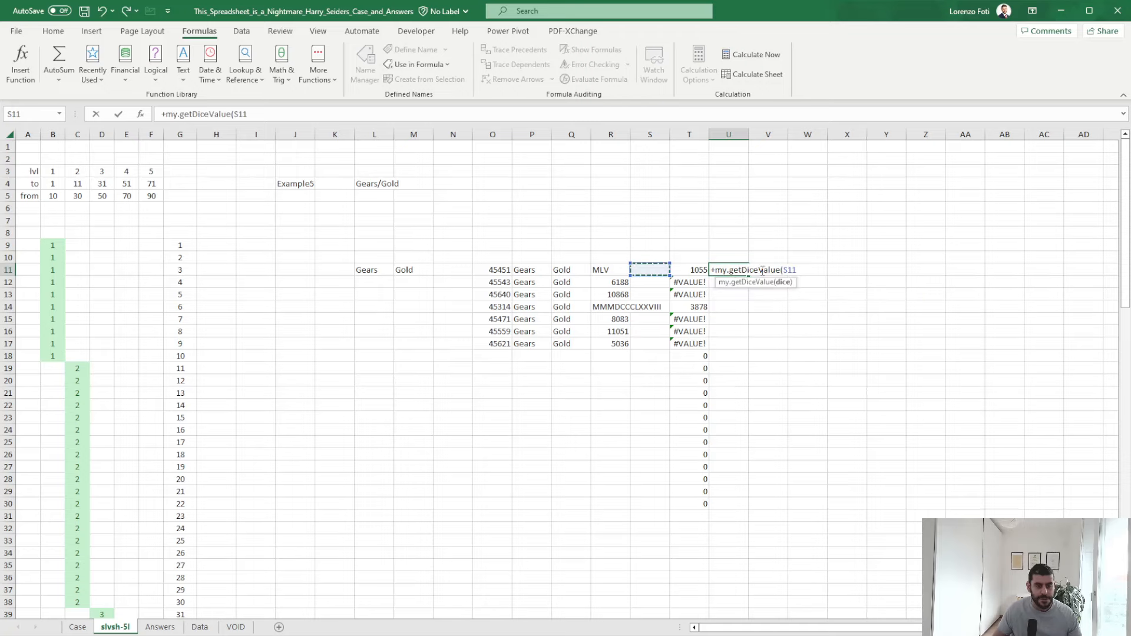
key(Return)
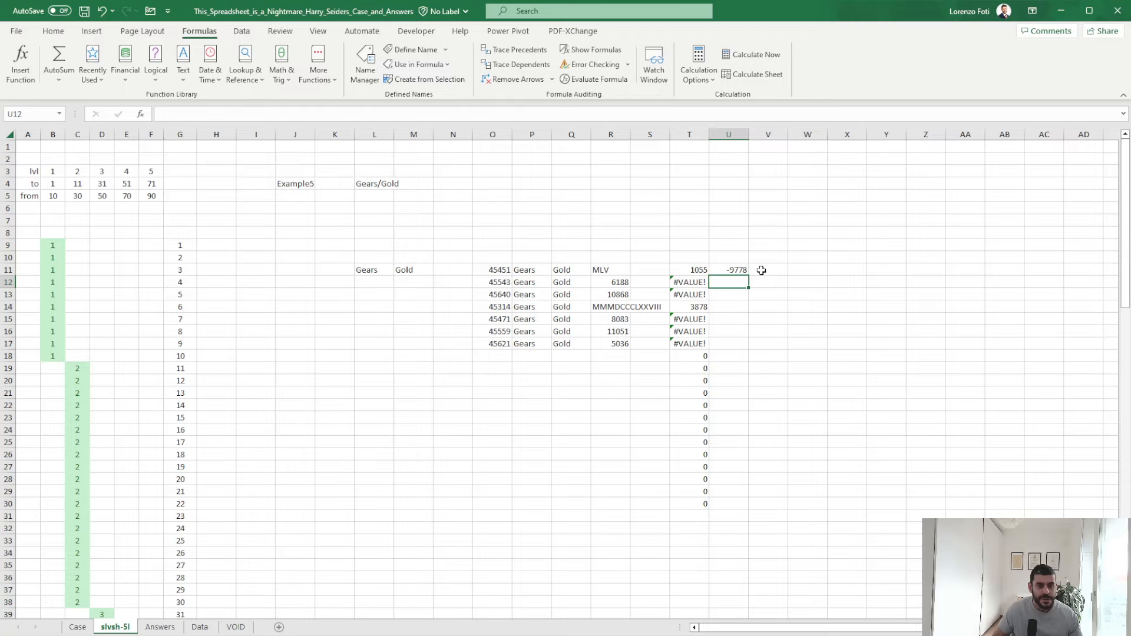
- Put an IF test with the condition ISERROR(T11) ahead of my.getDiceValue(R11) in the U11 formula
key(Up)
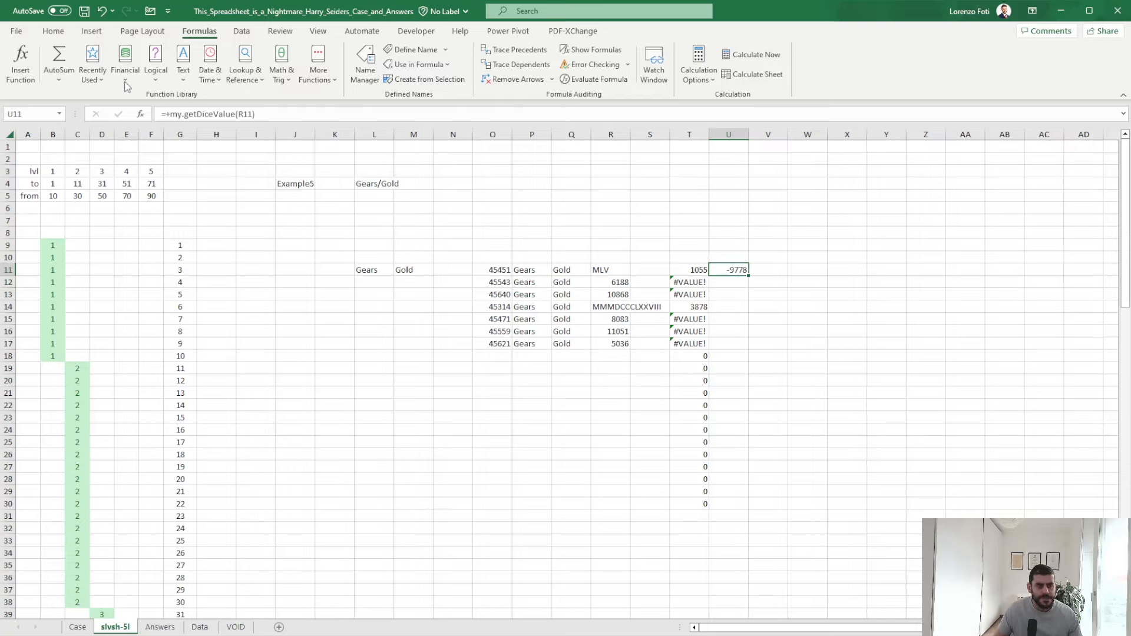
click(168, 113)
text(if()
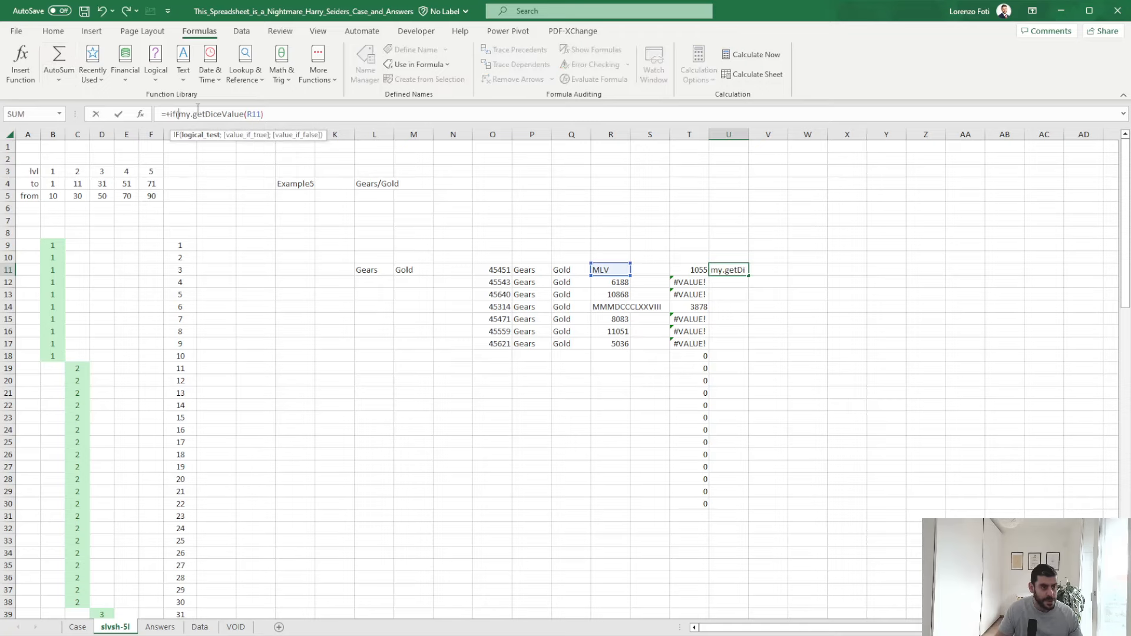
text(ISERROR()
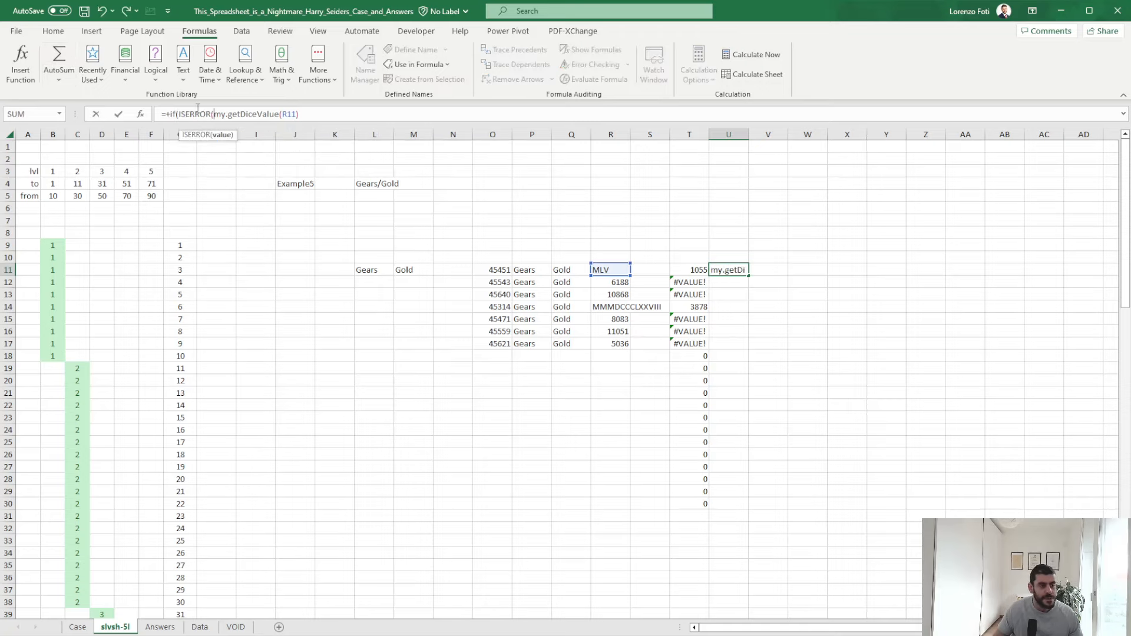
click(691, 271)
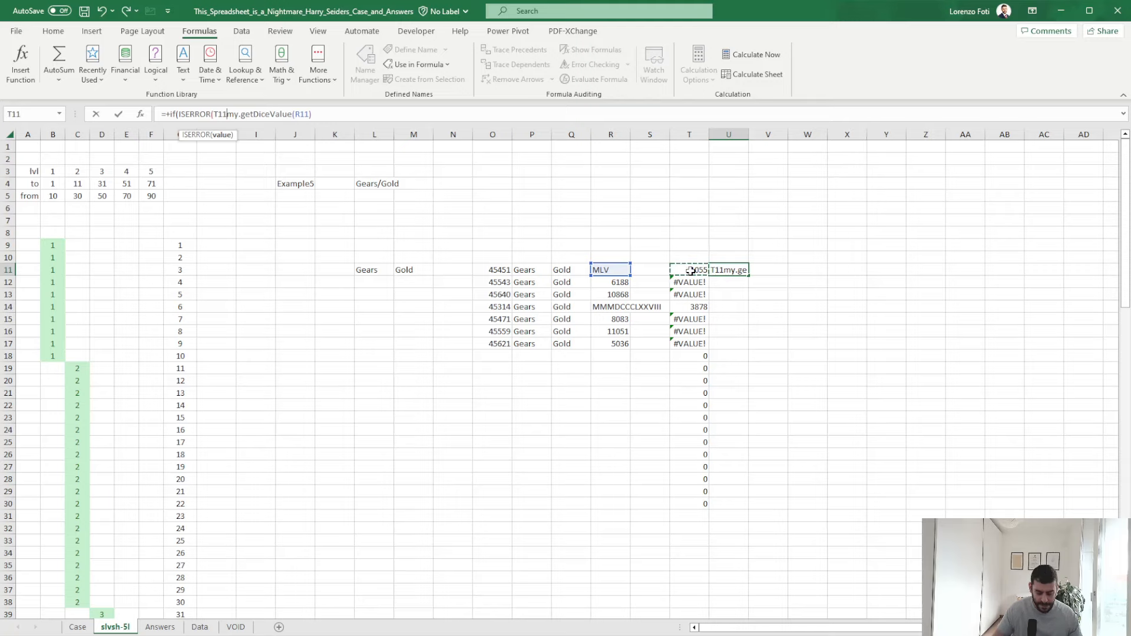
text();if)
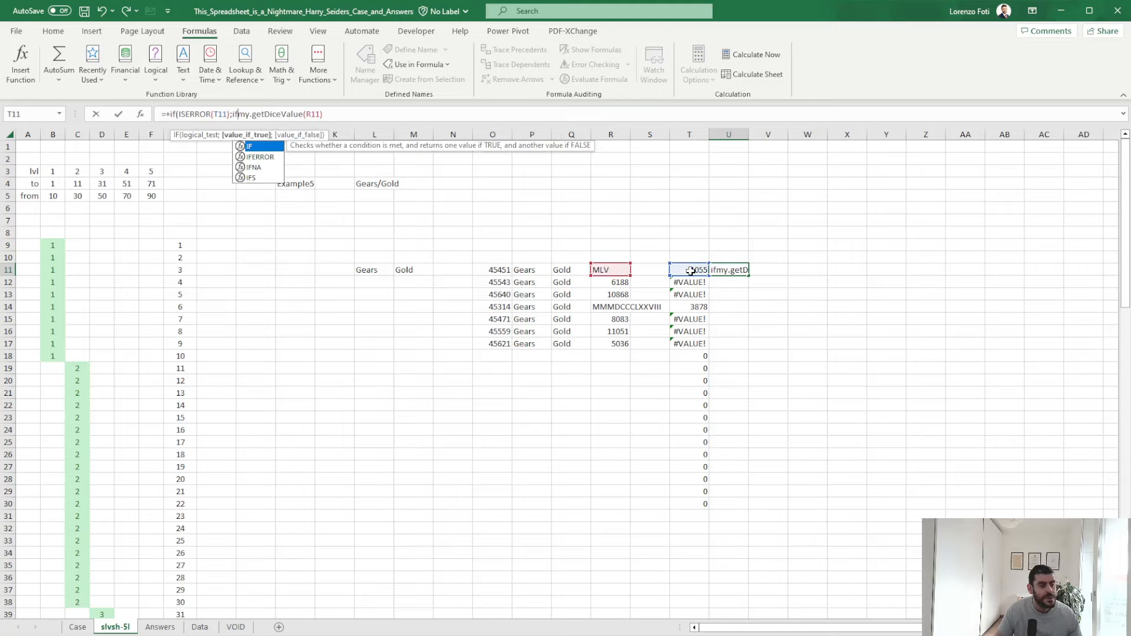
- Nest a second IF in the U11 formula with the condition NOT(ISERROR(NUMBERVALUE(R11)))
text((not(iserro)
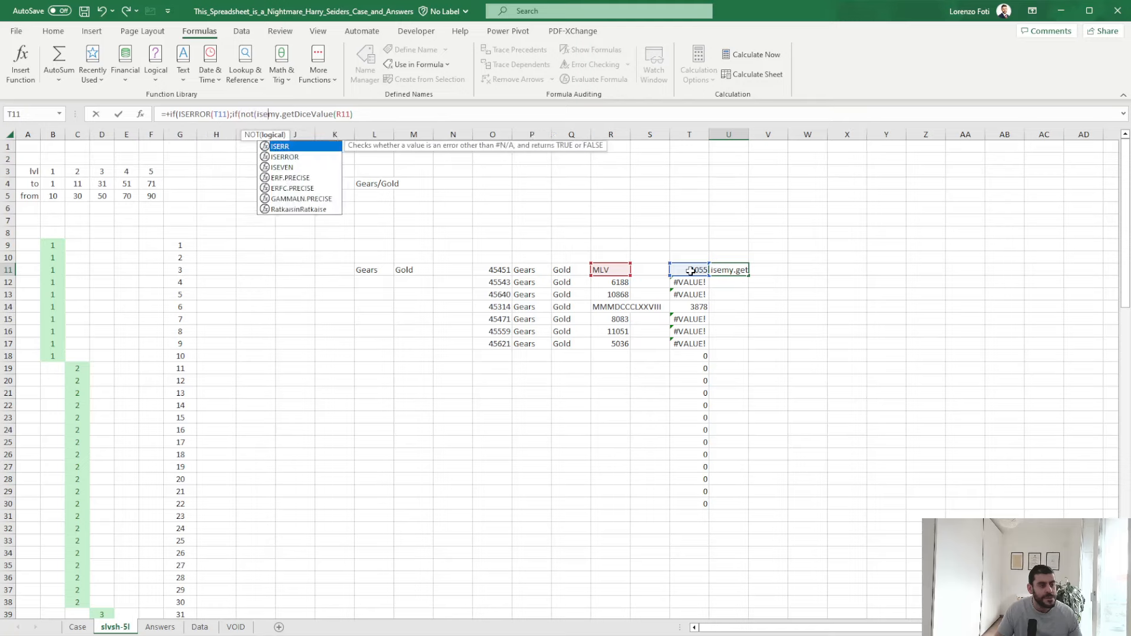
key(Tab)
text(num)
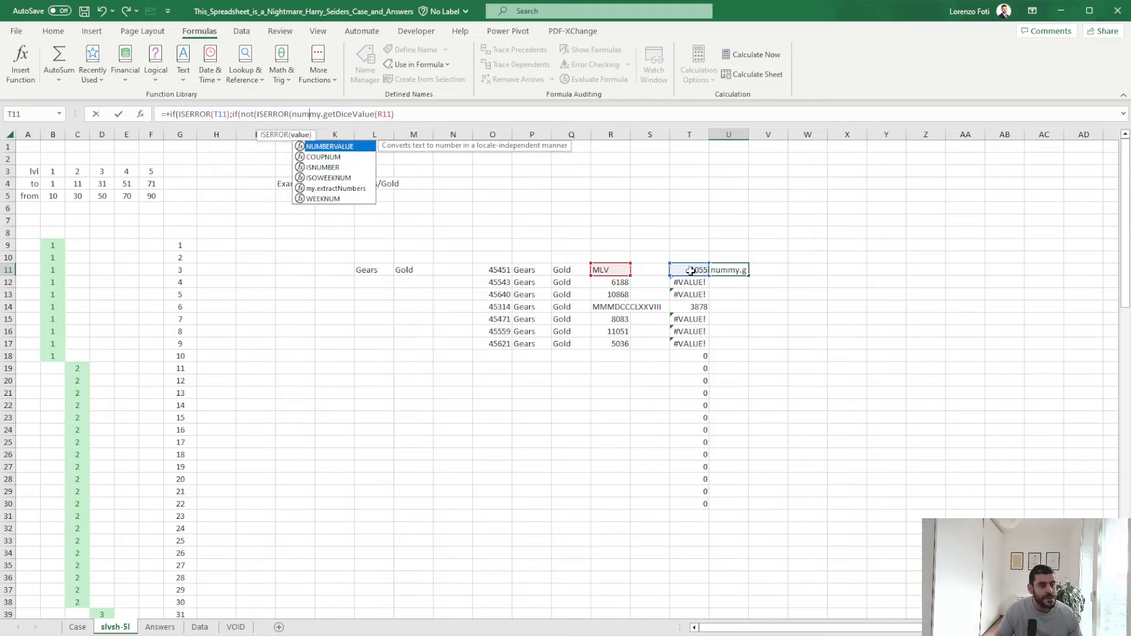
key(Tab)
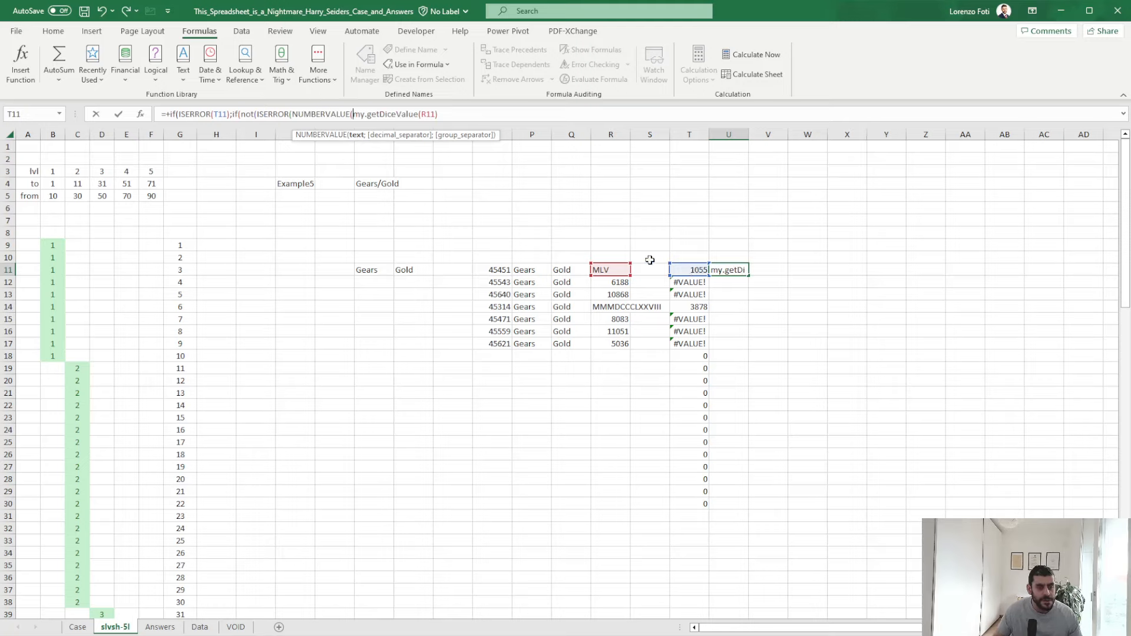
click(624, 269)
text())))
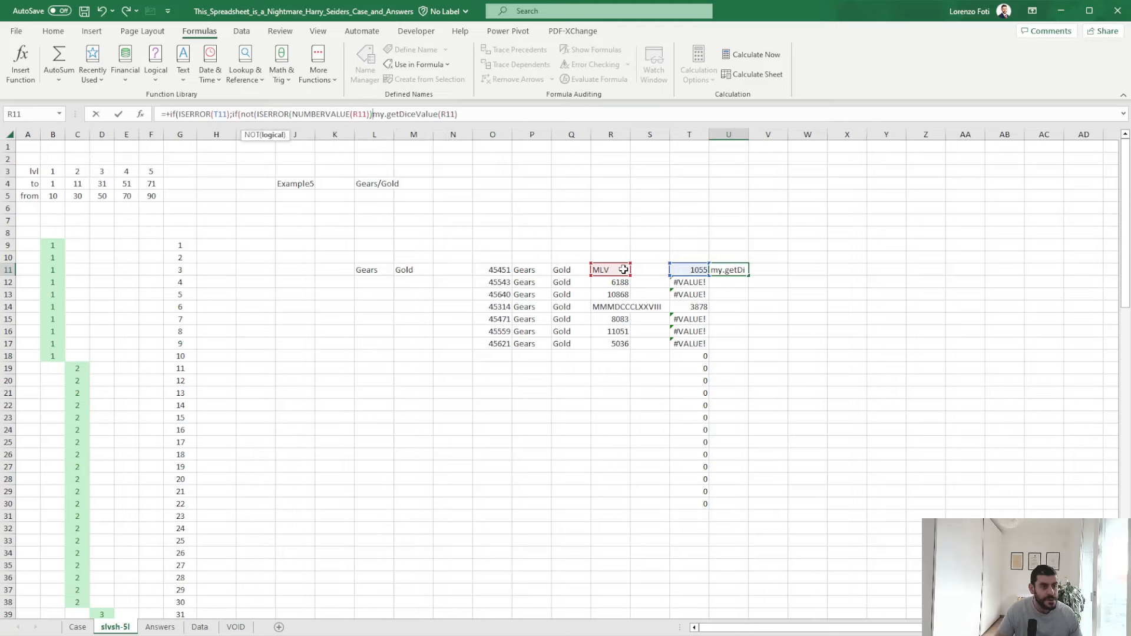
- Return --R11 when the nested test is true, keep my.getDiceValue as the alternative, and accept Excel's formula correction
text(;)
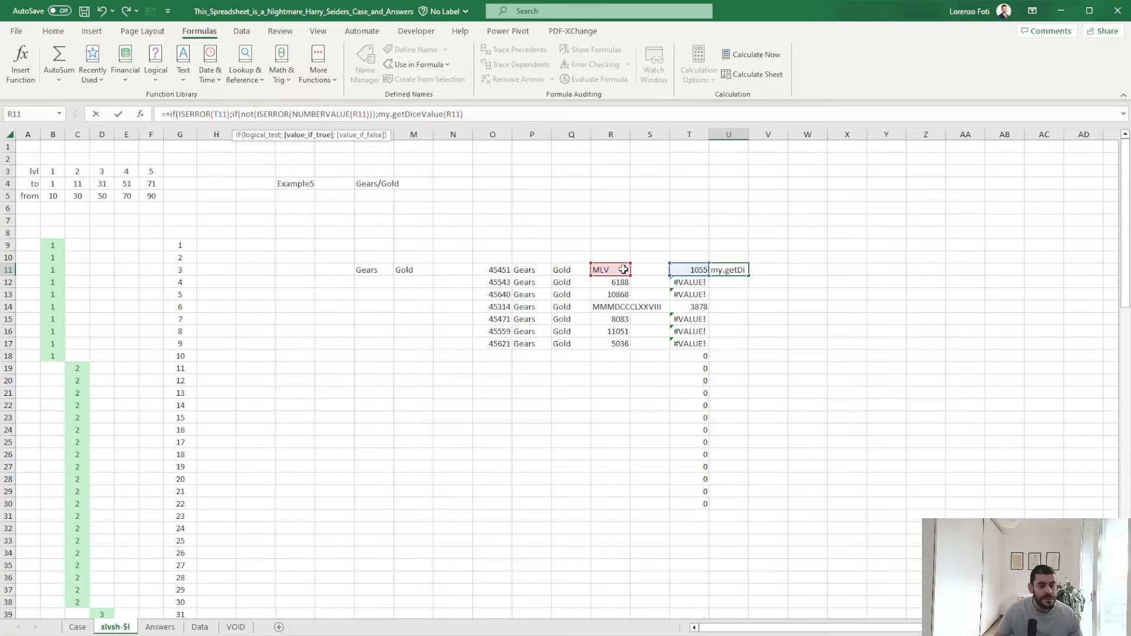
text(--)
click(624, 270)
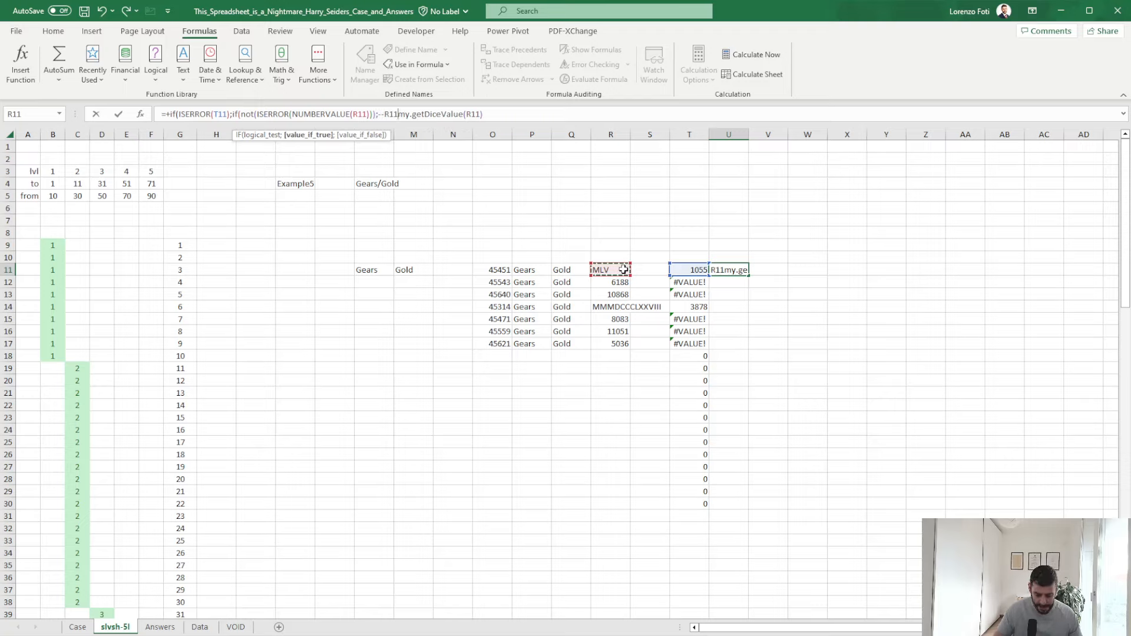
text(;)
click(507, 108)
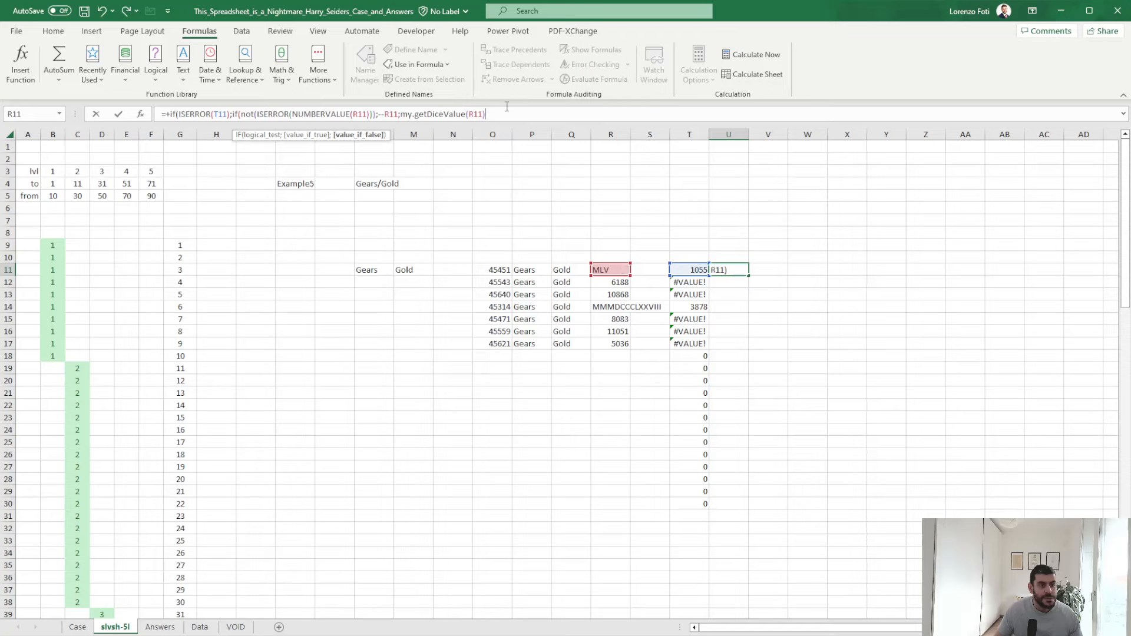
text())
key(Return)
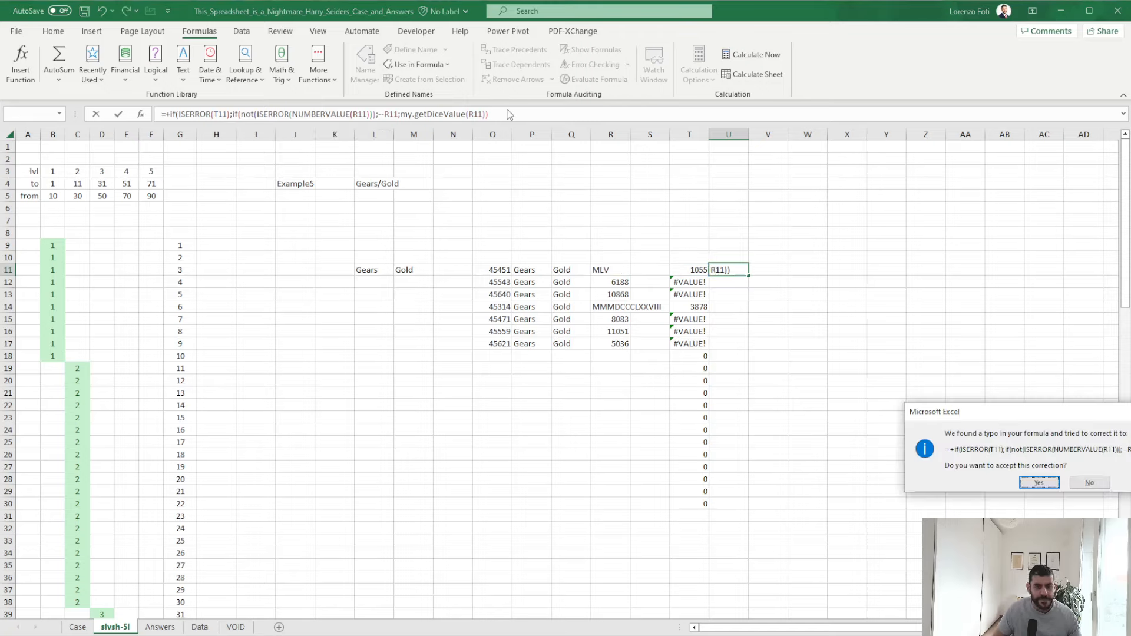
key(Return)
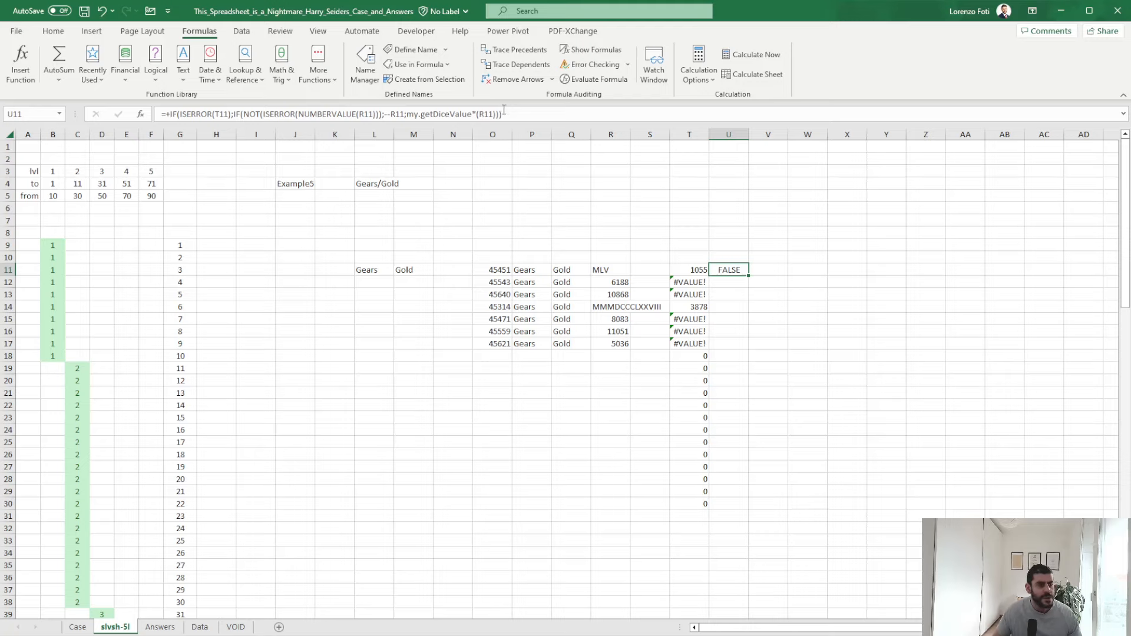
- Change the outer IF in U11 to IFS and wrap its first condition as NOT(ISERROR(T11))
click(197, 114)
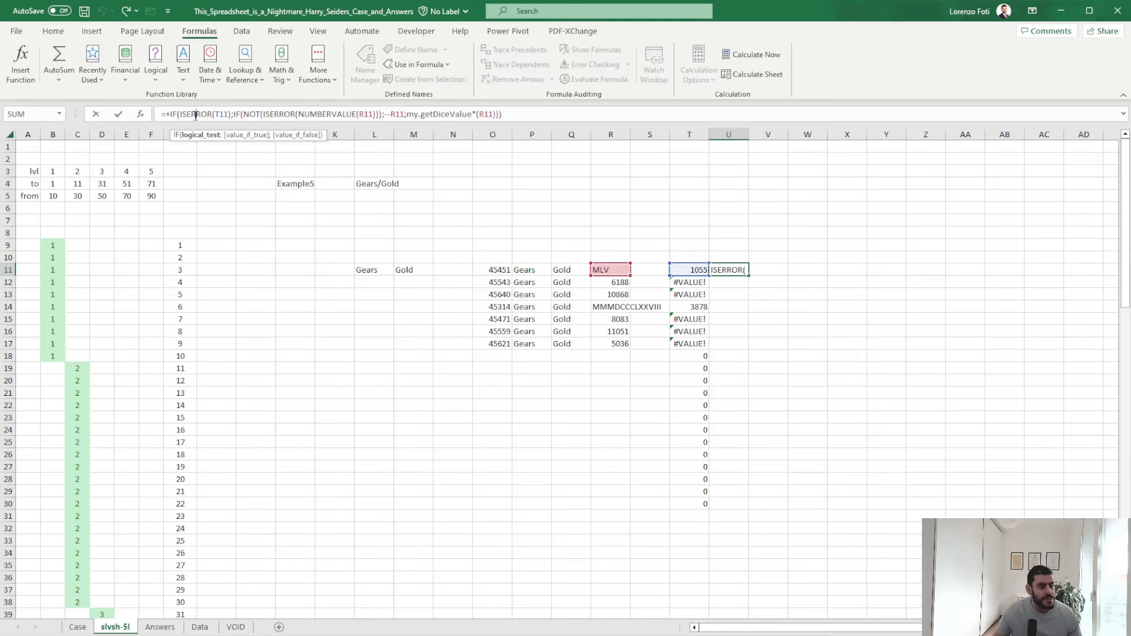
click(175, 114)
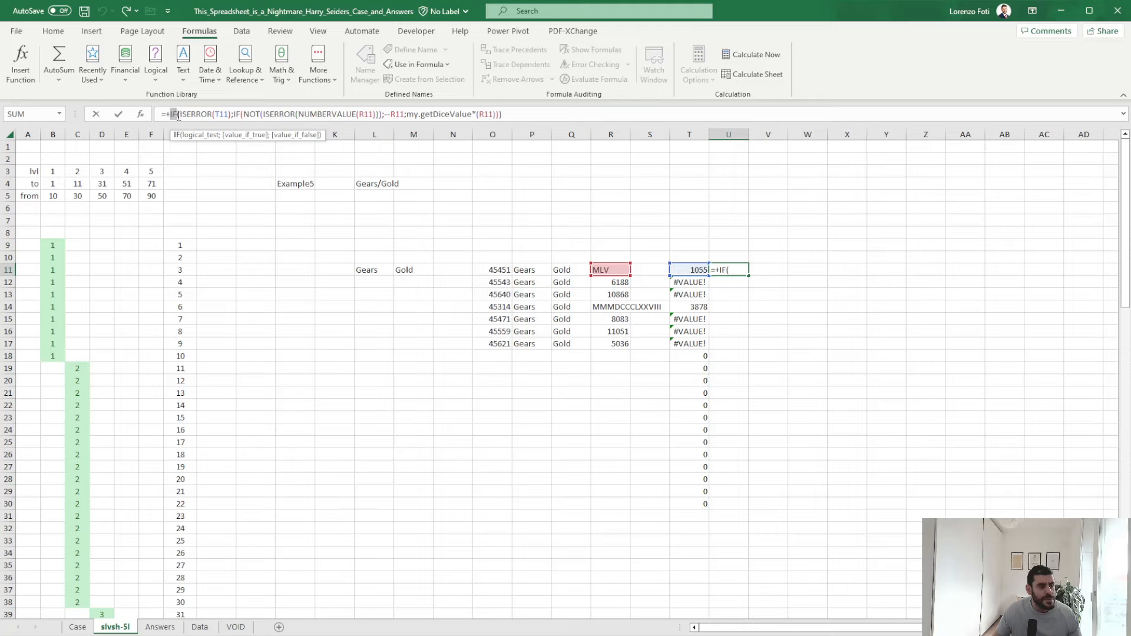
text(S)
click(211, 114)
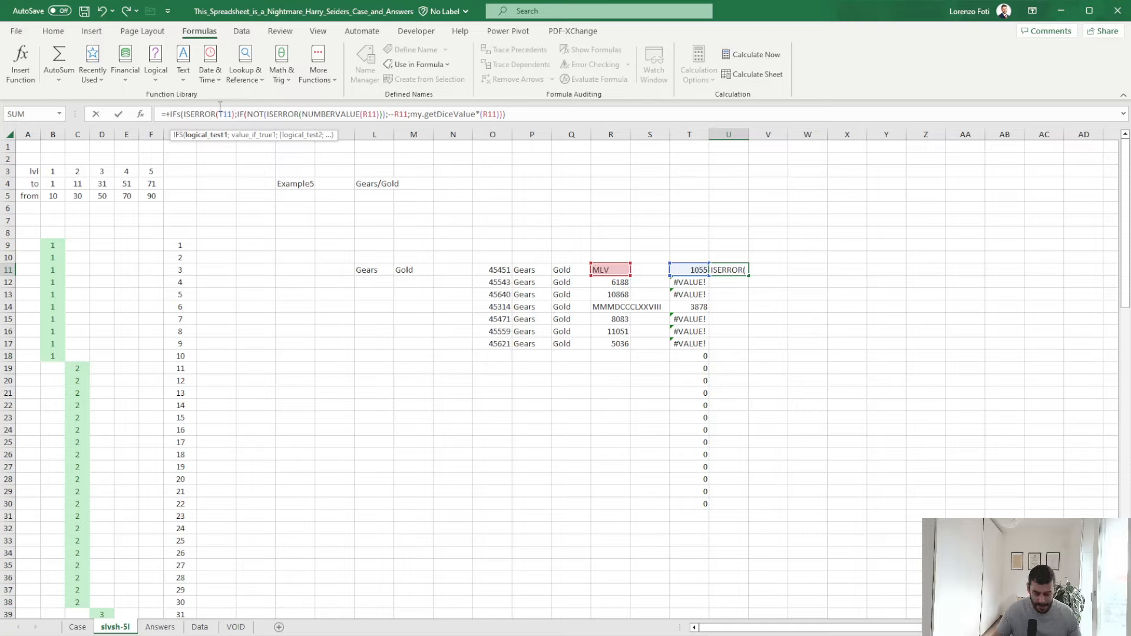
text(not()
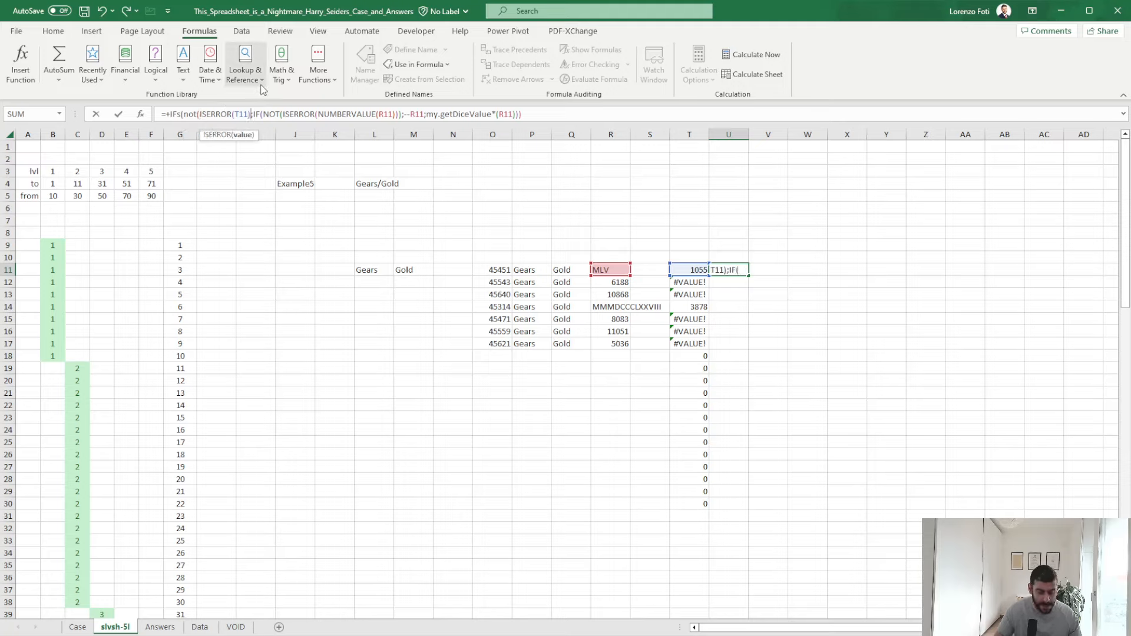
text())
key(End)
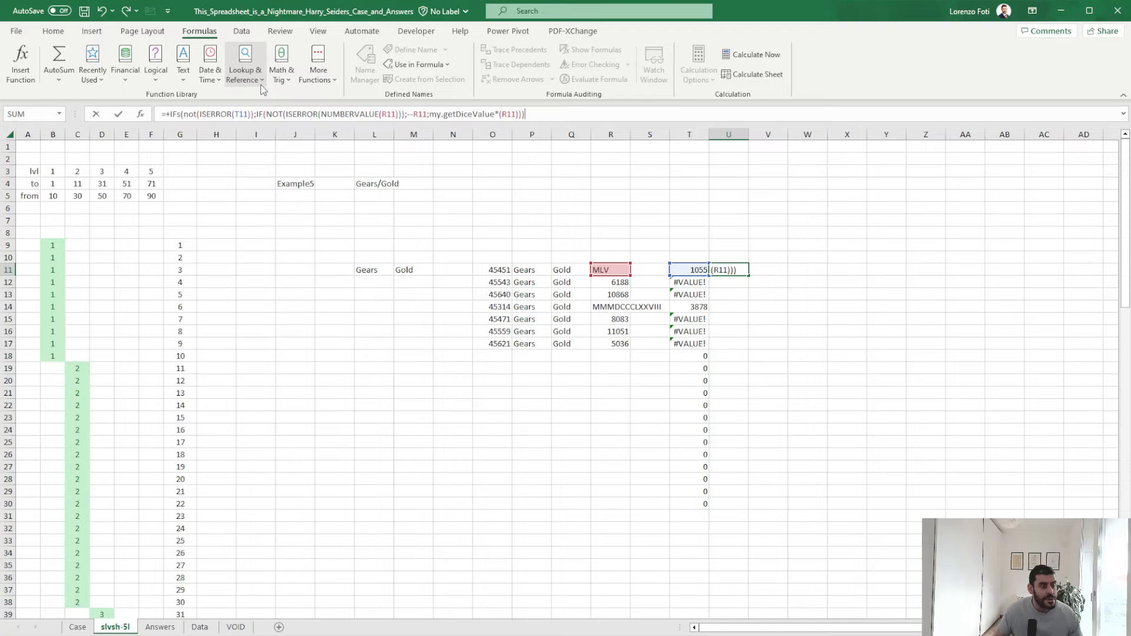
- Make T11 the result of the first IFS condition and remove the nested IF before NOT(ISERROR(NUMBERVALUE(R11)))
click(255, 114)
key(Right)
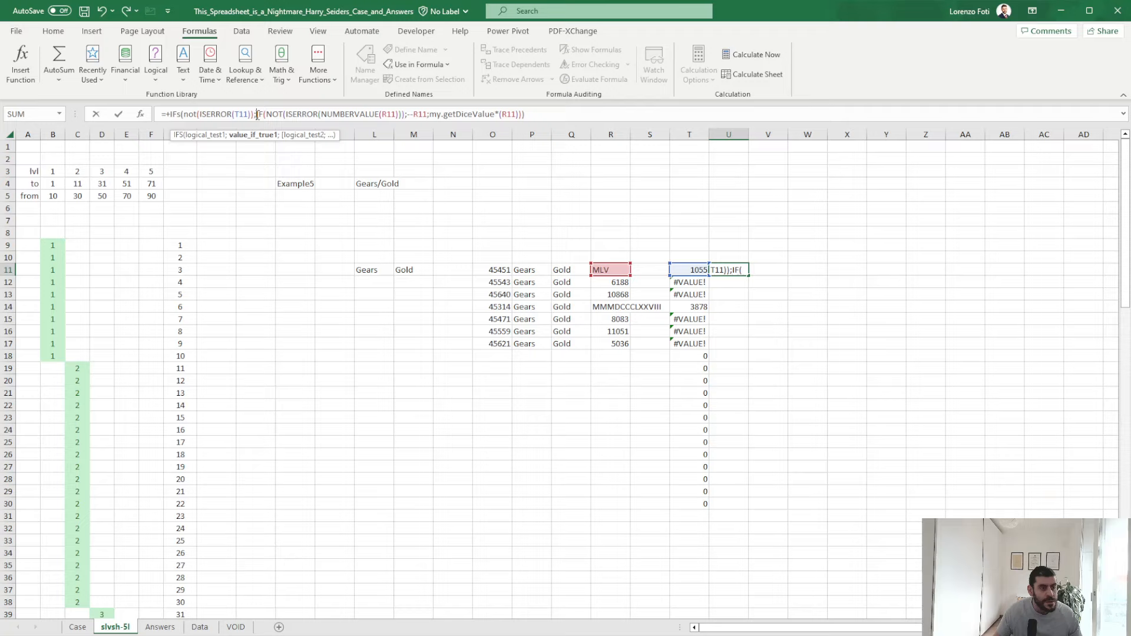
click(688, 268)
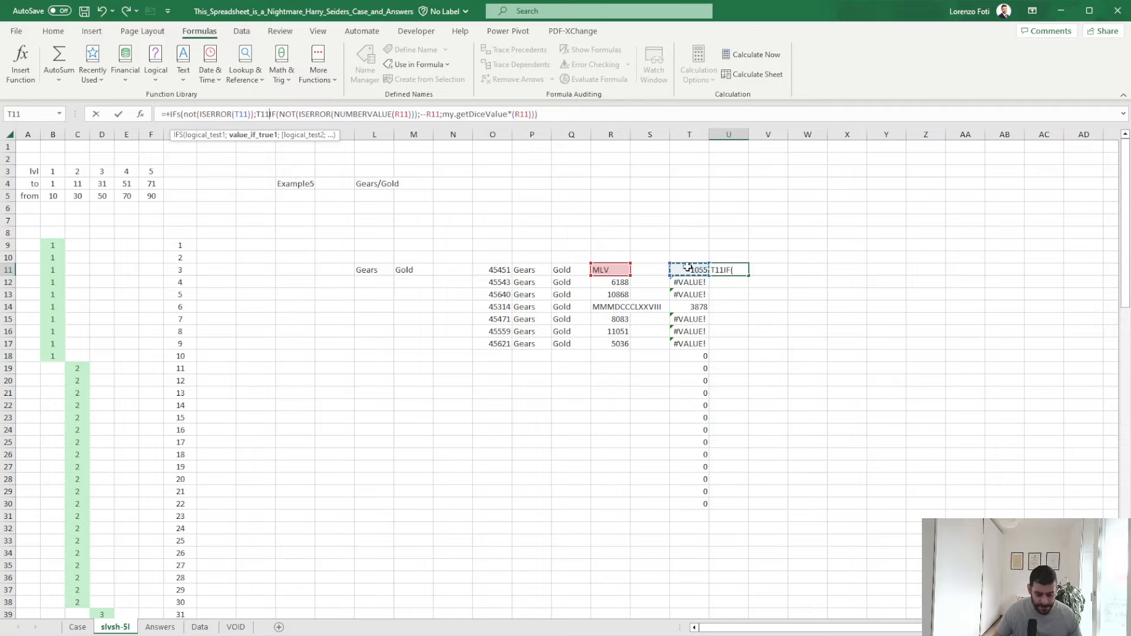
text(;)
key(Delete)
key(Delete)
key(Delete)
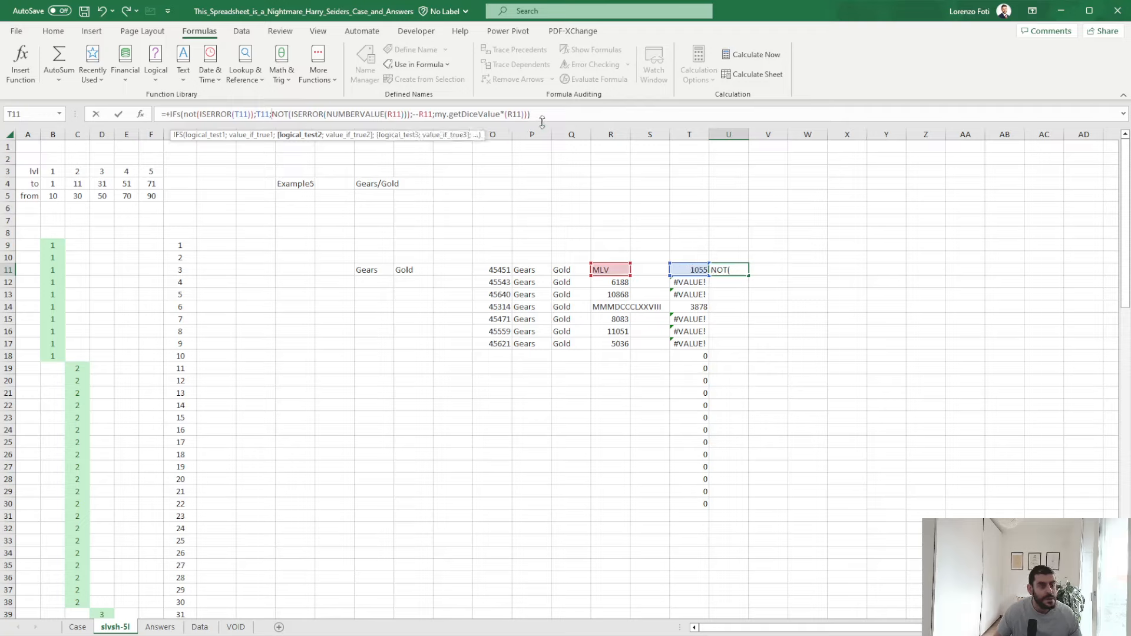
- Remove the surplus closing parenthesis in U11 and add TRUE as the fallback condition before my.getDiceValue
click(572, 114)
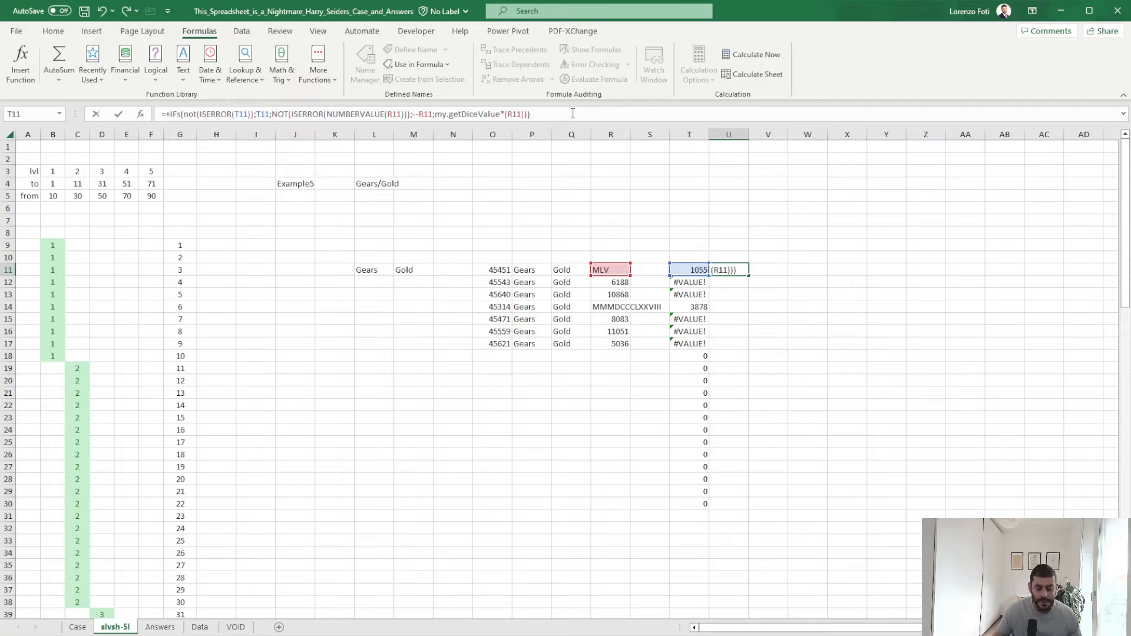
key(BackSpace)
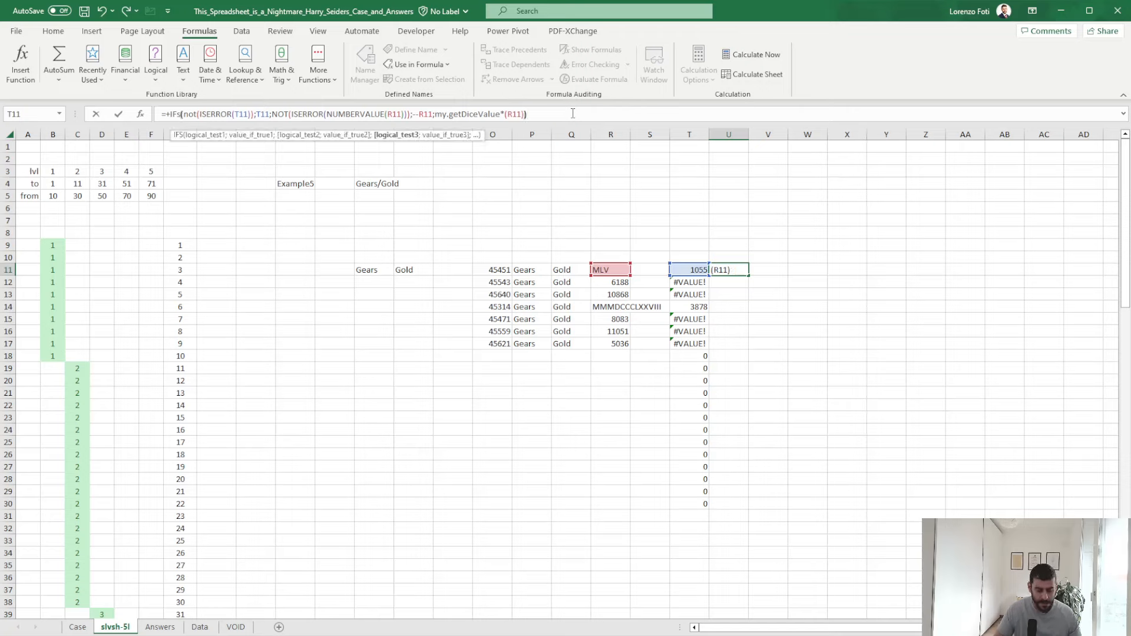
key(Return)
key(Return)
text())
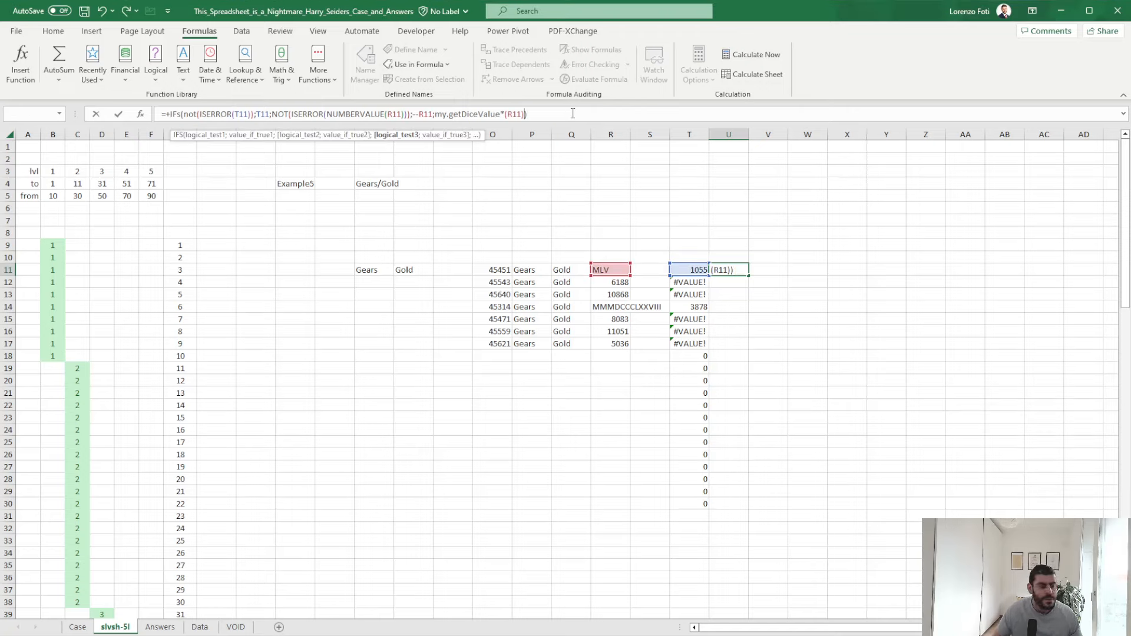
click(271, 114)
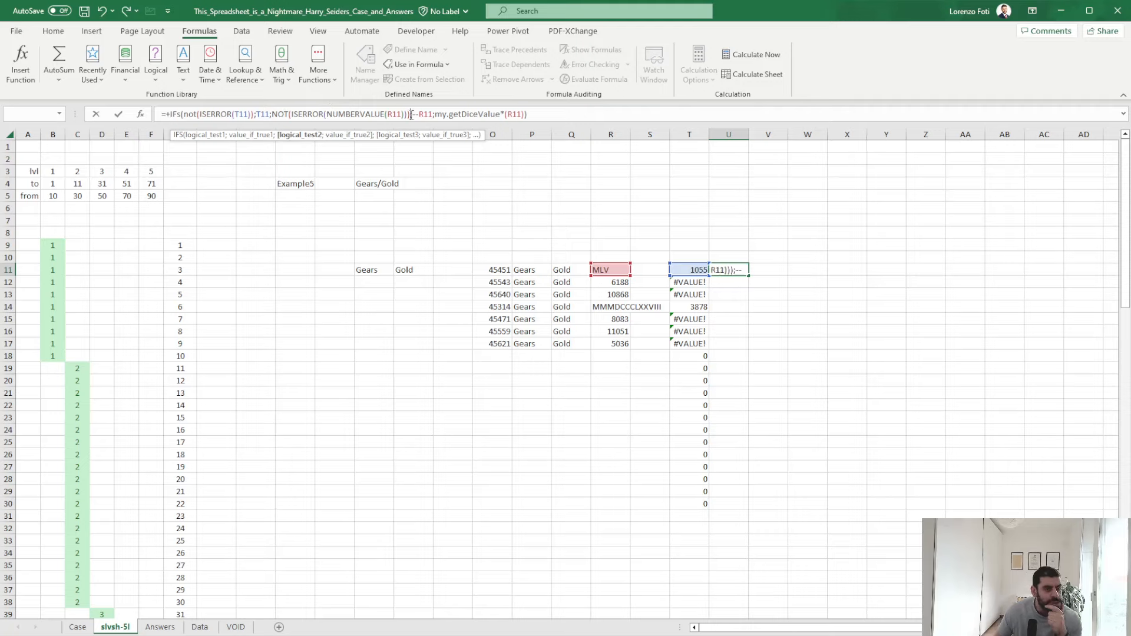
click(413, 115)
click(436, 114)
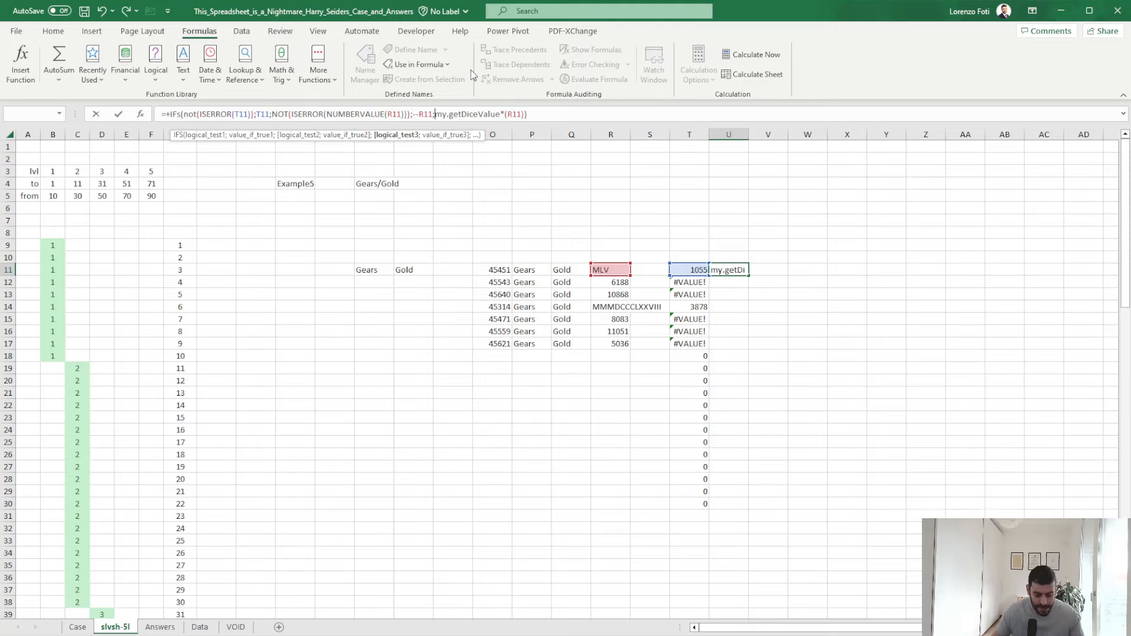
text(true;)
key(Return)
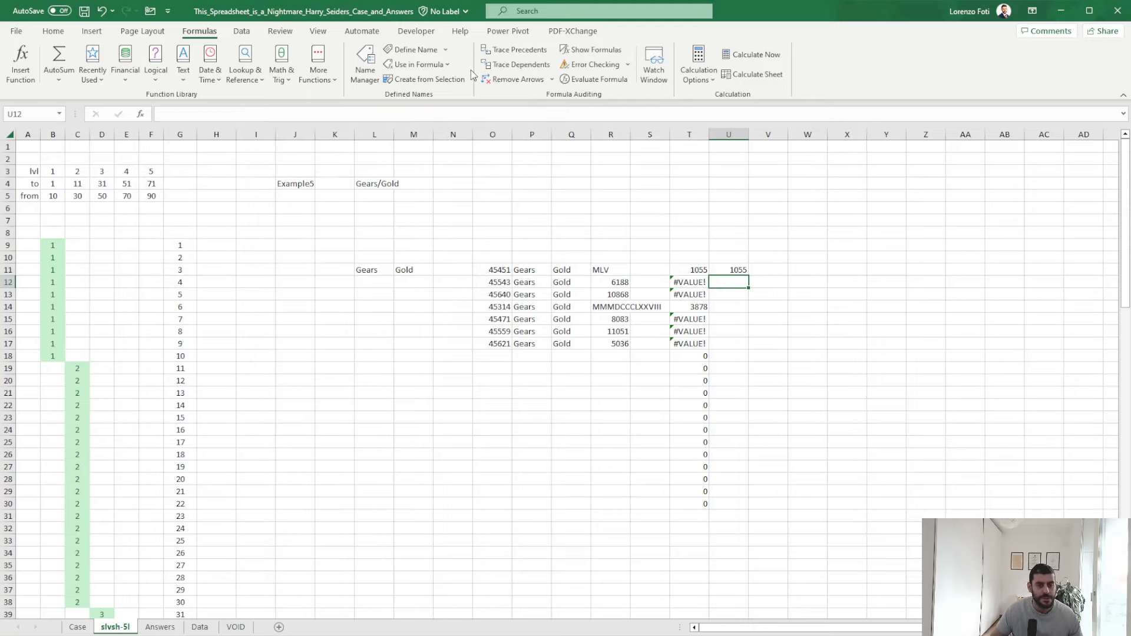
- Copy the IFS formula from U11 down through U30
key(Up)
key(ctrl+c)
key(Left)
key(ctrl+Down)
key(Right)
key(ctrl+shift+Up)
key(ctrl+v)
key(Escape)
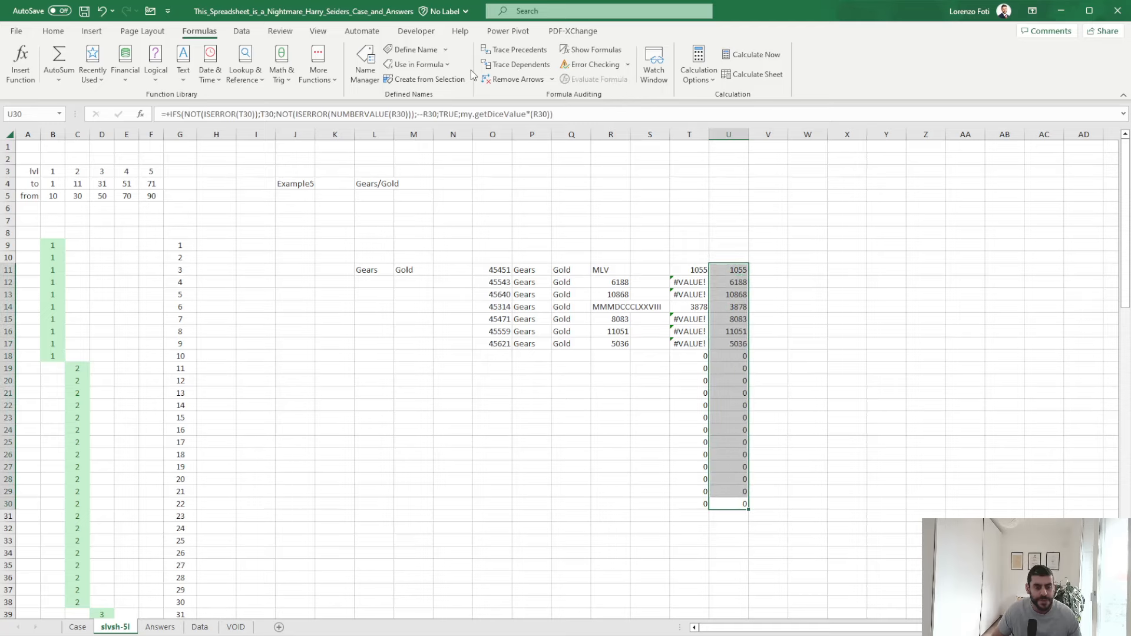
key(ctrl+Up)
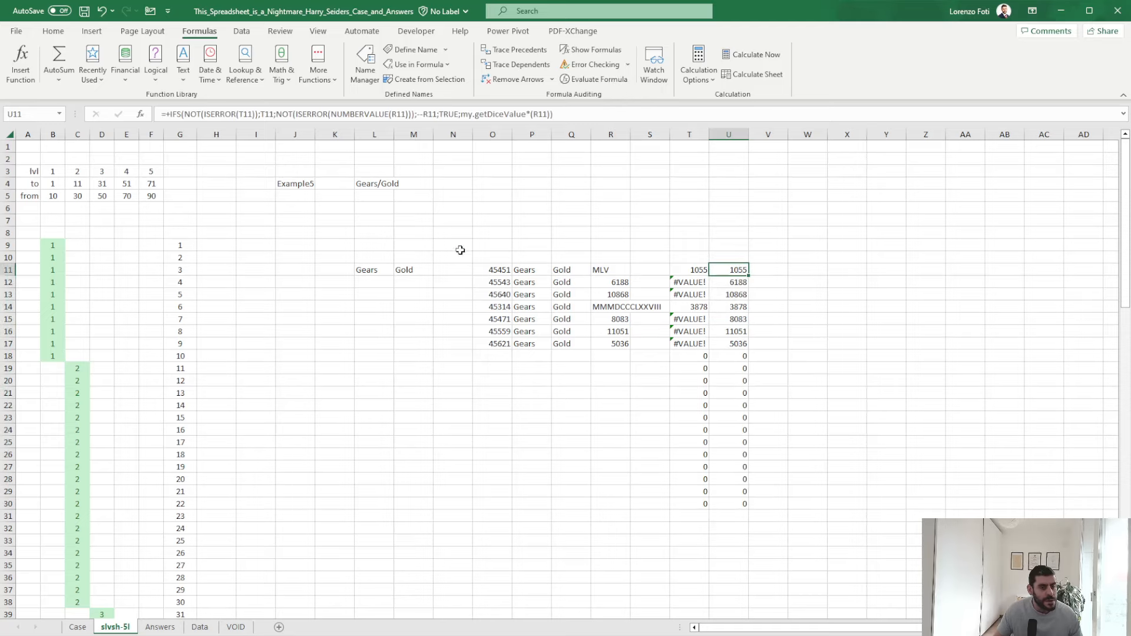
- Total the converted units in U9 with a SUM of U11:U30, and open the Case sheet to compare with Example5
click(731, 244)
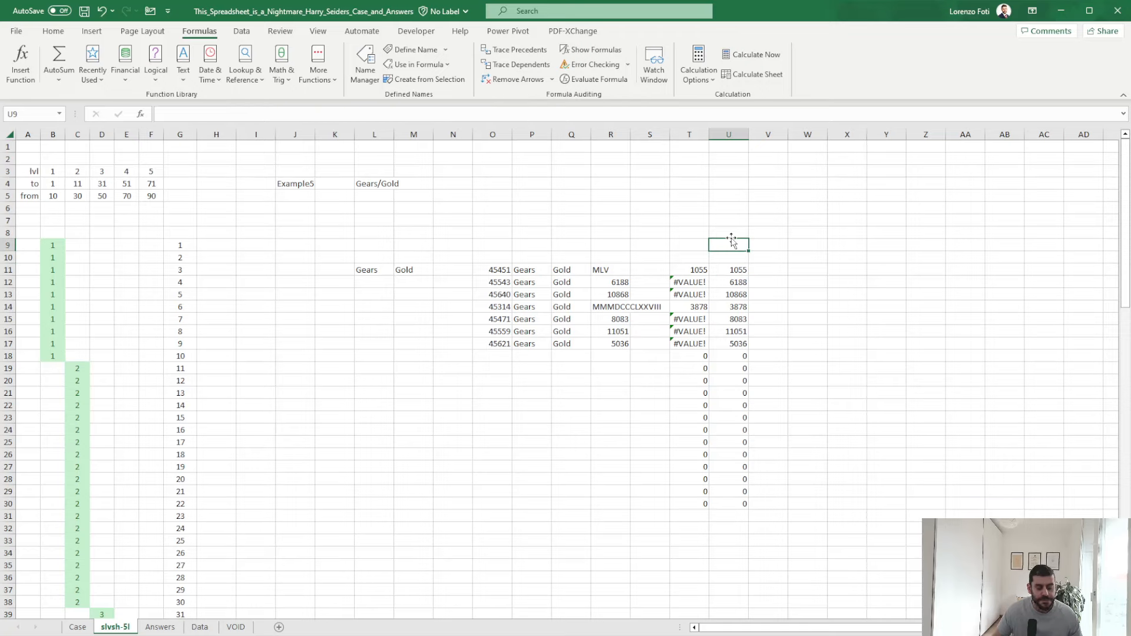
text(+sum()
key(Down)
key(Down)
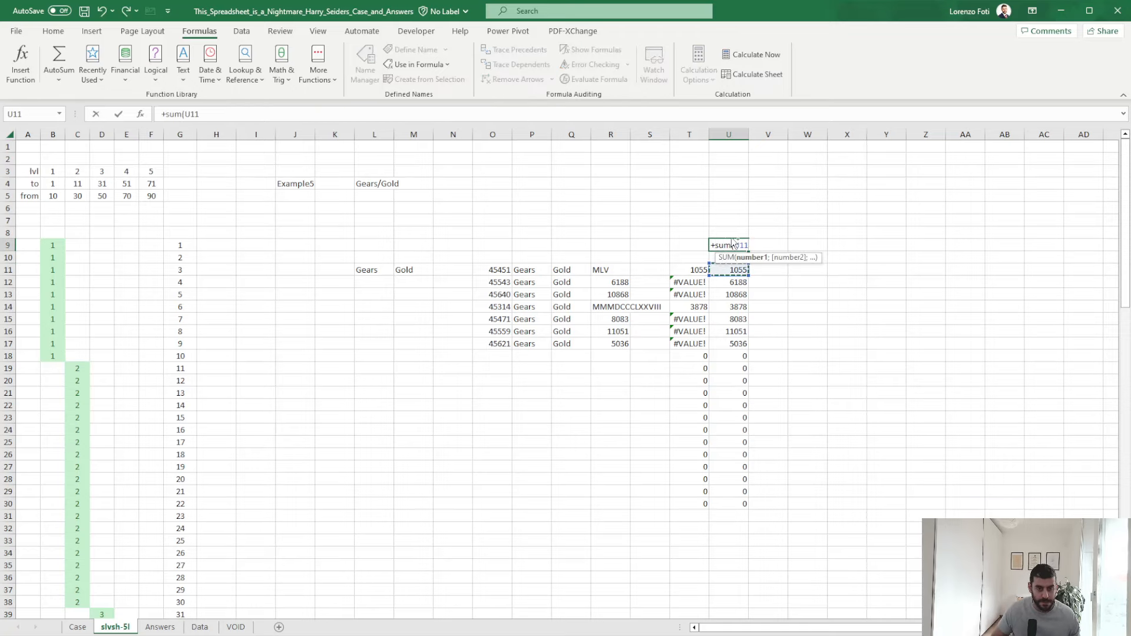
key(ctrl+shift+Down)
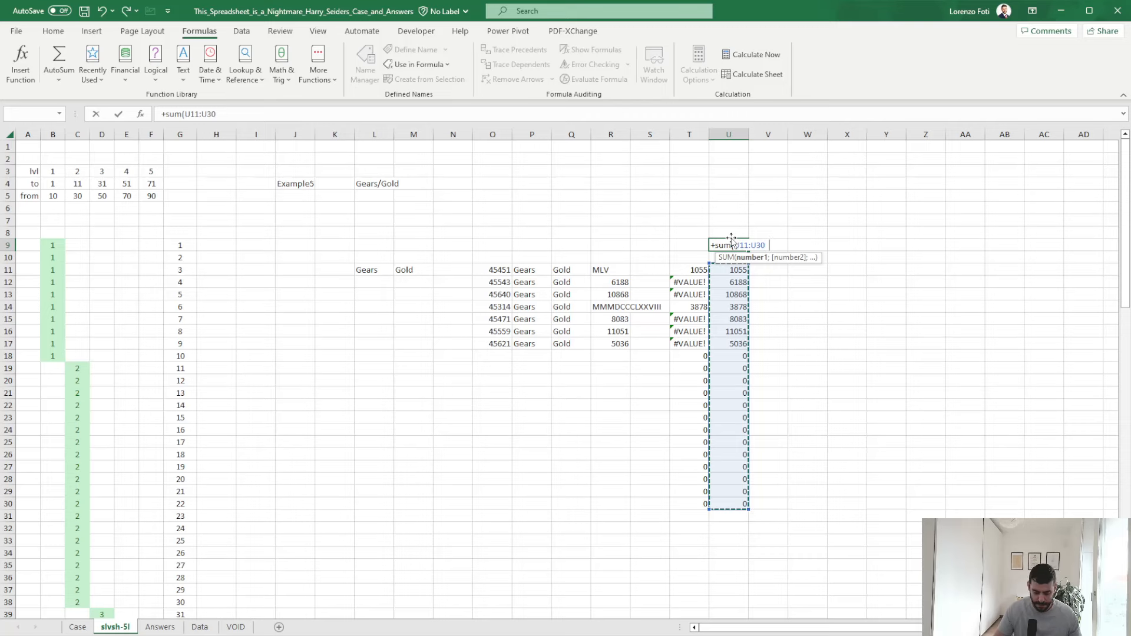
key(Return)
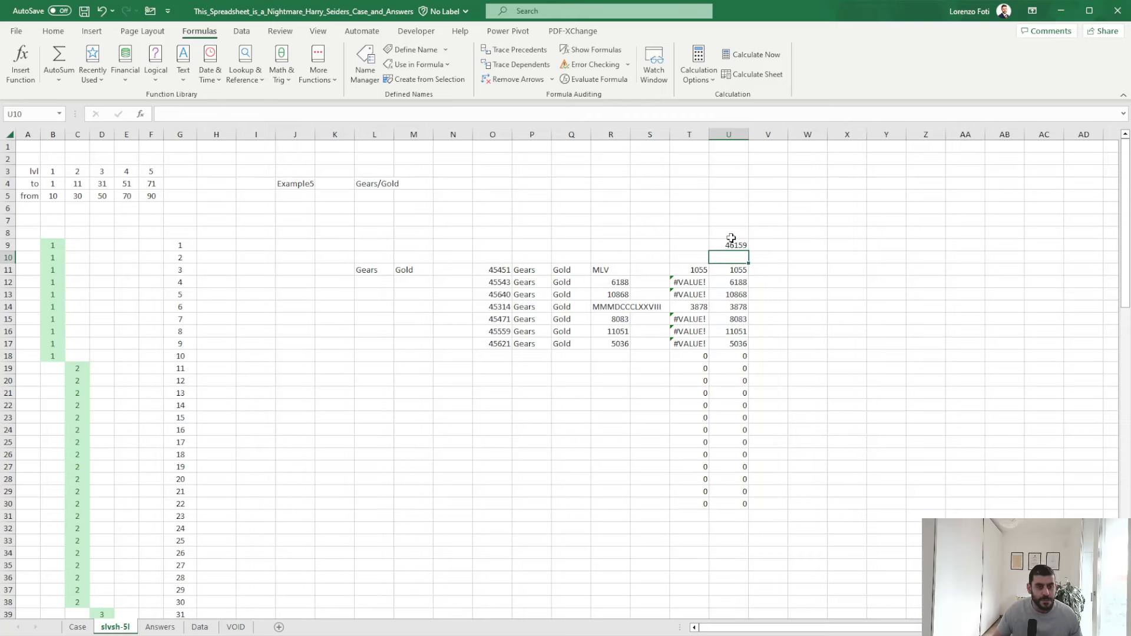
click(78, 627)
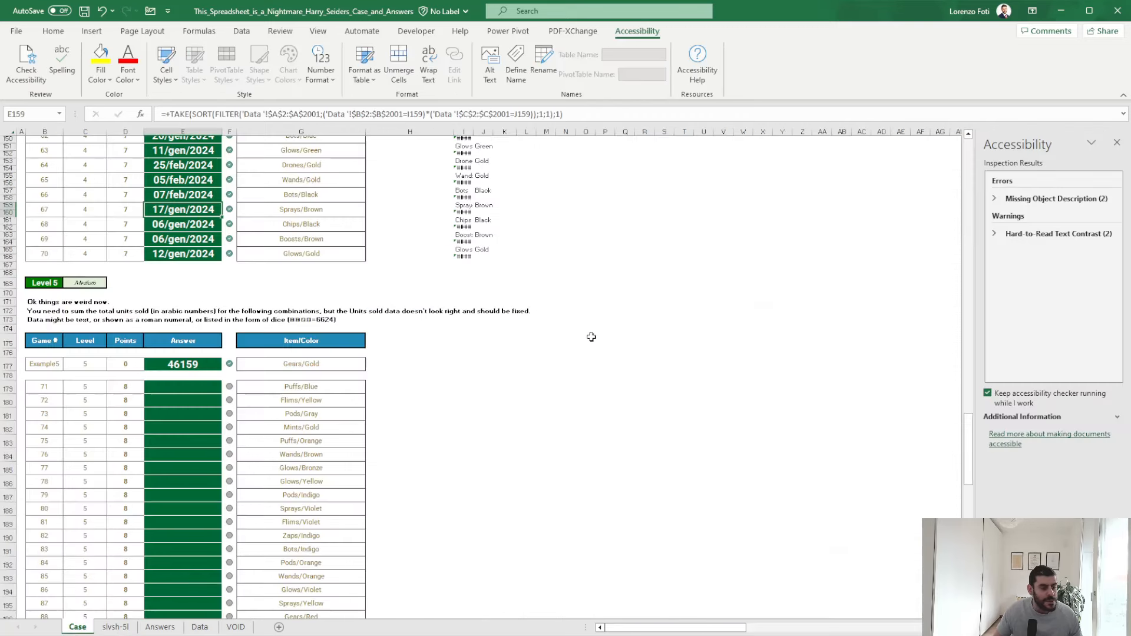
- Close the Accessibility pane and link H8 on the slvsh-5l sheet to the units total in U9
click(1117, 142)
click(103, 629)
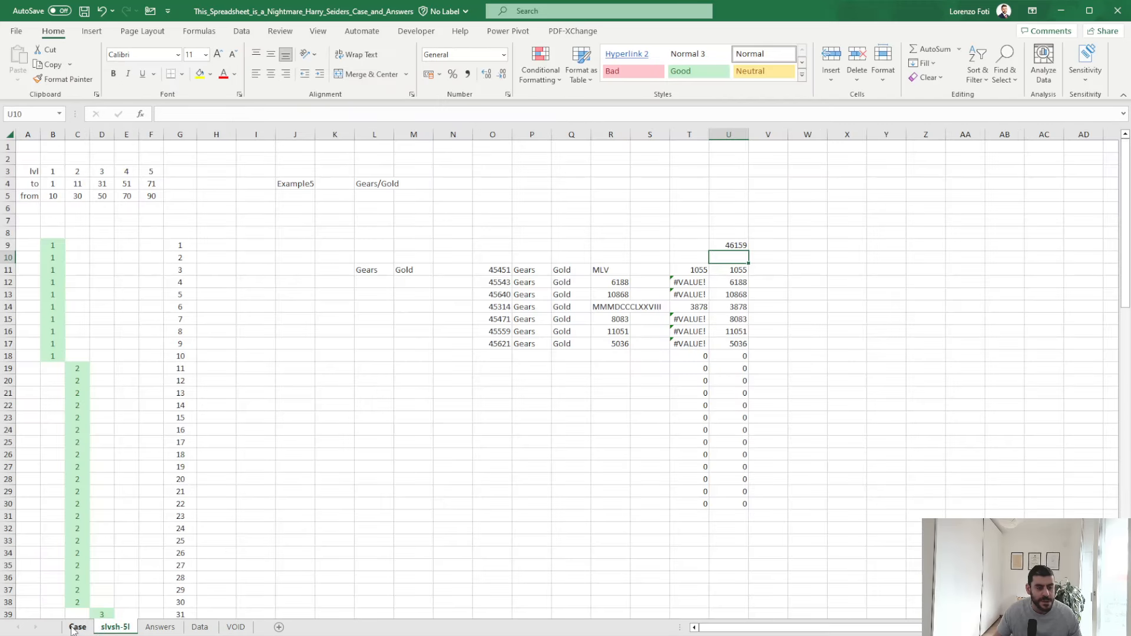
click(74, 629)
click(112, 628)
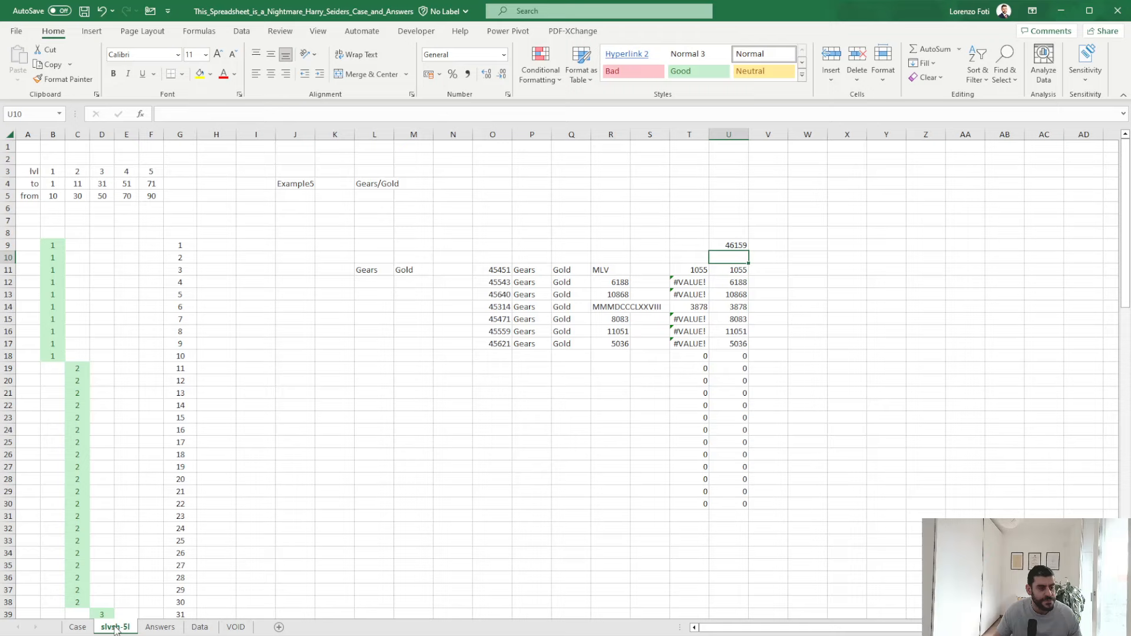
click(216, 232)
text(+)
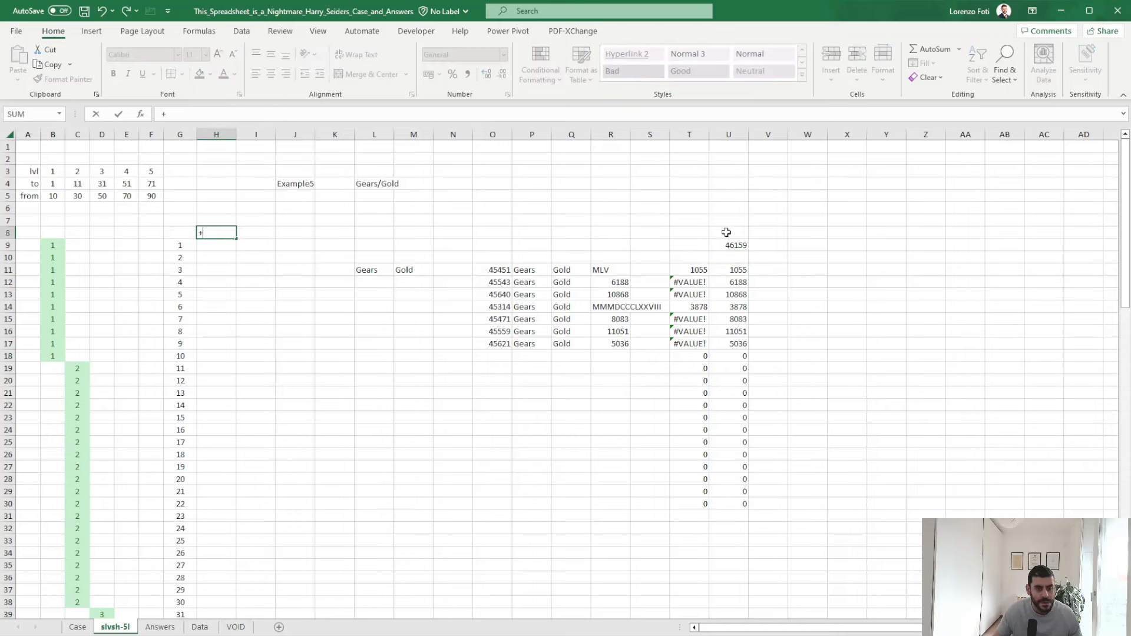
click(731, 244)
key(Return)
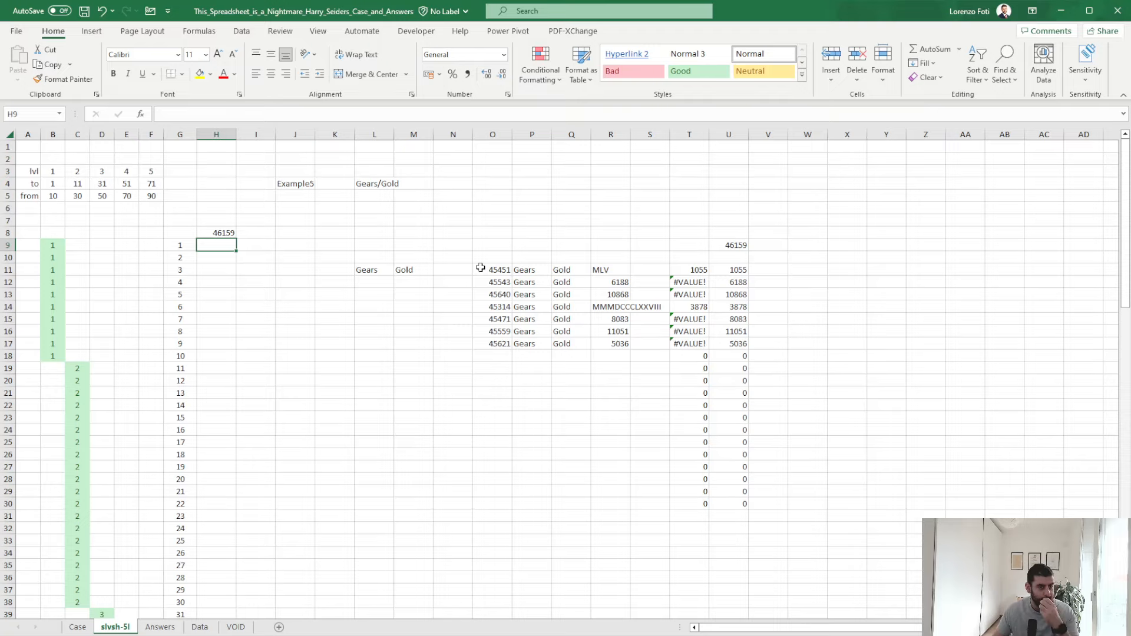
- Create a one-variable data table over G8:H108 with J4 as the column input cell
click(504, 268)
click(183, 234)
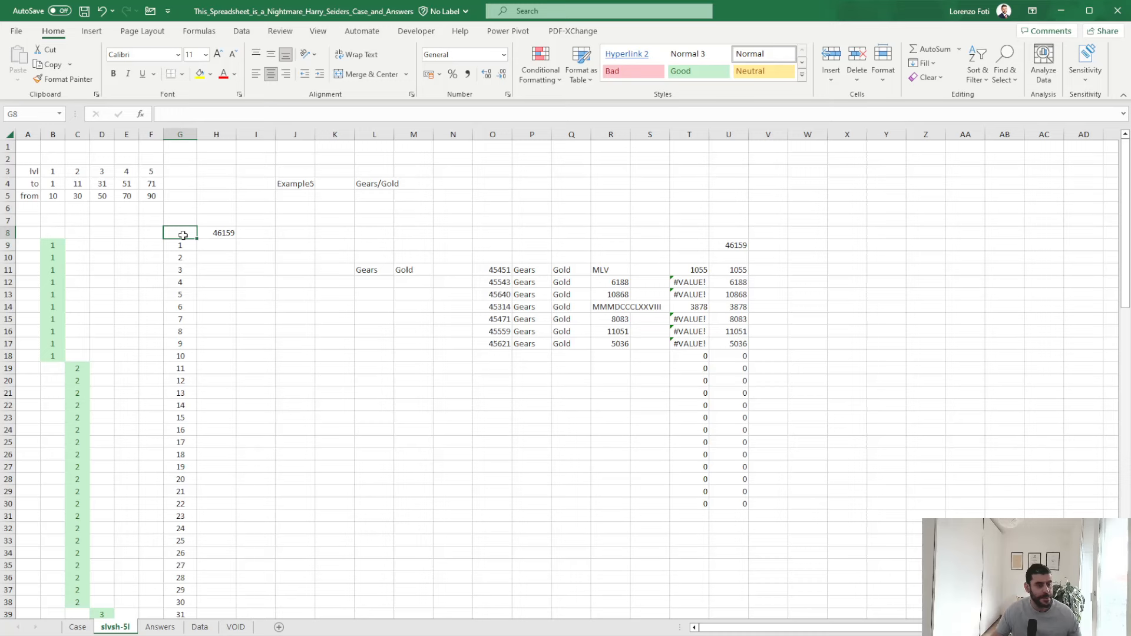
key(ctrl+shift+Right)
key(ctrl+shift+Down)
key(ctrl+shift+Down)
key(alt+a)
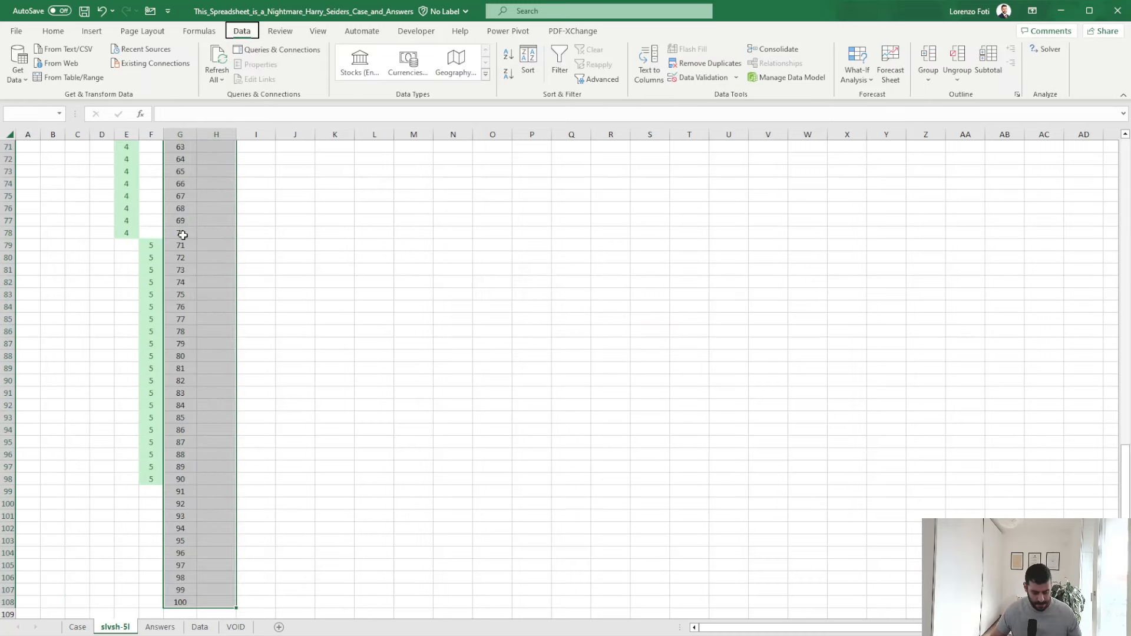
key(w)
key(t)
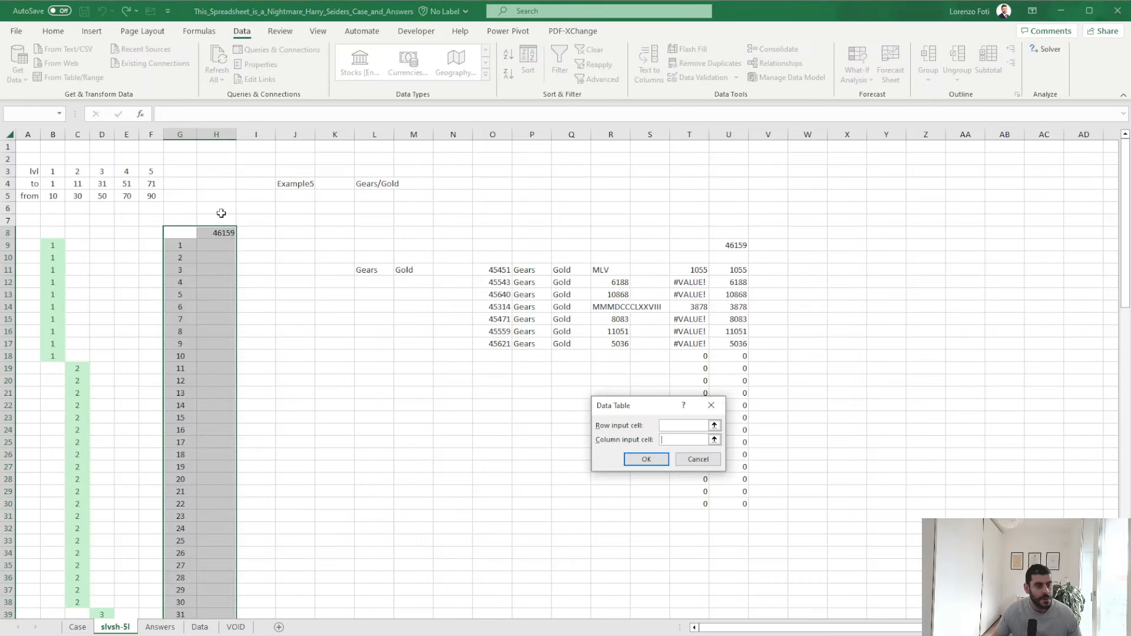
click(302, 184)
key(Return)
- Set the workbook's calculation mode to Automatic and look over the data table results in column H
key(alt+m)
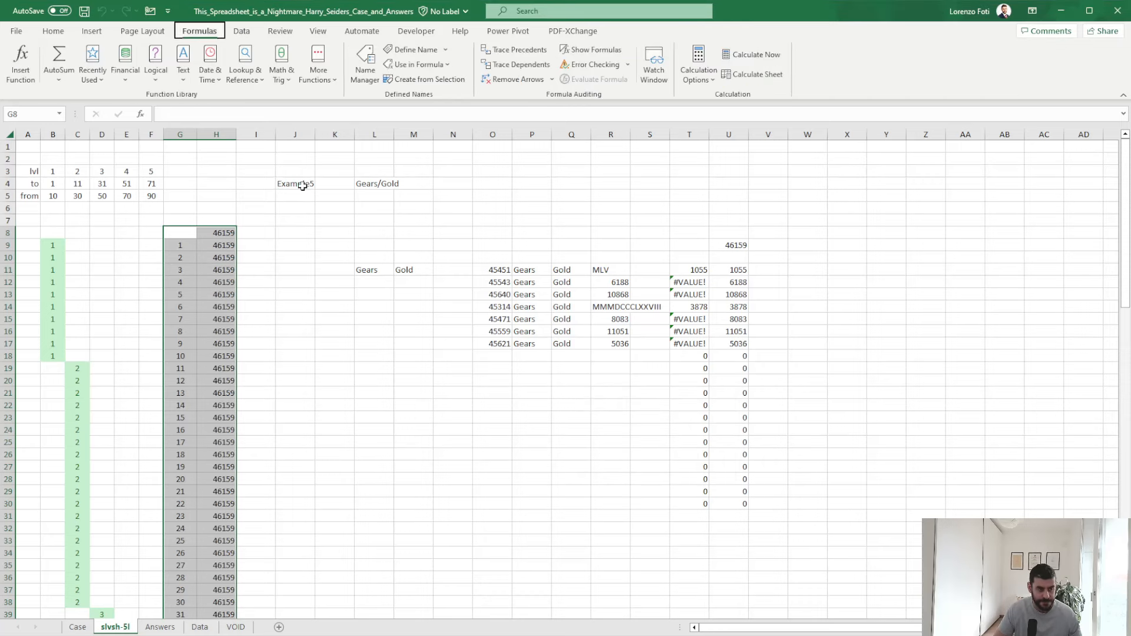
key(x)
key(a)
scroll(313, 518, down, 7)
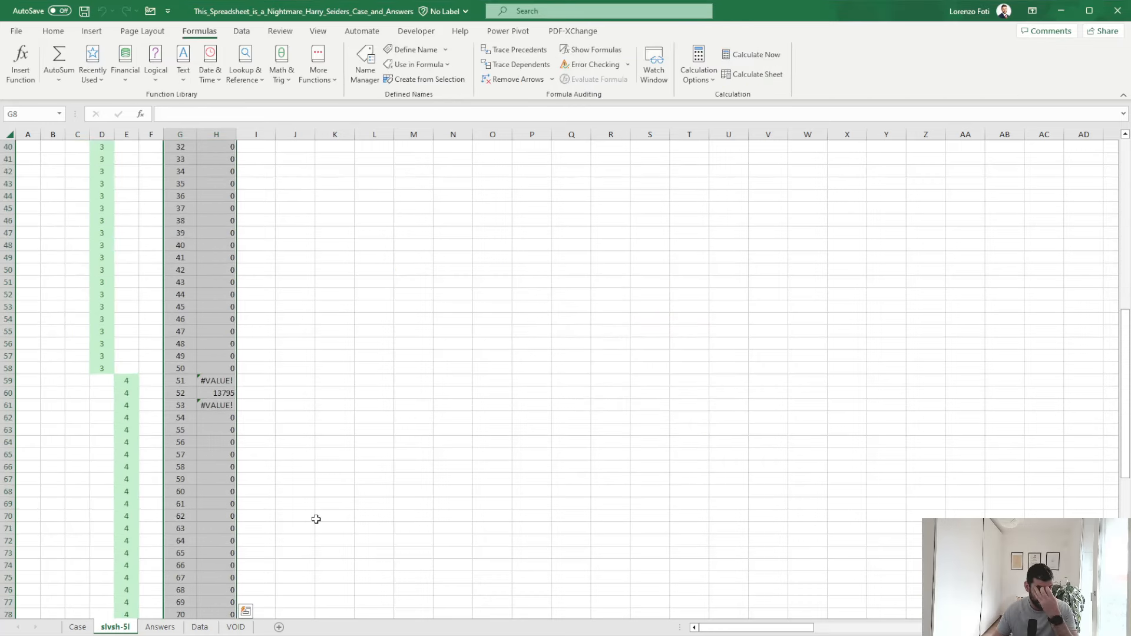
scroll(312, 507, up, 7)
- Set the game selector in J4 to 51
click(308, 184)
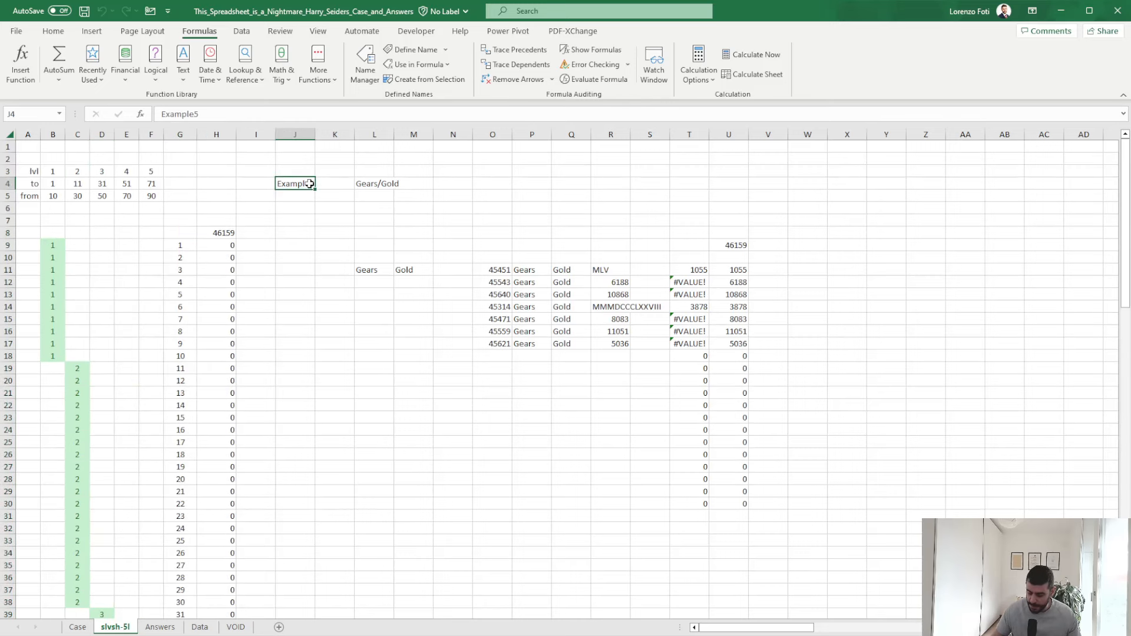
key(BackSpace)
key(Return)
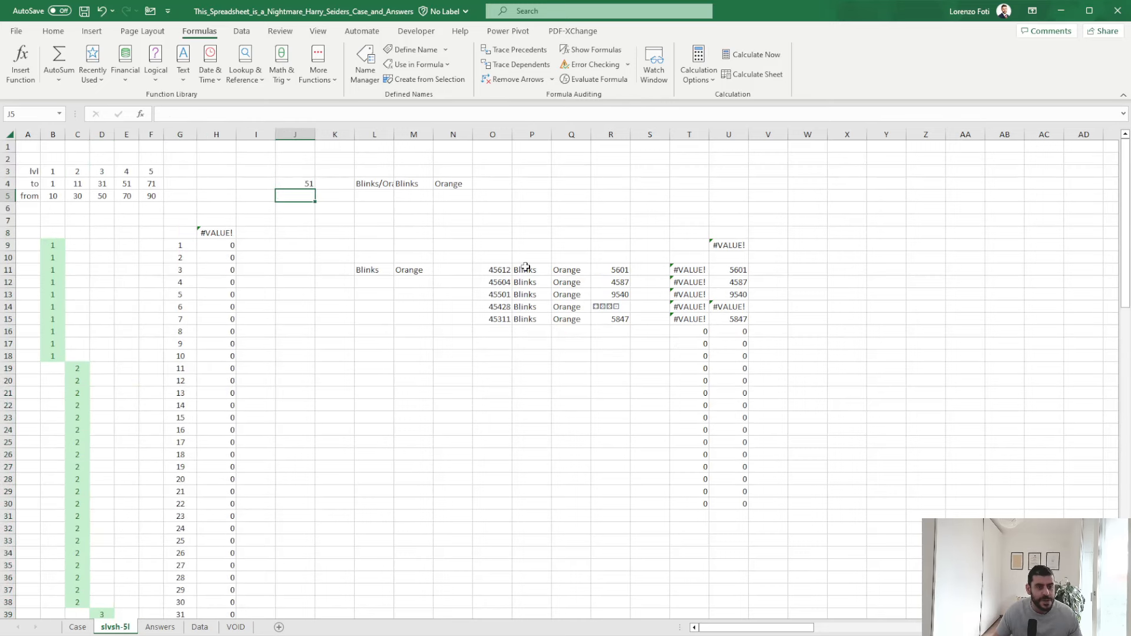
- In U14's dice fallback, replace R14 with MID(R14;SEQUENCE(LEN(R14));1) to split the text into single characters
click(737, 309)
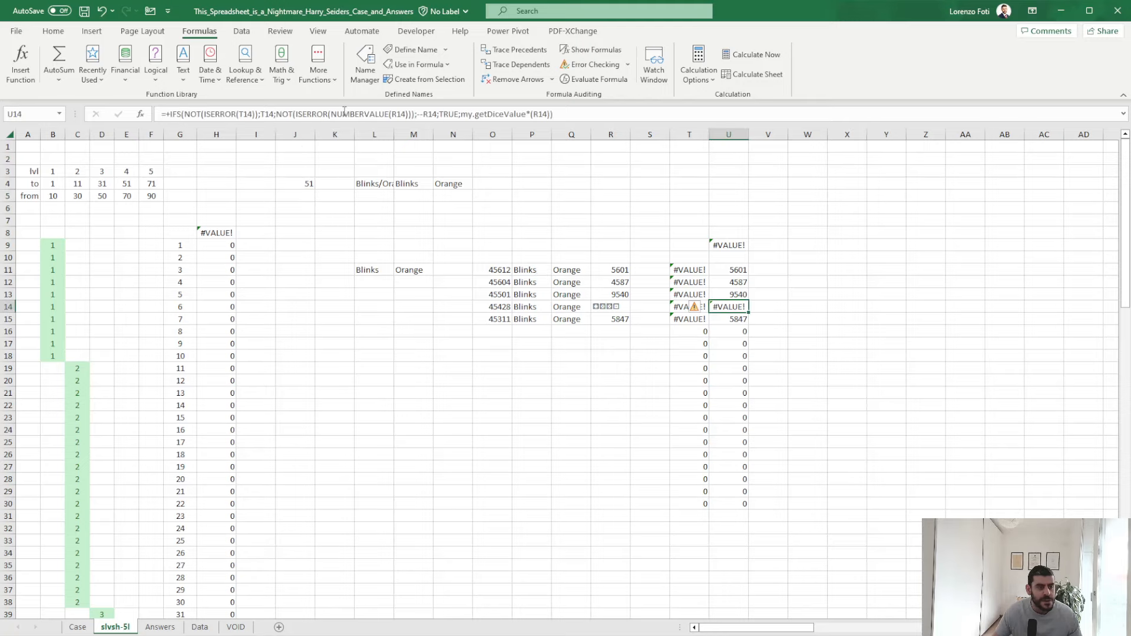
click(535, 115)
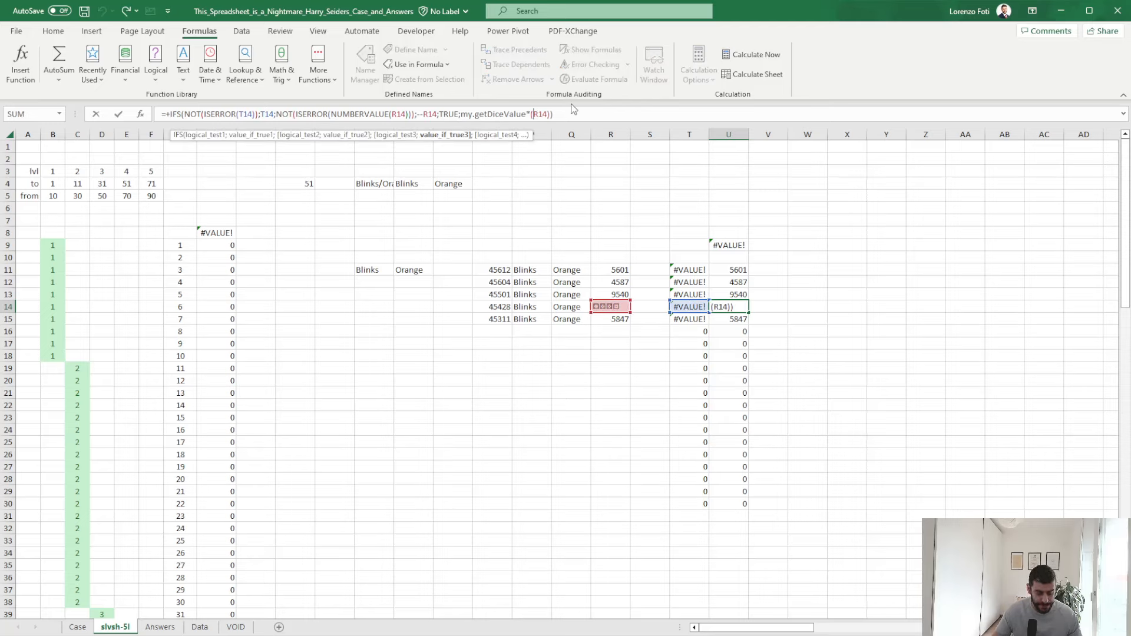
text(TEXTSPLIT()
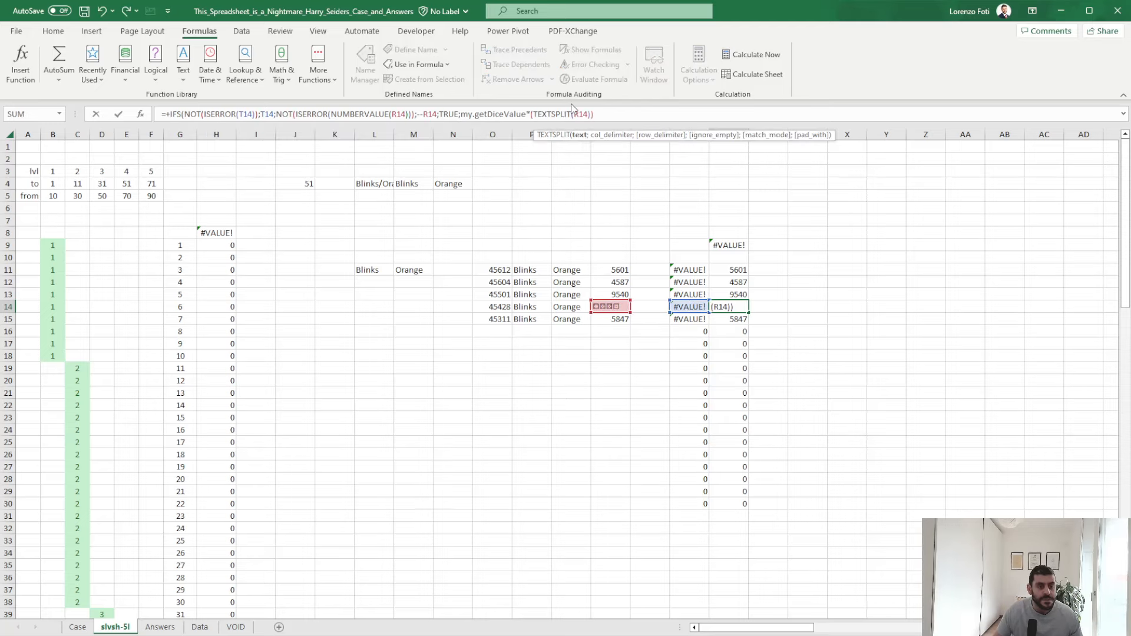
double_click(564, 114)
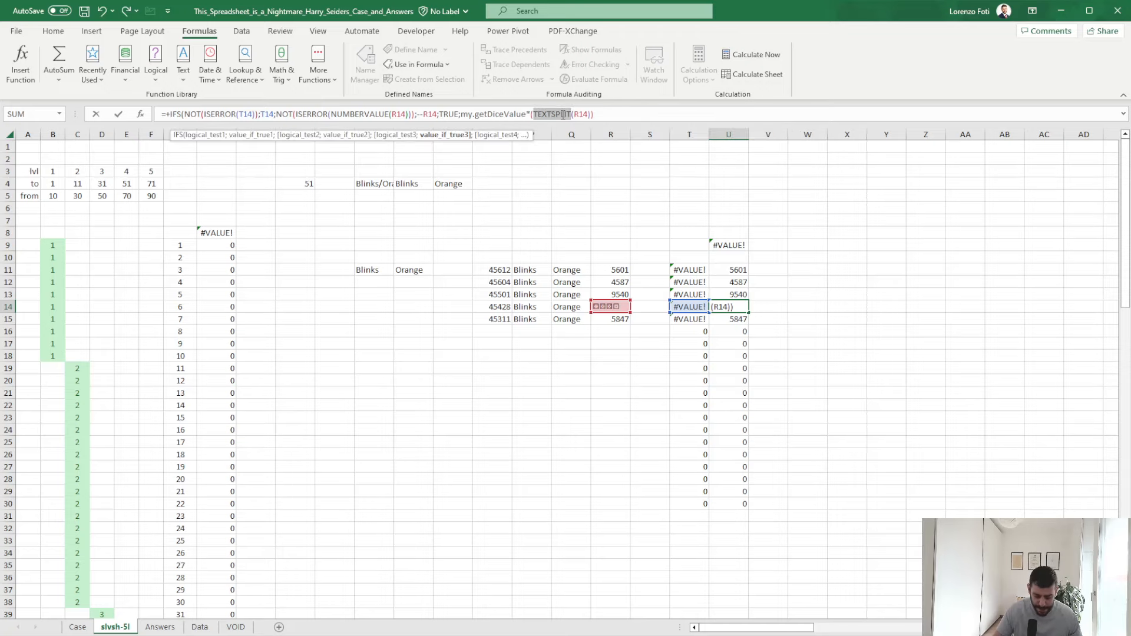
text(mid)
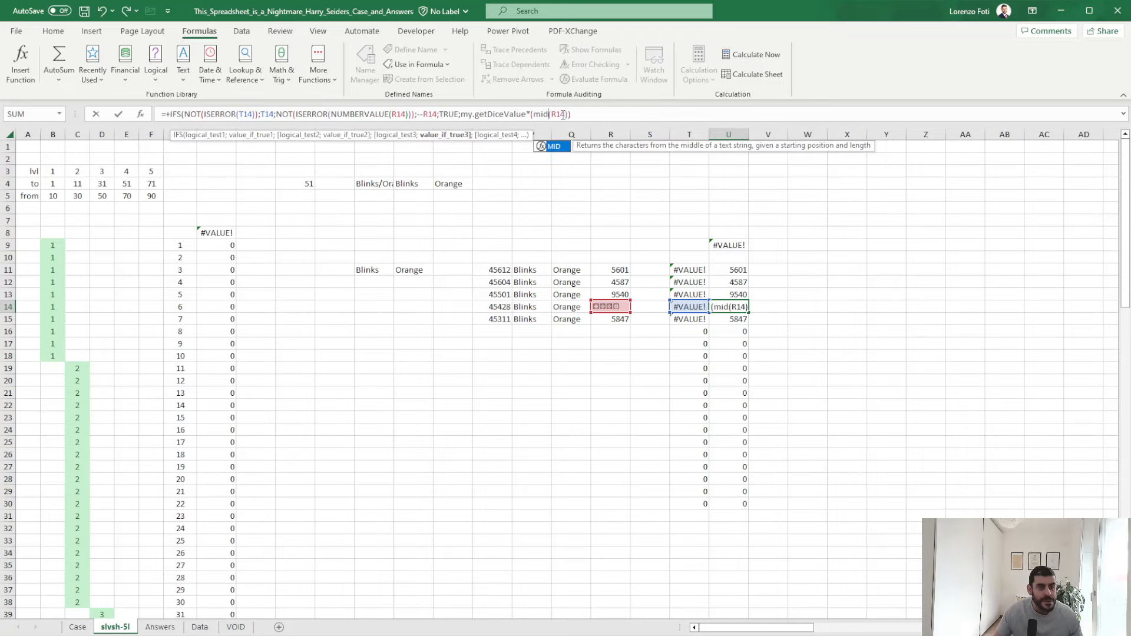
click(565, 114)
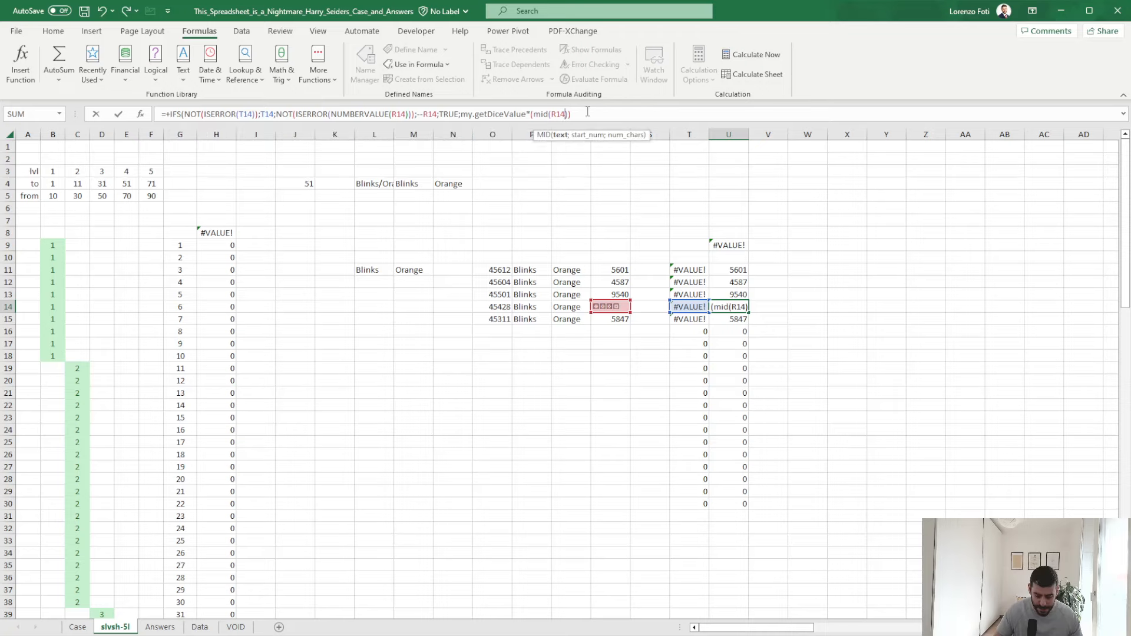
text(;SEQUENCE(len()
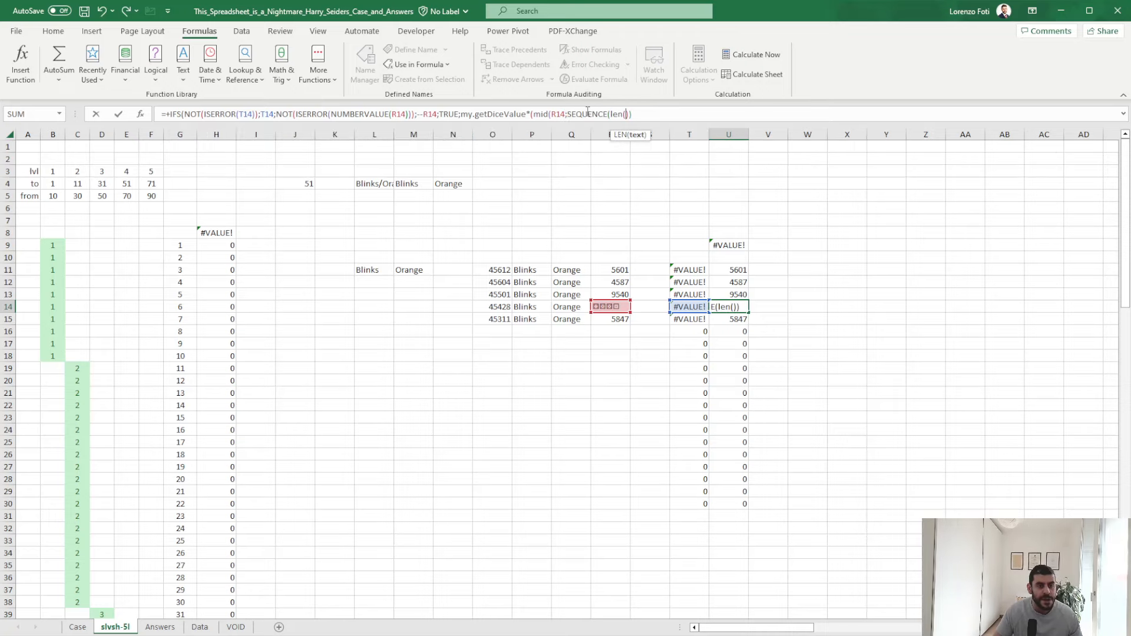
text(r14)
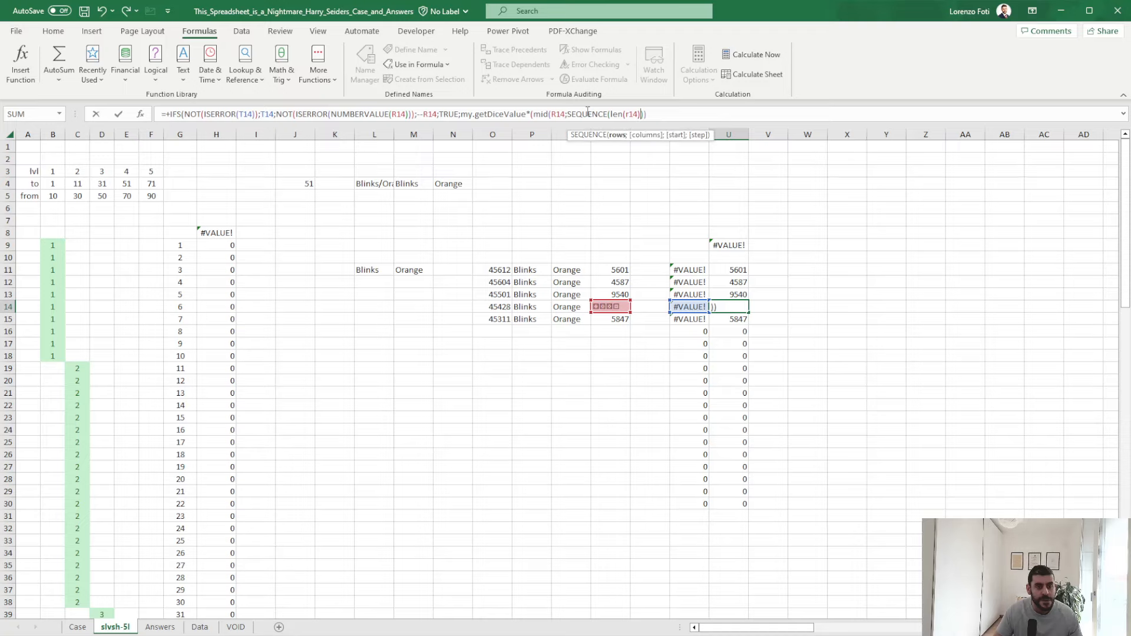
text()))
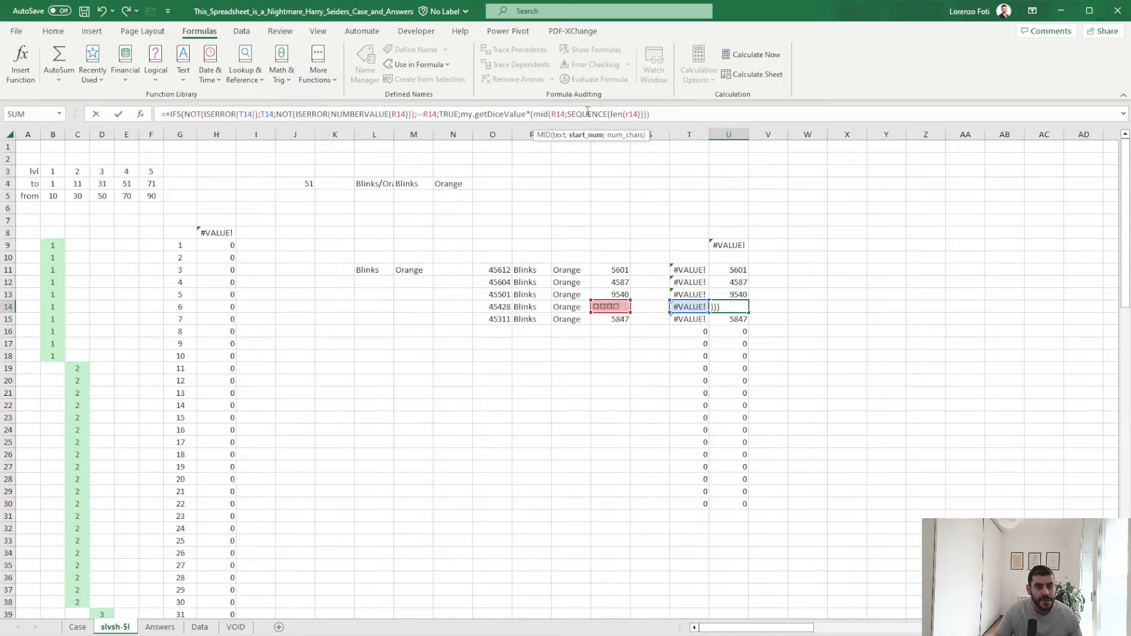
text(;1)
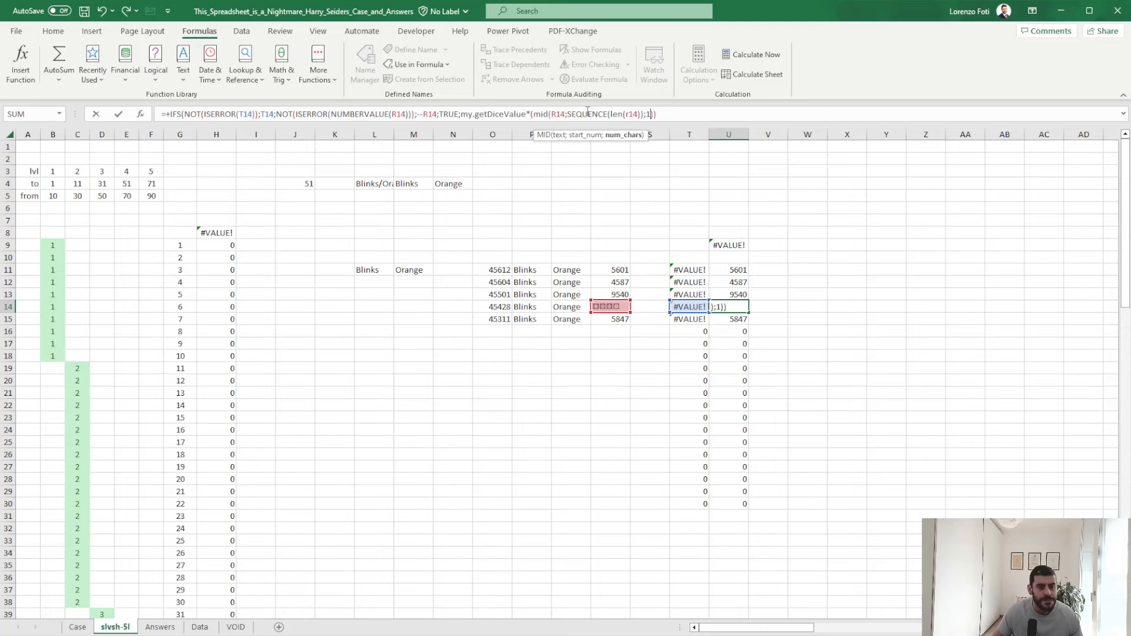
key(Return)
key(Return)
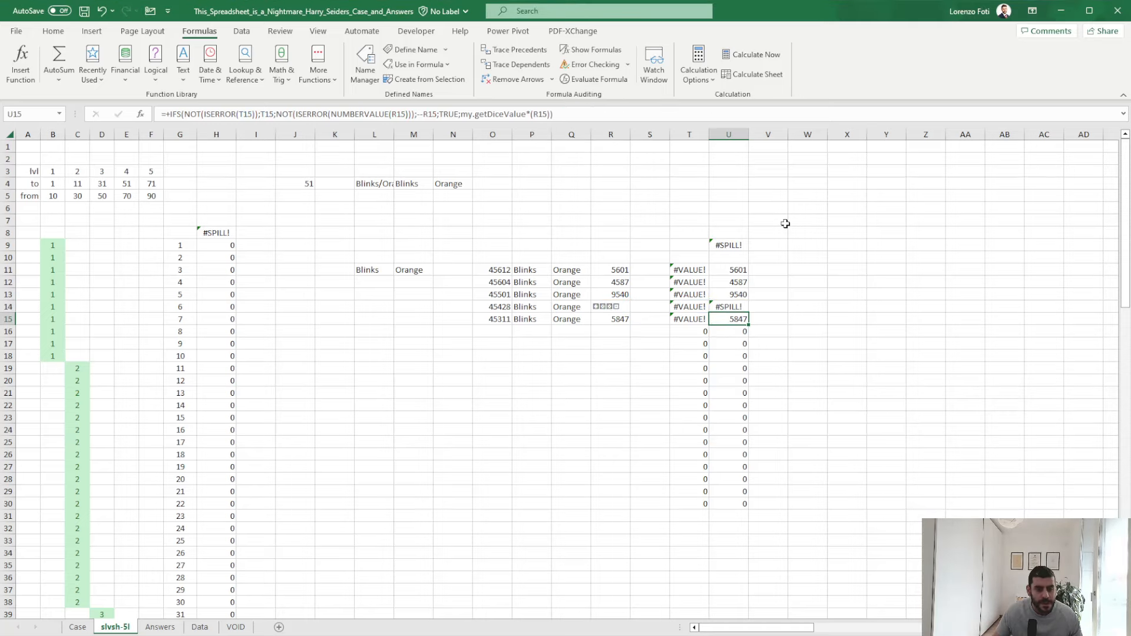
- Remove the asterisk after my.getDiceValue in U14 and wrap the dice conversion in CONCAT
click(732, 302)
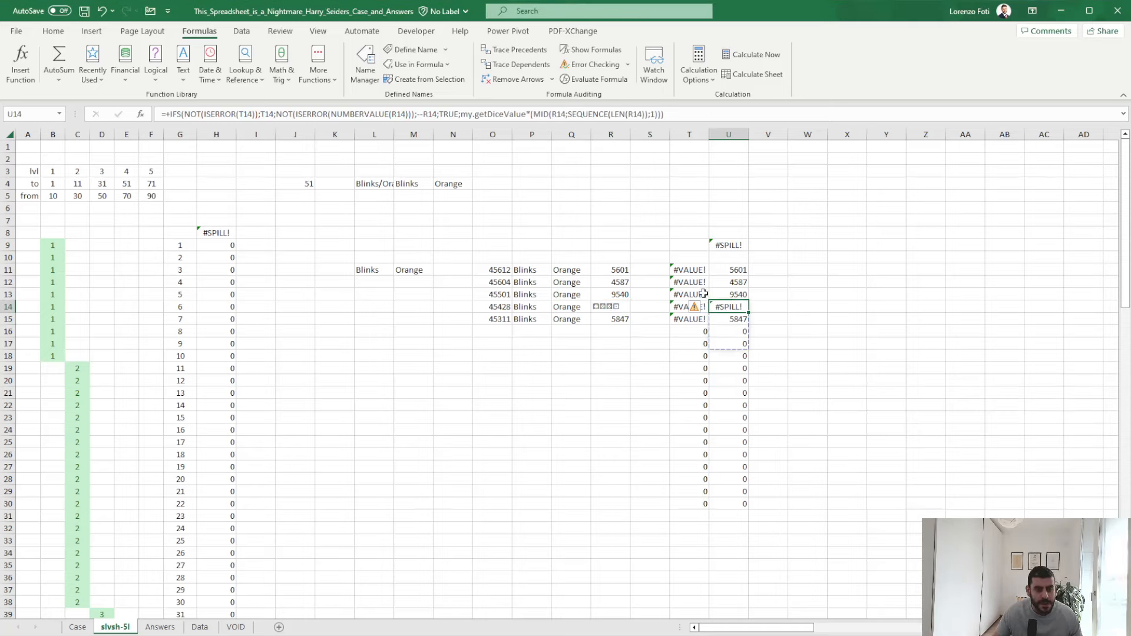
click(530, 114)
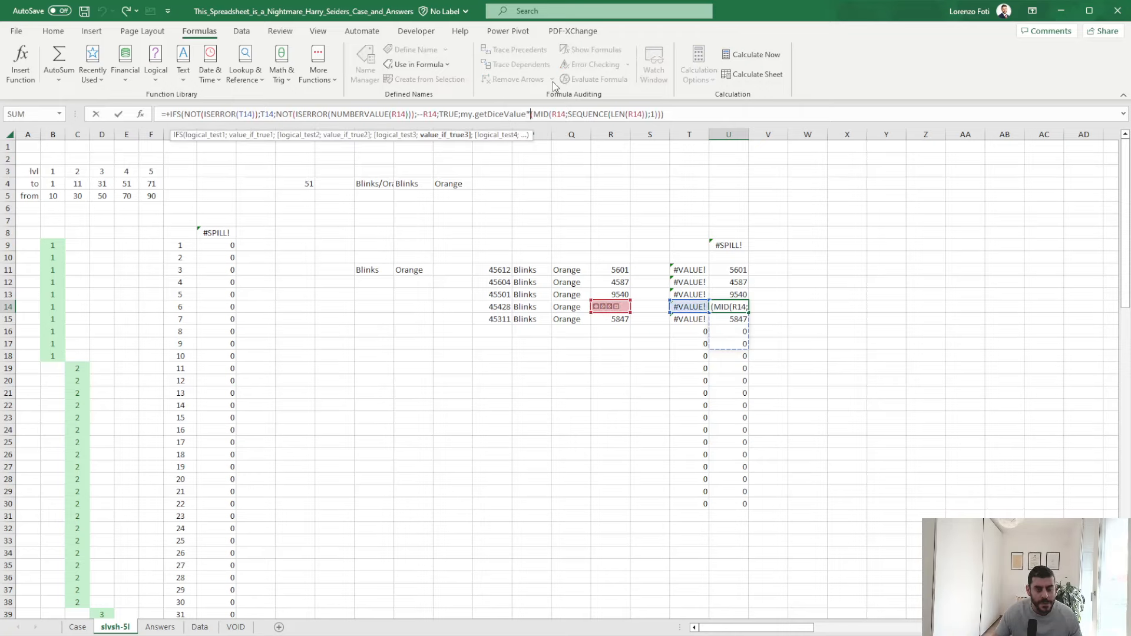
key(BackSpace)
click(465, 115)
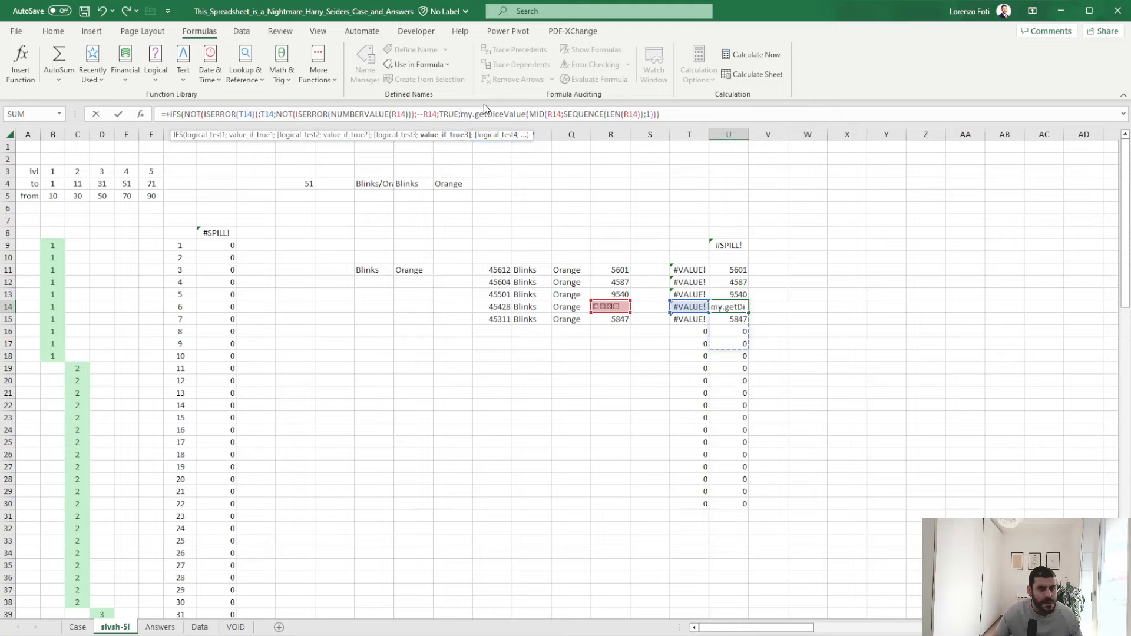
text(CONCAT()
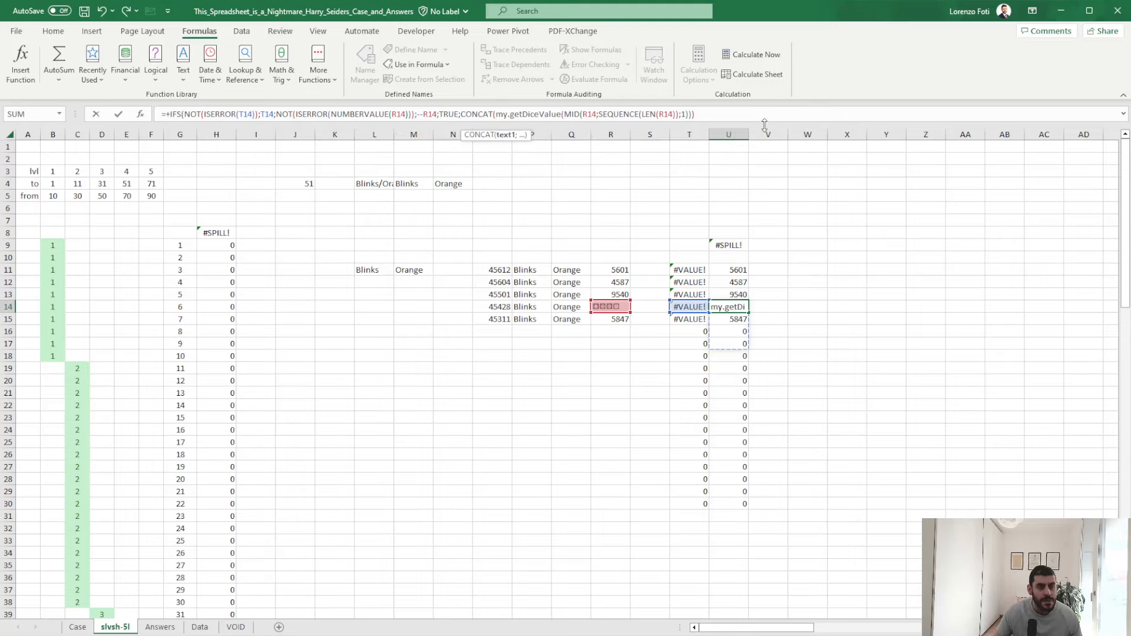
click(744, 114)
text())
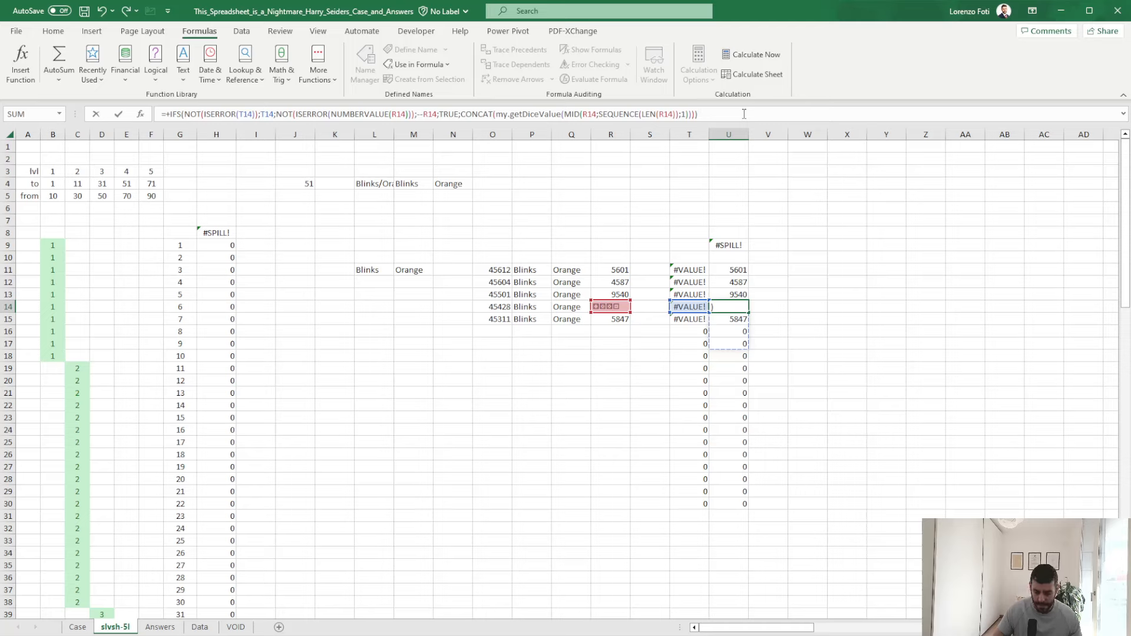
key(ctrl+Return)
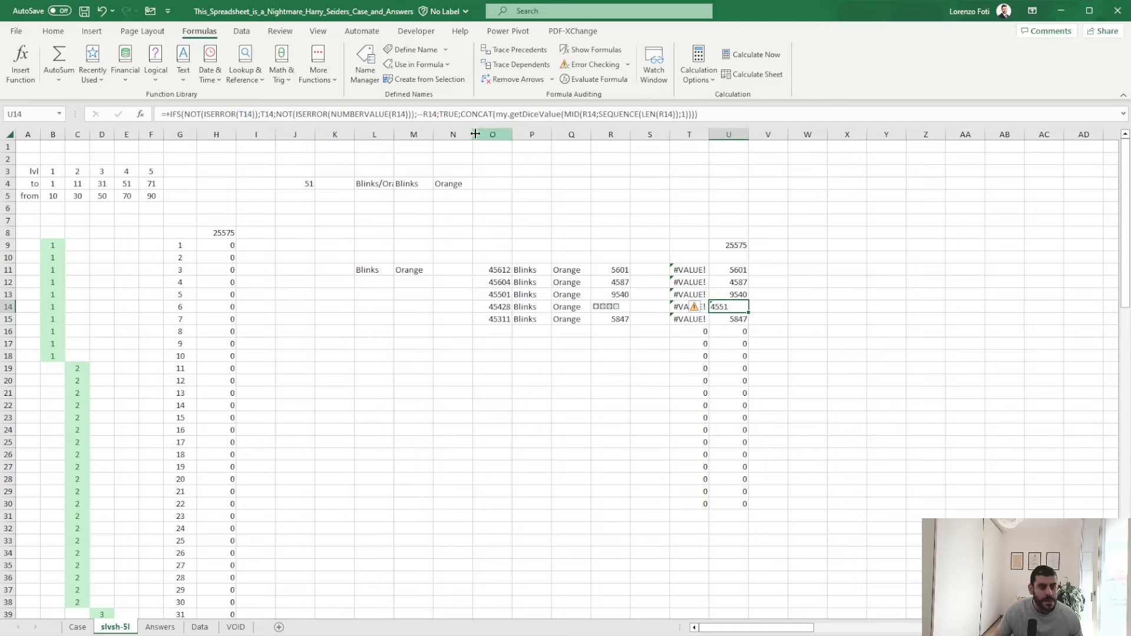
- Convert U14's CONCAT result to a number with a double minus and copy the formula across U11:U30
click(461, 114)
text(--)
key(ctrl+Return)
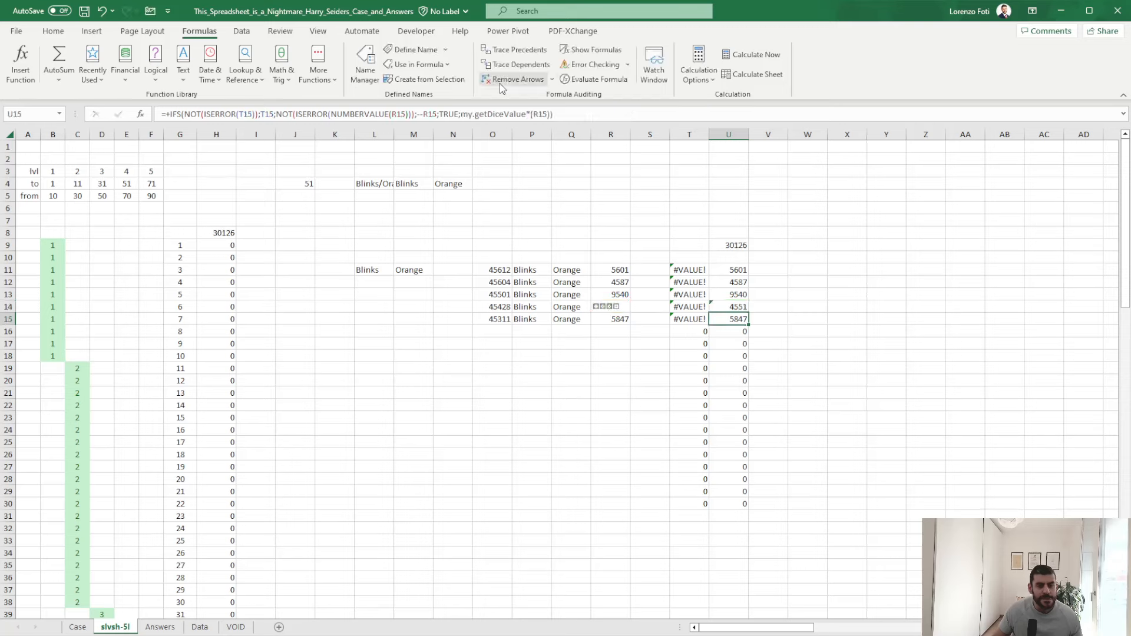
key(ctrl+c)
key(ctrl+Up)
key(ctrl+shift+Down)
key(ctrl+v)
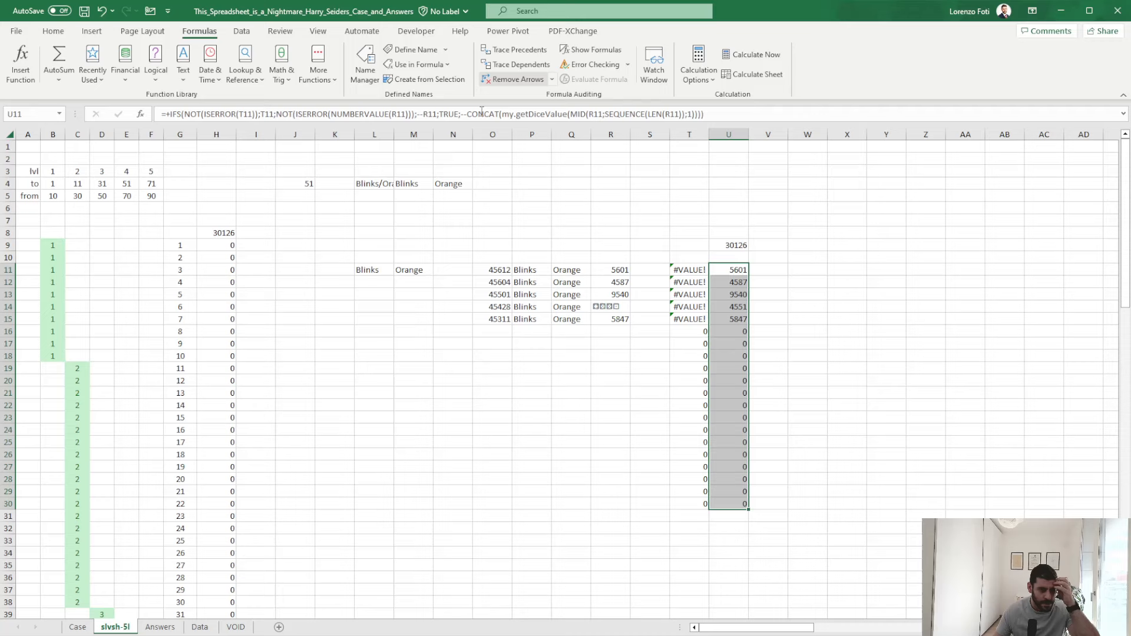
- Look over the data table results for games 51 to 79 and clear the game selector in J4
scroll(321, 401, down, 13)
scroll(321, 411, down, 3)
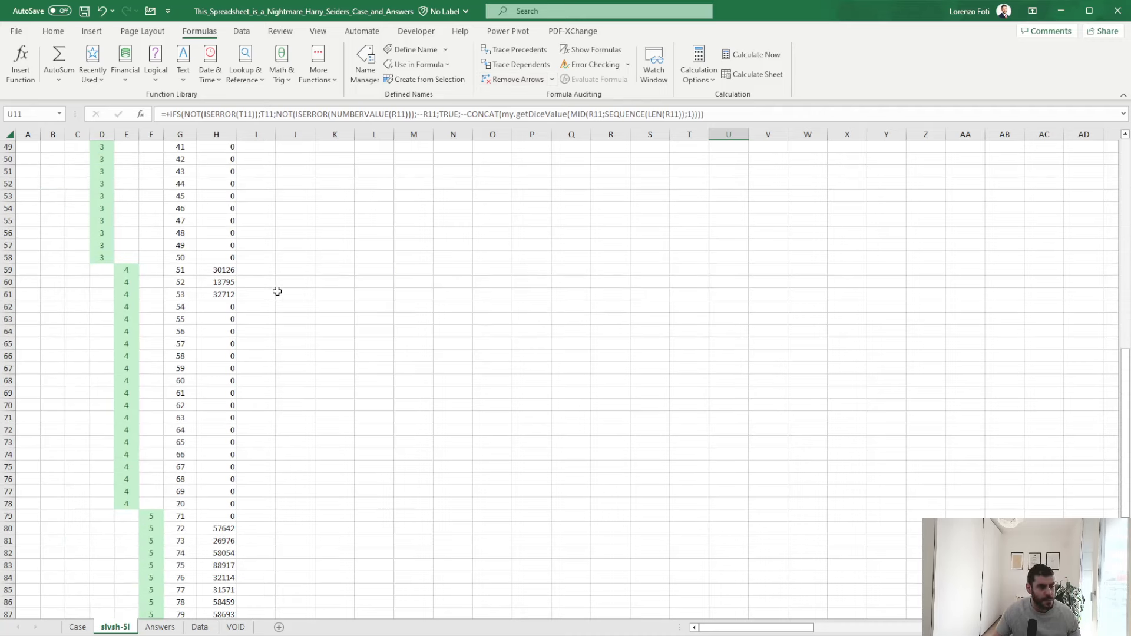
scroll(277, 291, up, 16)
click(318, 281)
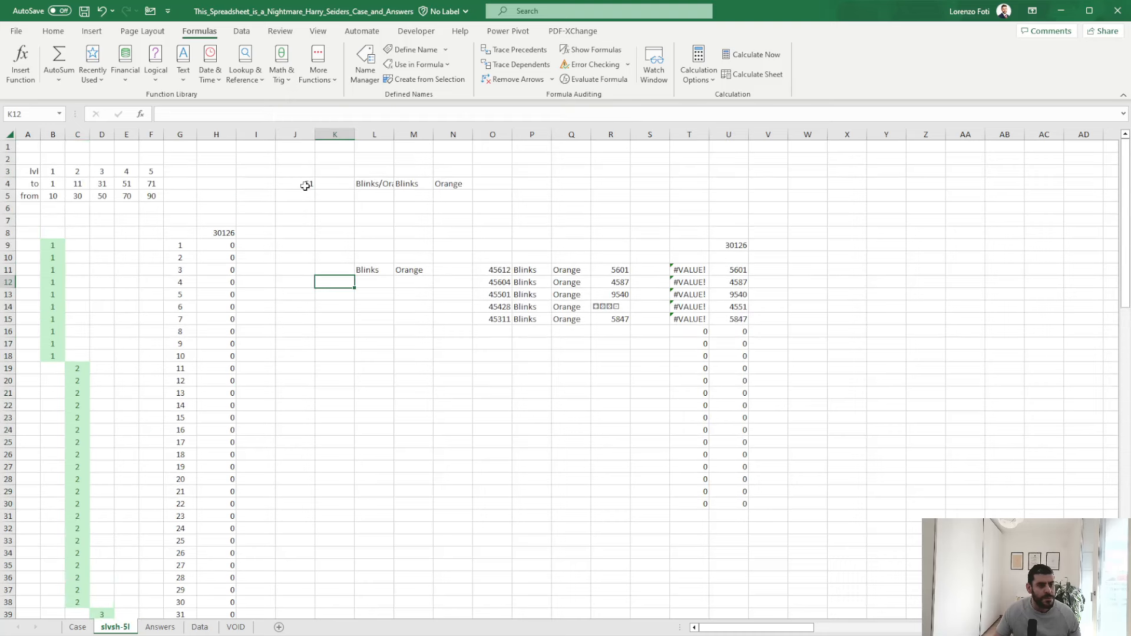
click(308, 183)
key(BackSpace)
key(BackSpace)
key(Return)
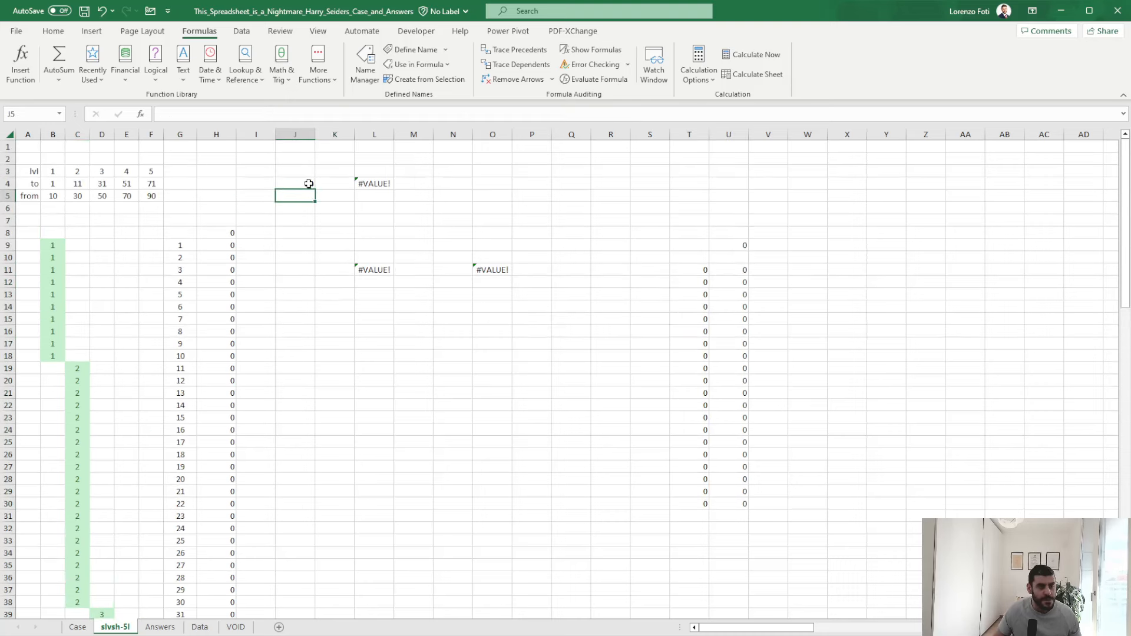
- Examine the lookup formula in L4 and the Level 5 game list on the Case sheet
key(Up)
key(Right)
key(Right)
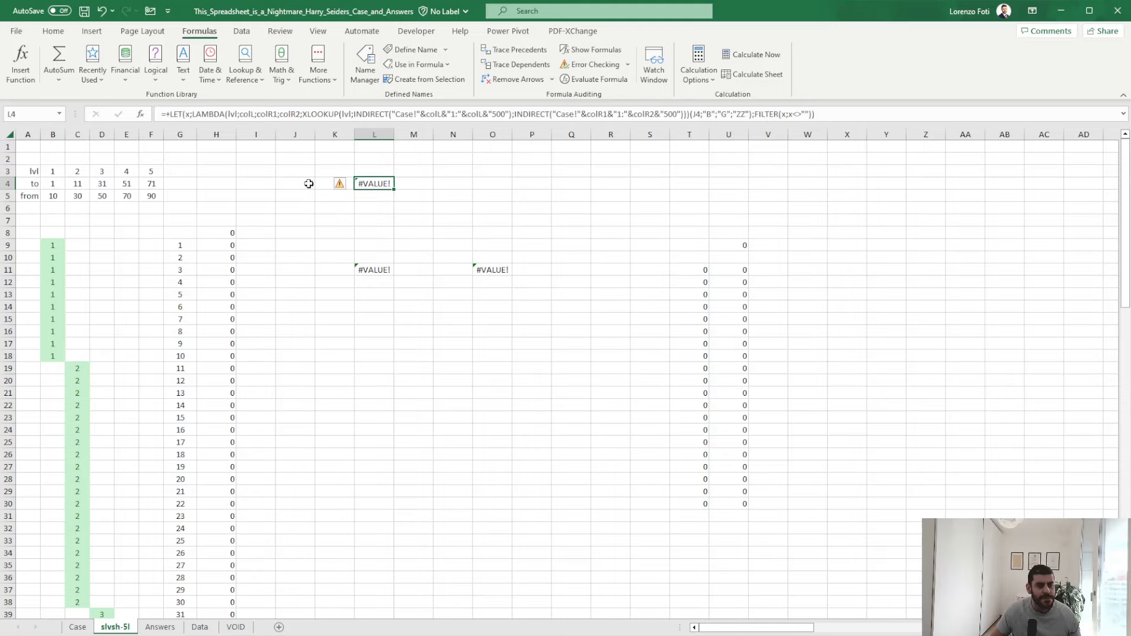
click(78, 627)
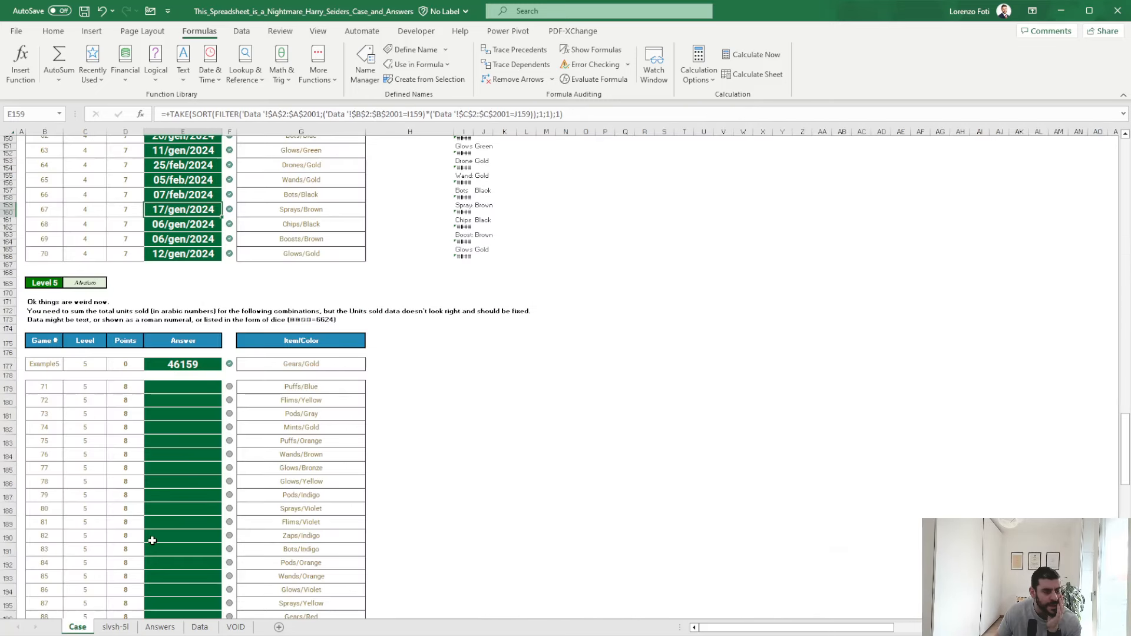
- Check the Level 5 totals on the slvsh-5l sheet and set the game selector in J4 to 71
click(115, 627)
scroll(142, 548, down, 20)
scroll(142, 548, down, 3)
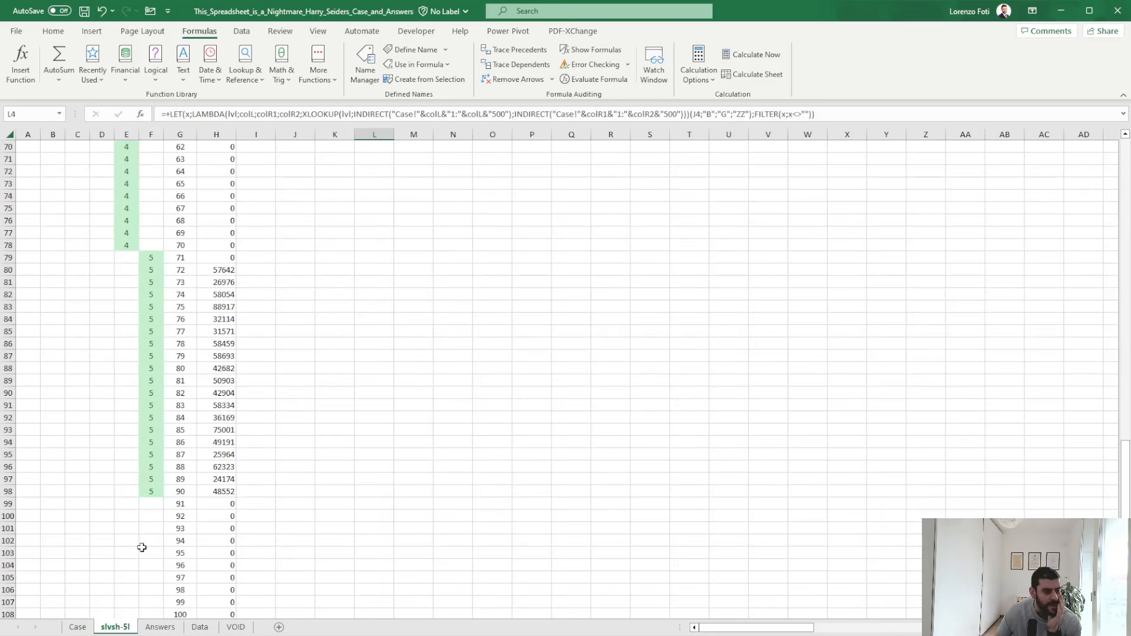
scroll(142, 548, up, 20)
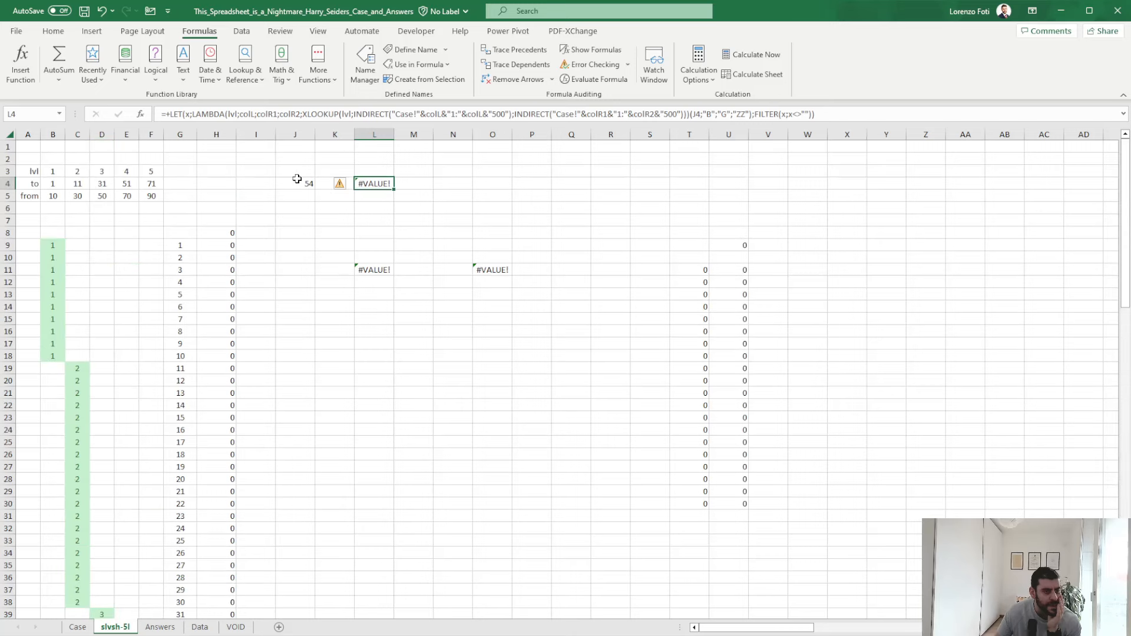
click(297, 183)
text(71)
key(Return)
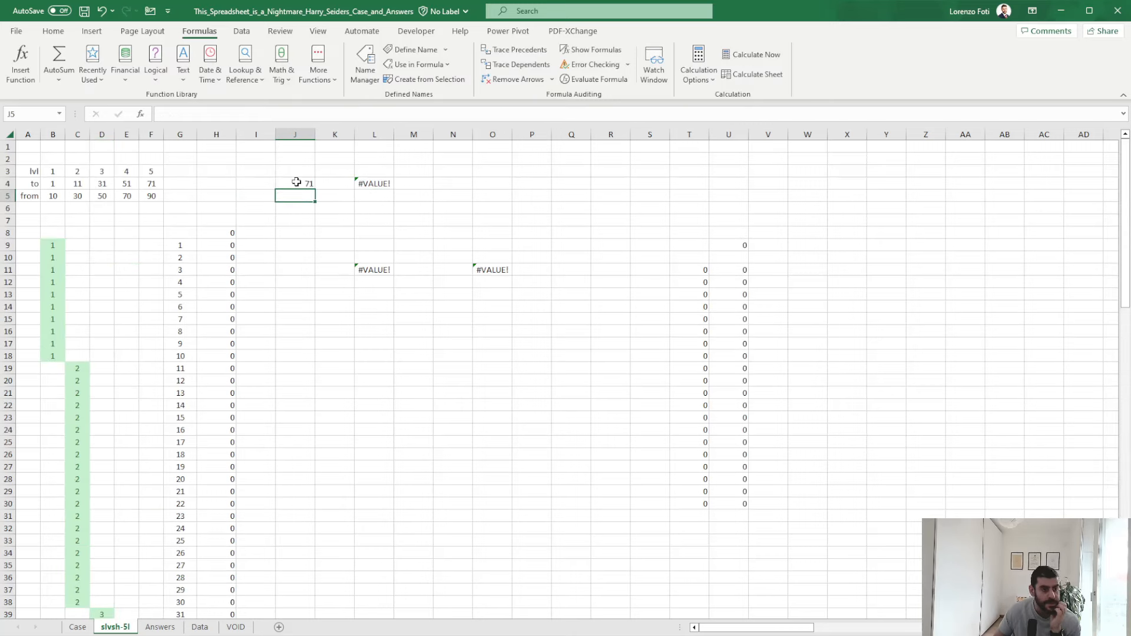
- Test the lookup with game 72 in J4 and return the selector to 71
click(297, 183)
text(72)
key(Return)
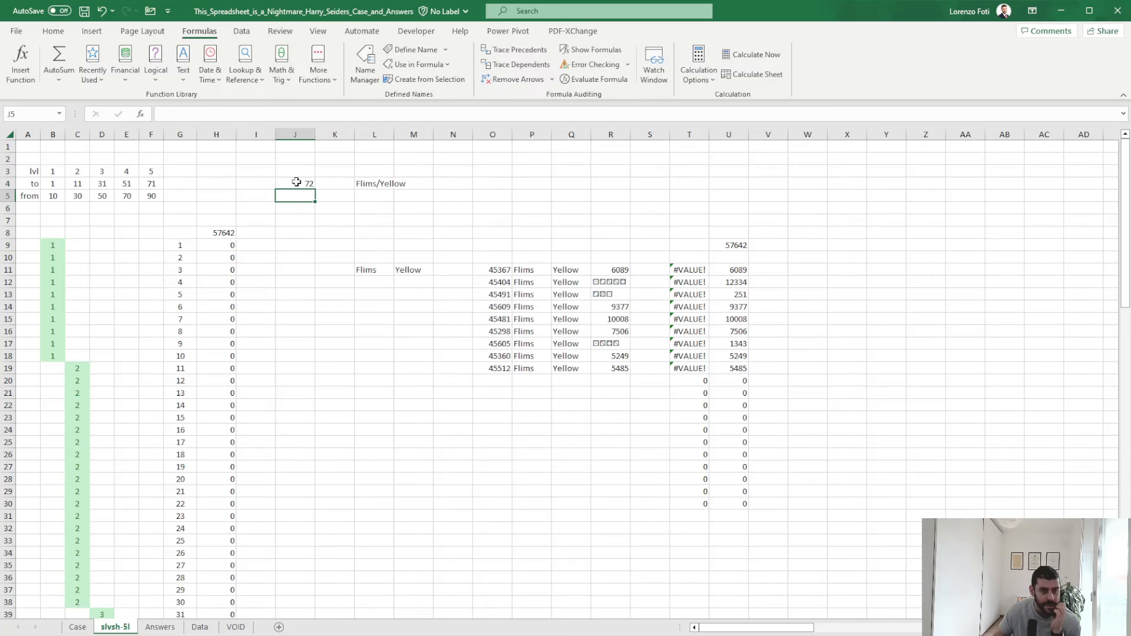
click(296, 182)
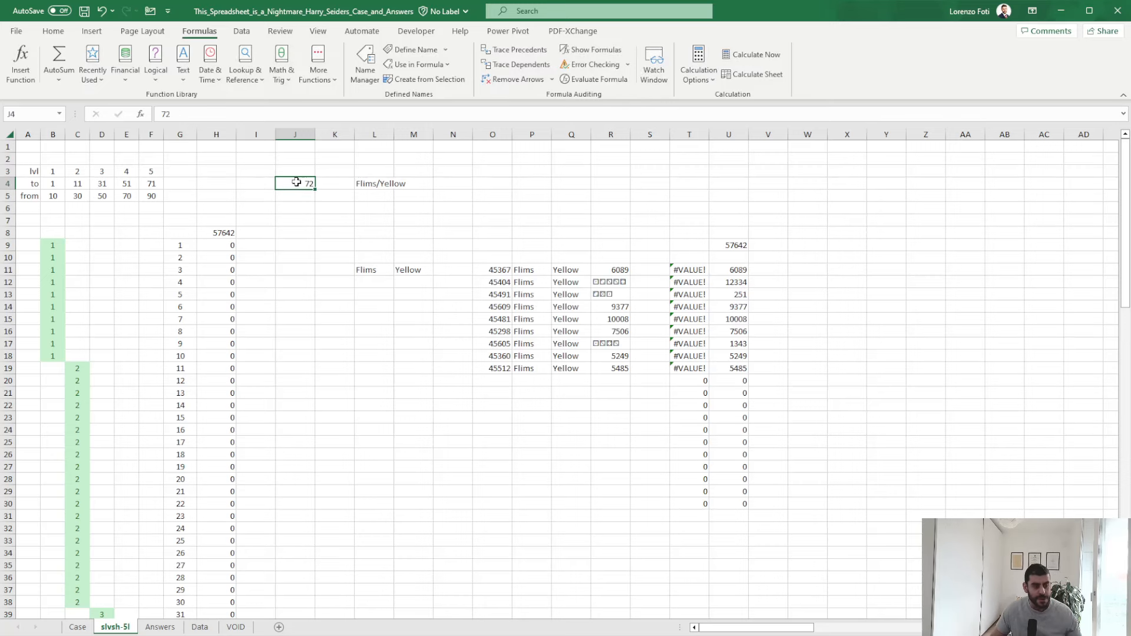
text(71)
key(Return)
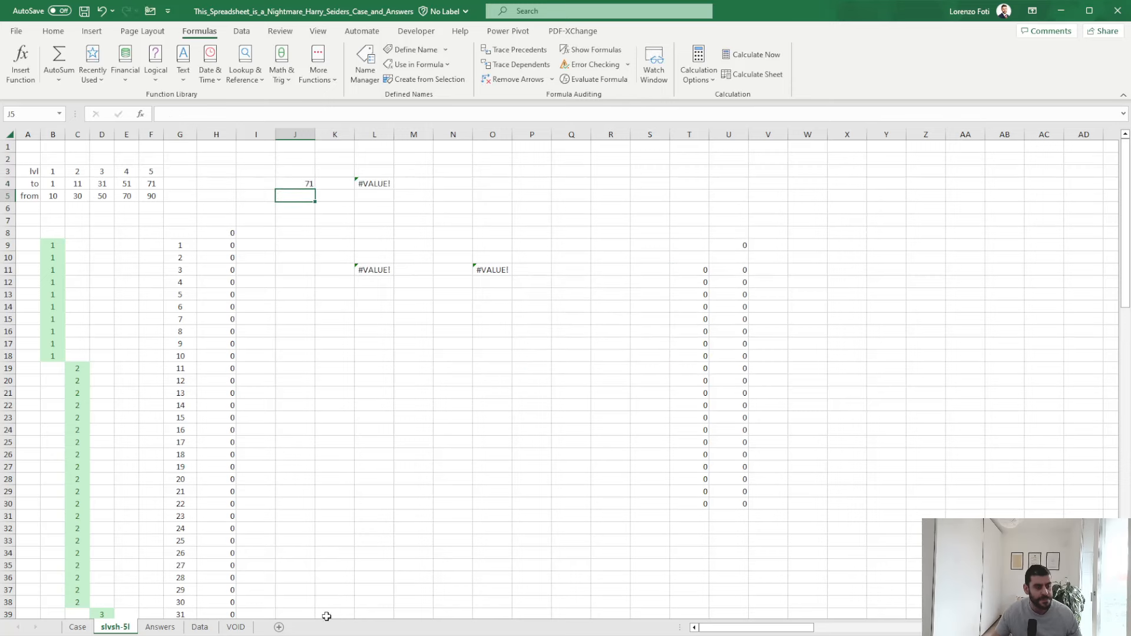
- Copy the data table totals for games 72 to 90 and paste them as values into the Level 5 answers on the Case sheet
scroll(326, 607, down, 20)
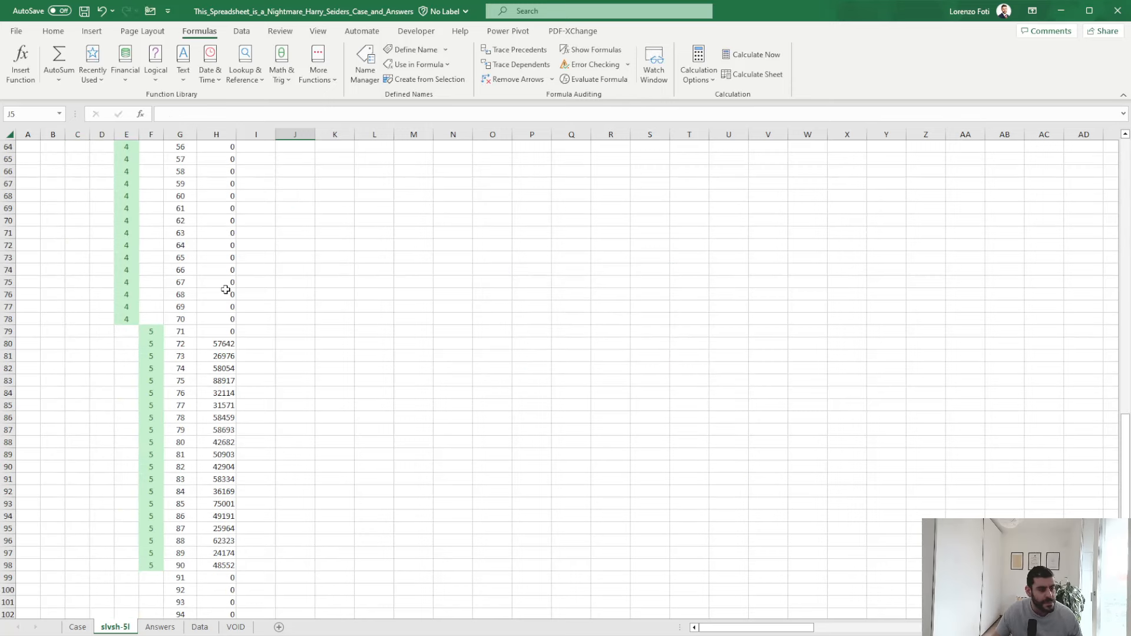
drag(224, 345, 224, 566)
key(ctrl+c)
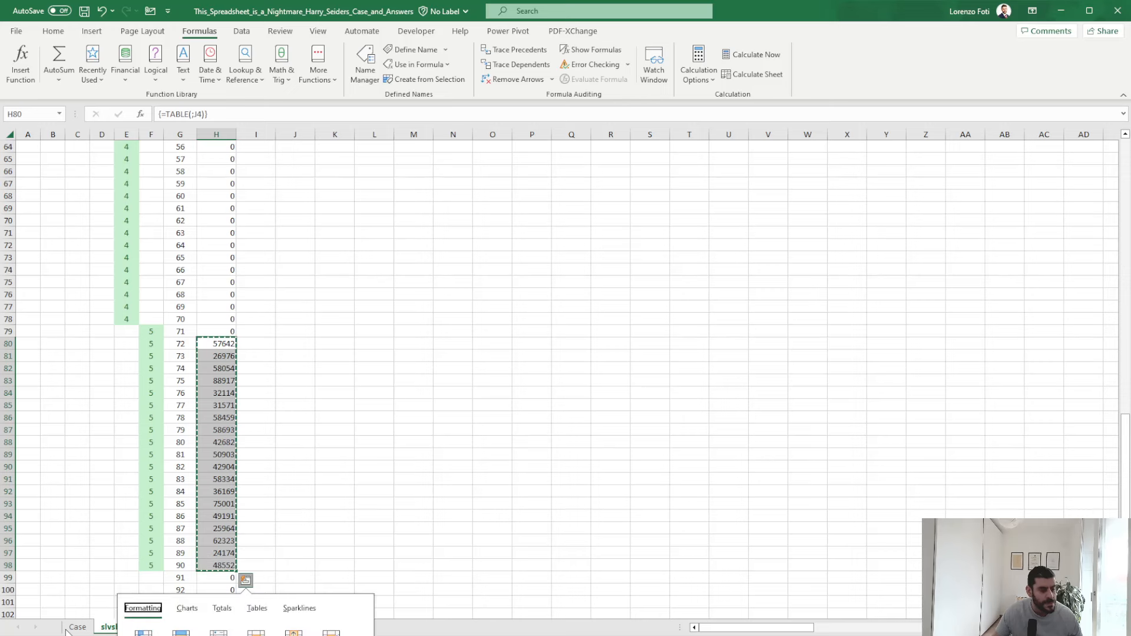
click(72, 628)
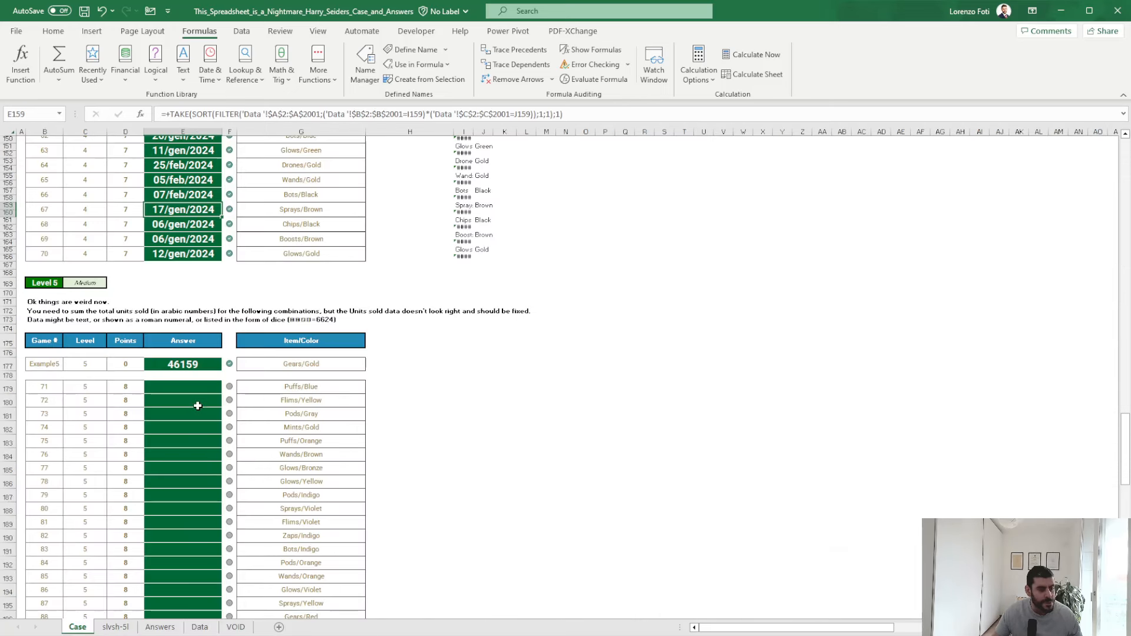
click(198, 405)
right_click(198, 405)
click(246, 482)
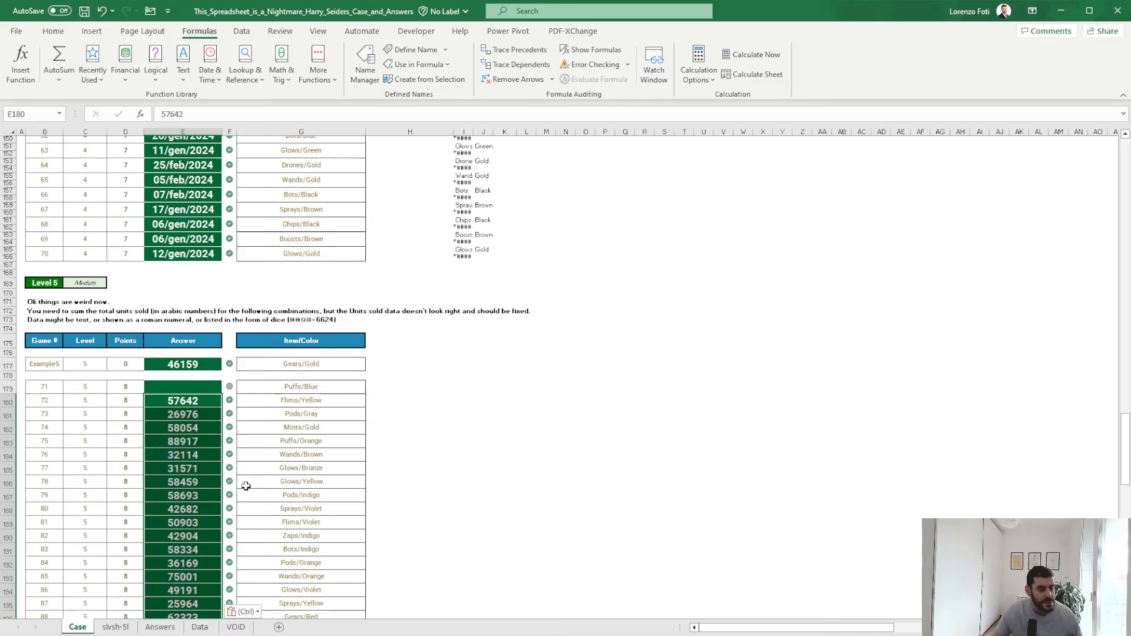
scroll(154, 468, down, 3)
- Overwrite the split item and color on the slvsh-5l sheet with Puffs in L11 and Blue in M11
click(99, 626)
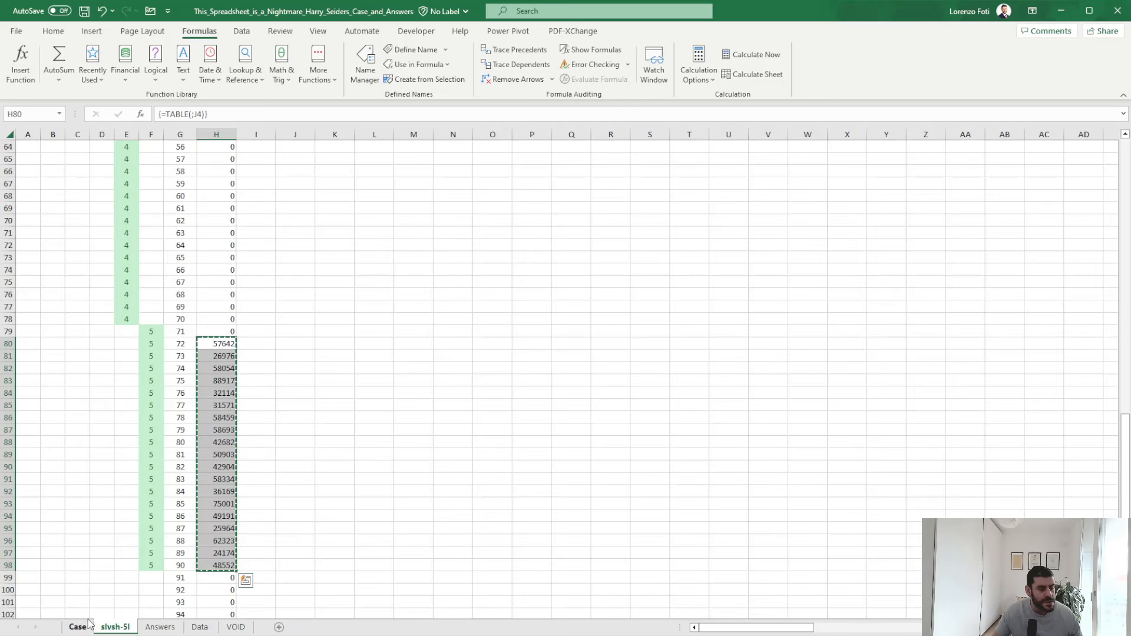
click(79, 627)
click(115, 627)
scroll(259, 451, up, 15)
click(380, 271)
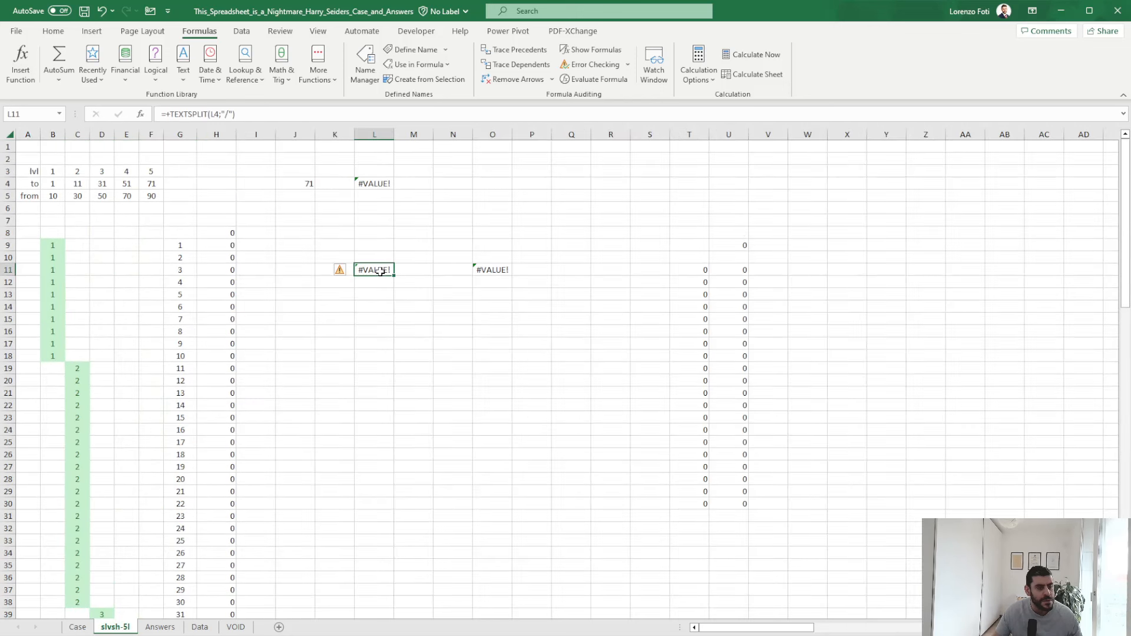
key(F2)
key(Escape)
text(Puffs)
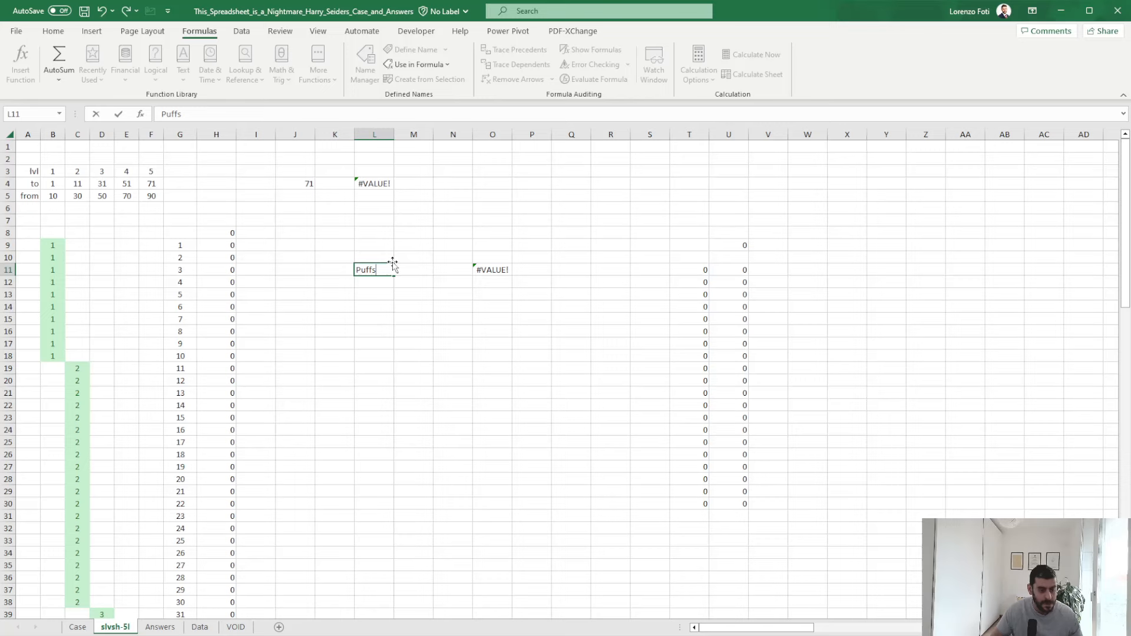
key(Tab)
text(Blue)
key(Return)
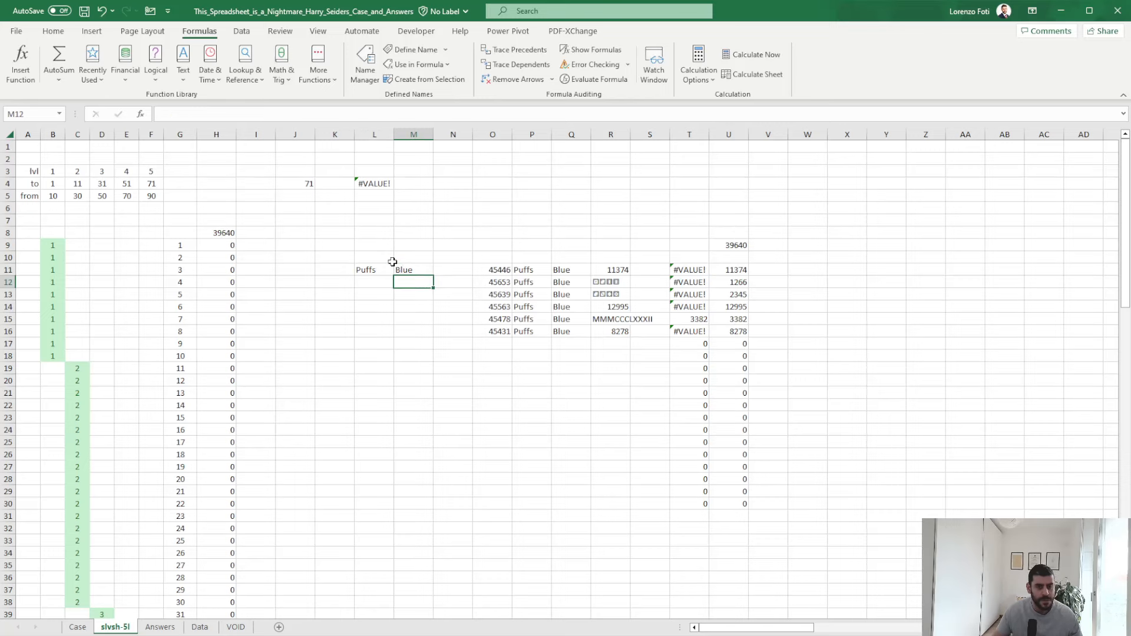
- Copy the unit total from U9 and paste it as a value into the game 71 answer on the Case sheet
click(736, 245)
key(ctrl+c)
click(77, 626)
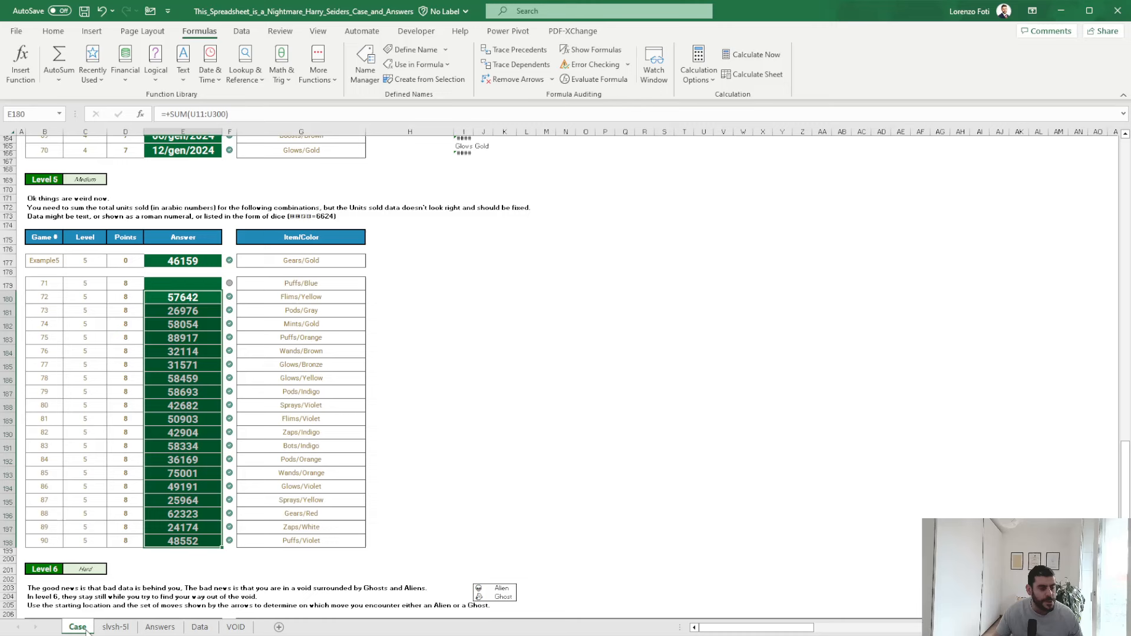
right_click(201, 284)
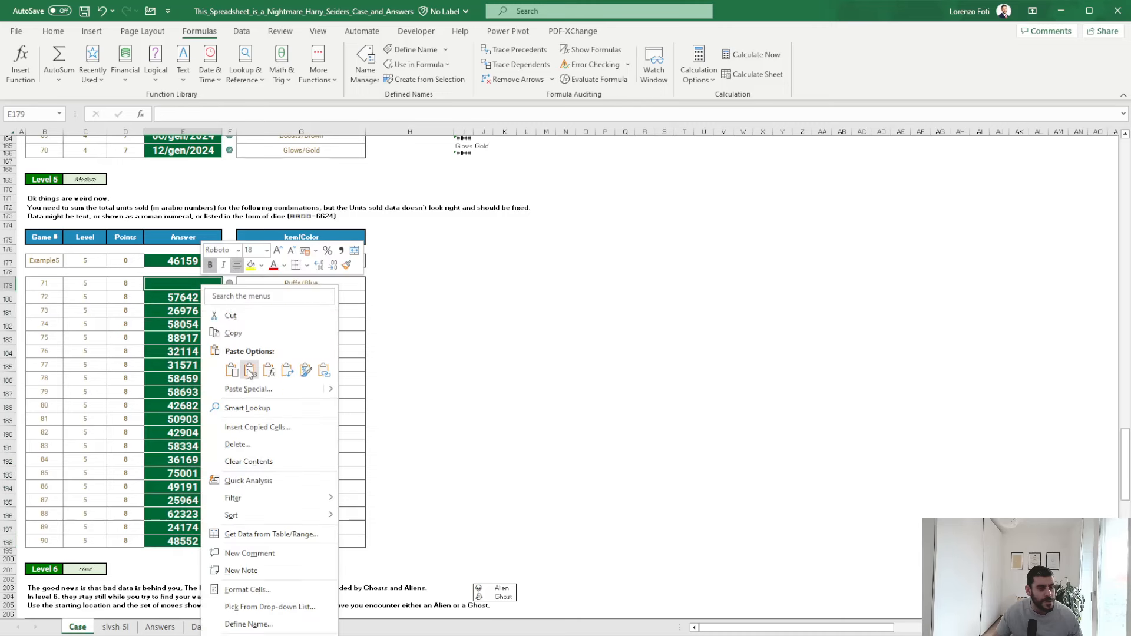
click(217, 369)
click(206, 365)
- Recheck the manual Puffs/Blue entry, and read the Level 6 instructions and move table on the Case sheet
click(115, 627)
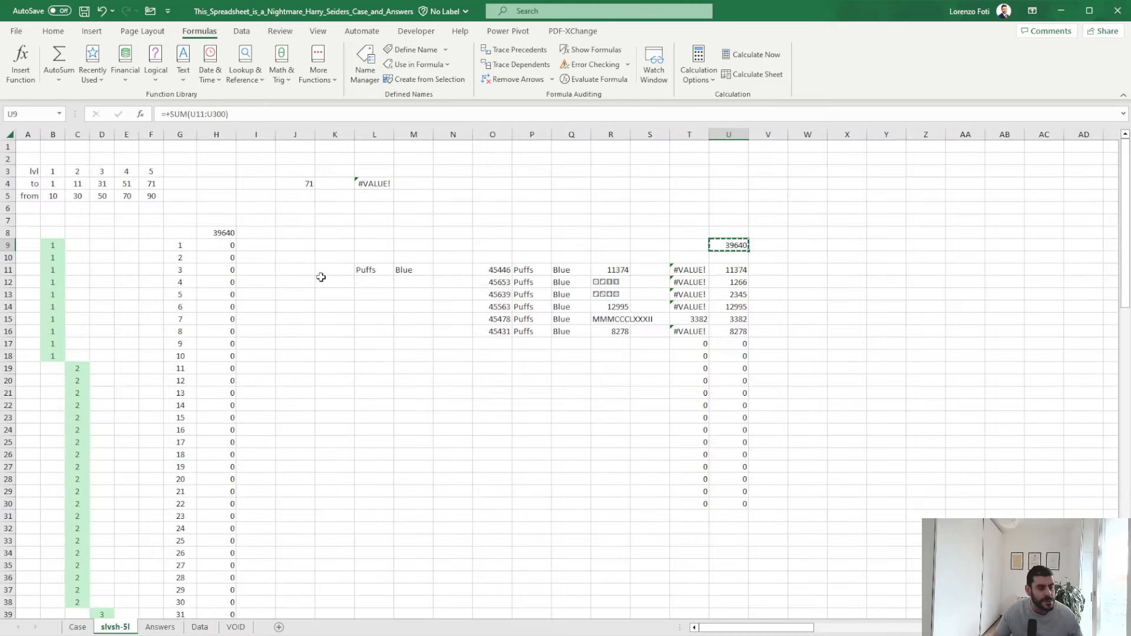
click(365, 269)
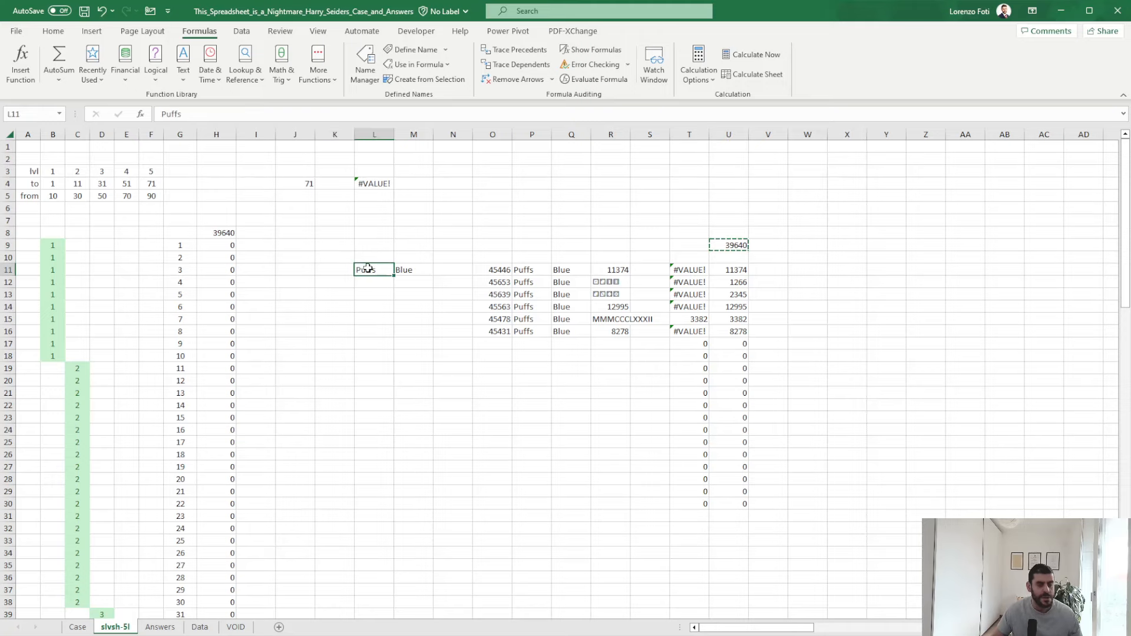
click(77, 629)
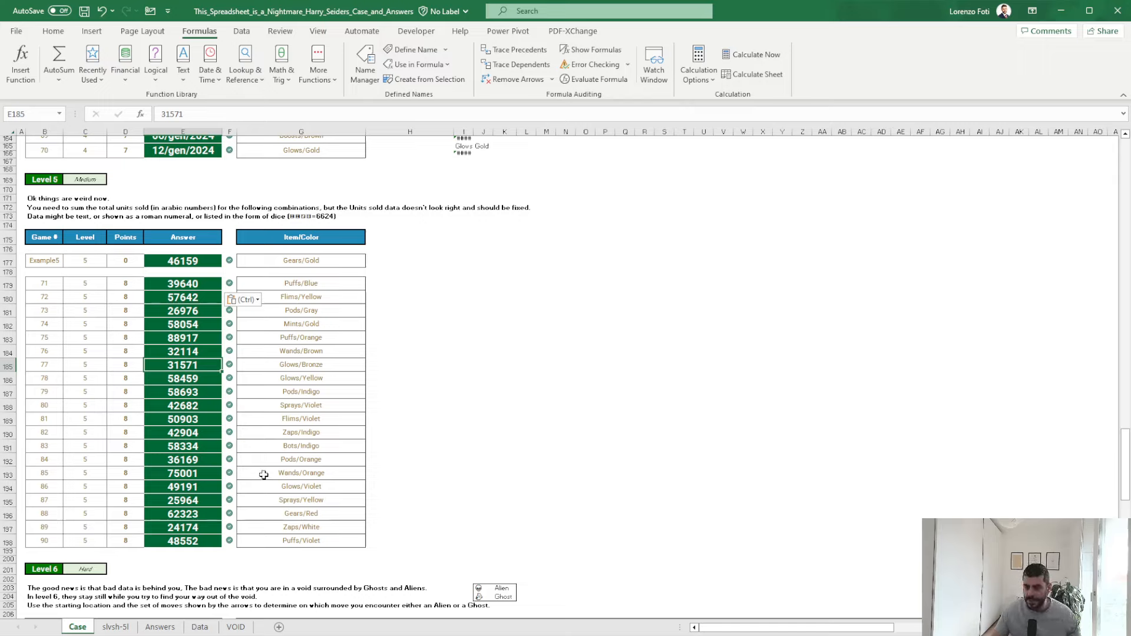
scroll(261, 468, down, 4)
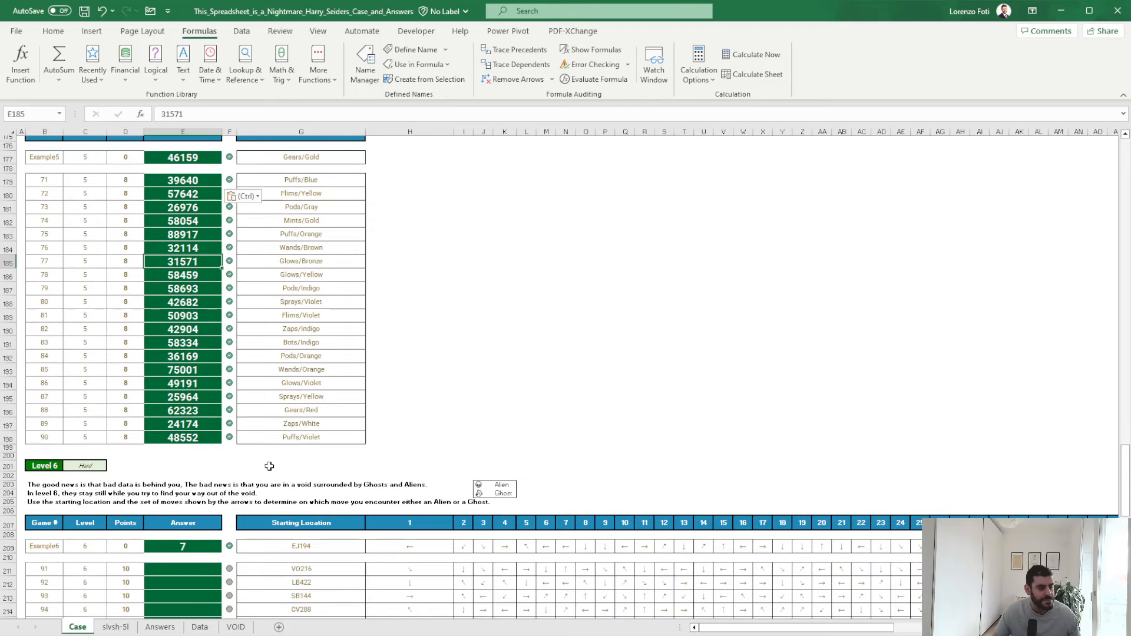
click(484, 383)
scroll(470, 401, down, 4)
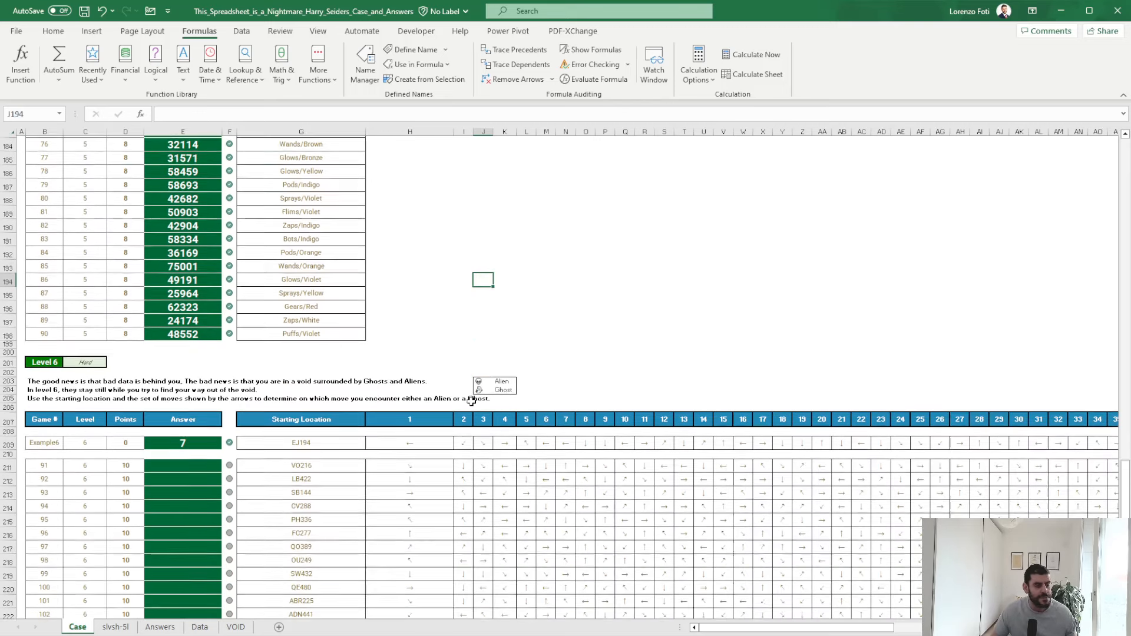
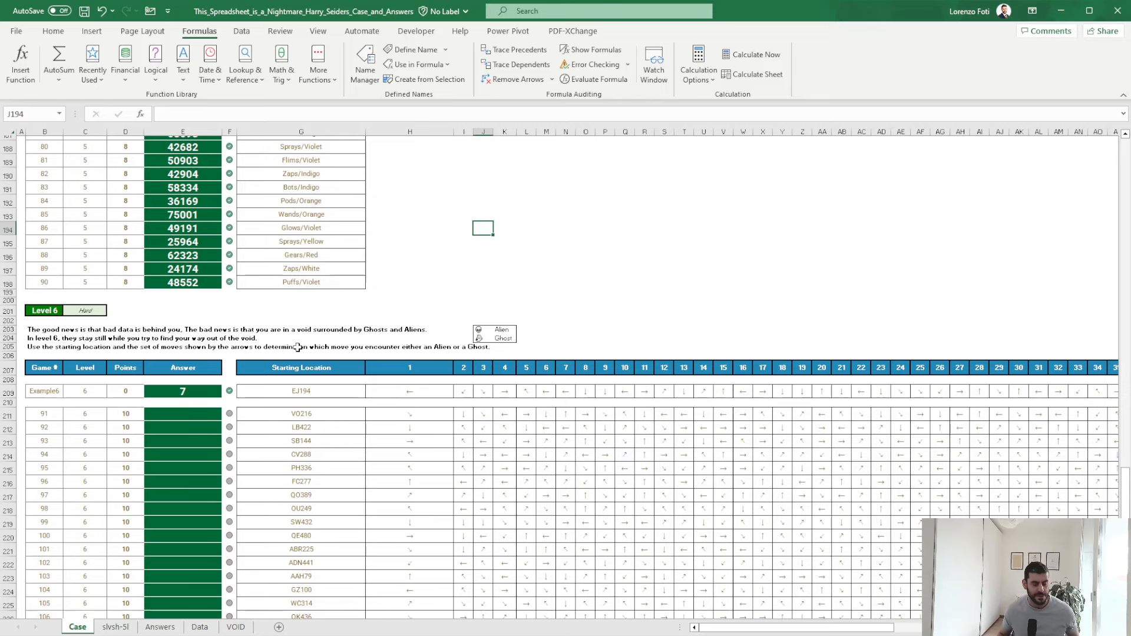
- Create a copy of the slvsh-5l sheet
click(116, 627)
key(m)
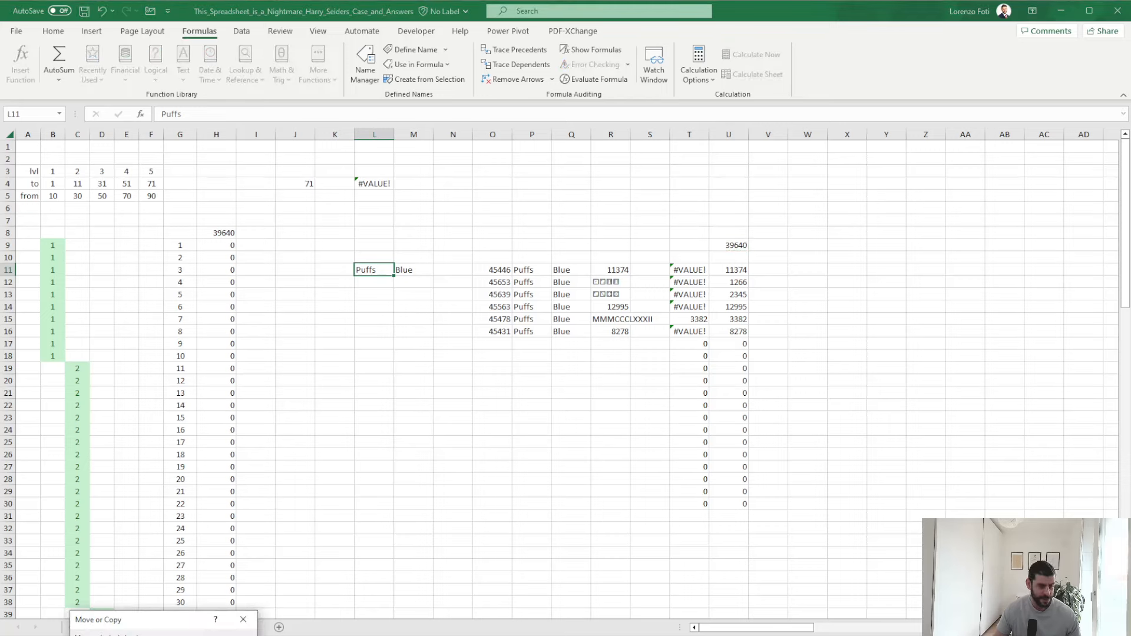
click(375, 454)
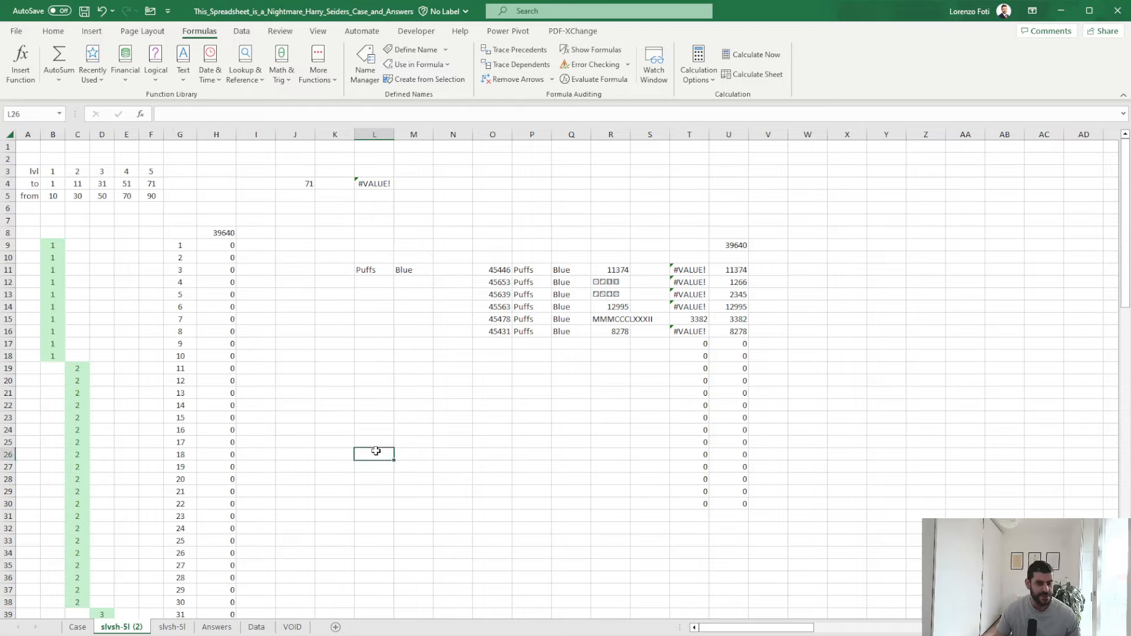
- Set the game selector in J4 of the copied sheet to Example6
click(309, 184)
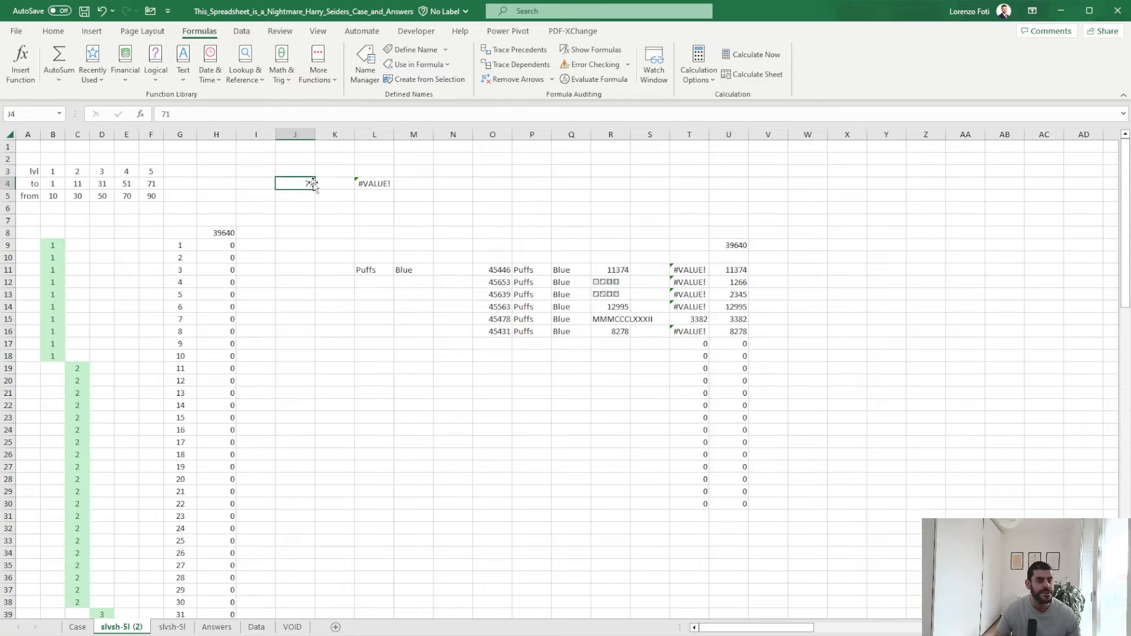
drag(169, 113, 51, 115)
text(Examp)
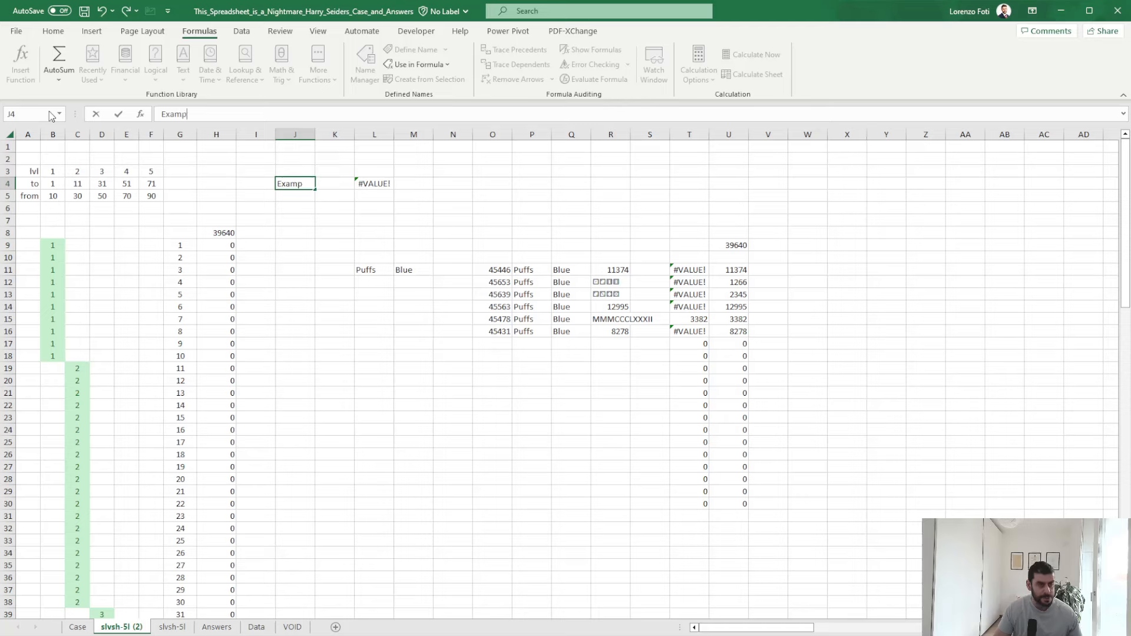
text(le5)
key(BackSpace)
text(6)
key(Return)
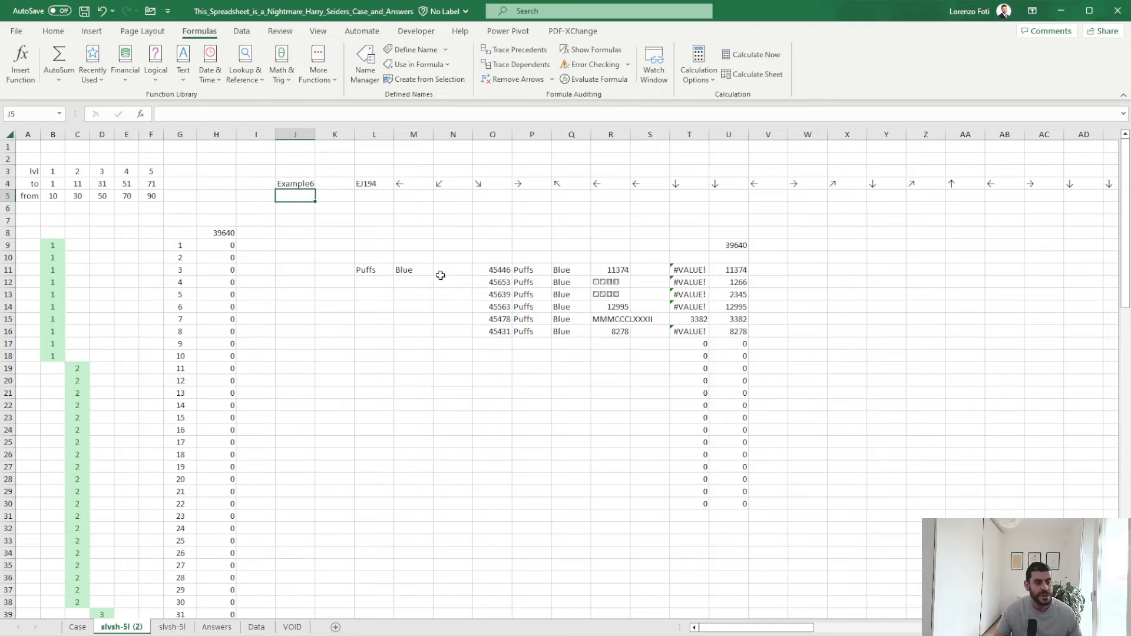
- Clear the old Level 5 calculations from L9 across to column V and down to the end of the copied sheet
click(389, 269)
key(shift+Up)
key(shift+Up)
key(shift+Right)
key(shift+Right)
key(shift+Right)
key(shift+Right)
key(shift+Right)
key(shift+Right)
key(shift+Right)
key(shift+Right)
key(shift+Right)
key(shift+Right)
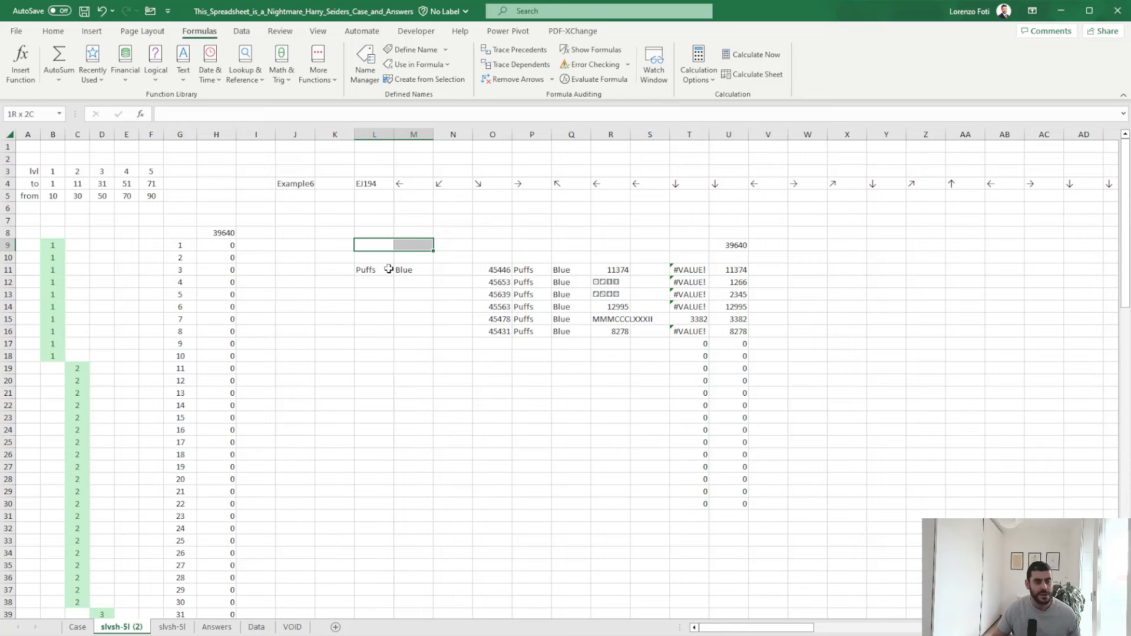
key(ctrl+shift+Down)
key(Delete)
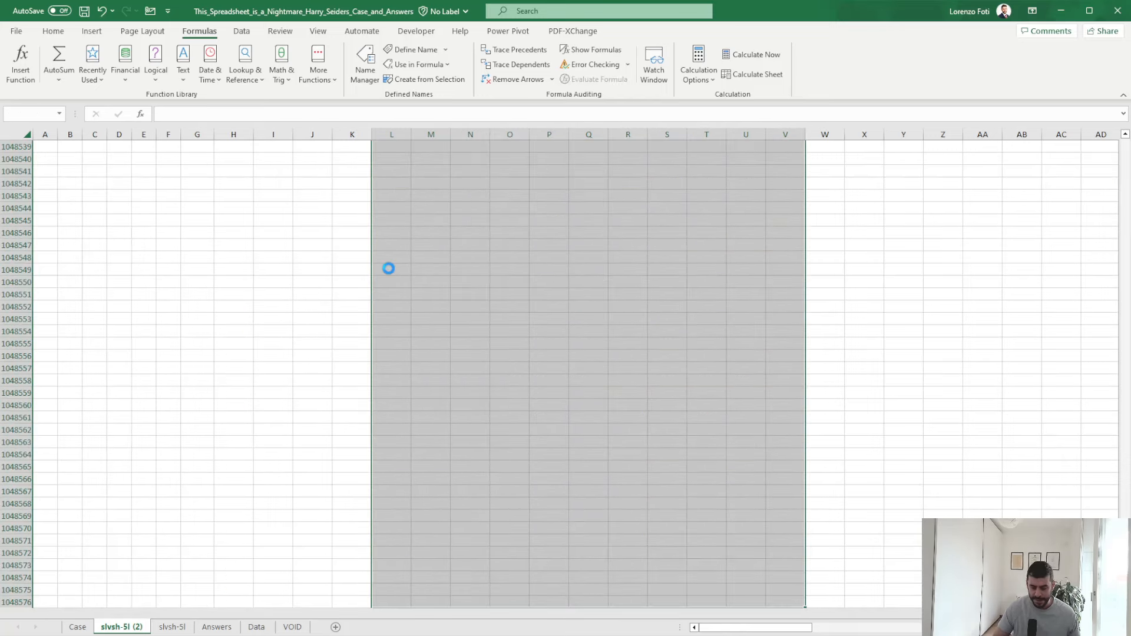
- Reference the starting location from L4 in cell L10
key(Up)
key(Left)
key(Down)
key(Right)
key(Down)
text(+)
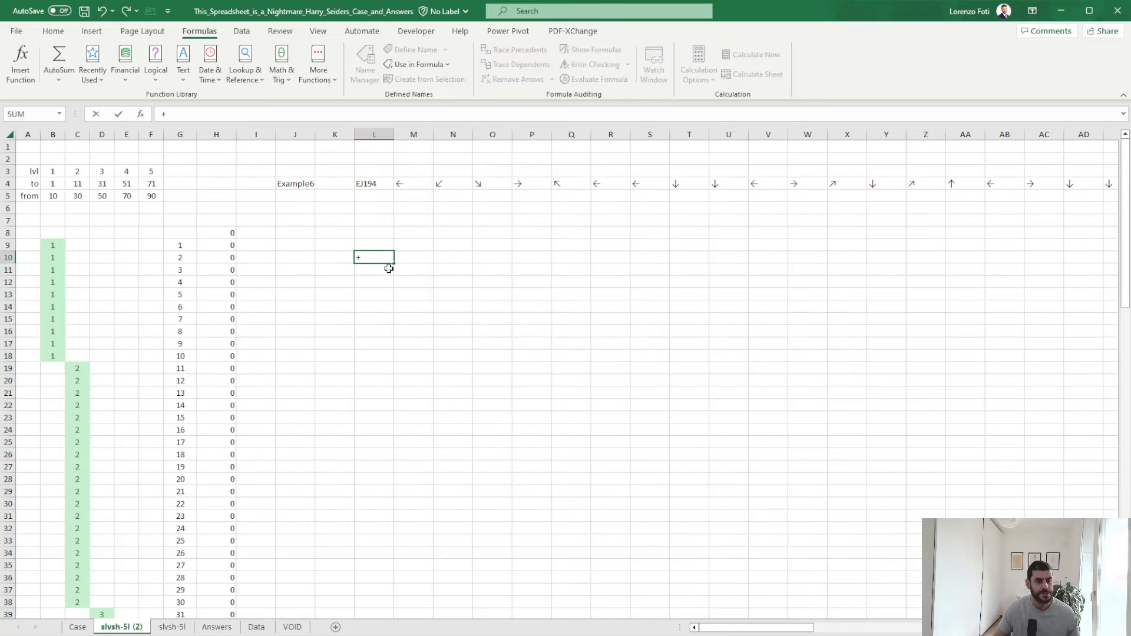
key(Up)
key(Up)
key(Up)
key(Up)
key(Up)
key(Up)
key(Return)
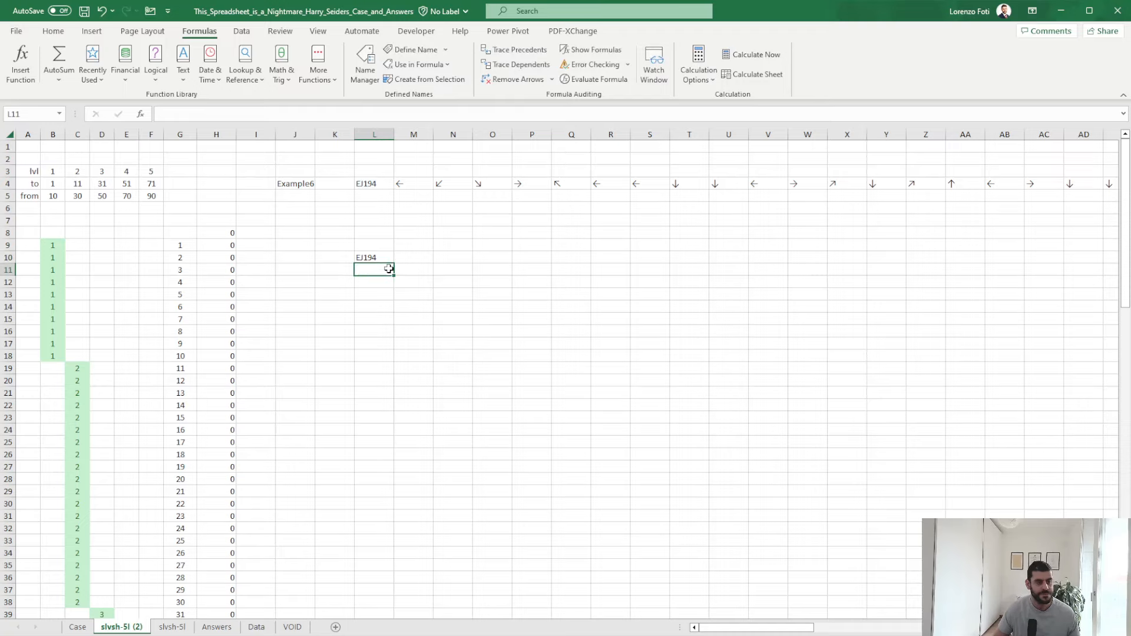
key(Up)
key(Right)
text(+)
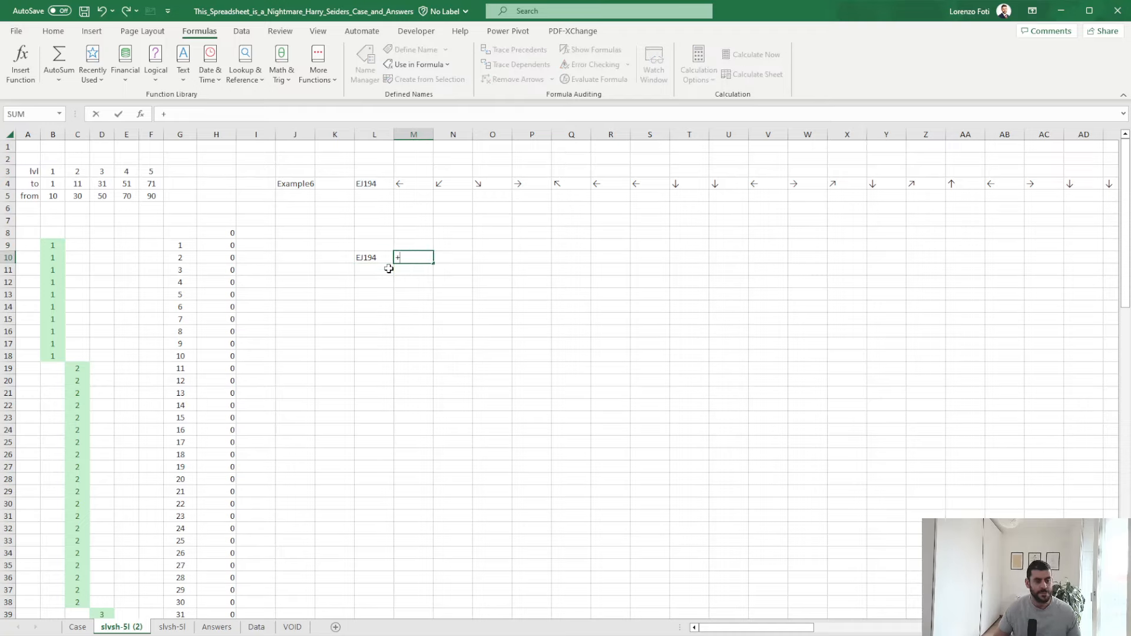
key(Escape)
key(Left)
key(Left)
key(Right)
key(Right)
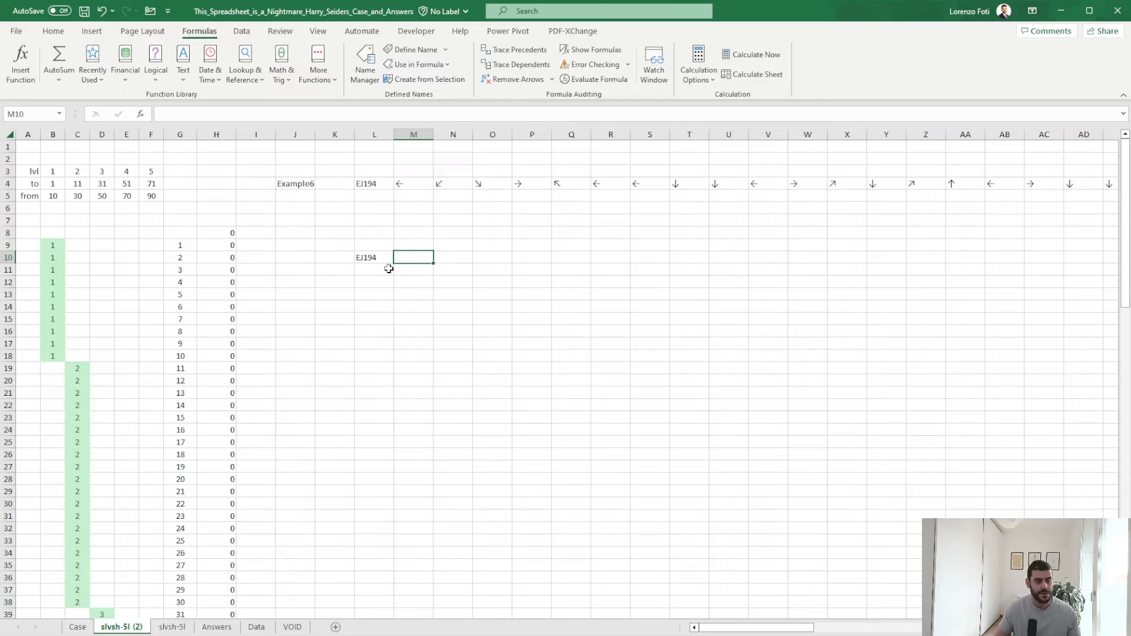
- List the arrow moves vertically from M10 with TRANSPOSE of M4:CX4
text(+tr)
key(Tab)
key(Up)
key(Up)
key(Up)
key(Up)
key(Up)
key(Up)
key(ctrl+shift+Right)
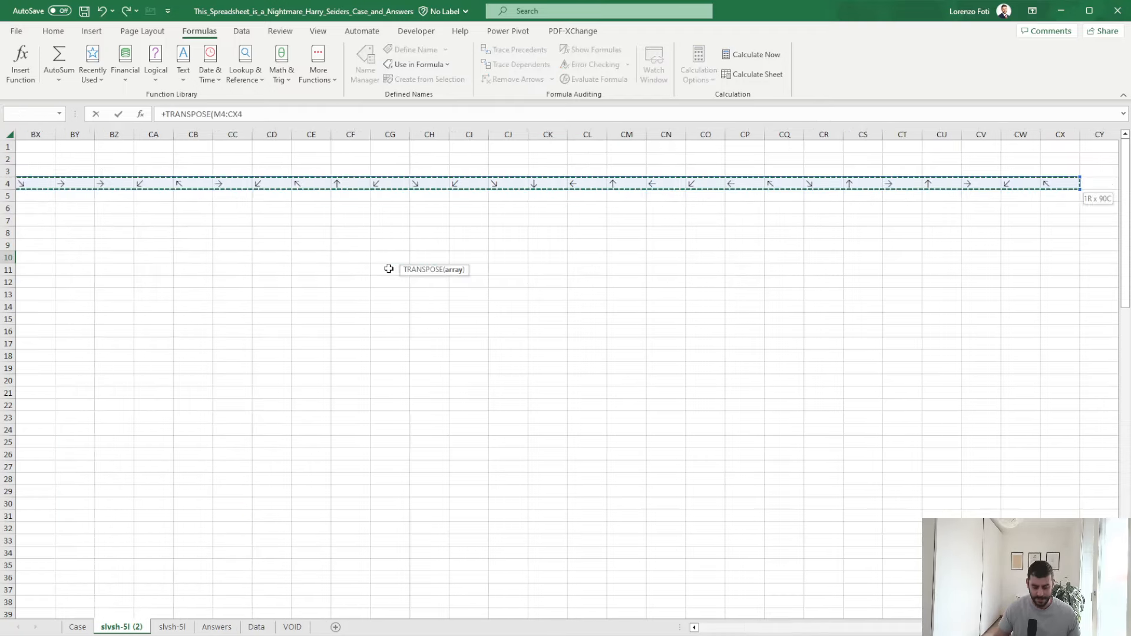
key(Return)
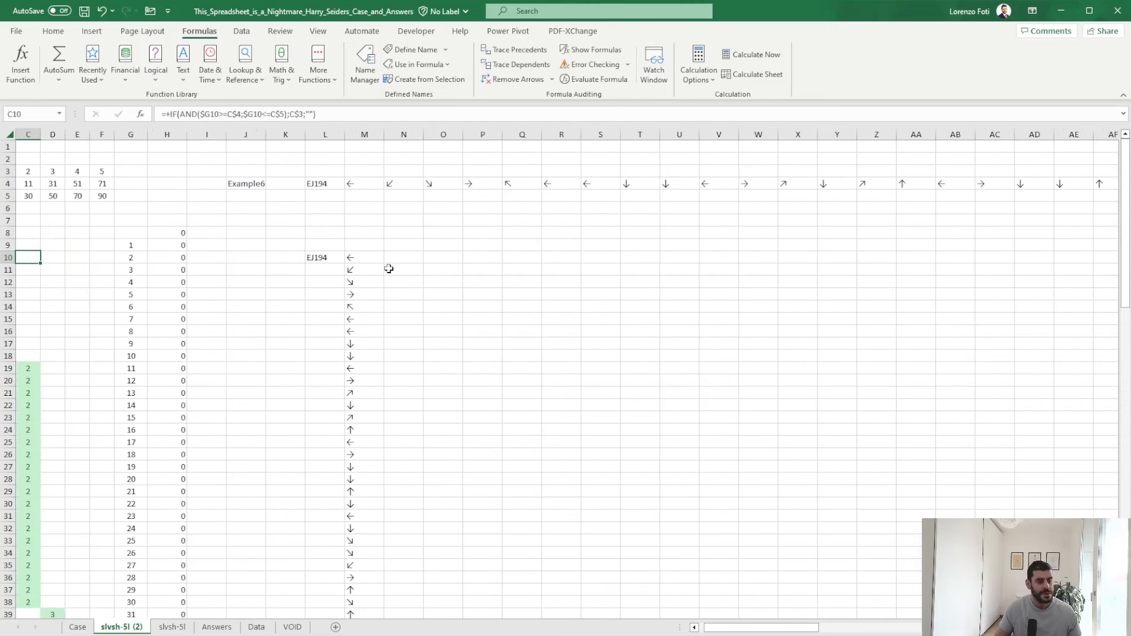
- Convert the first arrow in M10 to its row and column offsets in N10 with my.arrowToOffset
key(Left)
key(Right)
key(Right)
key(Right)
key(Right)
key(Right)
key(Right)
key(Right)
key(Right)
key(Right)
key(Right)
key(Right)
key(Right)
key(Right)
key(Left)
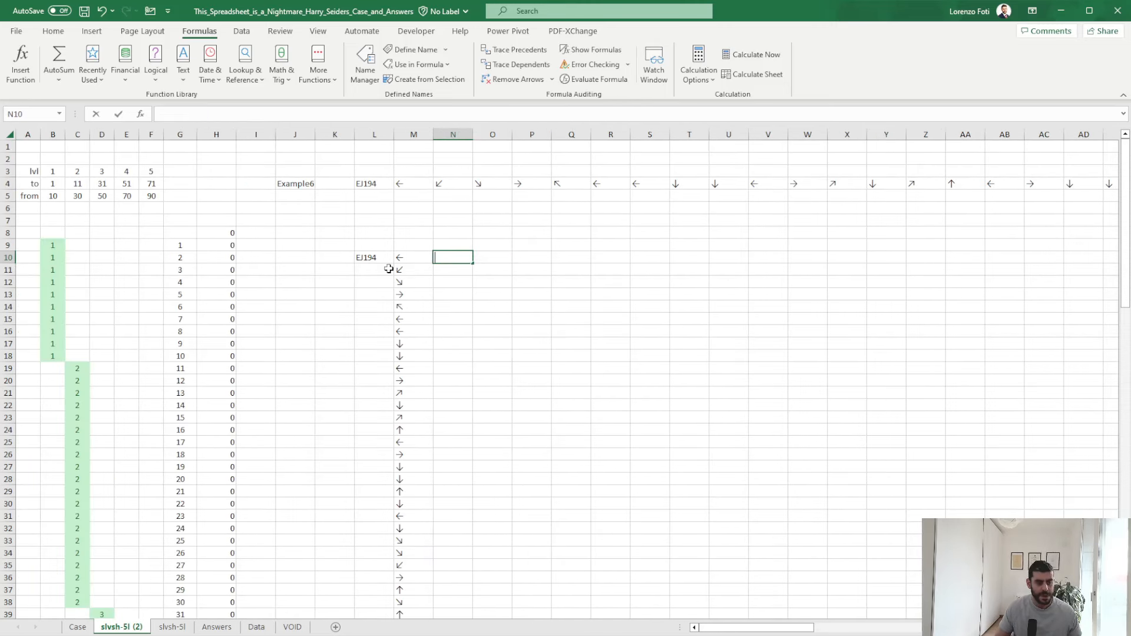
text(+my.ge)
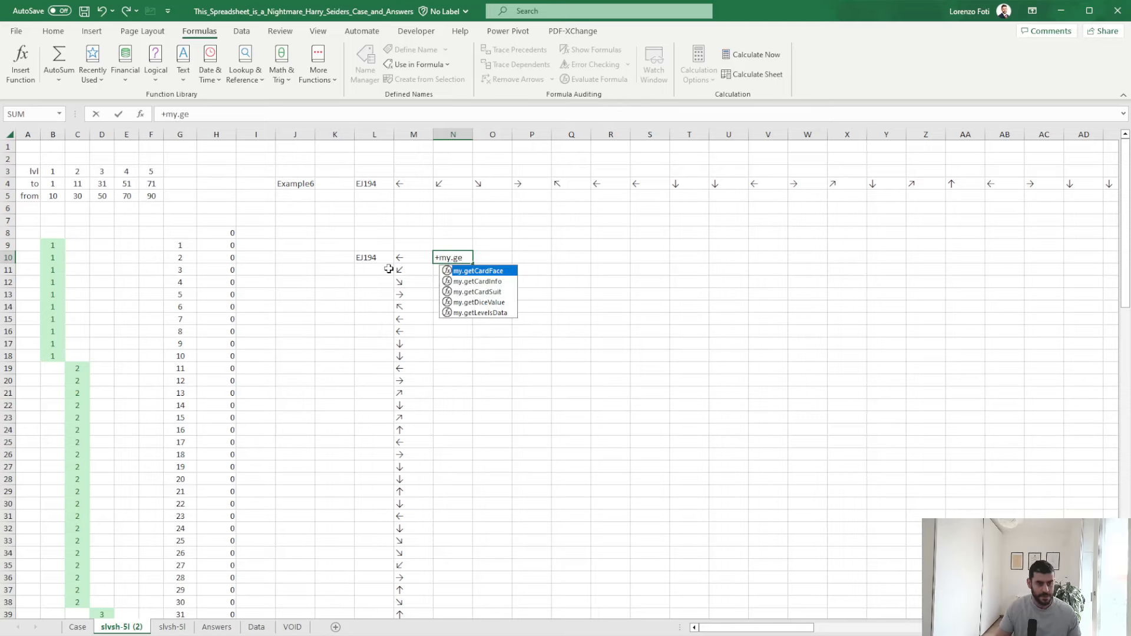
key(BackSpace)
key(BackSpace)
key(Tab)
key(Left)
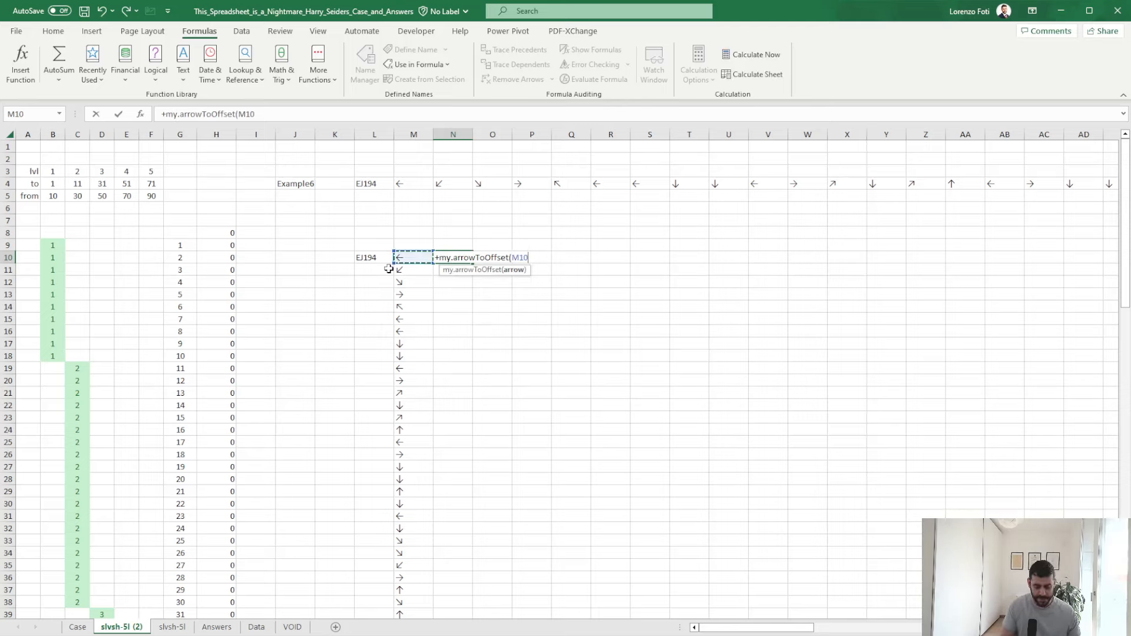
key(Return)
- Get the row number of the location in L10 in cell P10 with ROW and INDIRECT
key(Up)
key(Right)
key(Right)
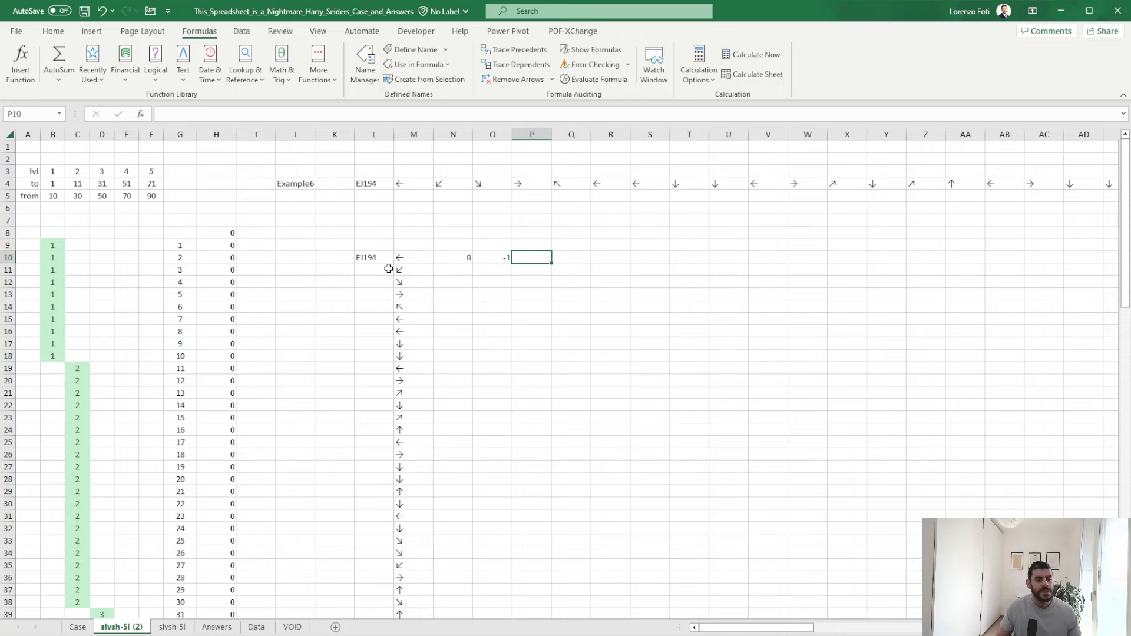
text(+row(INDIRECT()
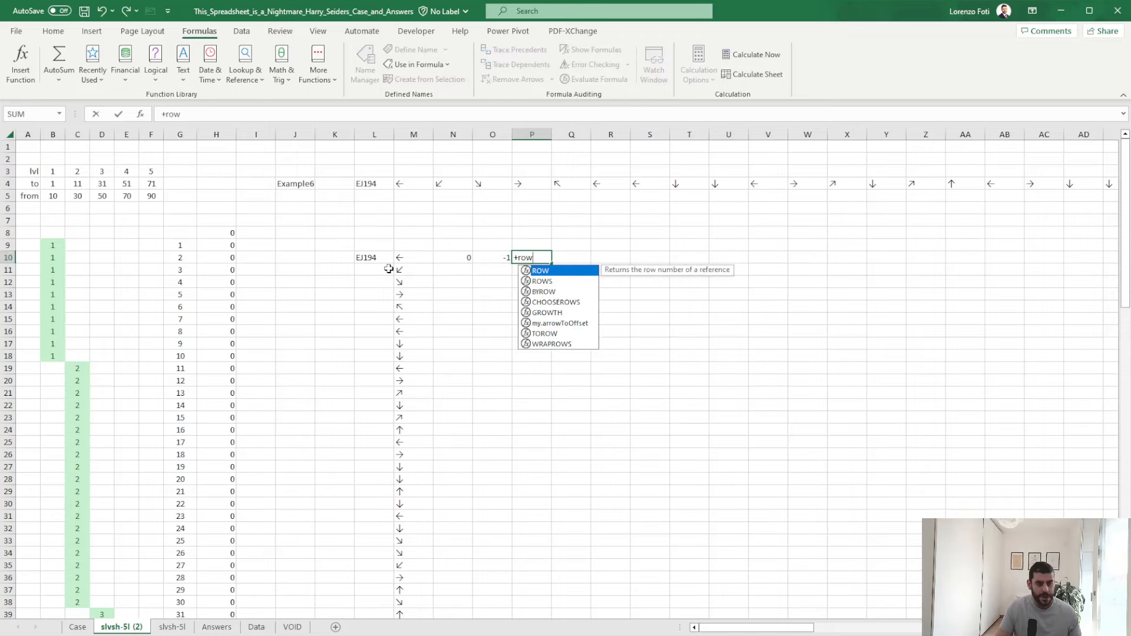
key(Left)
key(Left)
key(Left)
key(Left)
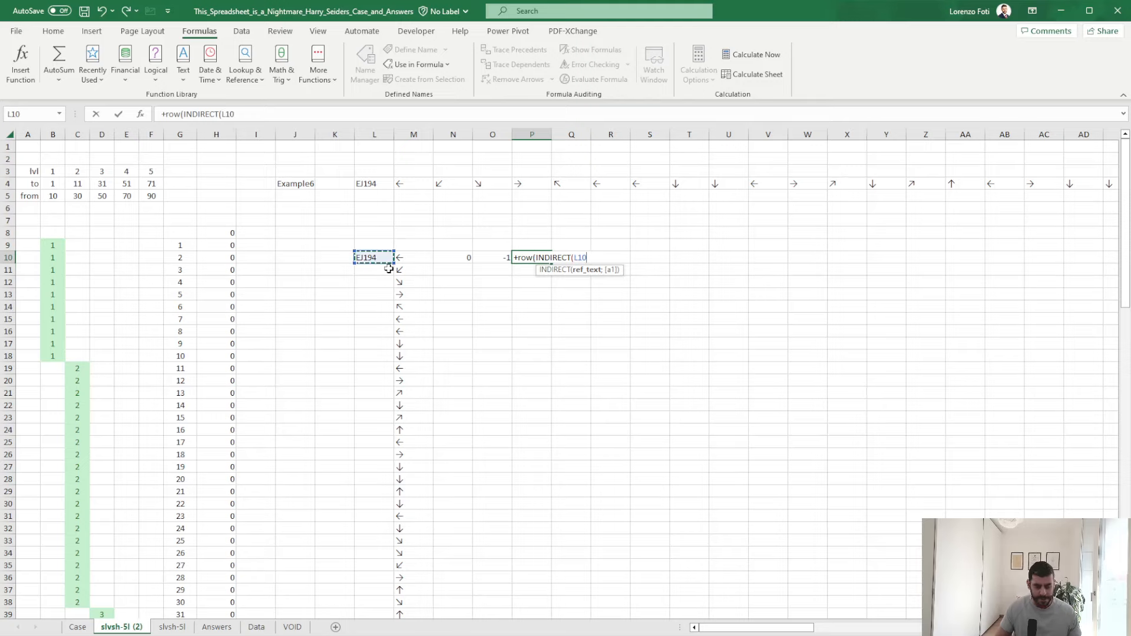
text()))
key(Return)
- Get the column number of the location in L10 in cell Q10 with COLUMN and INDIRECT
key(Up)
key(Right)
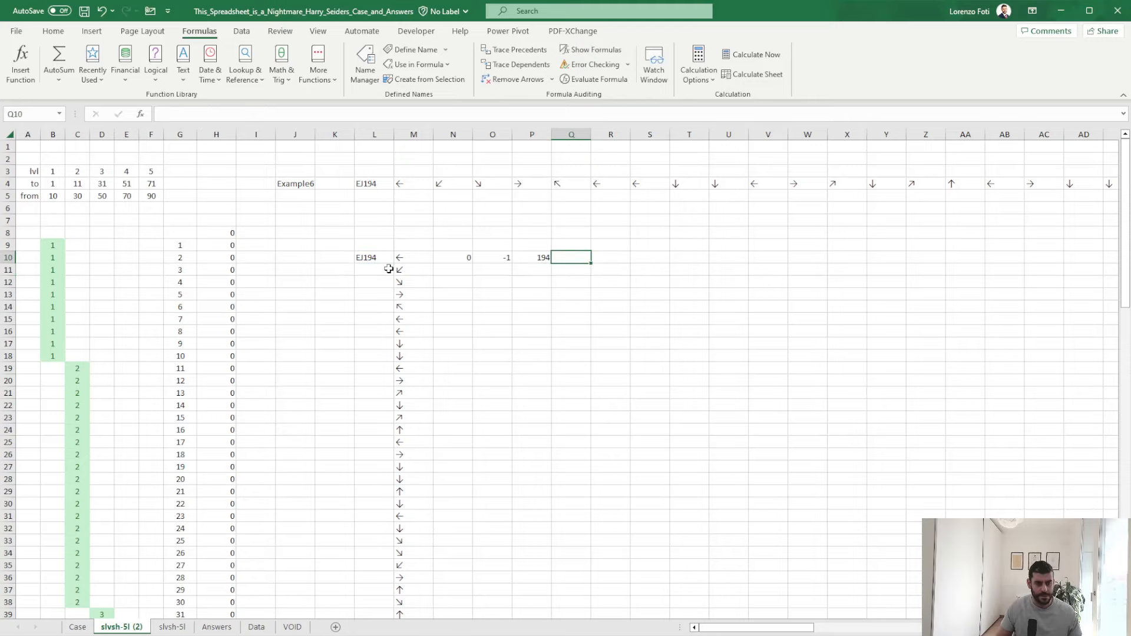
text(+col)
key(Tab)
text(uin)
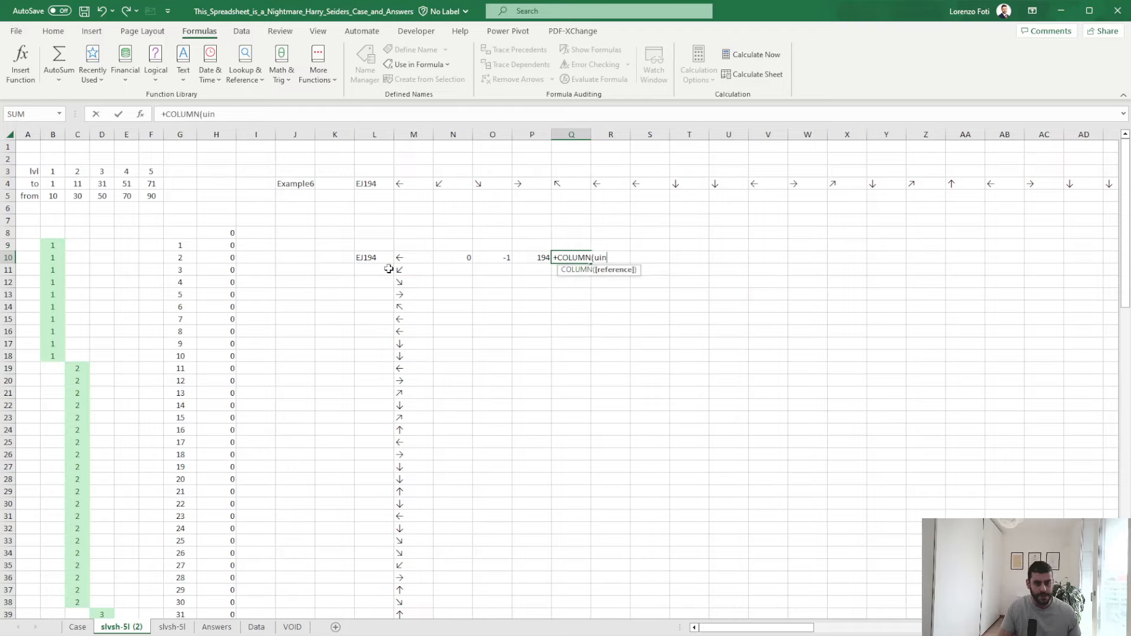
key(Down)
key(Tab)
key(Left)
key(Left)
key(Left)
key(Left)
key(Left)
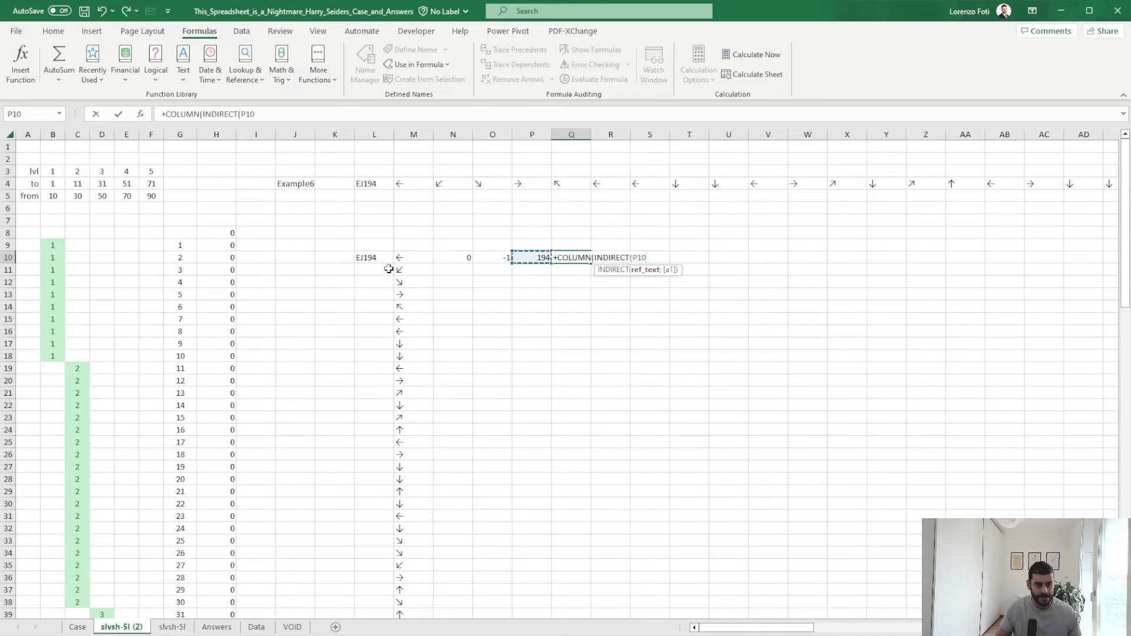
text()))
key(Return)
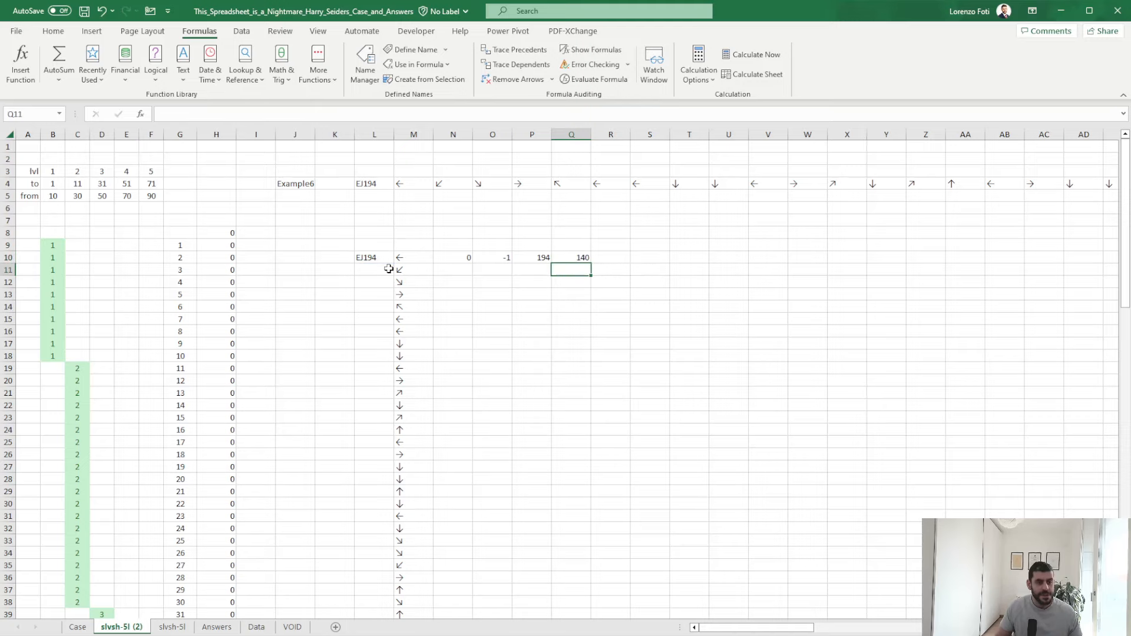
- Add the row offset N10 to P10 in cell R10 and fill the formula across to S10 for the column
key(Up)
key(Left)
key(Right)
key(Right)
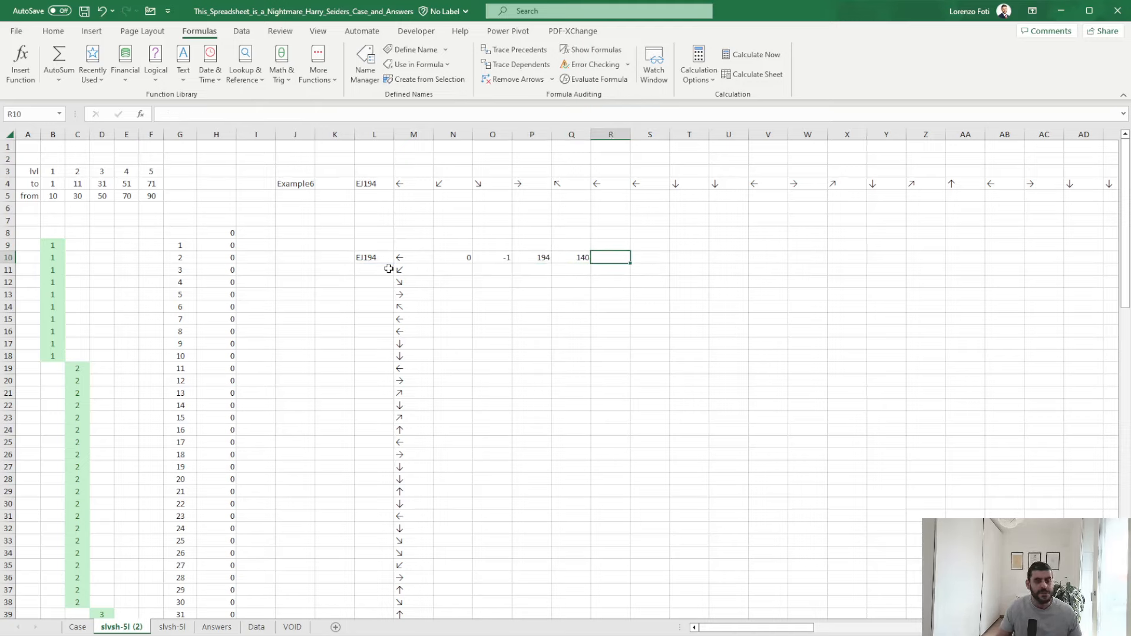
text(+)
key(Left)
key(Left)
key(Left)
key(Left)
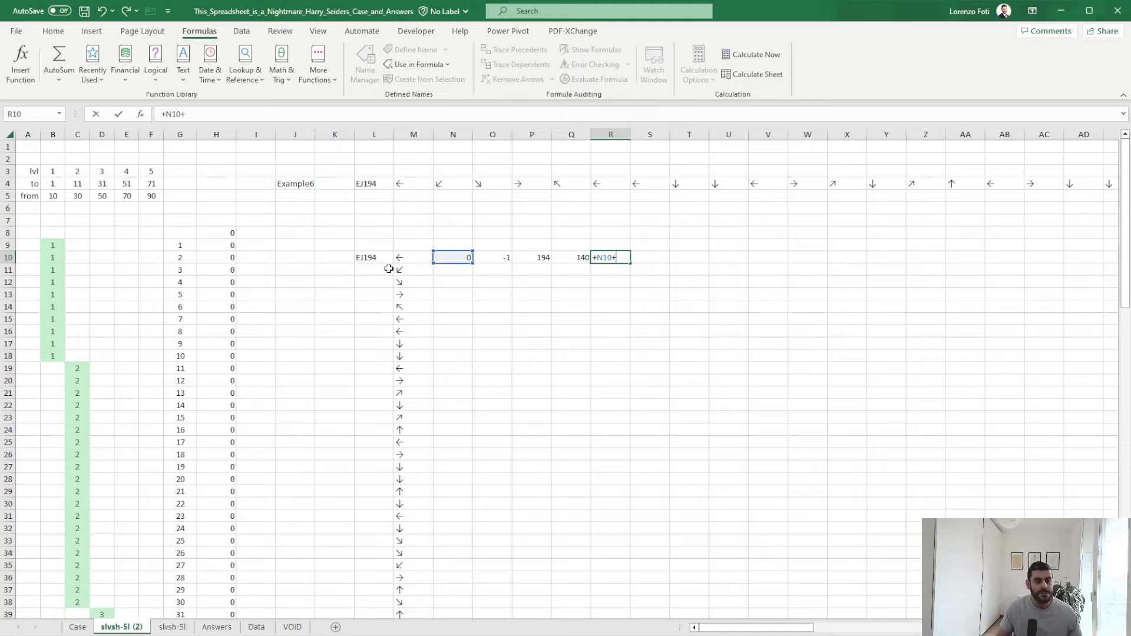
text(+)
key(Left)
key(Left)
key(Return)
key(Right)
key(ctrl+r)
- Build the new location in T10 as a relative reference with ADDRESS(R10;S10;4)
key(Right)
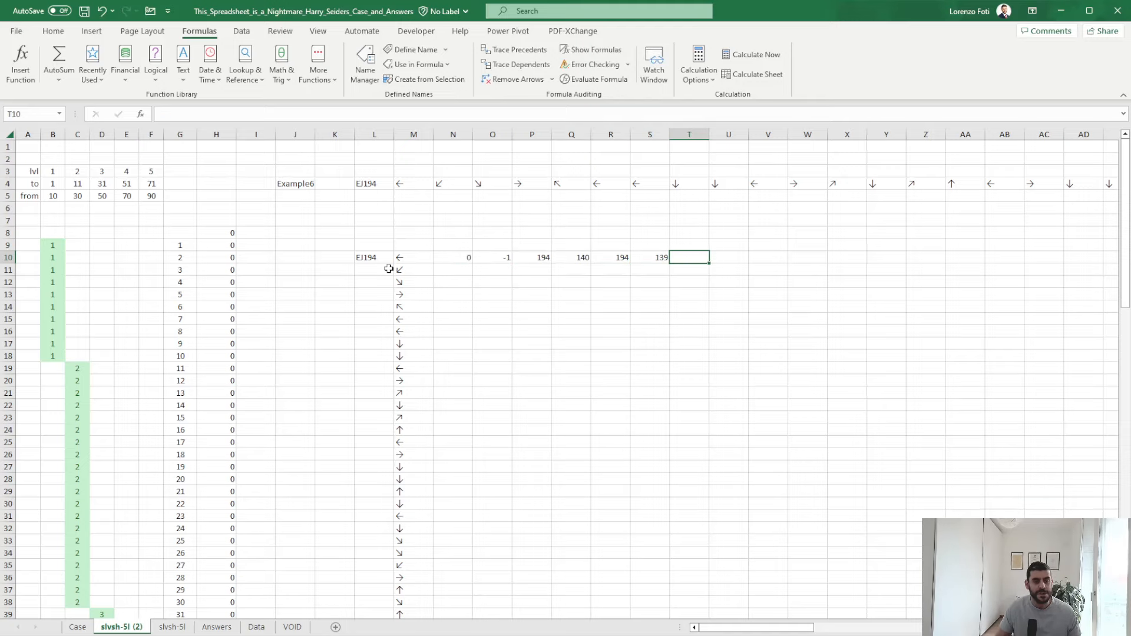
text(+ad)
key(Tab)
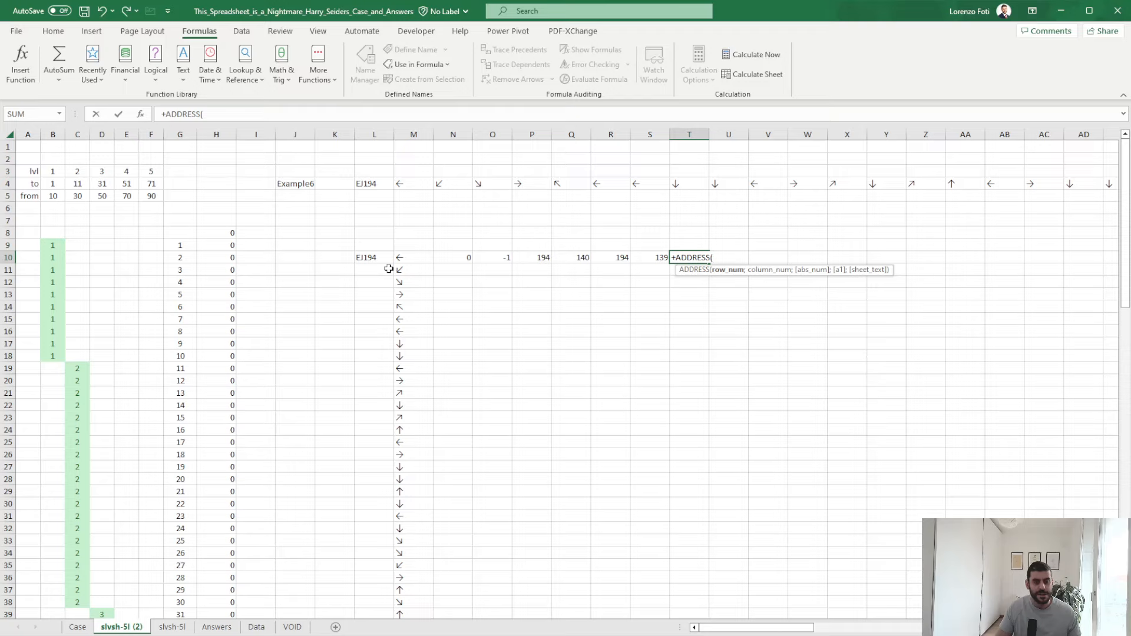
key(Left)
key(Left)
text(;)
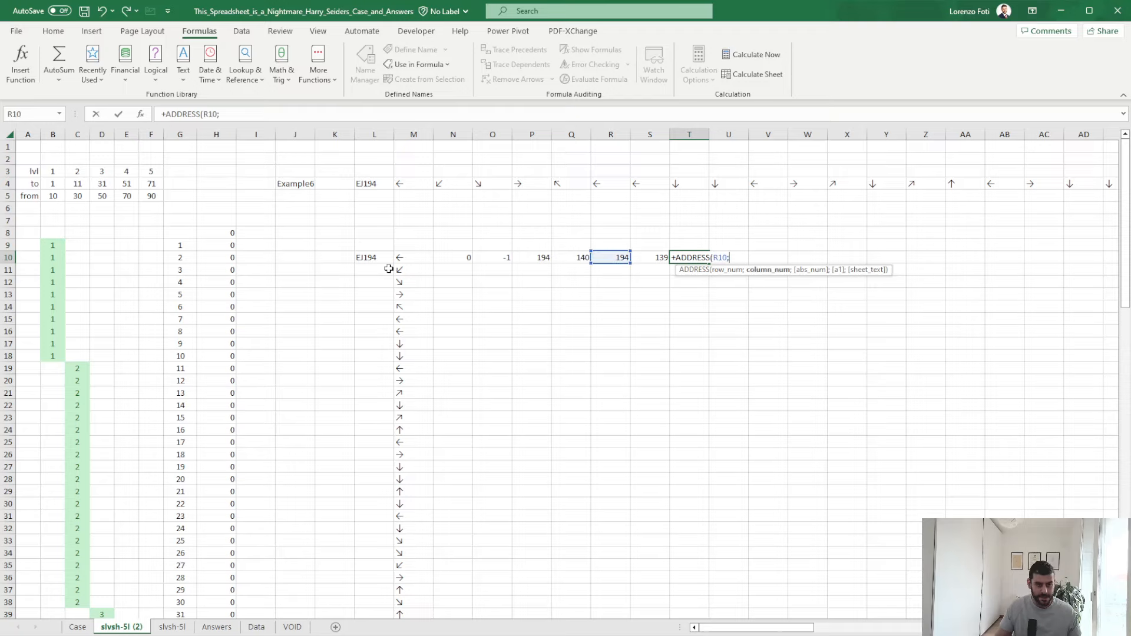
key(Left)
text(;4))
key(Return)
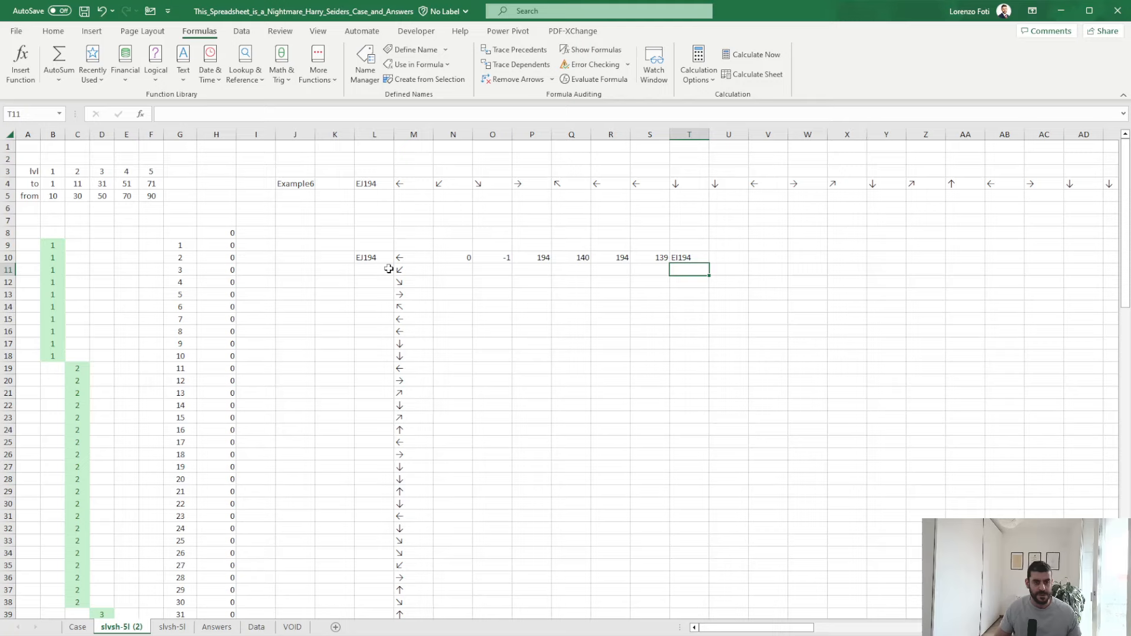
- Reference the new location from T10 in cell L11 as the start of the second move
key(Up)
key(Left)
key(Left)
key(Left)
key(Left)
key(Left)
key(Left)
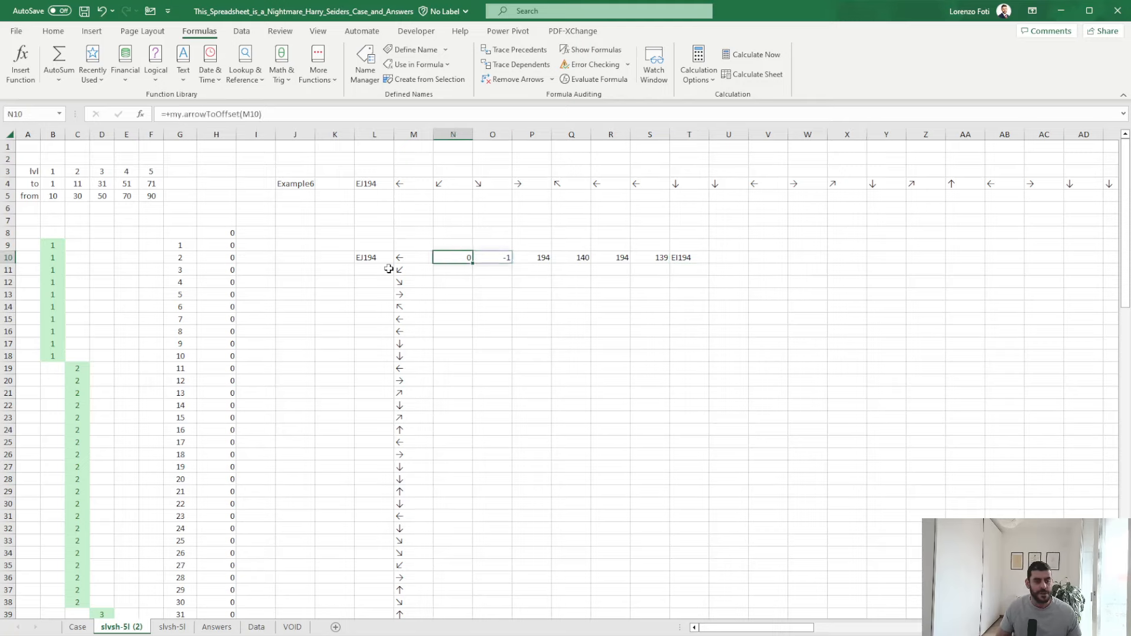
click(389, 268)
text(+)
key(Up)
key(Right)
key(Right)
key(Right)
key(Right)
key(Right)
key(Right)
key(Right)
key(Right)
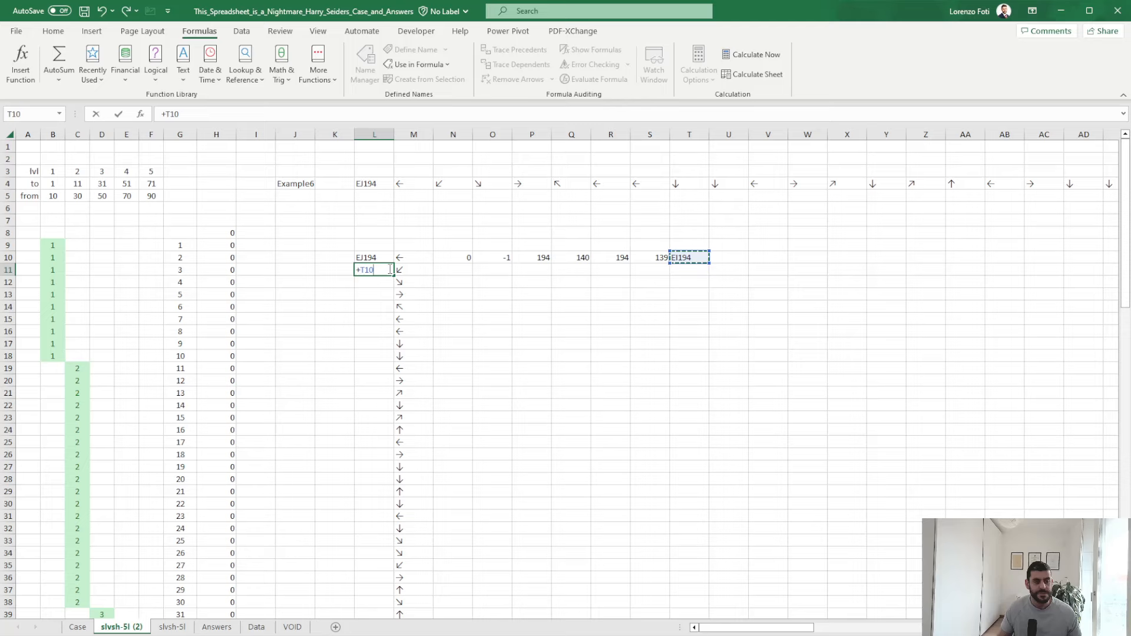
key(Return)
- Start a formula in cell U10, next to the first move's new location
key(Up)
key(Up)
key(Right)
key(Right)
key(Right)
key(Right)
key(Right)
key(Right)
key(Right)
key(Right)
key(Right)
text(+)
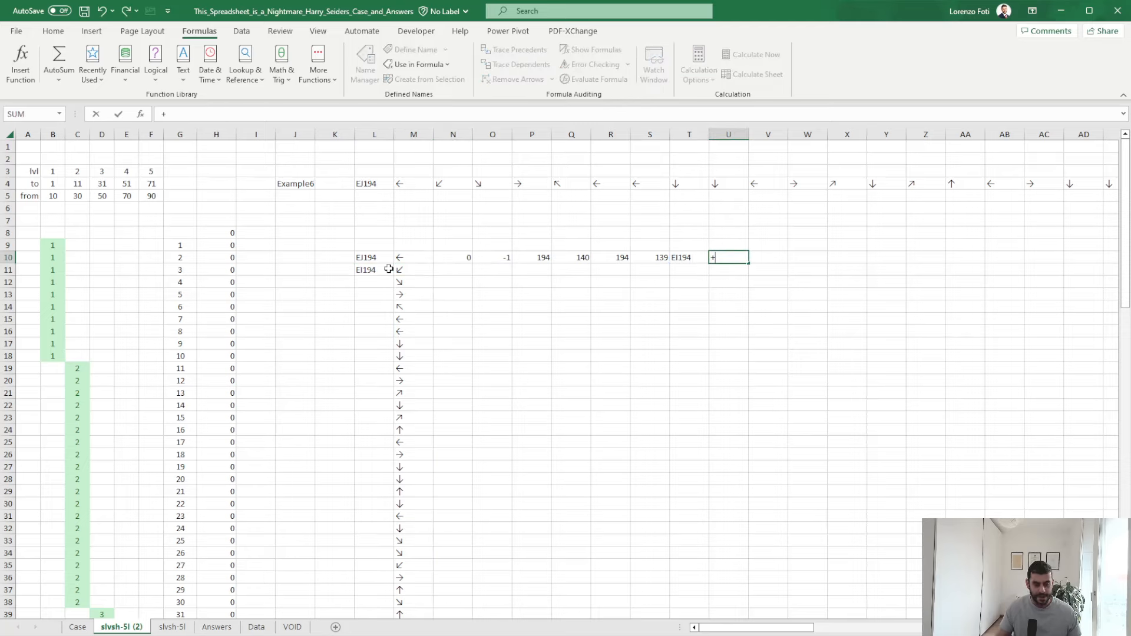
- Enter a formula in U10 that returns the VOID sheet's content at the T10 address: =INDIRECT("VOID!"&T10)
text(indi)
key(Tab)
text(")
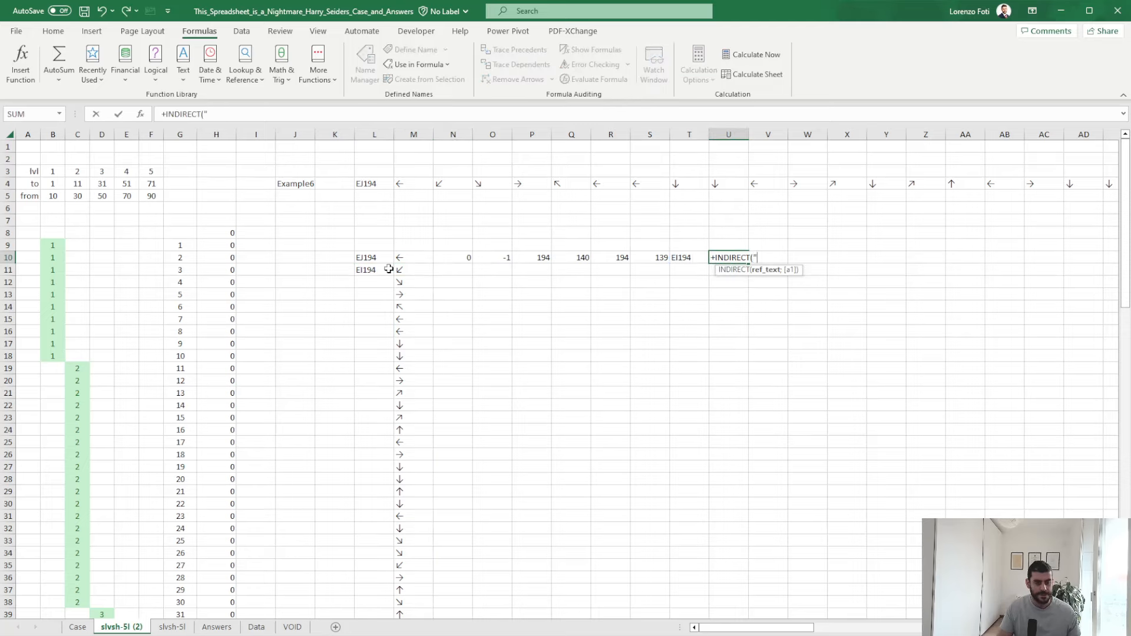
text(VOD)
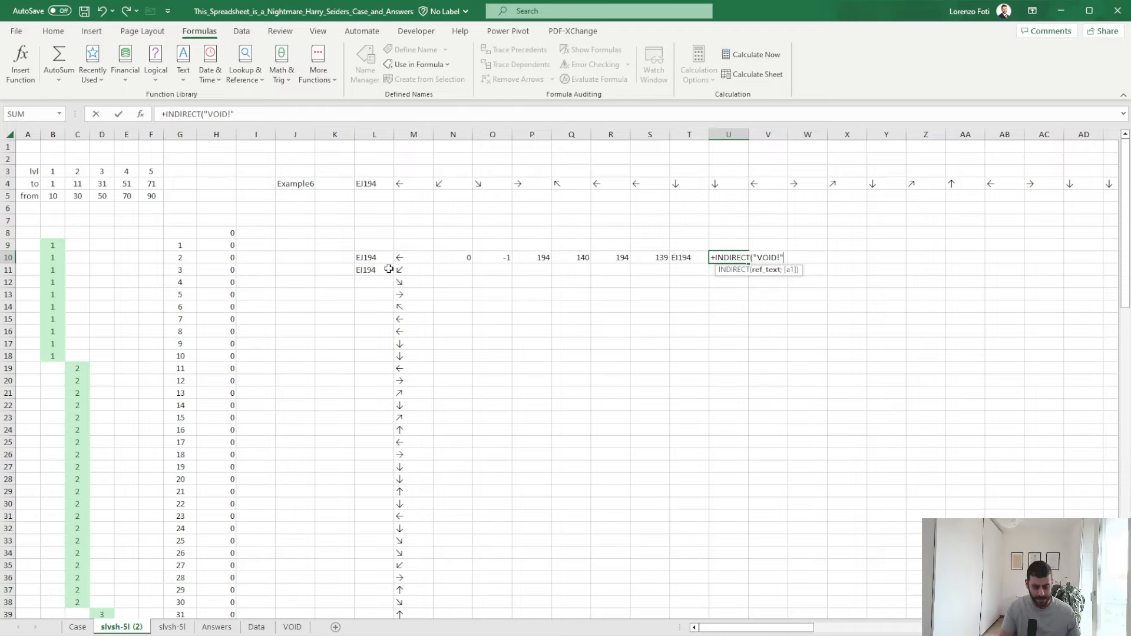
key(Left)
key(ctrl+Return)
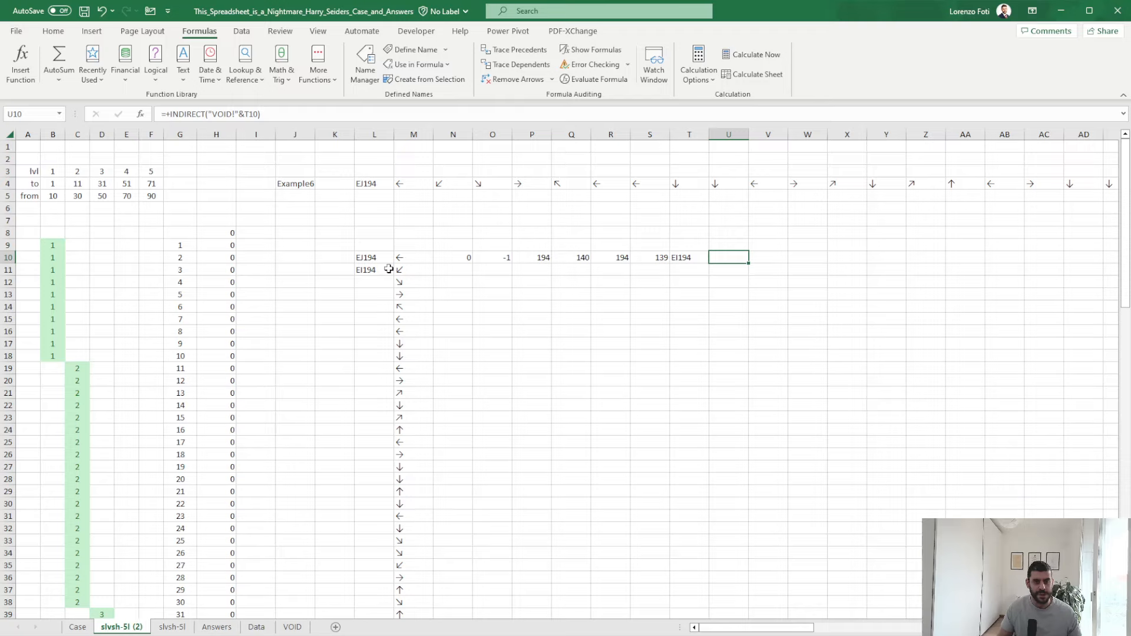
- Copy the move-calculation formulas in N10:U10 to the same columns of row 11
key(ctrl+shift+Left)
key(shift+Right)
key(shift+Right)
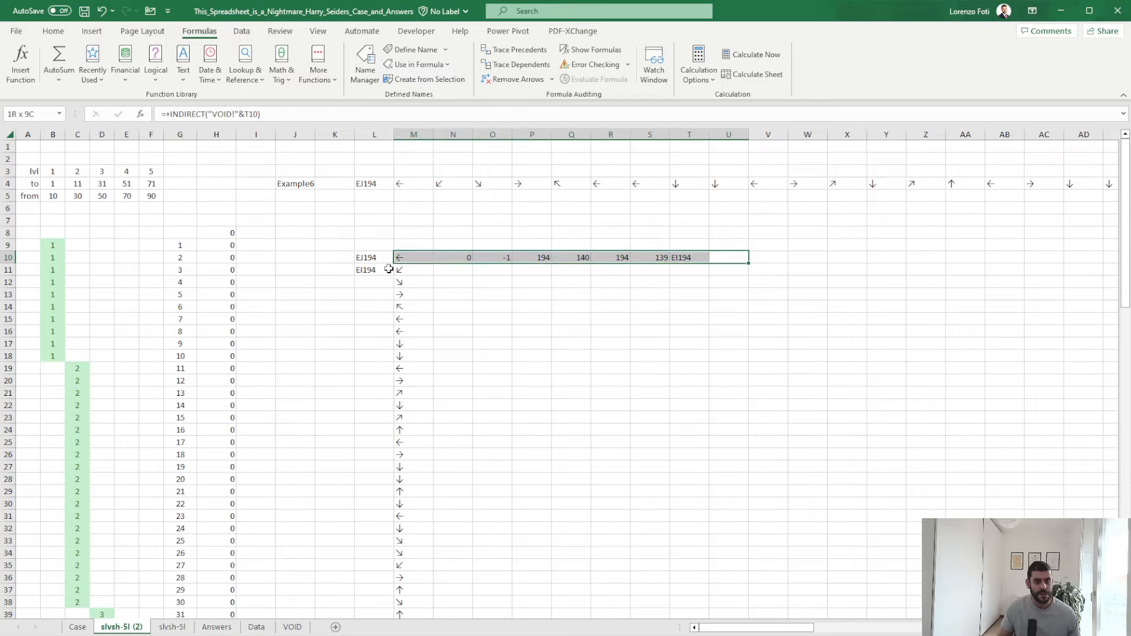
key(ctrl+c)
key(Left)
key(Left)
key(ctrl+Down)
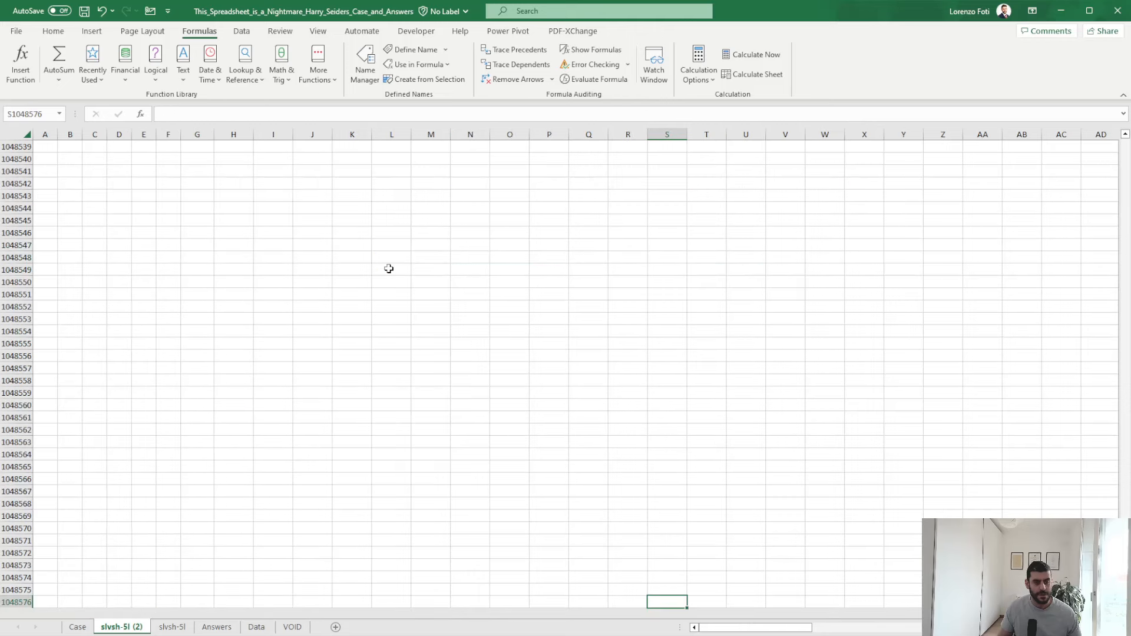
key(ctrl+Up)
key(Down)
key(Left)
key(ctrl+Left)
key(Right)
key(ctrl+v)
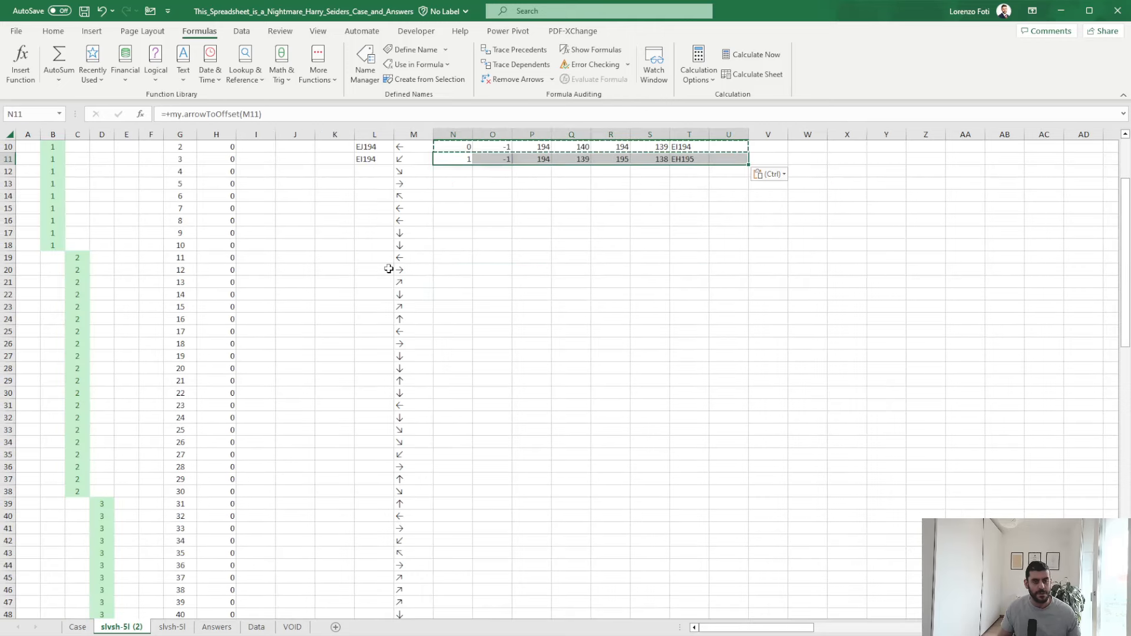
- Copy L11:U11 and paste it down from row 12 through row 68
key(Left)
key(Left)
key(ctrl+shift+Right)
key(ctrl+c)
key(Down)
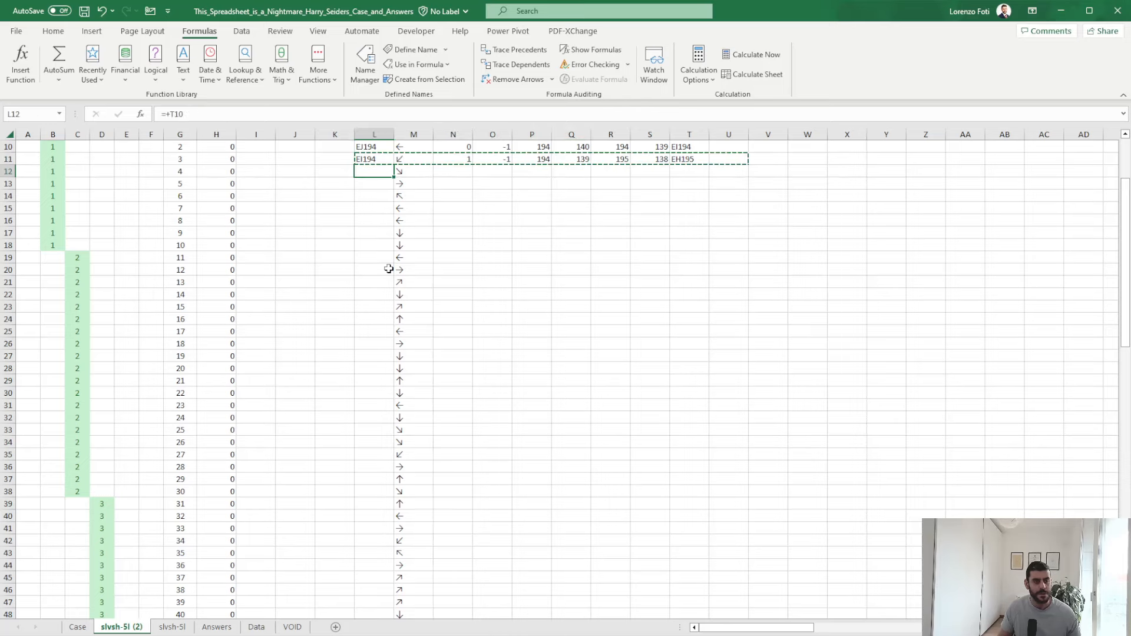
key(shift+Down)
key(shift+Down)
key(shift+Down)
key(shift+Down)
key(shift+Down)
key(shift+Down)
key(shift+Down)
key(shift+Down)
key(shift+Down)
key(shift+Down)
key(shift+Down)
key(shift+Down)
key(shift+Down)
key(shift+Down)
key(shift+Down)
key(shift+Down)
key(shift+Down)
key(shift+Down)
key(shift+Down)
key(shift+Down)
key(shift+Down)
key(shift+Down)
key(shift+Down)
key(shift+Down)
key(shift+Down)
key(shift+Down)
key(shift+Down)
key(shift+Down)
key(shift+Down)
key(shift+Down)
key(shift+Down)
key(shift+Down)
key(shift+Down)
key(shift+Down)
key(shift+Down)
key(shift+Down)
key(shift+Down)
key(shift+Down)
key(shift+Down)
key(shift+Down)
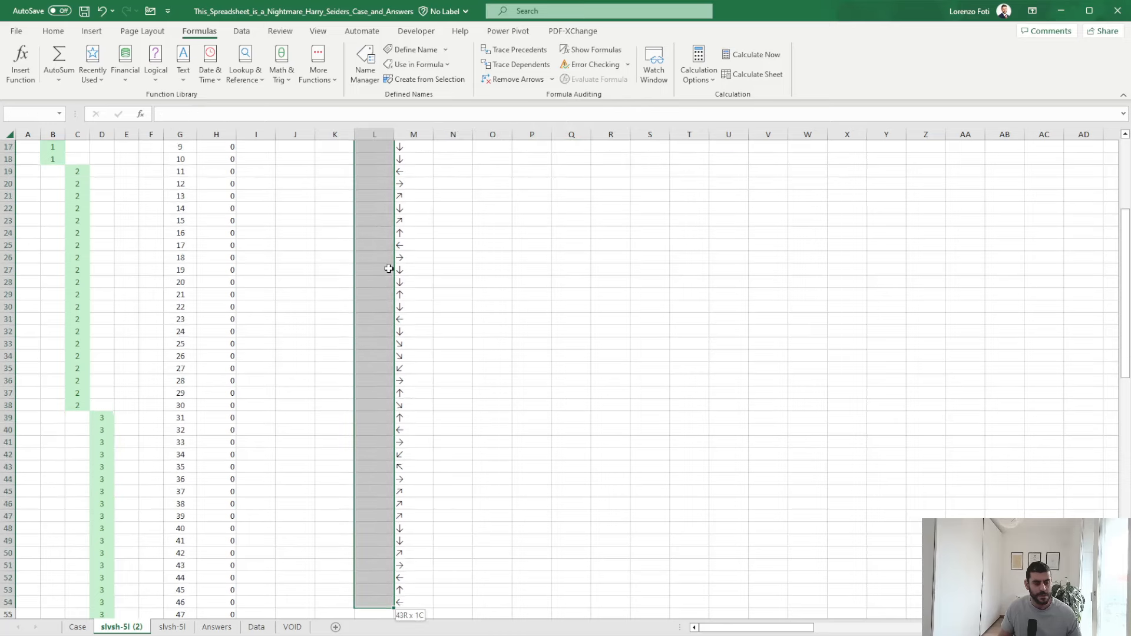
key(ctrl+v)
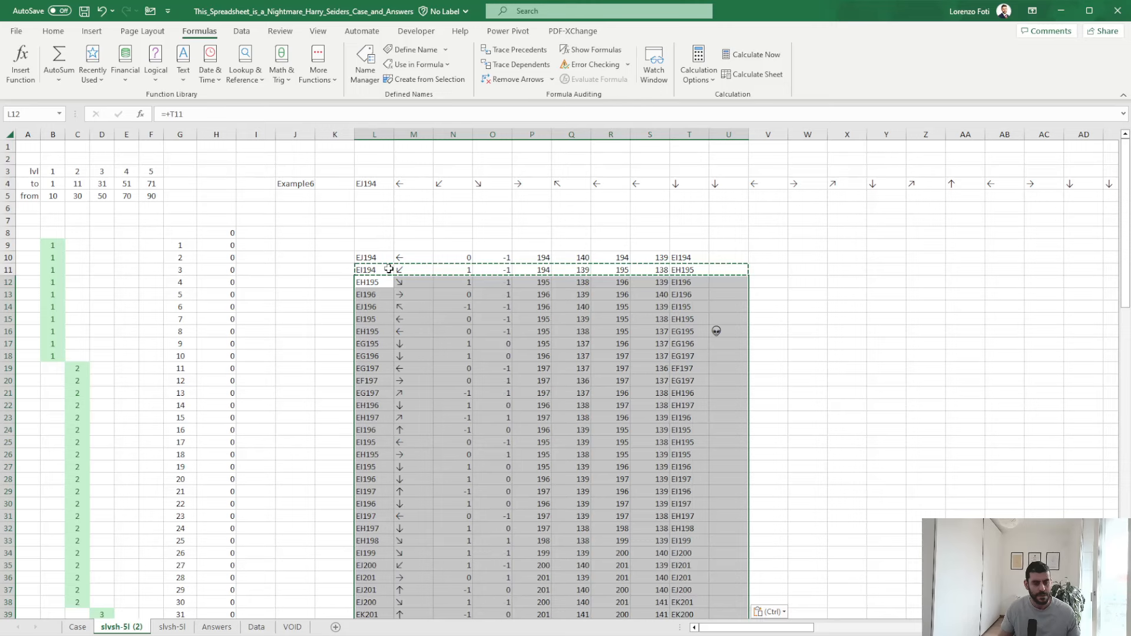
- Extend the pasted L:U formulas from row 68 down to row 99
key(ctrl+Down)
key(shift+Down)
key(shift+Down)
key(shift+Down)
key(shift+Down)
key(shift+Down)
key(shift+Down)
key(shift+Down)
key(shift+Down)
key(shift+Down)
key(shift+Down)
key(shift+Down)
key(shift+Down)
key(shift+Down)
key(shift+Down)
key(shift+Down)
key(shift+Down)
key(shift+Down)
key(shift+Down)
key(shift+Down)
key(shift+Down)
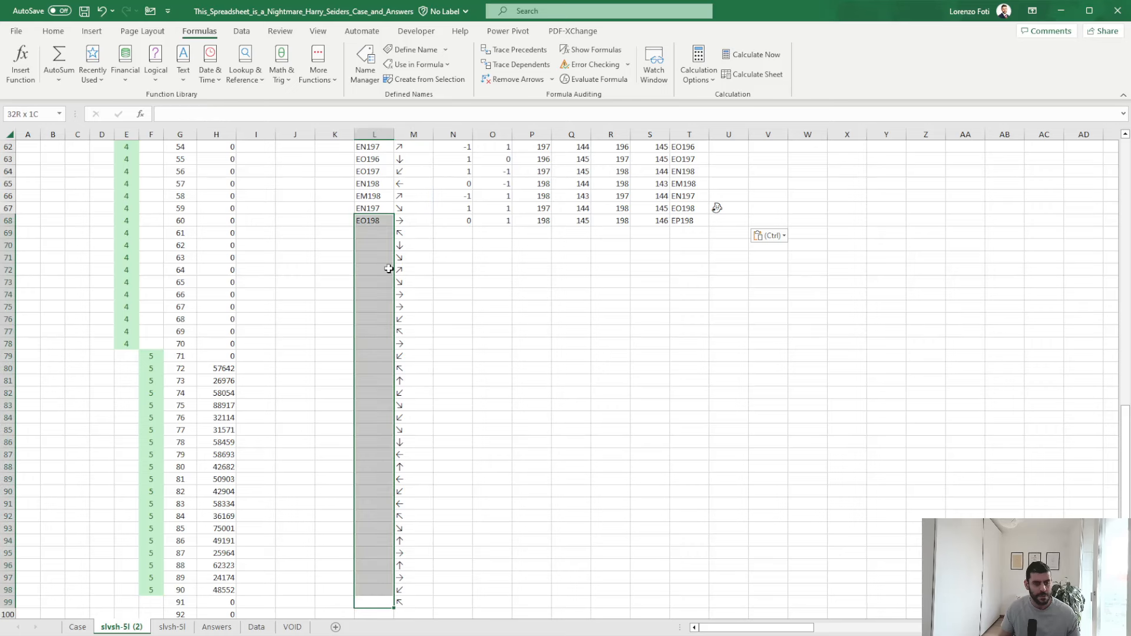
key(ctrl+v)
key(Escape)
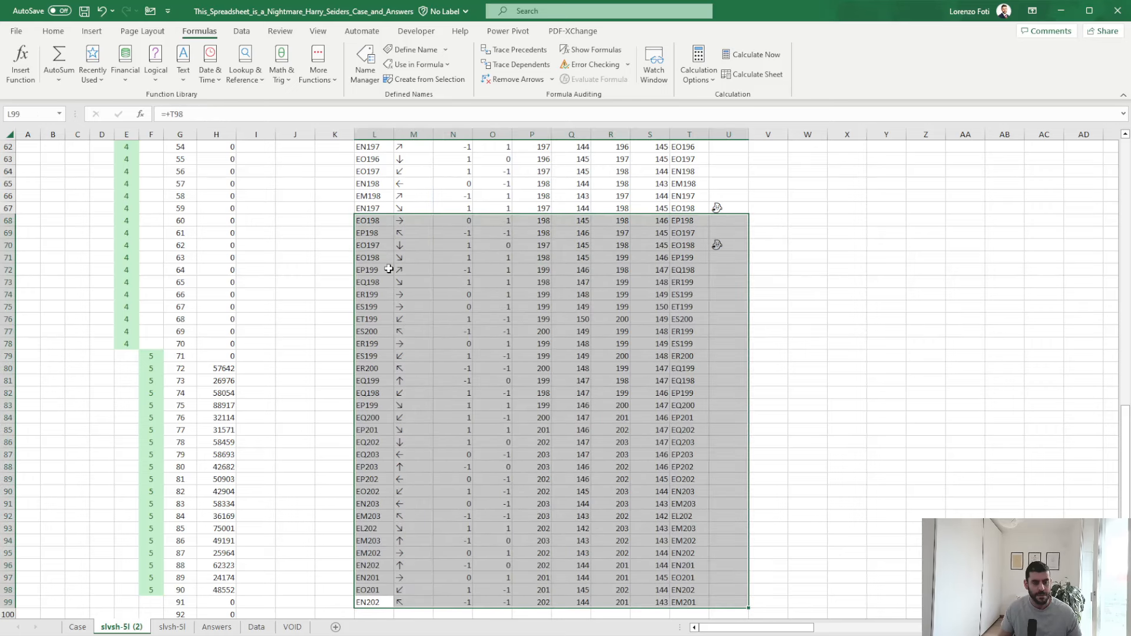
key(ctrl+Up)
key(ctrl+Up)
key(ctrl+Up)
key(Right)
key(Right)
key(Right)
key(Right)
key(Right)
key(Right)
key(Right)
key(Right)
key(Right)
key(Down)
key(Down)
key(Down)
key(Down)
key(Down)
key(Down)
key(Down)
key(Down)
key(Down)
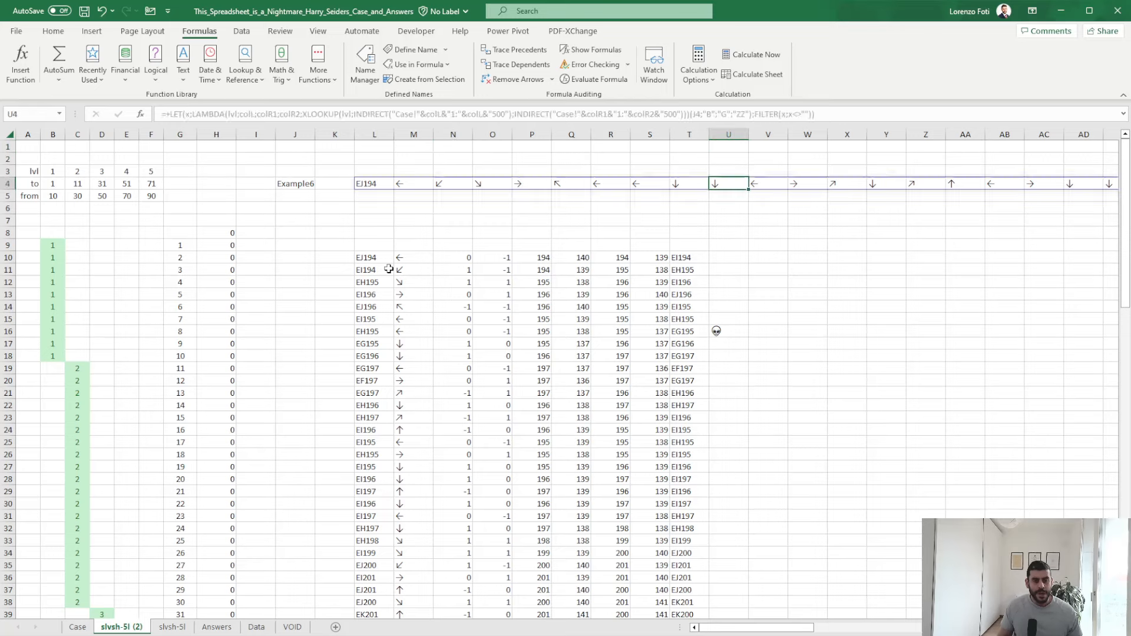
key(Right)
text(+if(not()
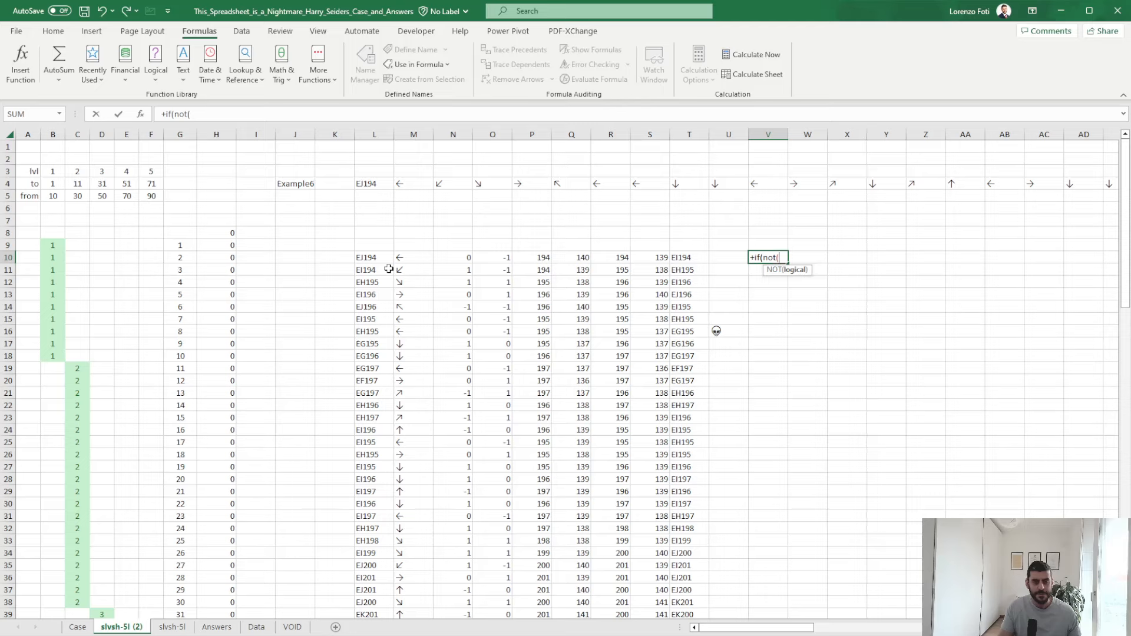
text(ise)
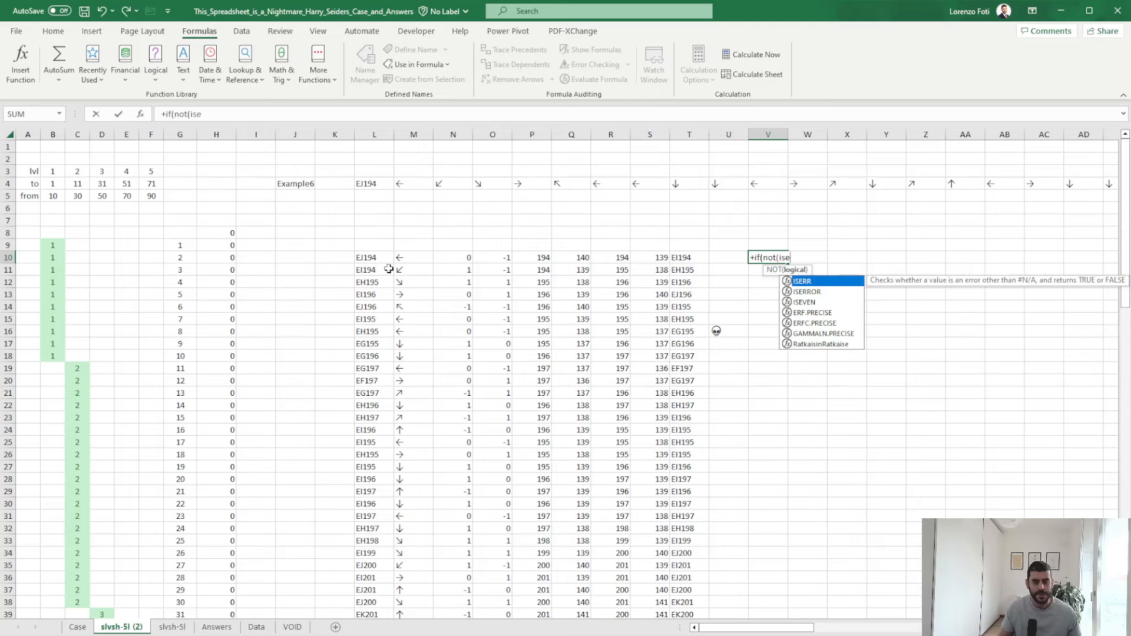
key(Escape)
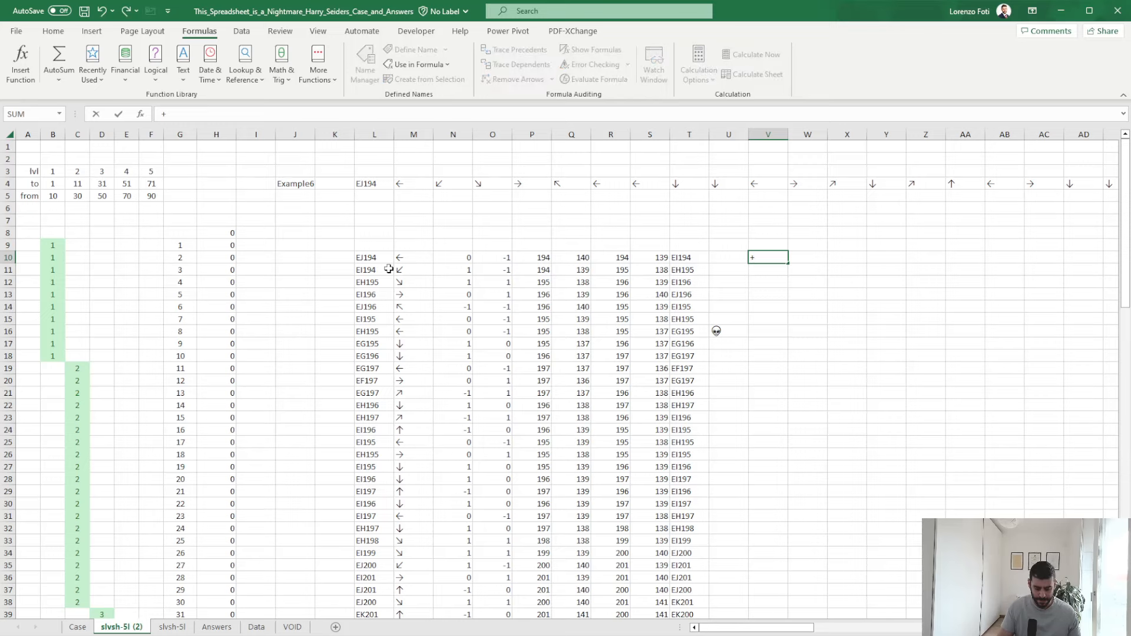
- Enter a flag formula in V10 that tests U10 against the alien and ghost symbols: =IF(OR(U10=Case!$J$203:$J$204);1;0)
text(if(or()
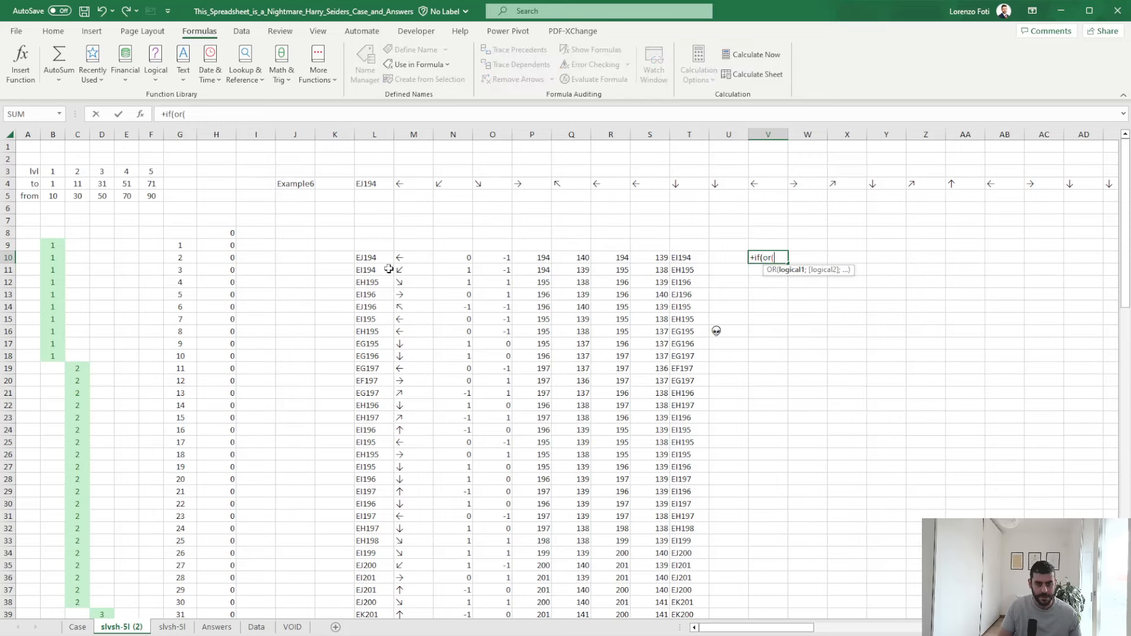
key(Left)
text(=)
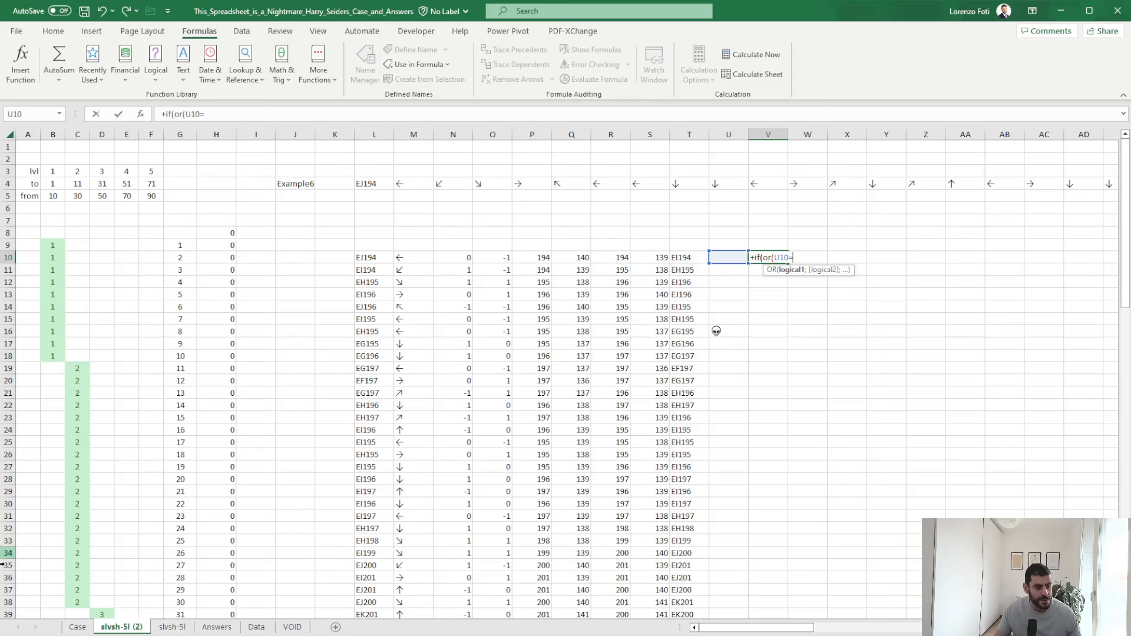
click(66, 628)
drag(485, 334, 482, 344)
key(F4)
text();1;0))
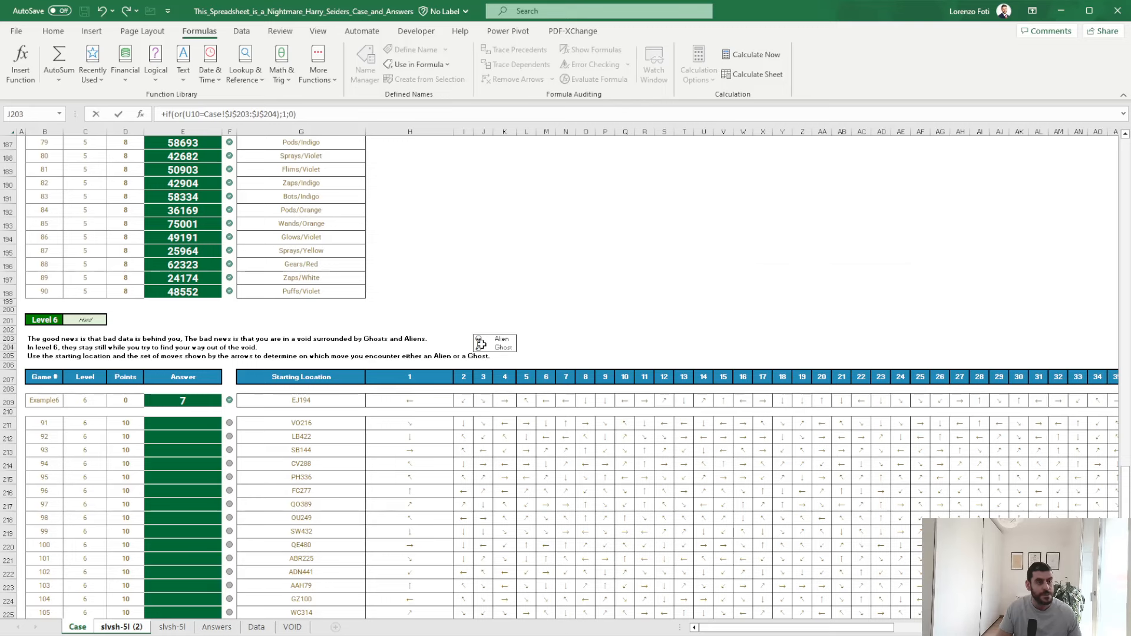
key(ctrl+Return)
- Fill the V10 flag formula down through V99
key(ctrl+c)
key(Left)
key(ctrl+Down)
key(Right)
key(ctrl+shift+Up)
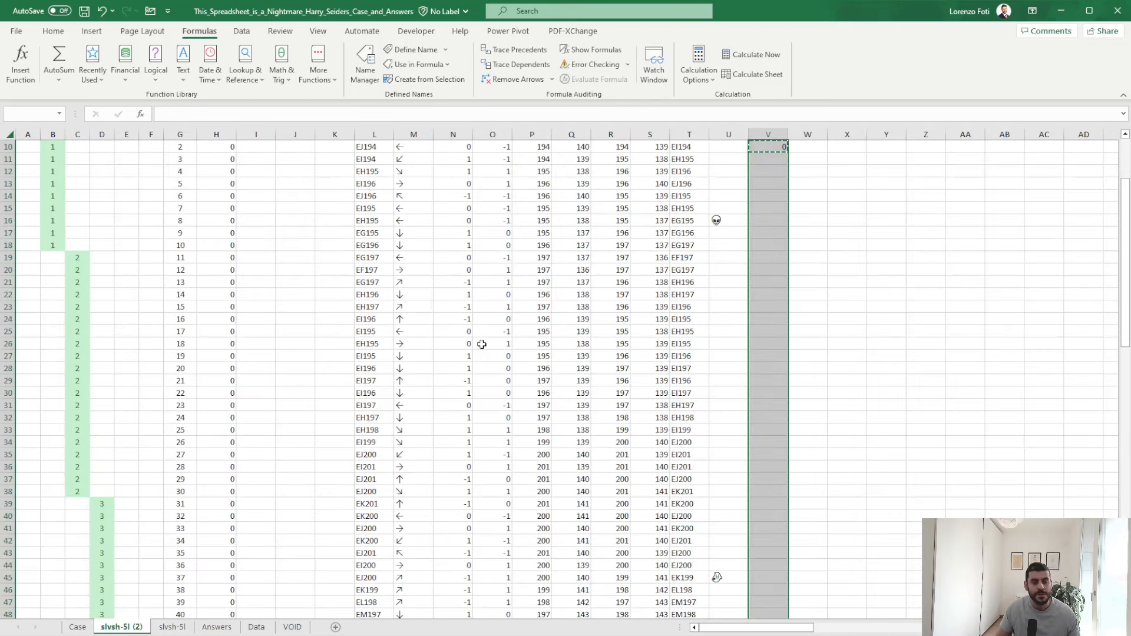
key(Return)
key(ctrl+Up)
key(ctrl+Up)
key(ctrl+Up)
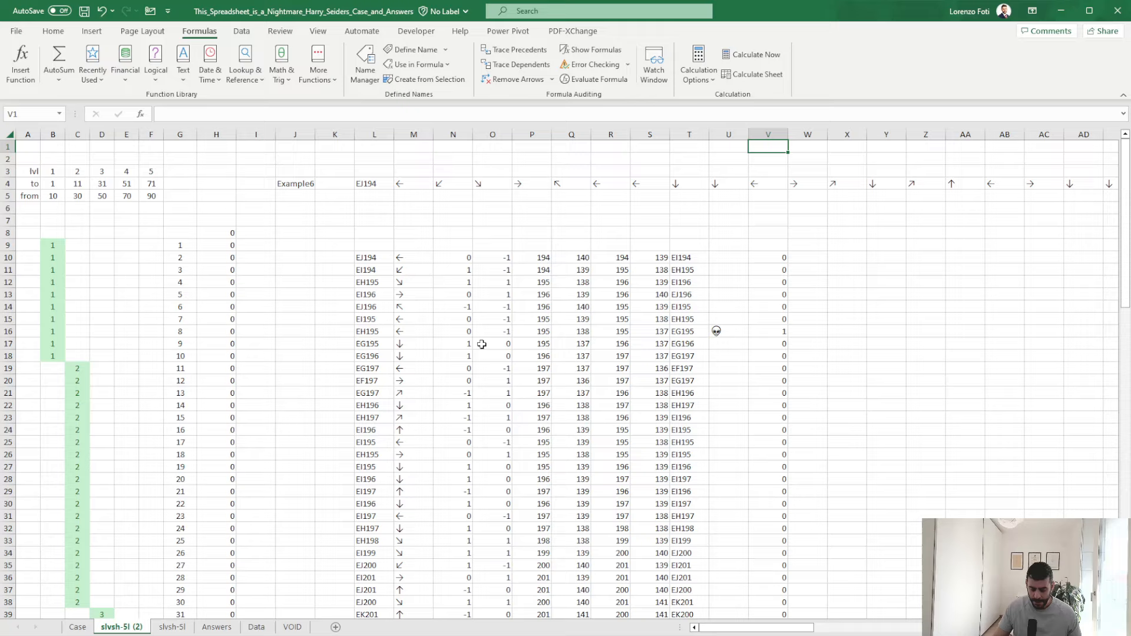
- Enter =MATCH(1;V10:V99;0) in V8 to find the first flagged move
key(ctrl+Page_Up)
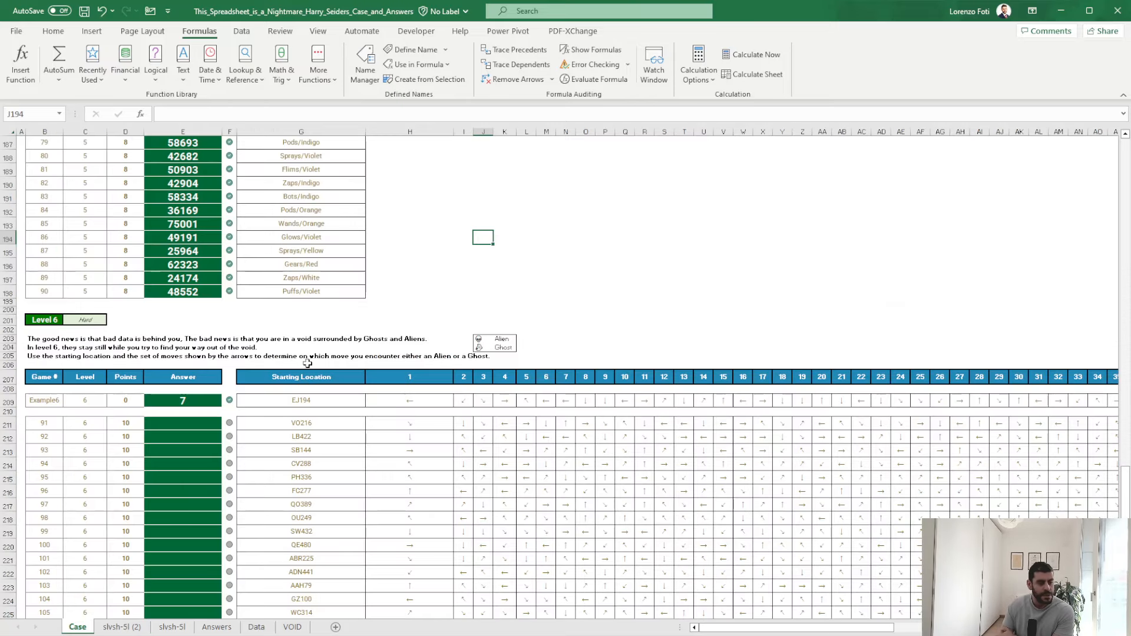
click(115, 624)
click(786, 231)
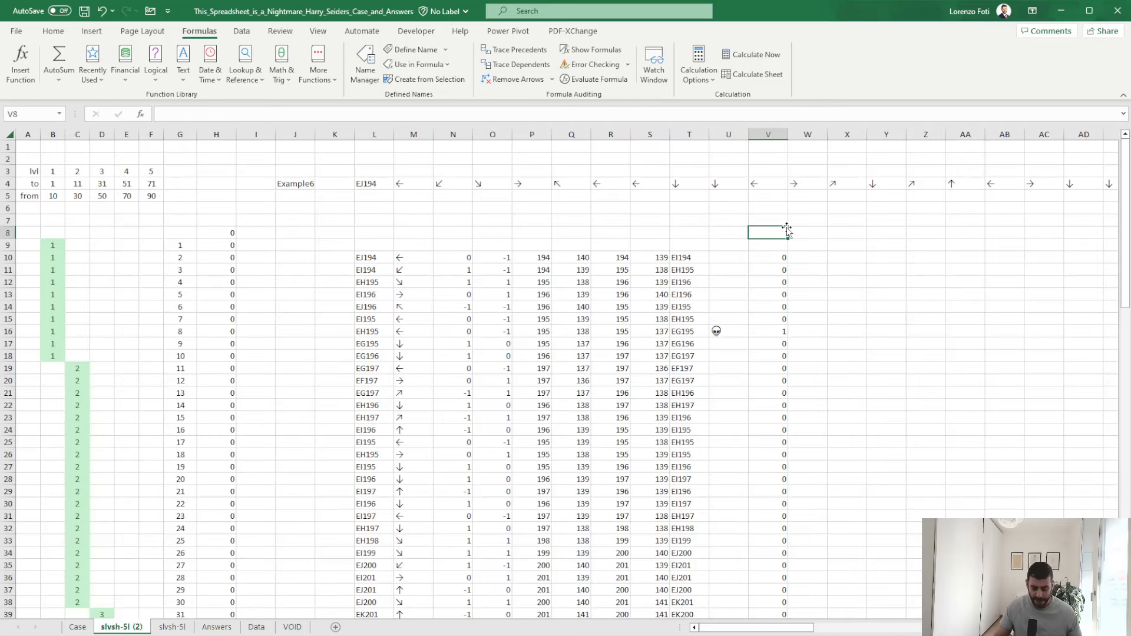
text(+match(1)
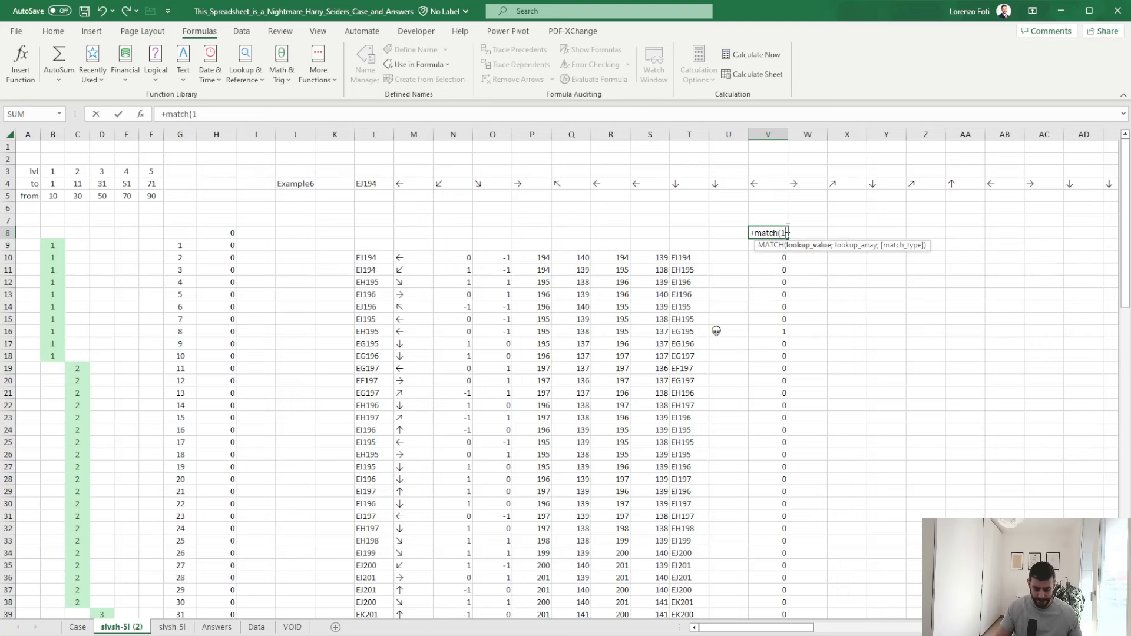
text(;)
key(Down)
key(Down)
key(ctrl+shift+Down)
text(;'0))
key(Return)
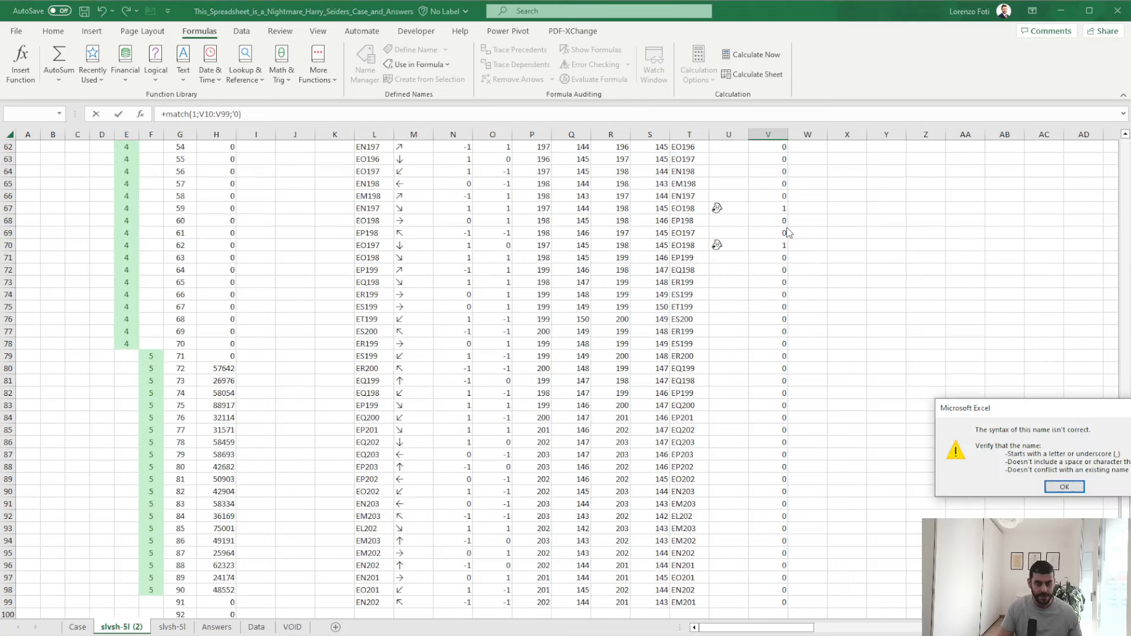
key(Return)
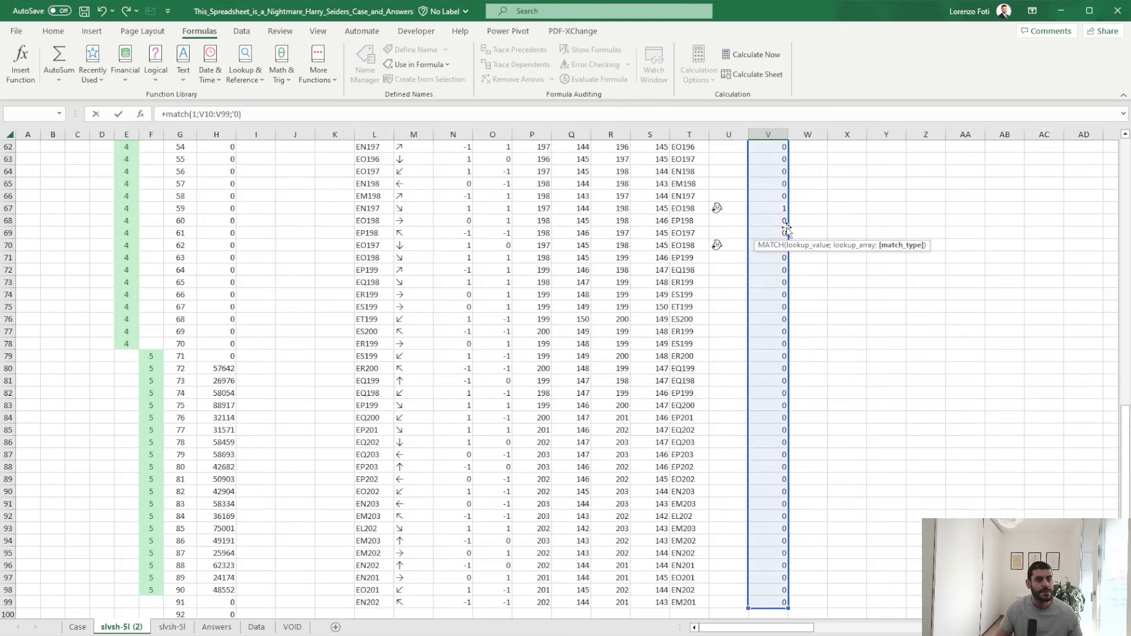
click(232, 114)
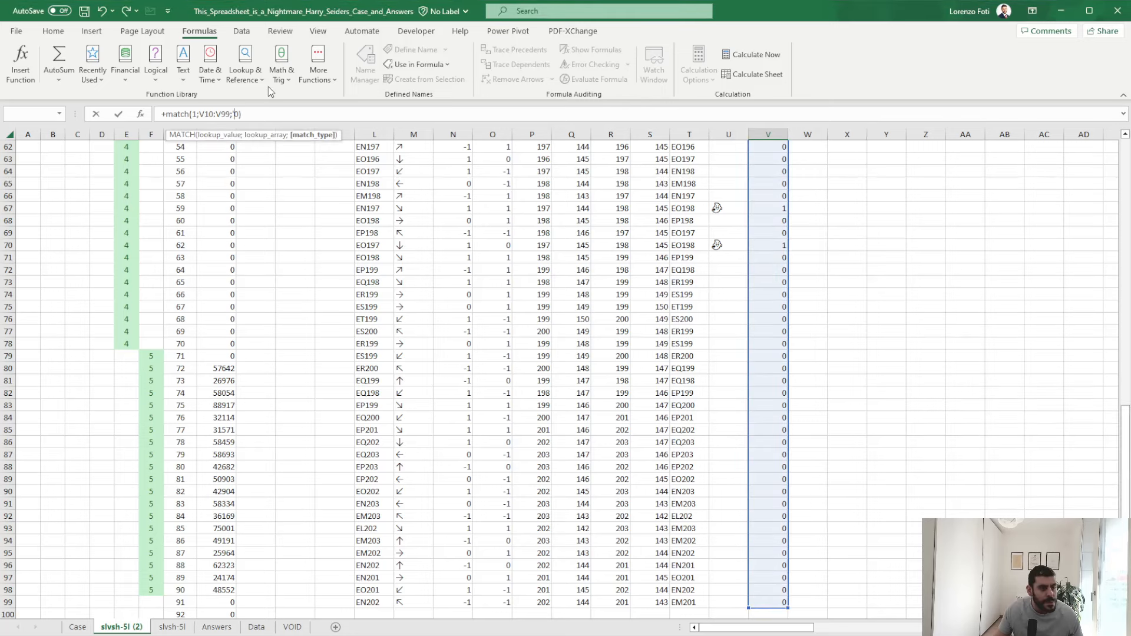
key(BackSpace)
key(Return)
- Link the data table's result cell H8 to V8
key(Up)
key(ctrl+Up)
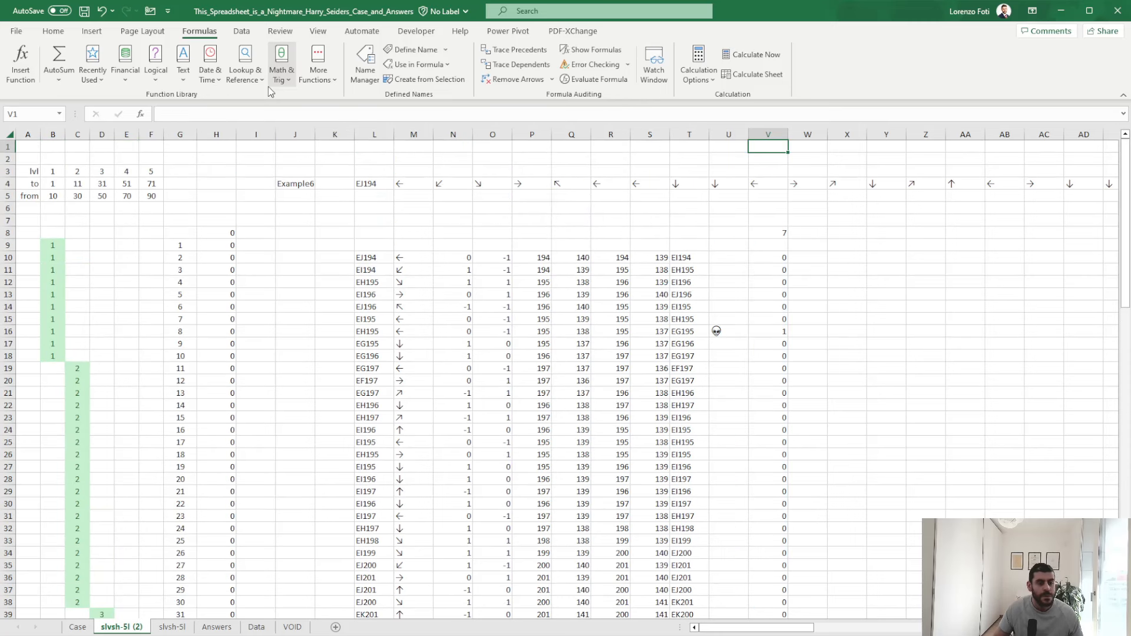
key(Down)
key(Down)
key(Down)
key(Down)
key(Down)
key(Down)
key(Down)
key(ctrl+Left)
text(+)
key(ctrl+Right)
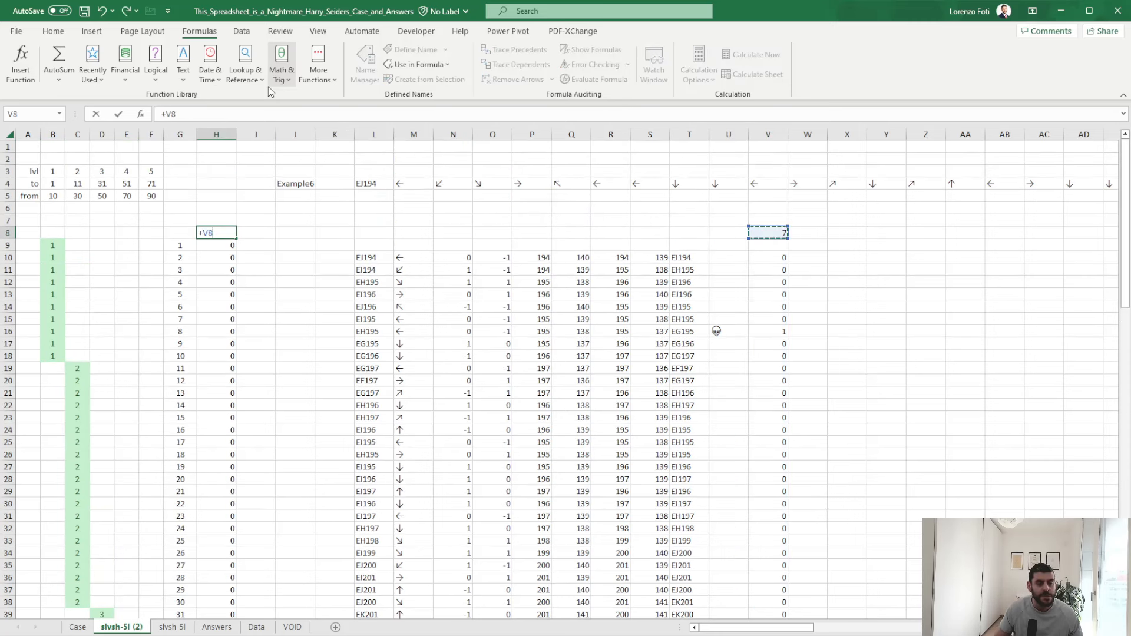
key(Return)
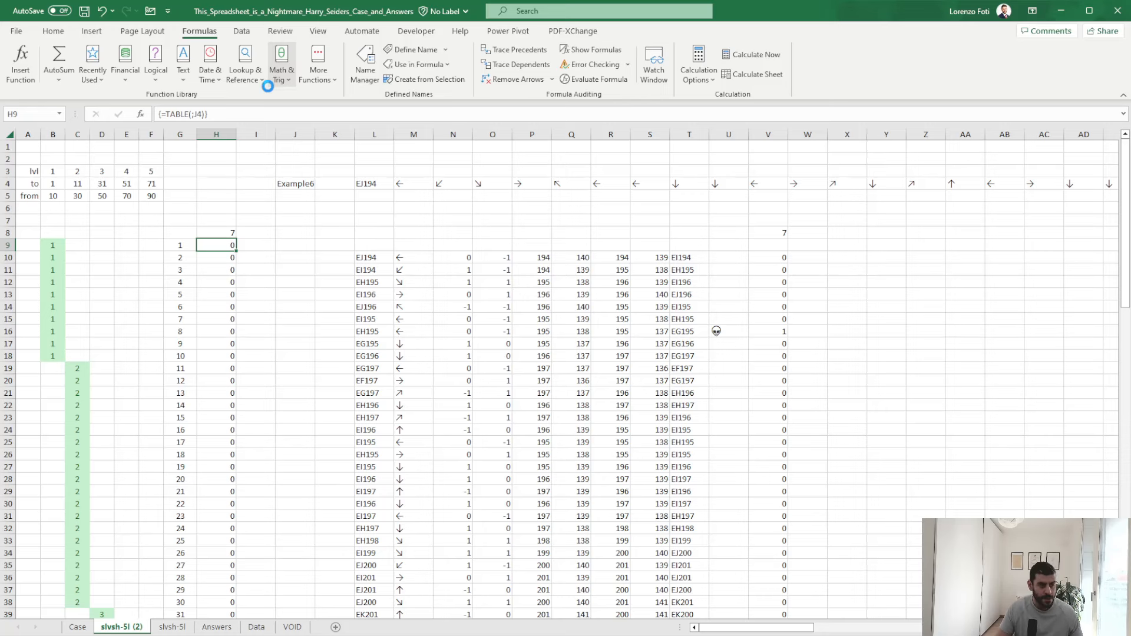
- Review the end of the data table in column H and the Level 6 game list on the Case sheet
scroll(320, 480, down, 20)
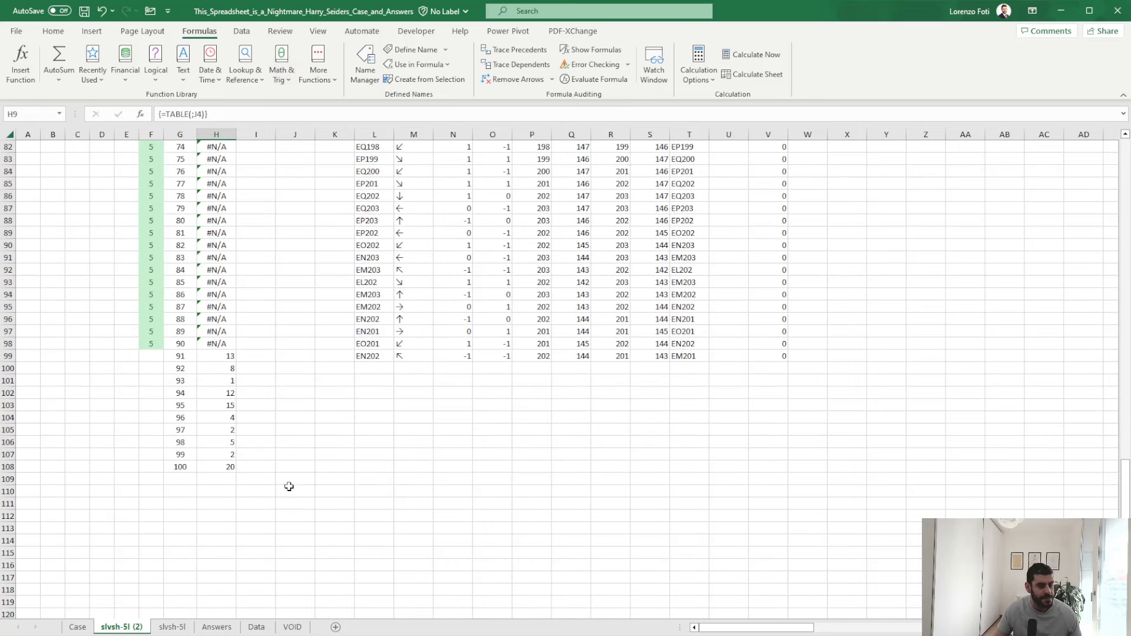
click(77, 626)
scroll(101, 572, down, 3)
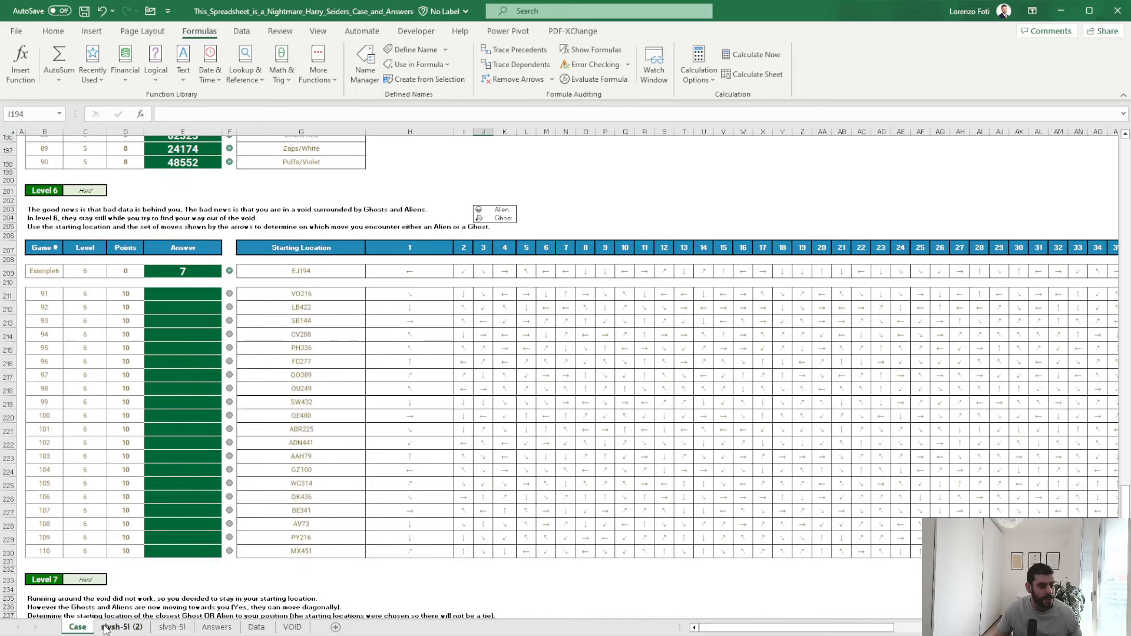
- Change the game number formula in G9 of sheet slvsh-5l (2) to SEQUENCE(50;;91)
click(122, 627)
scroll(144, 426, up, 20)
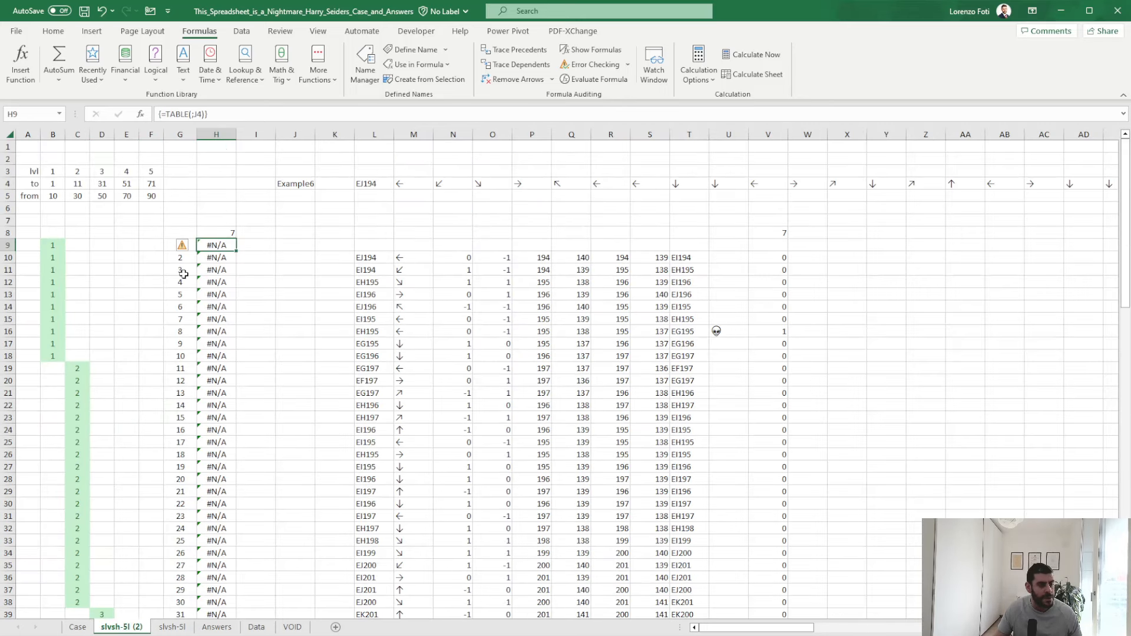
click(169, 248)
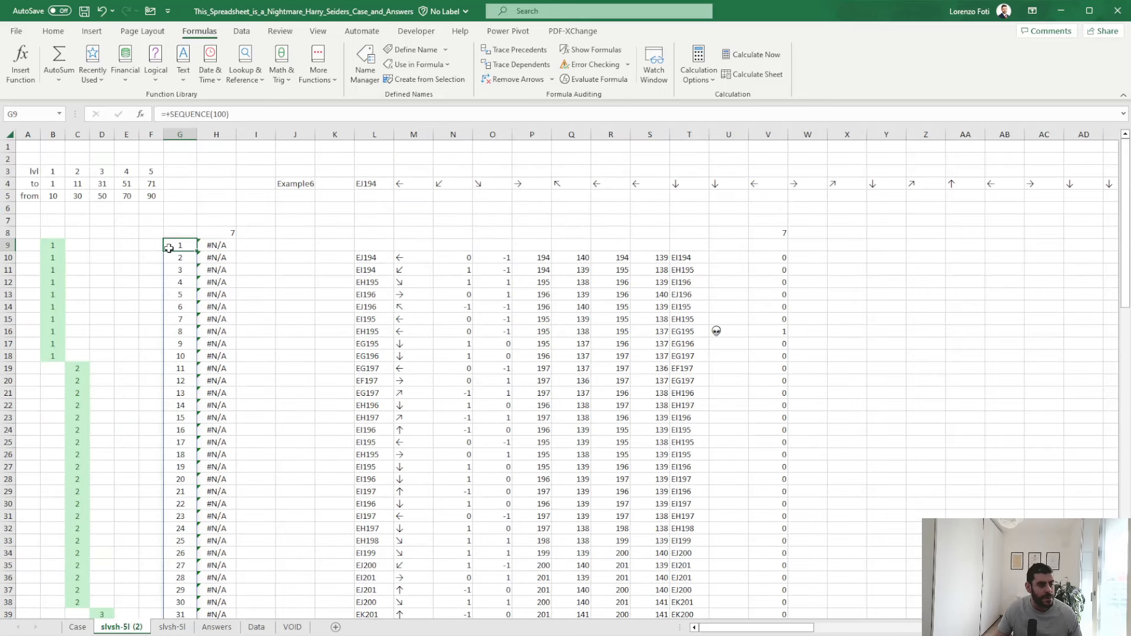
double_click(223, 112)
text(50;;90)
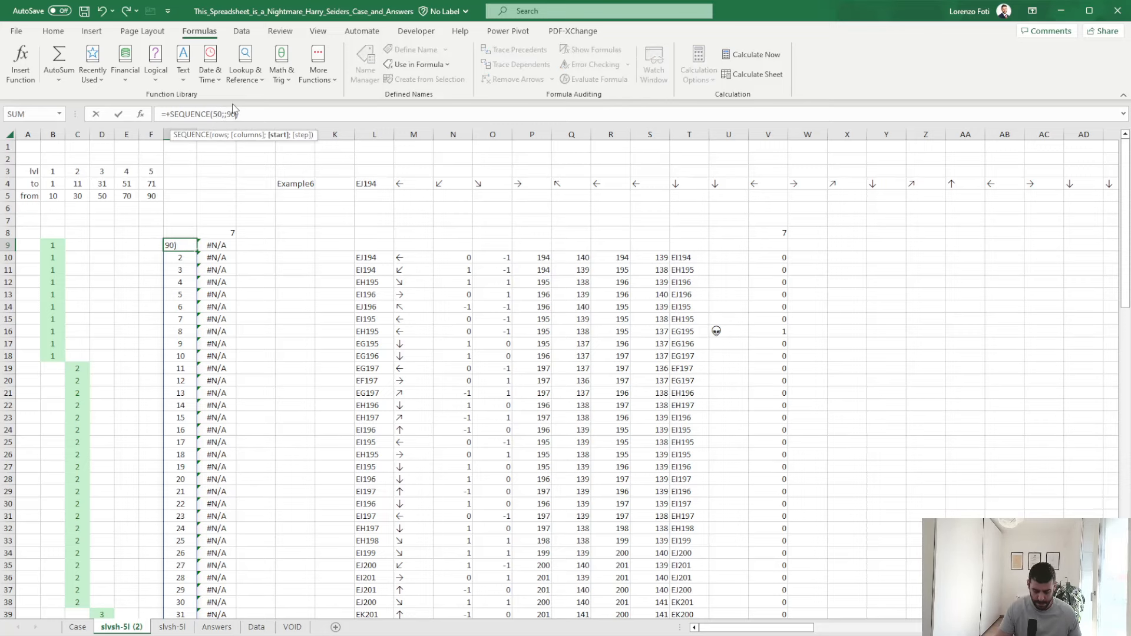
key(Tab)
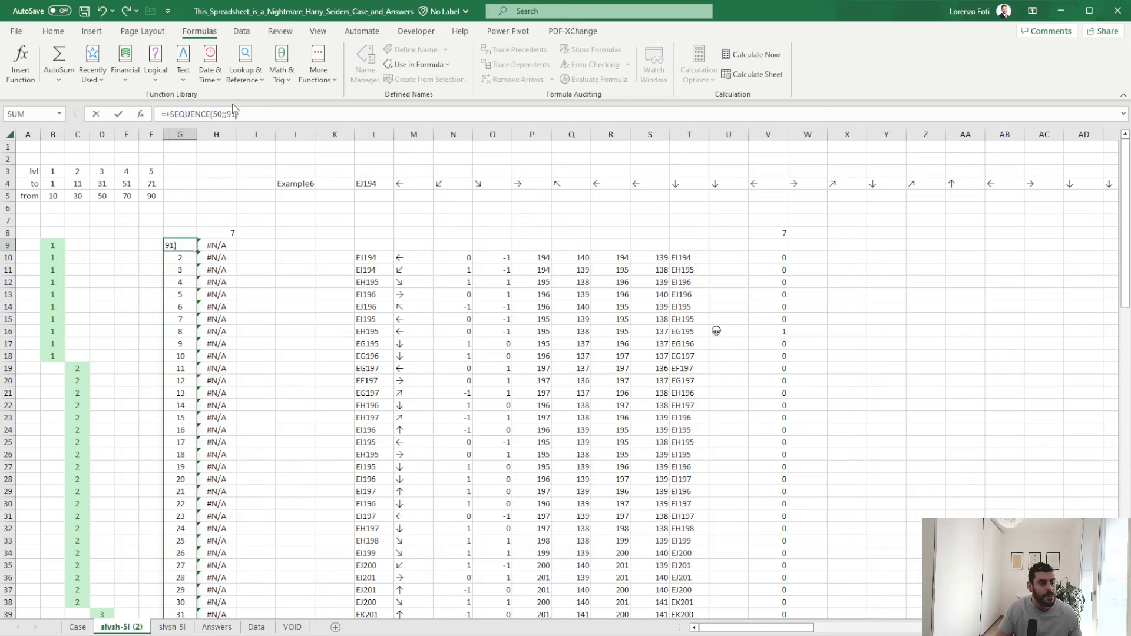
- Clear the old data table results in column H and rebuild the data table over G8:H58 with J4 as column input cell
key(ctrl+shift+Down)
key(Delete)
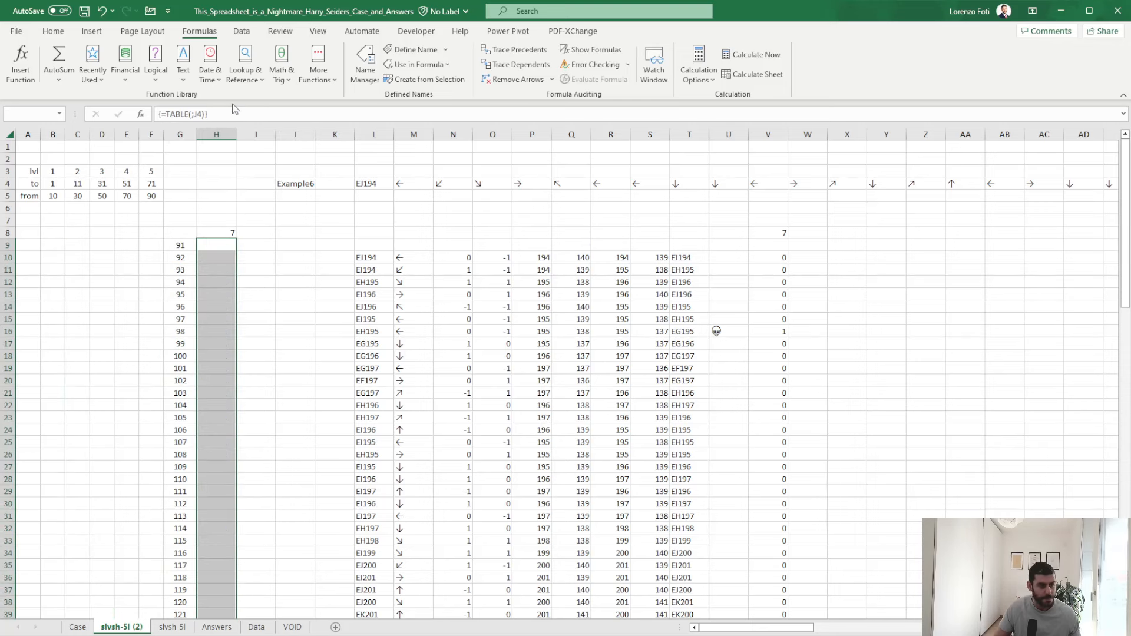
key(Up)
key(Left)
key(shift+Right)
key(ctrl+shift+Down)
key(ctrl+shift+Down)
key(alt+a)
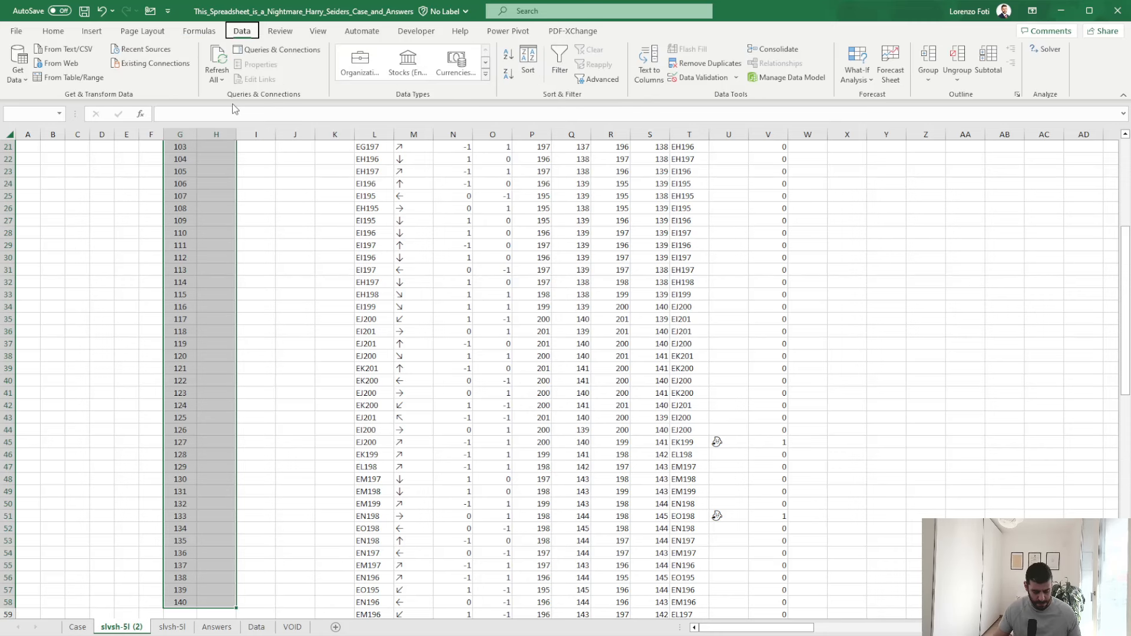
key(e)
key(Return)
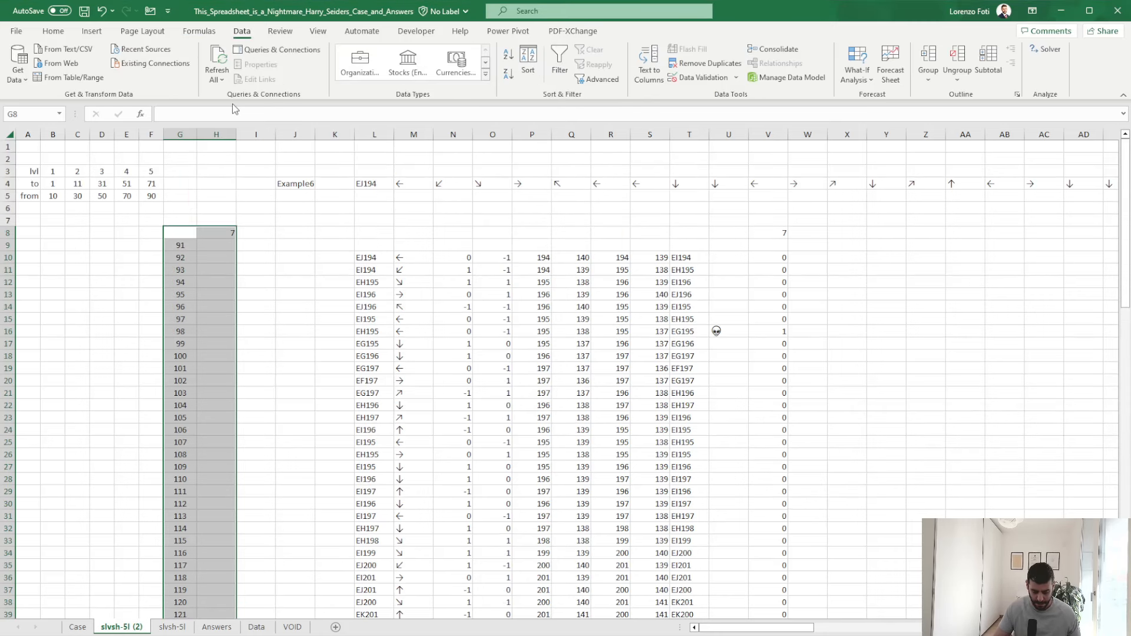
key(alt+a)
key(w)
key(t)
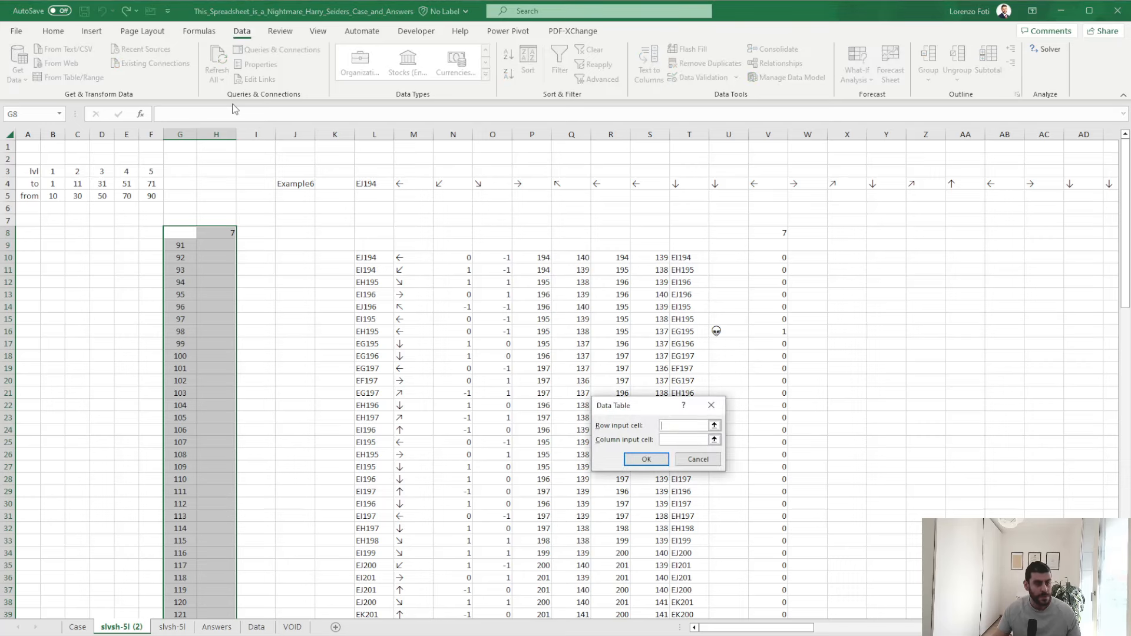
click(289, 184)
key(Return)
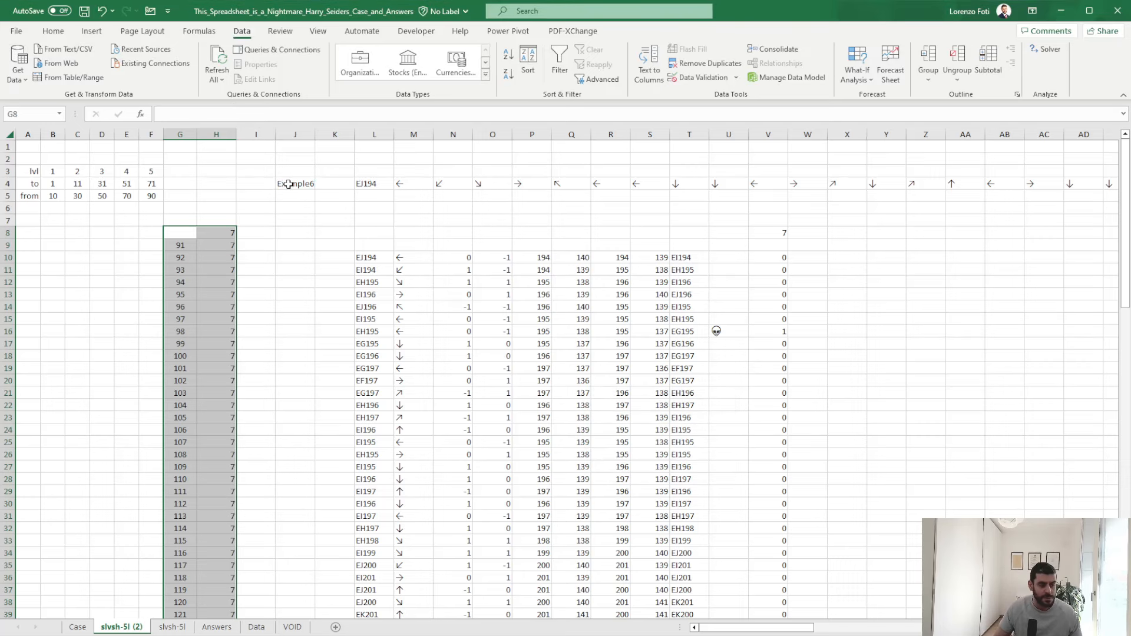
- Set the workbook's calculation option to Automatic so the data table calculates
key(alt+m)
key(x)
key(a)
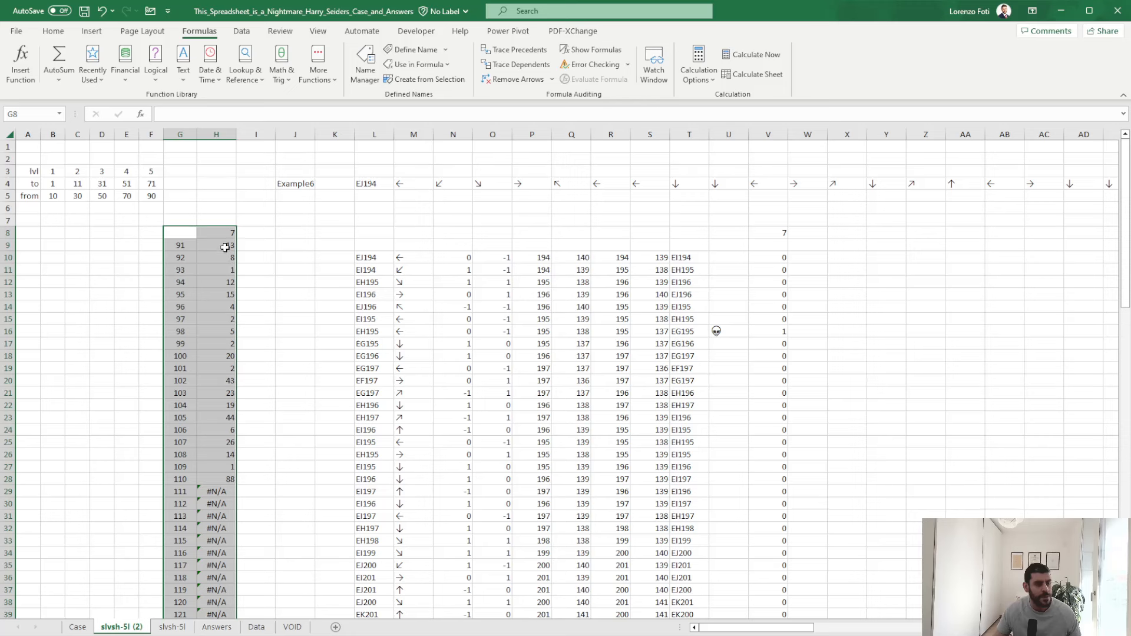
- Copy the data table results H9:H28 and paste them as values into the Level 6 answers starting at E211 on the Case sheet
drag(224, 247, 224, 479)
key(ctrl+c)
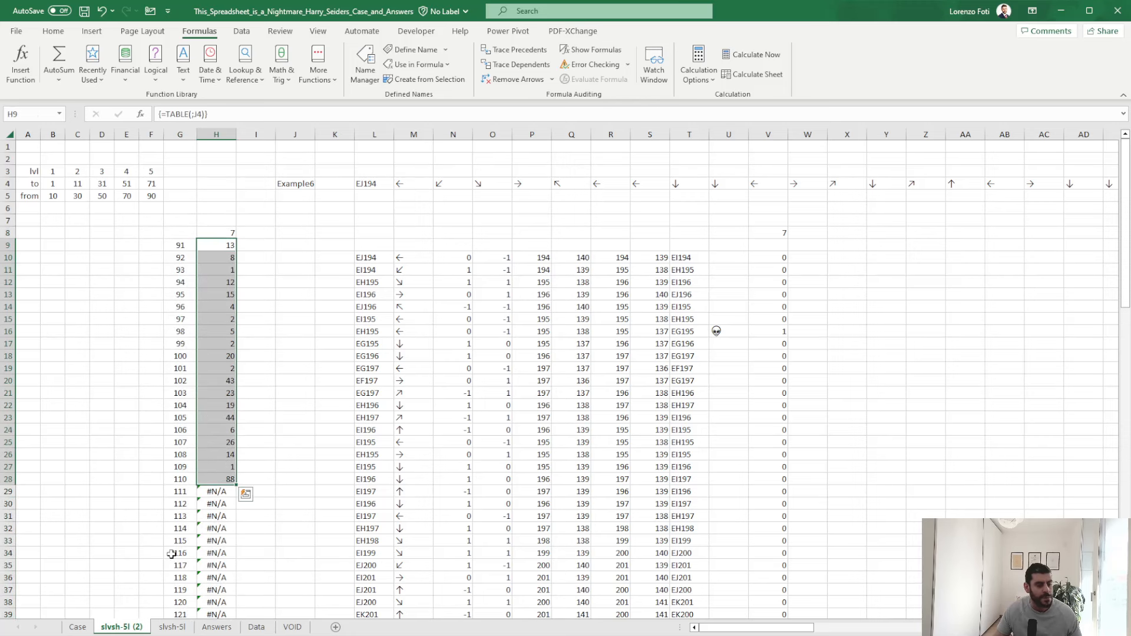
click(77, 627)
right_click(183, 298)
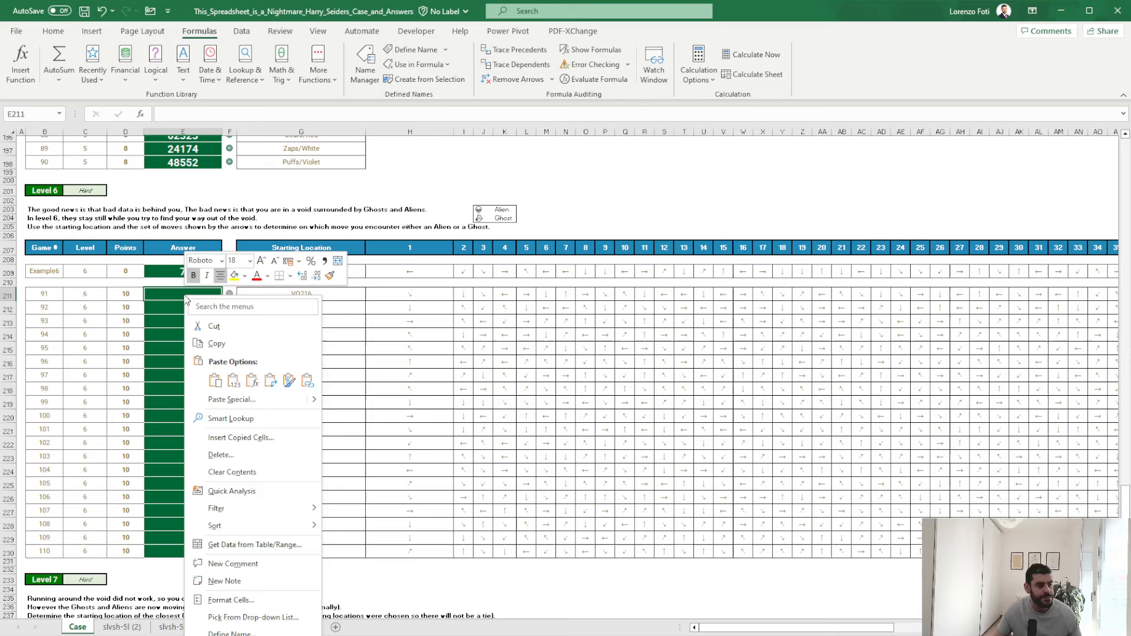
click(231, 381)
click(195, 384)
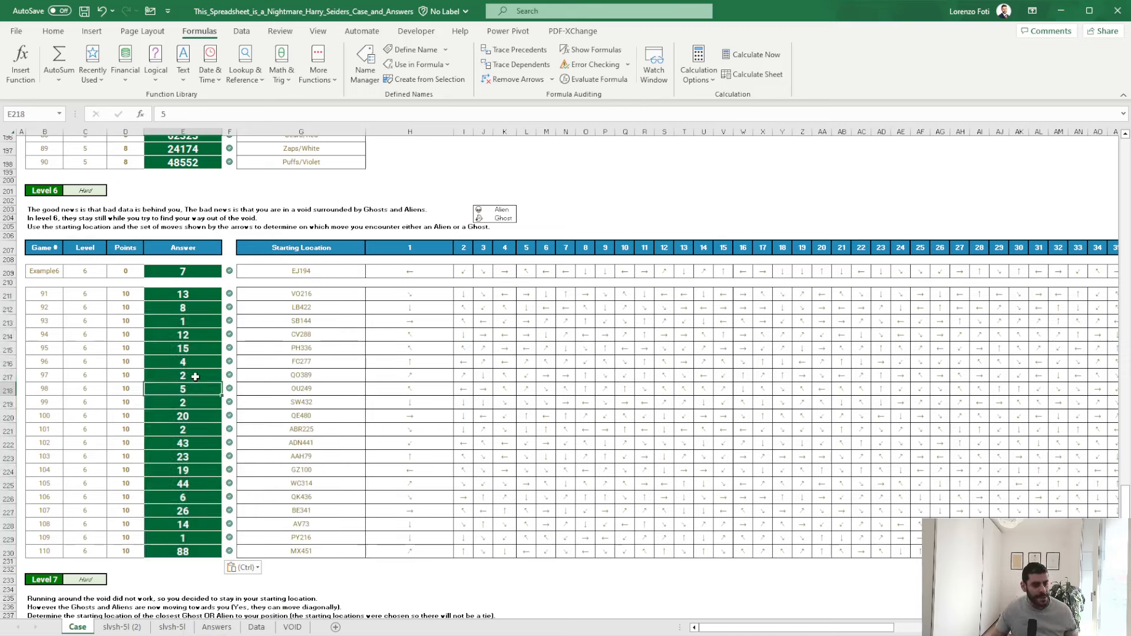
- Examine the Level 7 task with its starting locations and the Bonus Questions on the Case sheet
key(ctrl+Home)
scroll(194, 377, down, 20)
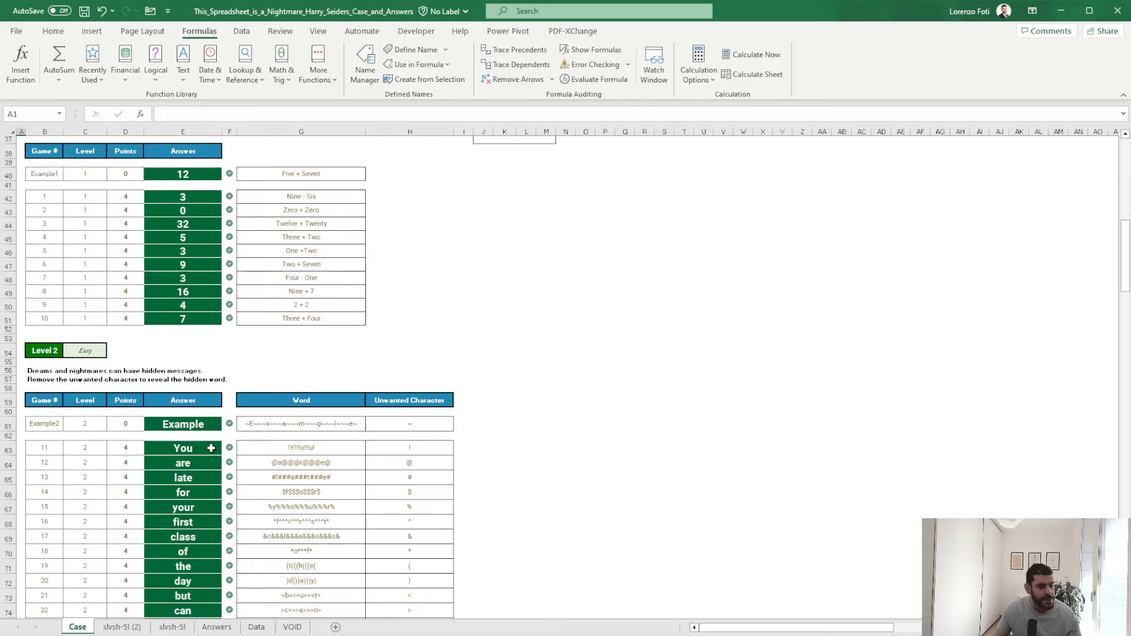
scroll(219, 446, down, 20)
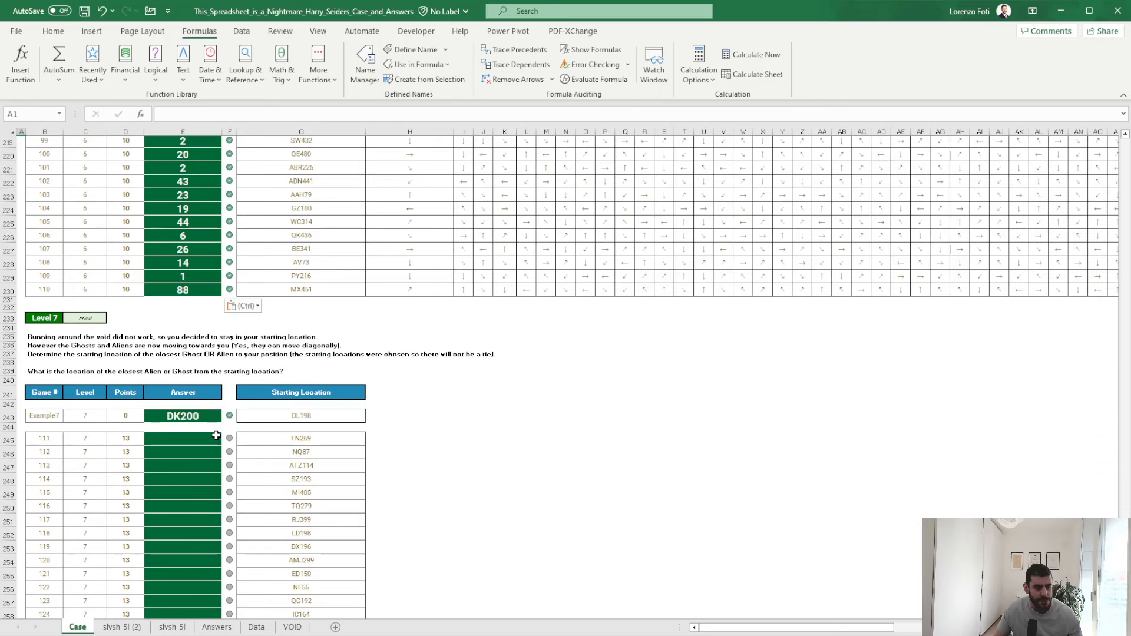
click(309, 437)
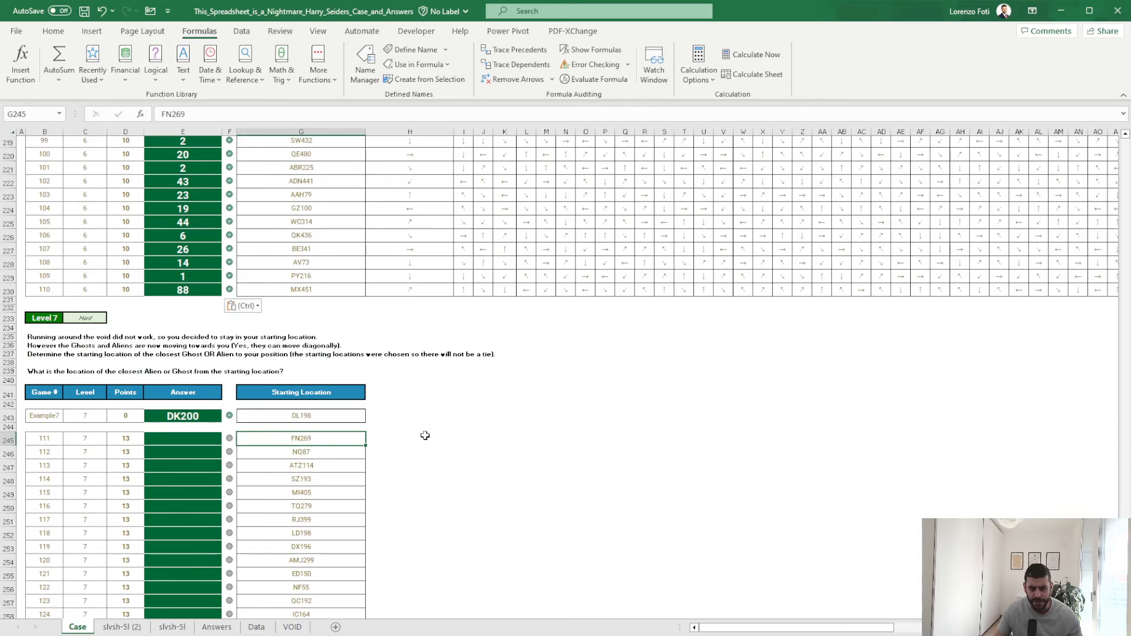
key(ctrl+Home)
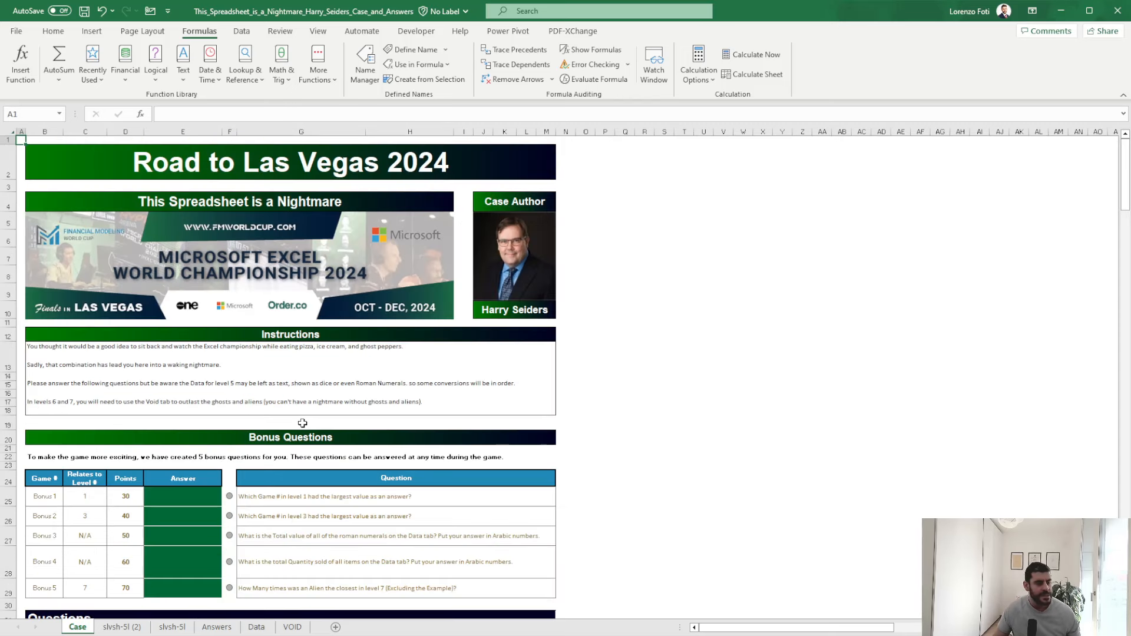
scroll(277, 461, down, 2)
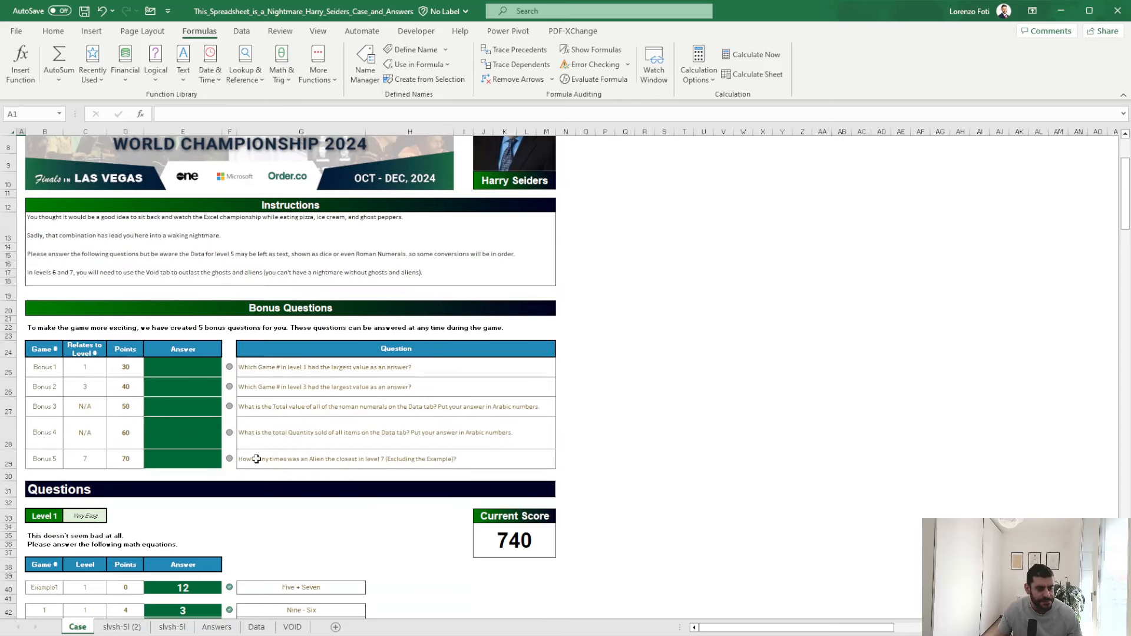
- Check which Level 1 game has the largest answer and enter 3 as the Bonus 1 answer in E25
click(194, 372)
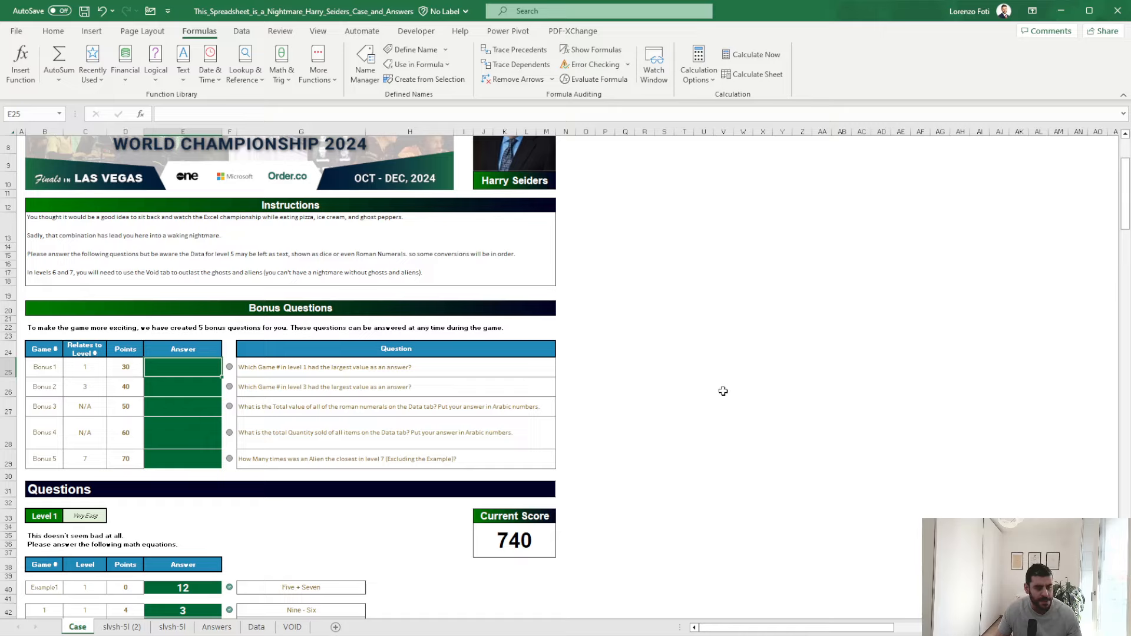
scroll(724, 391, down, 4)
scroll(139, 468, up, 4)
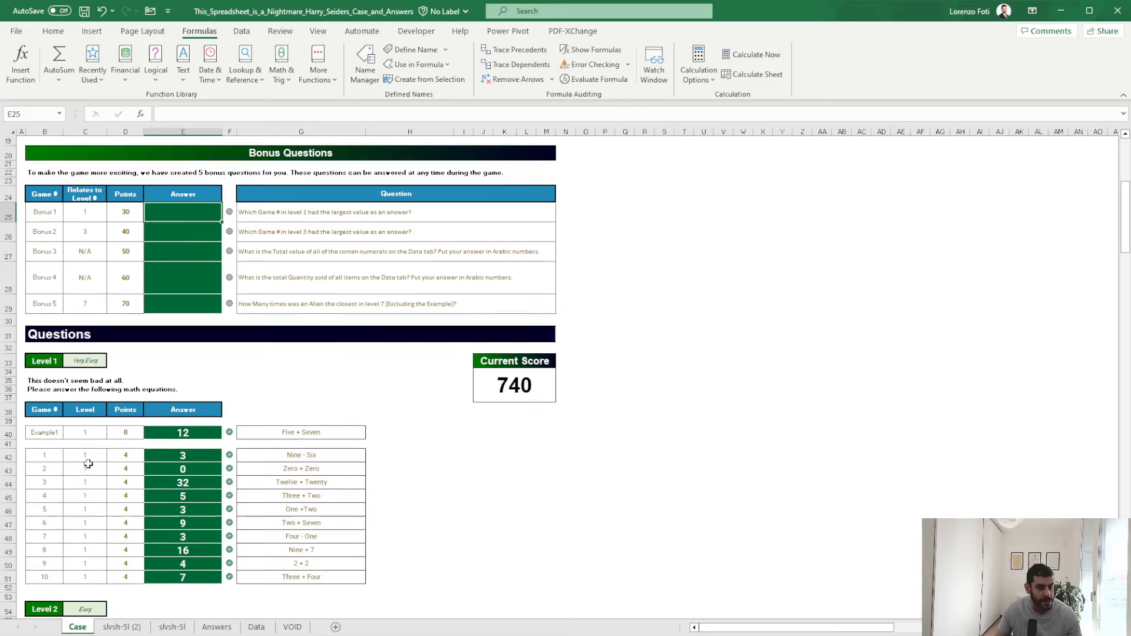
text(3)
key(Return)
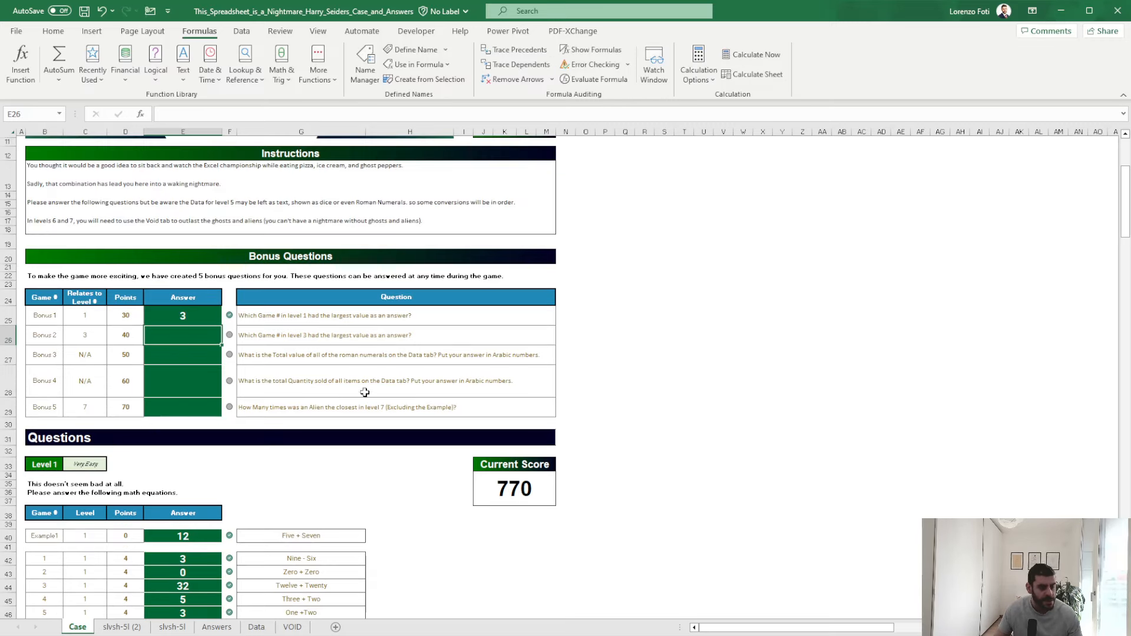
- Check which Level 3 game has the largest answer and enter 39 as the Bonus 2 answer in E26
scroll(364, 392, down, 1)
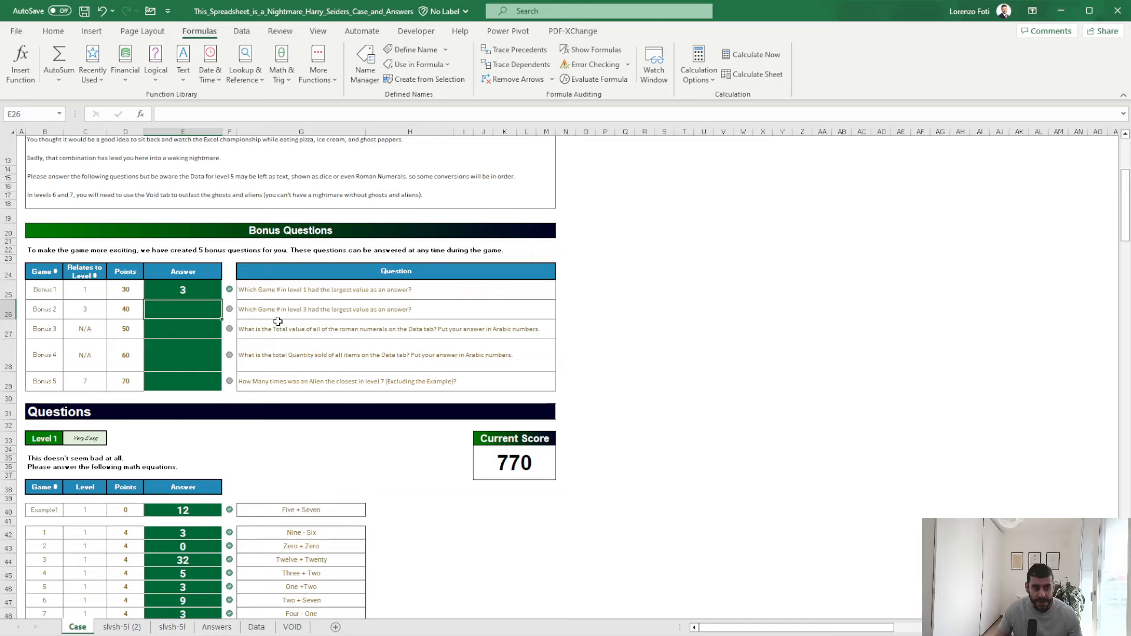
scroll(392, 519, down, 11)
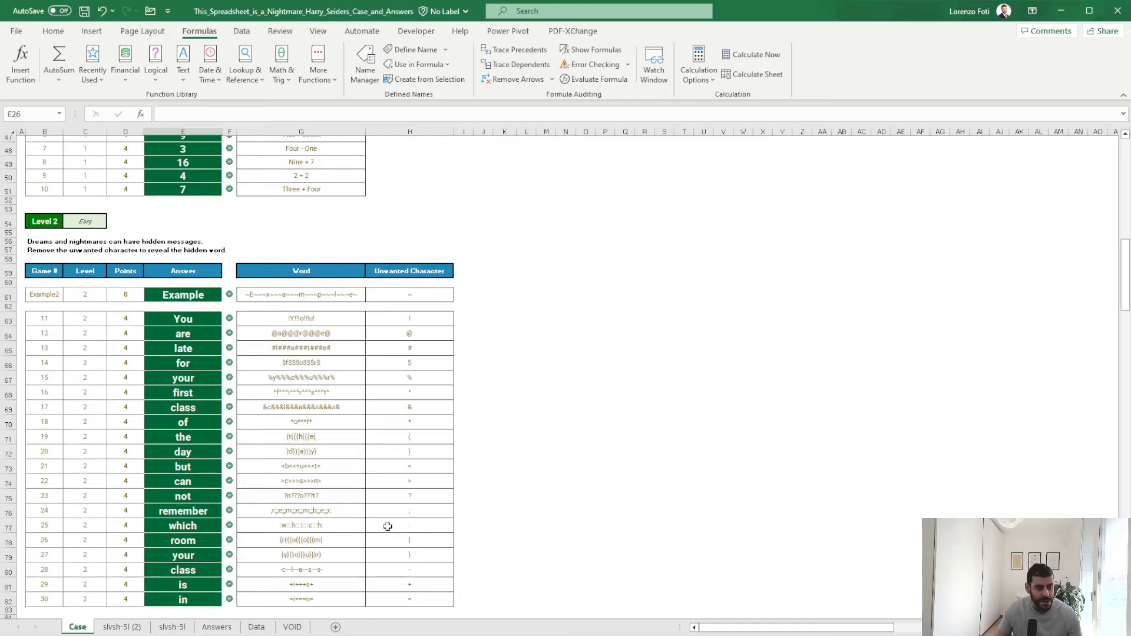
scroll(323, 465, down, 11)
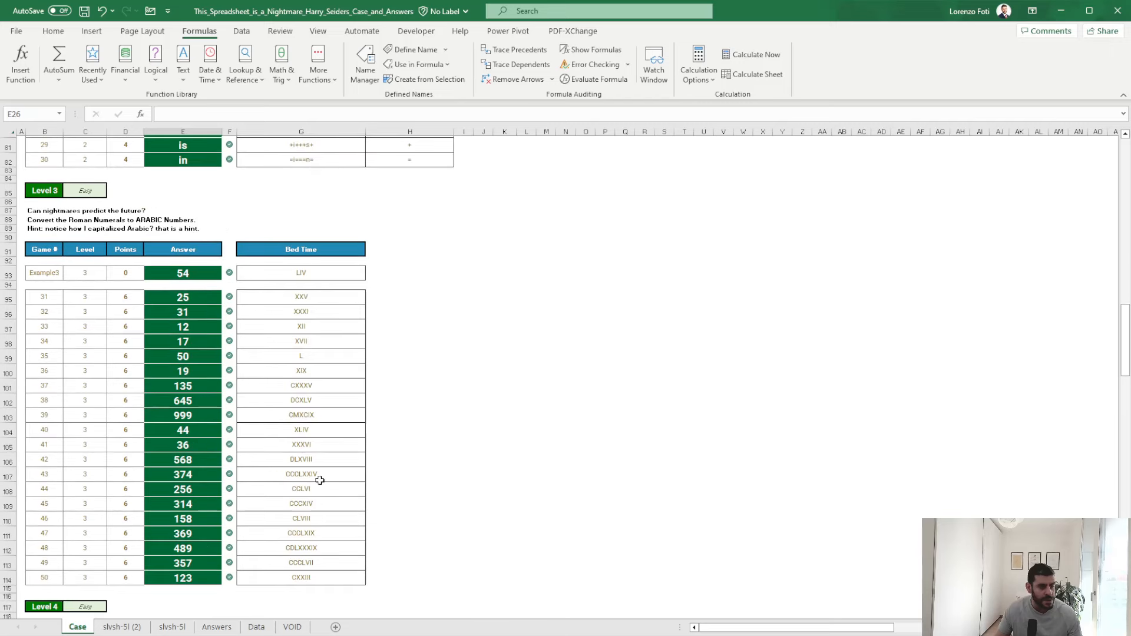
click(184, 418)
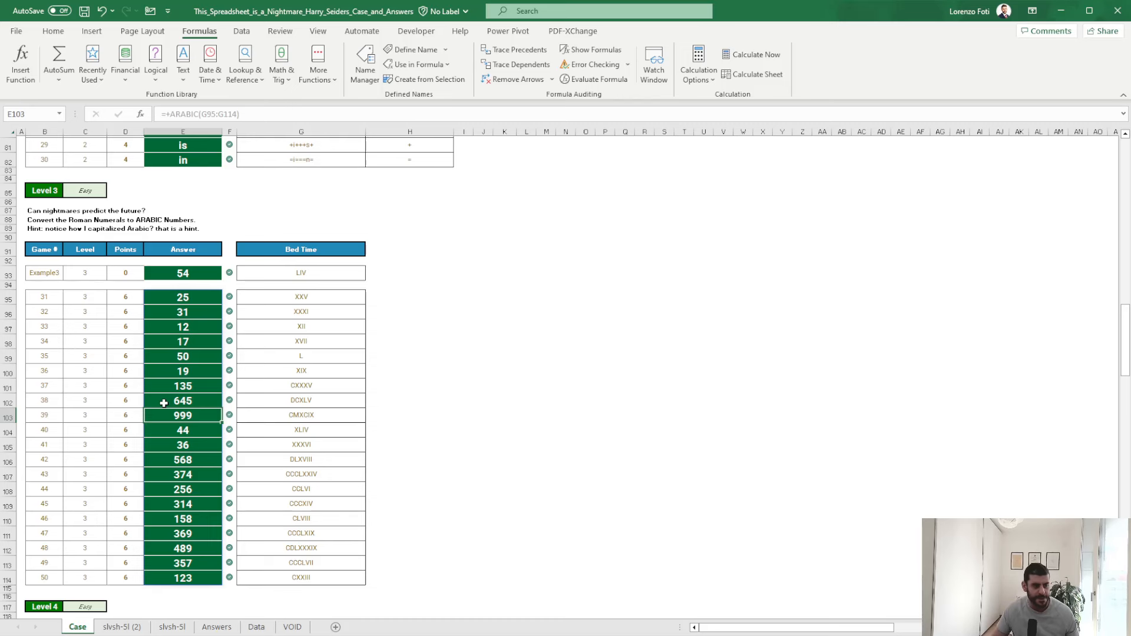
key(ctrl+Home)
click(181, 522)
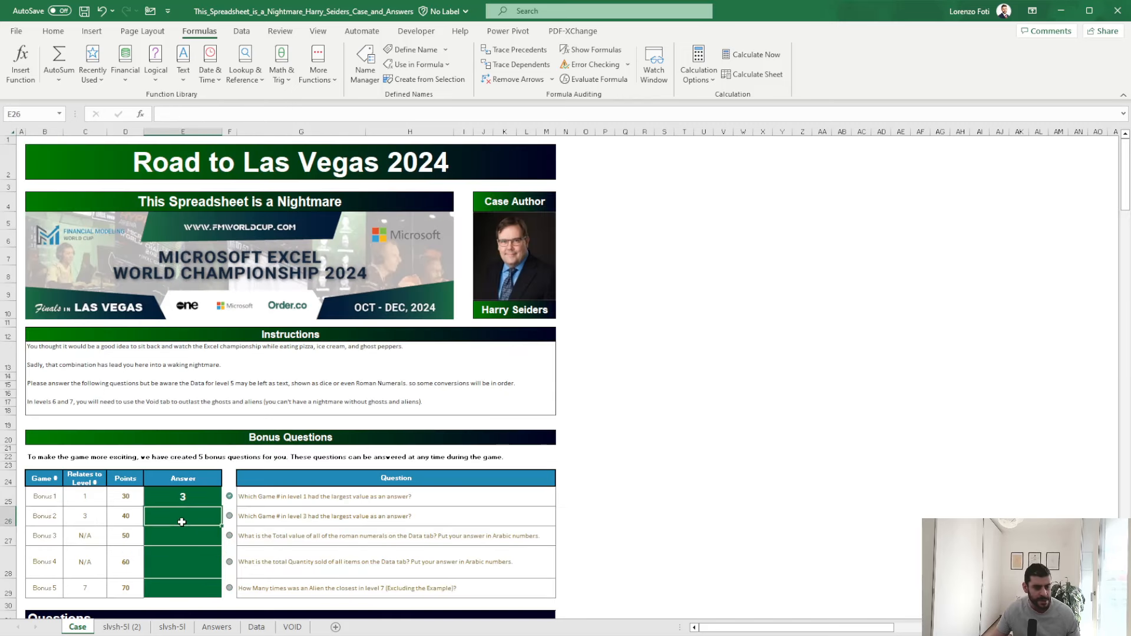
text(39)
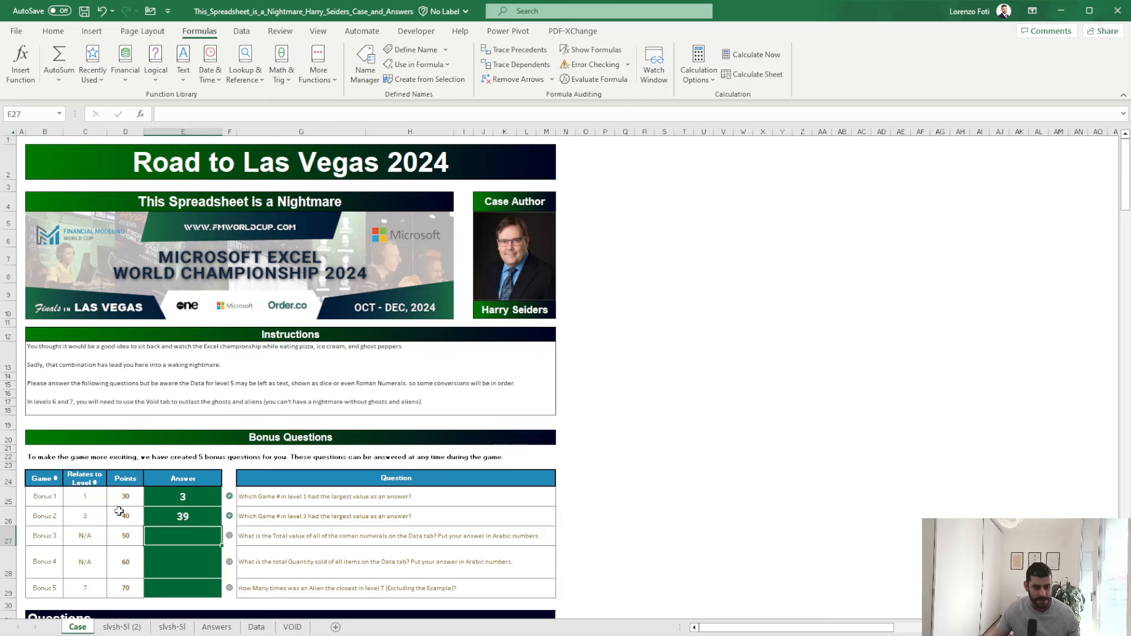
key(Left)
scroll(216, 520, down, 2)
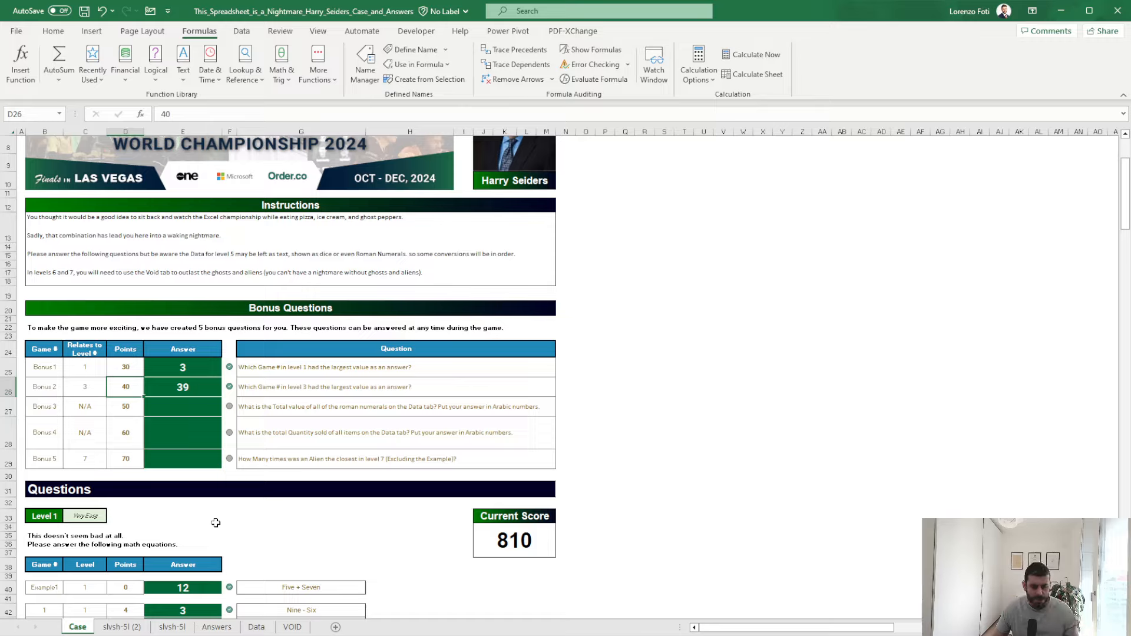
- Go to the empty cell F2 on the Data sheet to work on Bonus 3
click(177, 412)
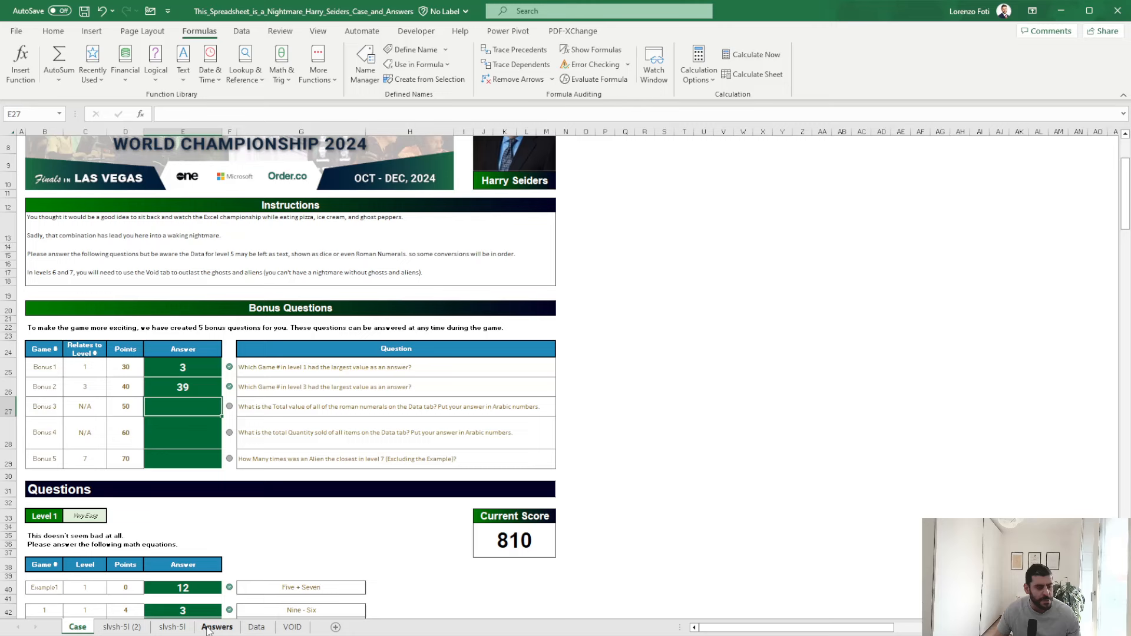
click(256, 627)
click(280, 158)
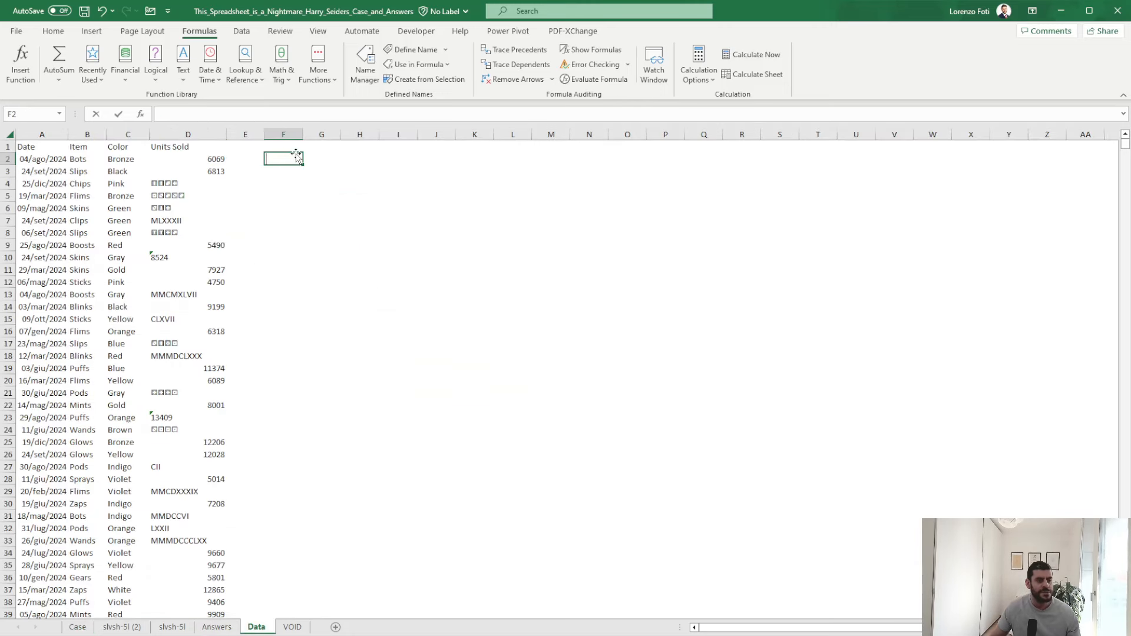
text(+arab)
key(Tab)
key(Left)
key(Left)
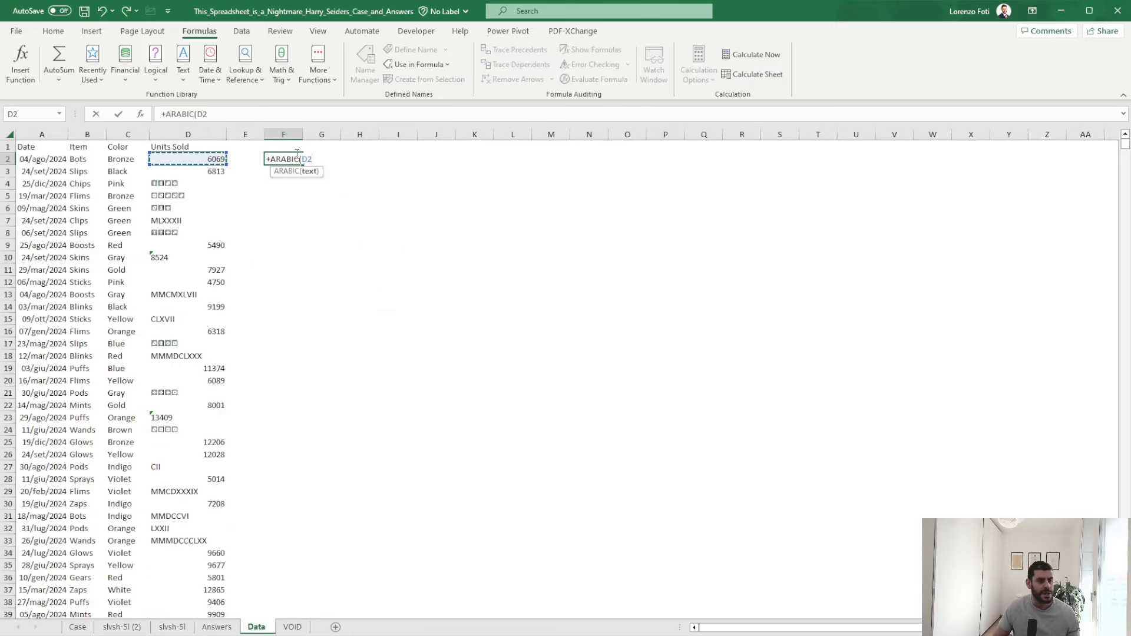
key(ctrl+shift+Down)
key(Return)
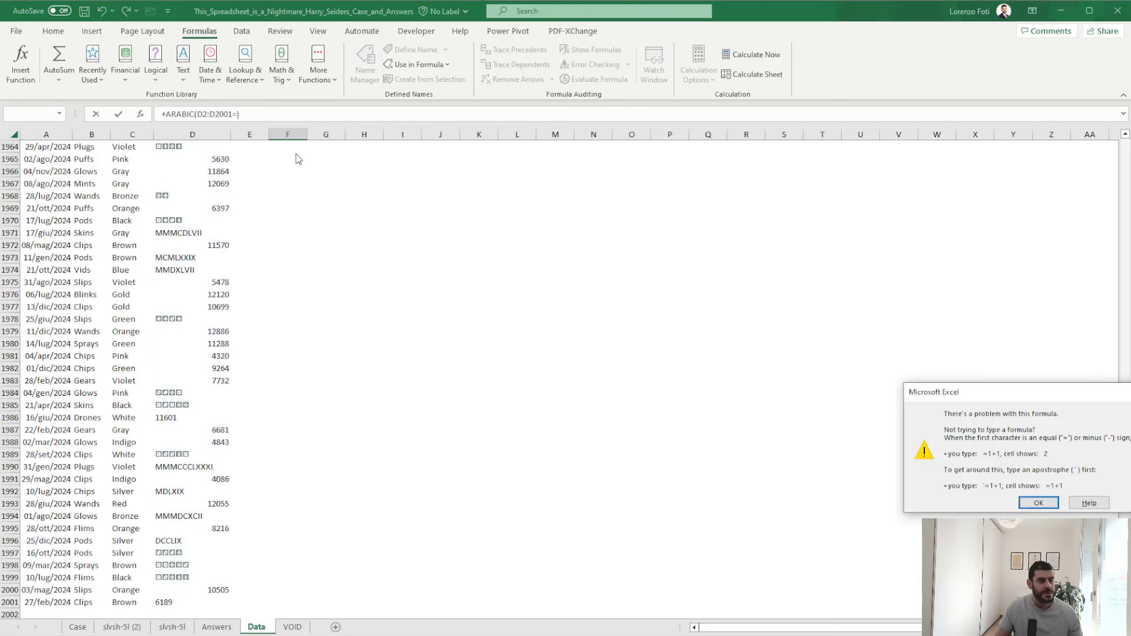
key(Return)
key(Return)
key(Escape)
key(Escape)
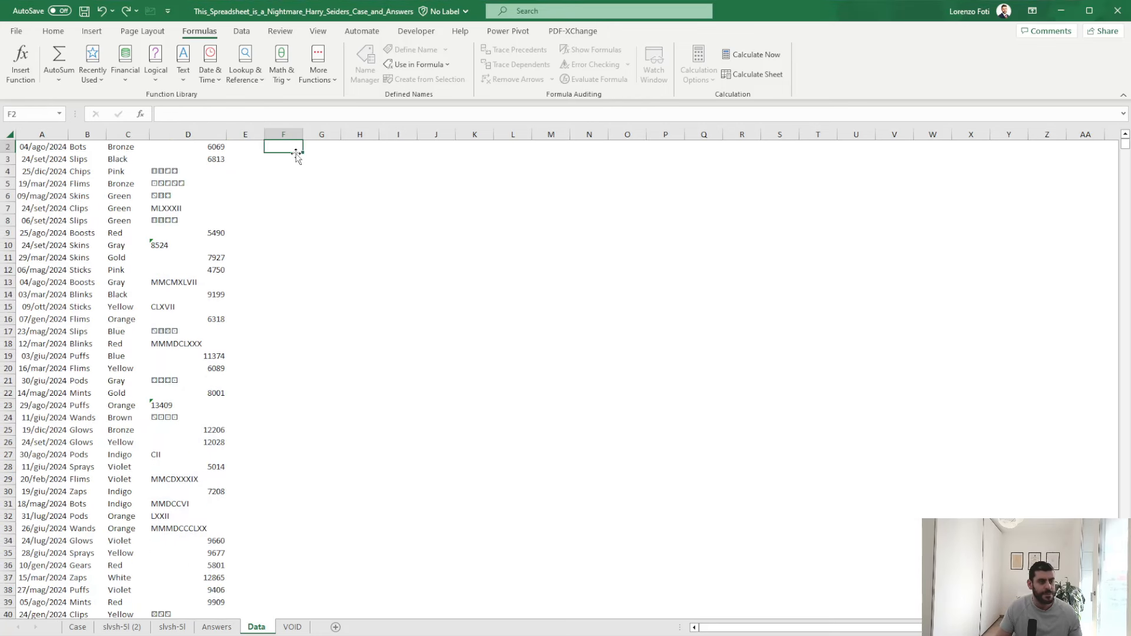
- Enter +ARABIC(D2:D2001) in F2 of the Data sheet to convert the Roman numerals among the units sold
key(Up)
key(Down)
text(+ARABIC()
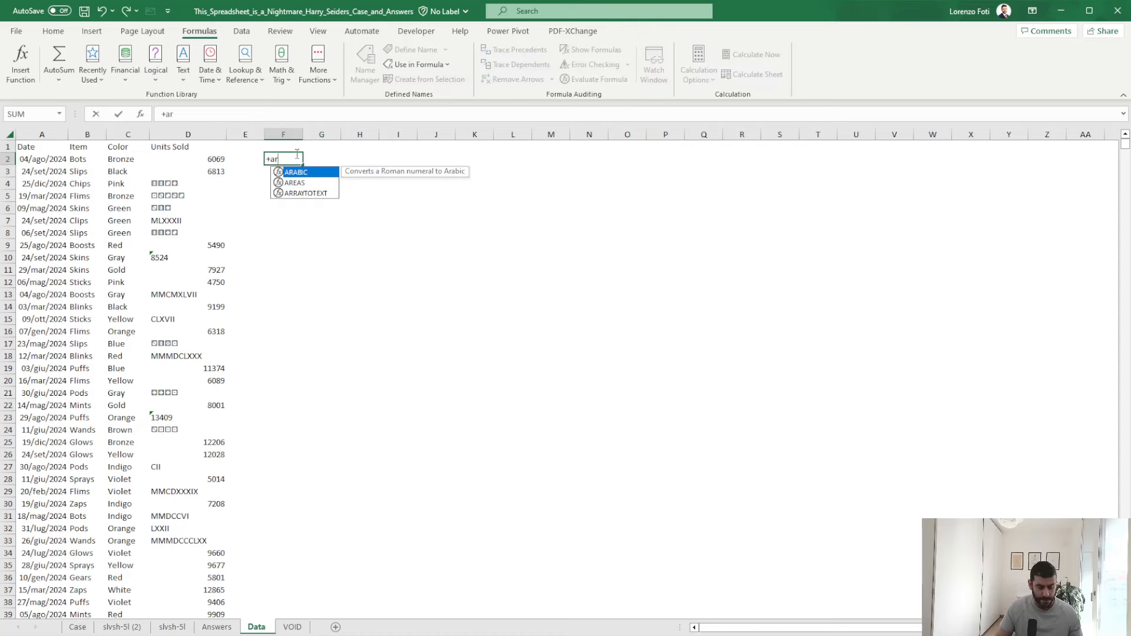
key(Left)
key(Left)
key(ctrl+shift+Down)
key(Return)
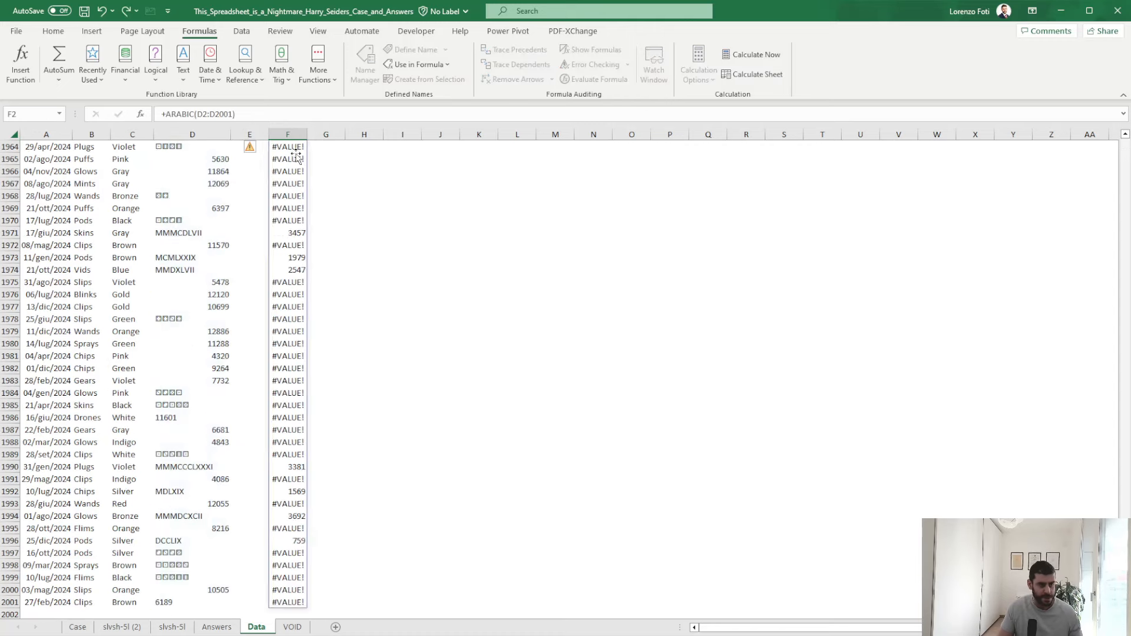
- Wrap the Roman numeral conversion in F2 of the Data sheet in IFERROR with 0 as the error value
key(Up)
click(168, 111)
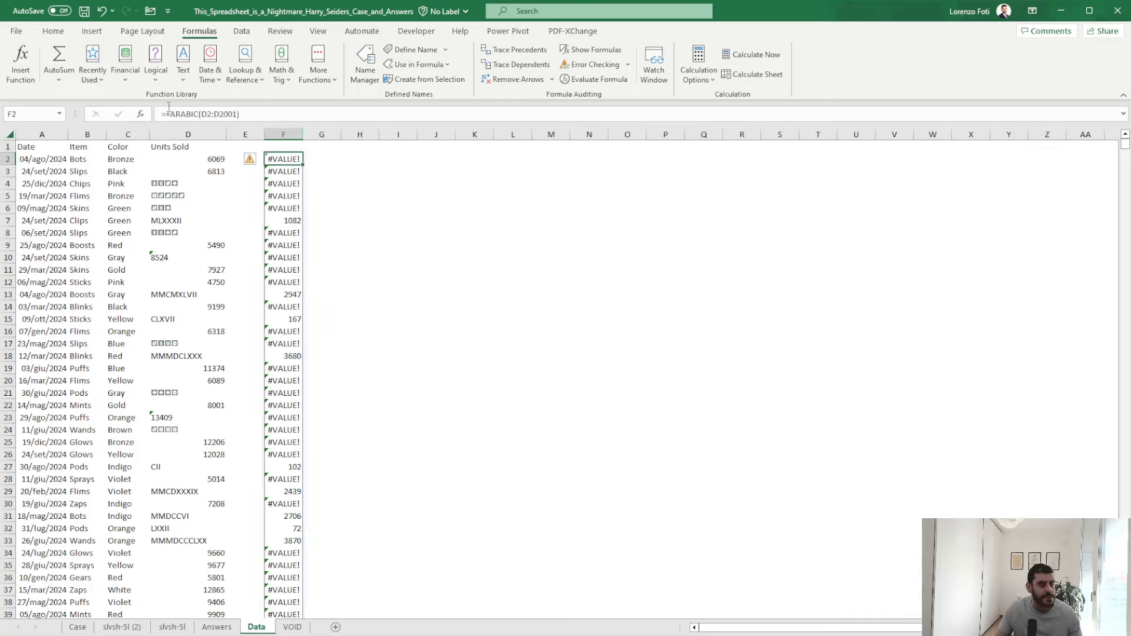
text(if)
key(Down)
key(Tab)
click(300, 111)
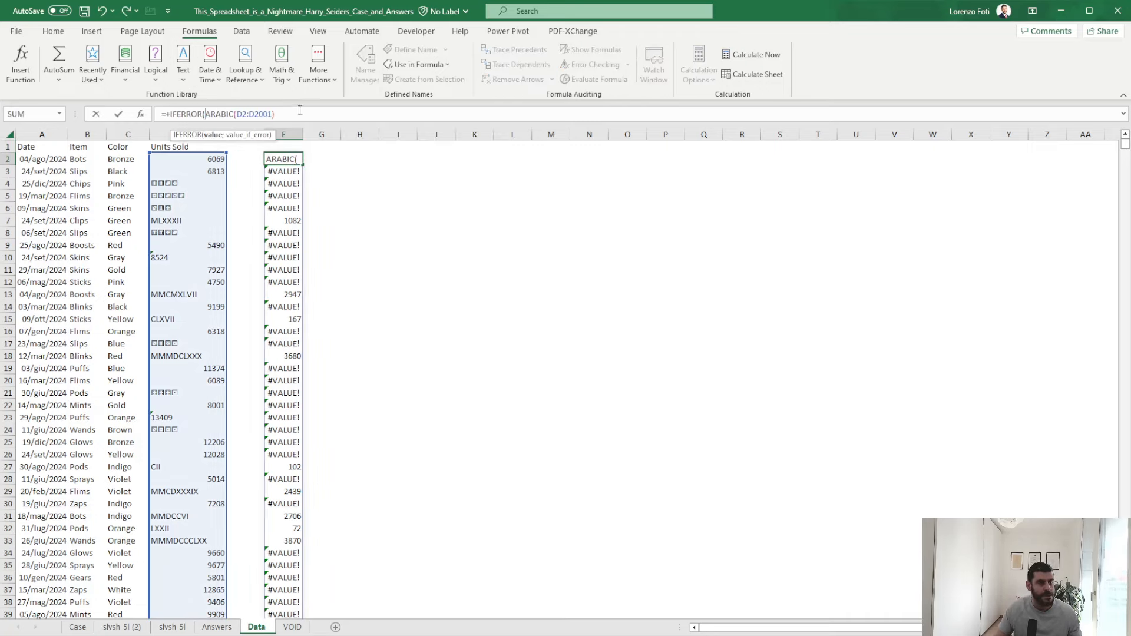
text(;0))
key(Return)
- Select the whole converted column to get its total and enter 919.712 as the Bonus 3 answer in E27
key(Up)
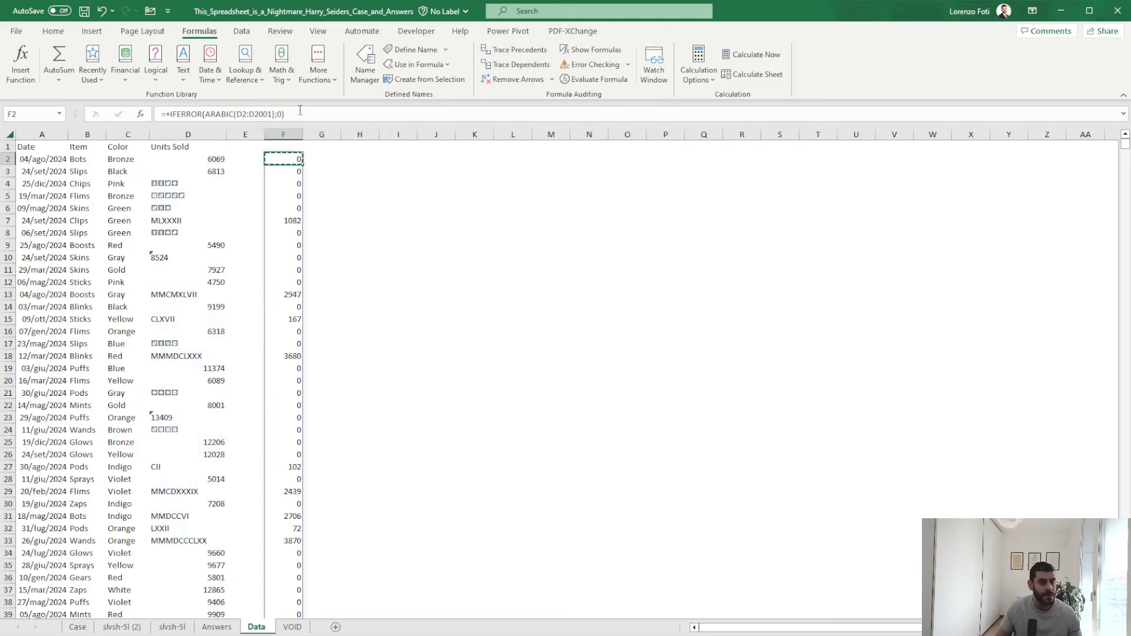
key(Down)
key(Up)
key(ctrl+shift+Down)
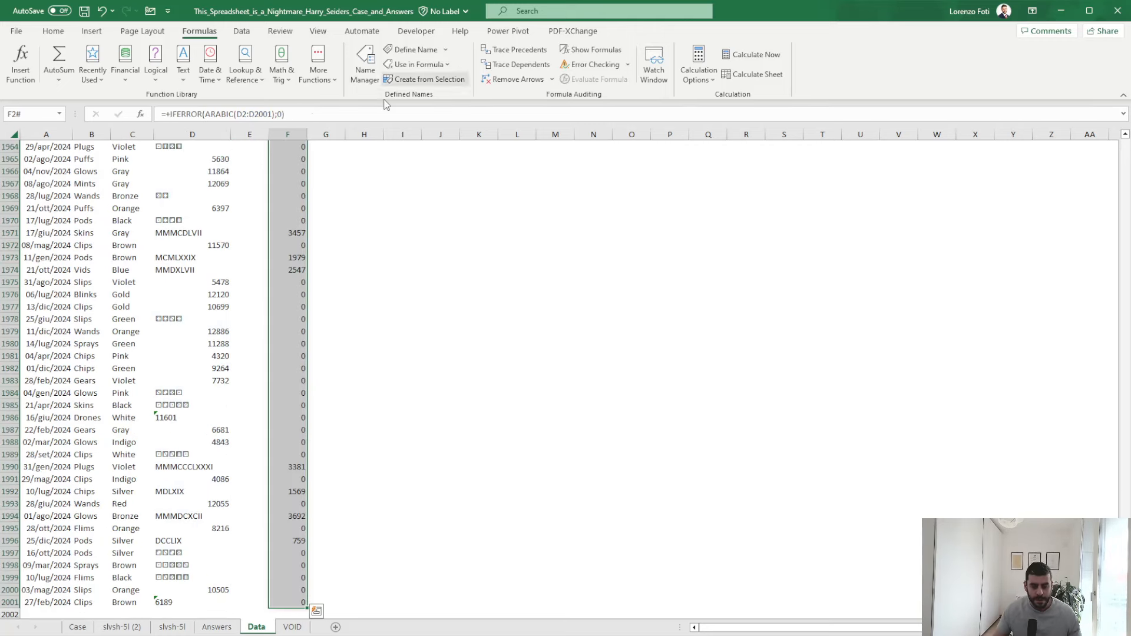
click(89, 628)
text(919.712)
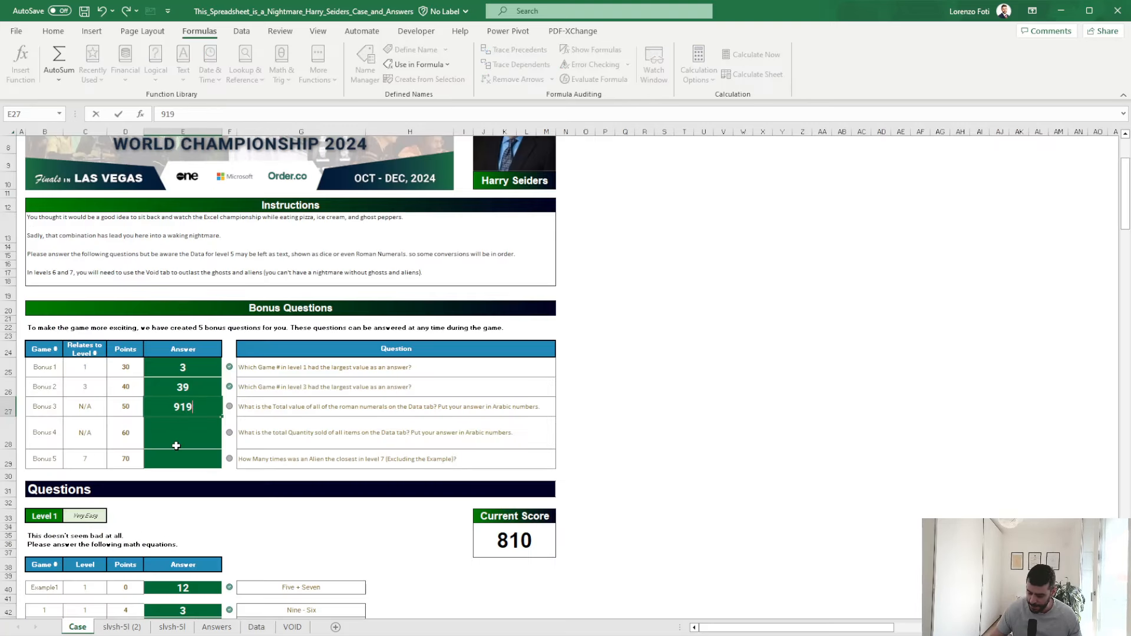
key(Return)
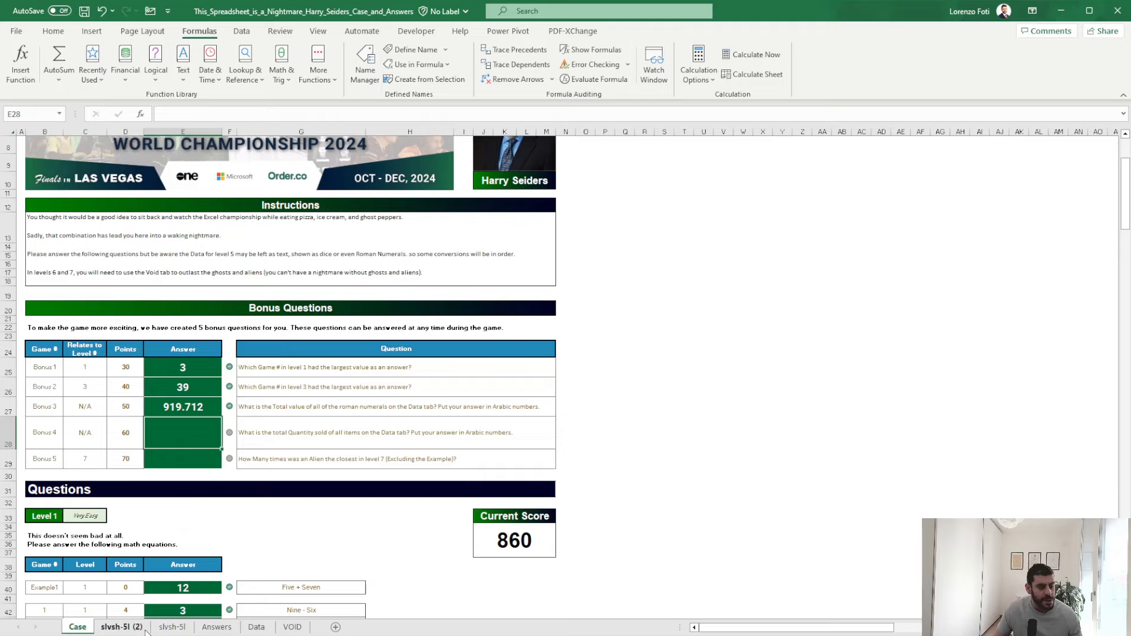
- On the slvsh-5l sheet, replace the FILTER formula in O11 with a direct reference to 'Data '!$A$2:$D$2001
click(170, 627)
click(495, 270)
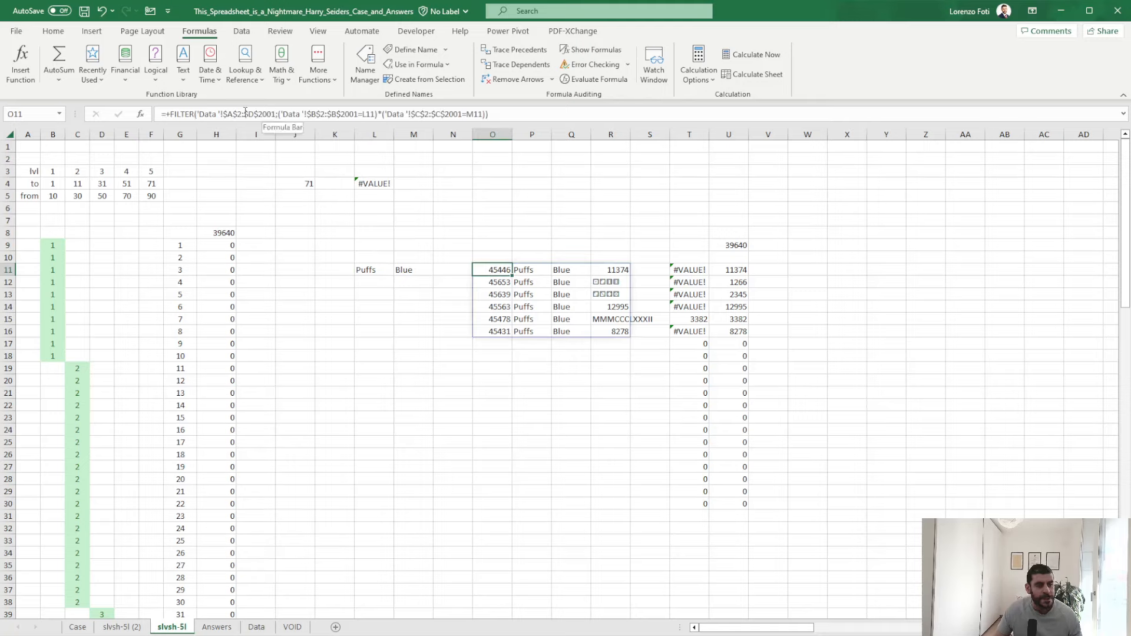
click(199, 114)
double_click(178, 114)
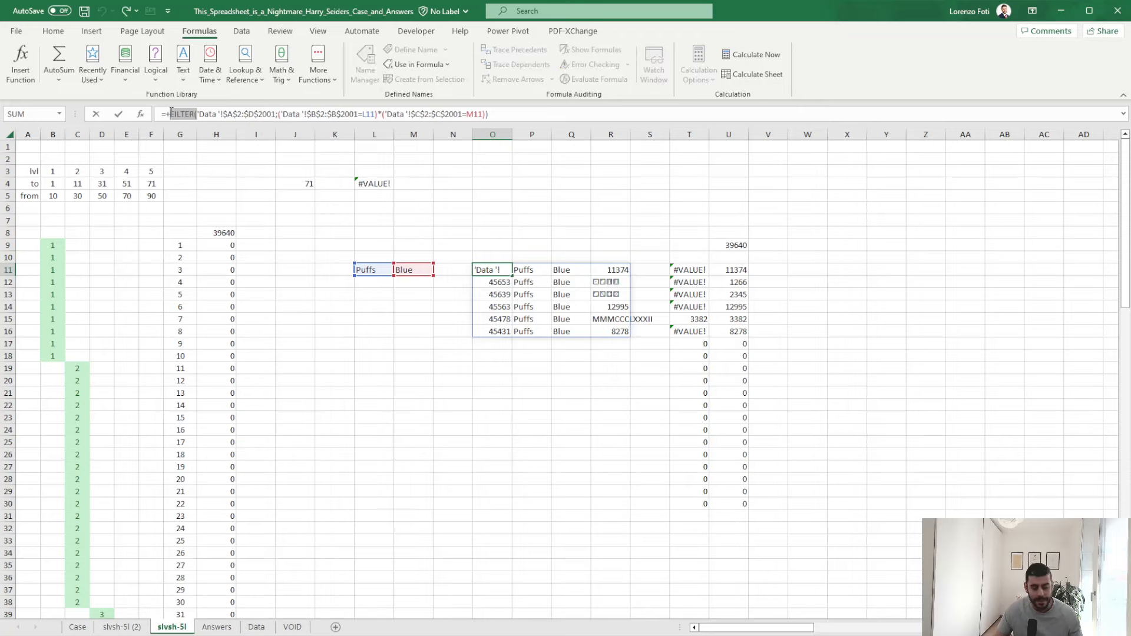
key(BackSpace)
drag(471, 116, 246, 120)
key(BackSpace)
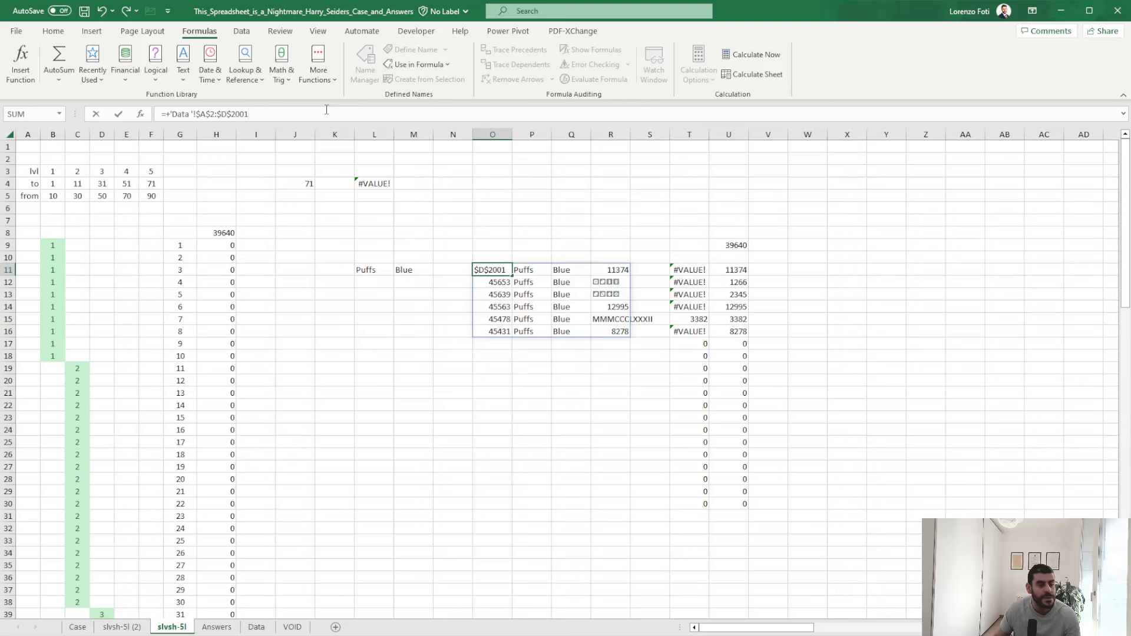
key(ctrl+Return)
- Try to copy the conversion formulas in T11:U30 down to the end of the listed data
key(Right)
key(Right)
key(Right)
key(Right)
key(Right)
key(ctrl+shift+Down)
key(shift+Right)
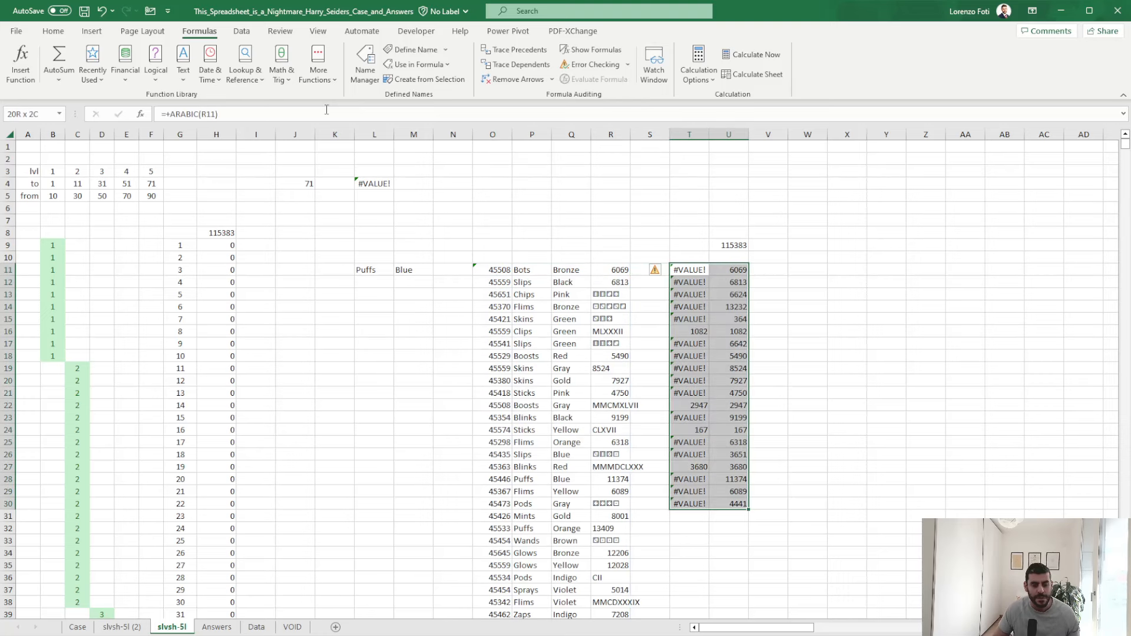
key(ctrl+c)
key(Left)
key(Left)
key(ctrl+Down)
key(Right)
key(Right)
key(ctrl+shift+Up)
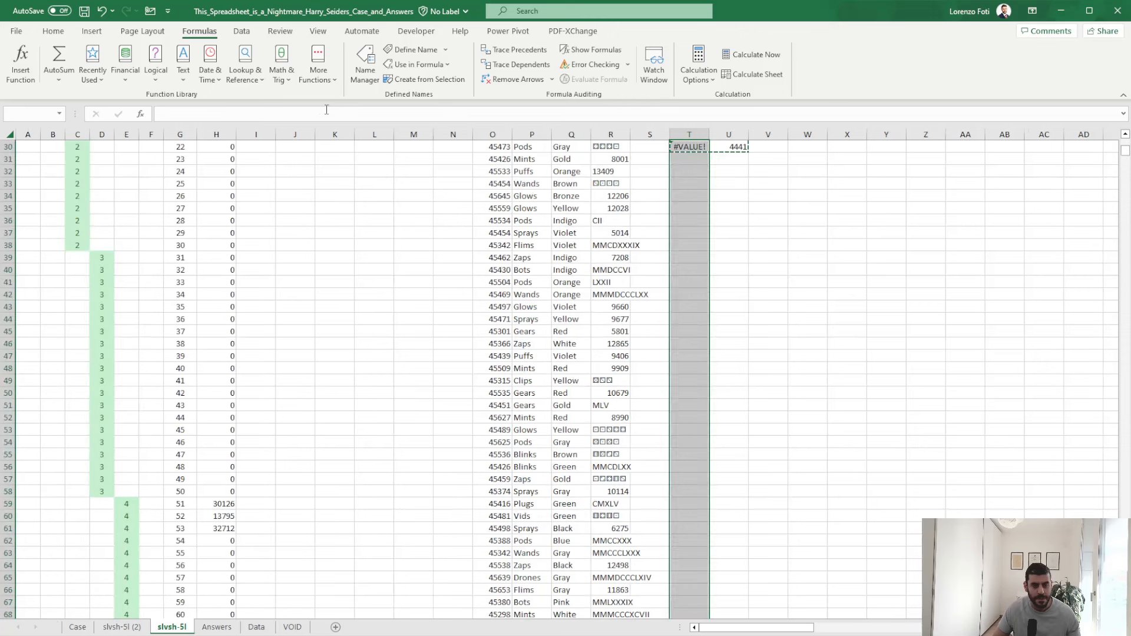
key(ctrl+v)
key(Escape)
key(ctrl+Up)
key(ctrl+Up)
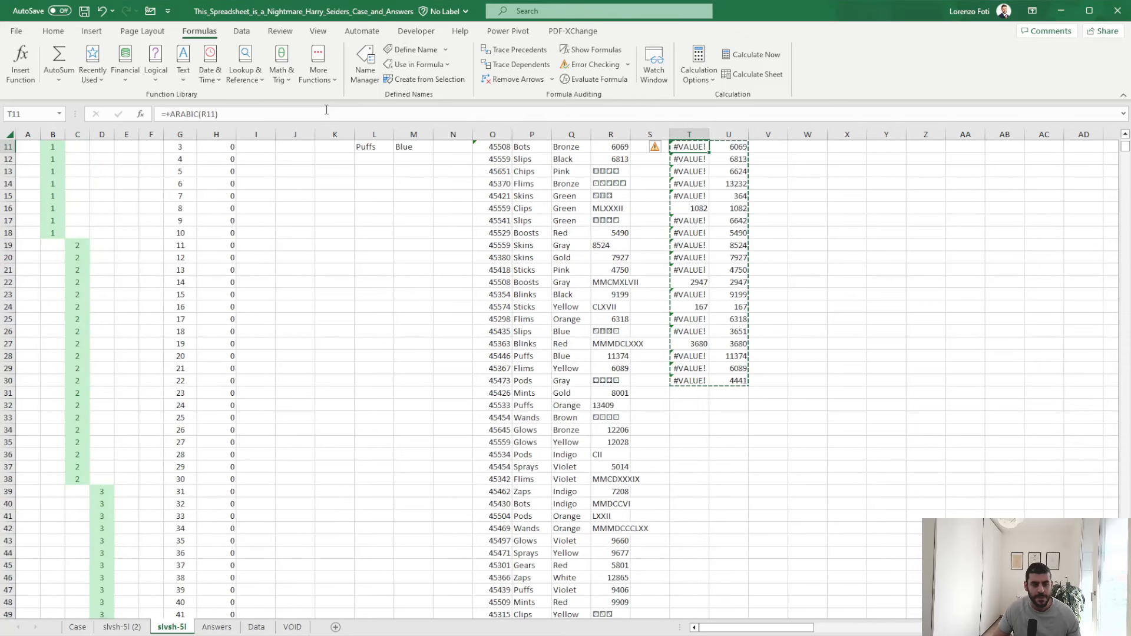
- Copy the conversion formulas in T30:U30 down to row 2010 so every listed record is converted
key(Down)
key(Down)
key(Down)
key(Down)
key(Down)
key(Down)
key(Down)
key(Down)
key(Down)
key(Down)
key(Down)
key(Down)
key(Down)
key(Down)
key(Down)
key(Down)
key(Down)
key(Down)
key(Down)
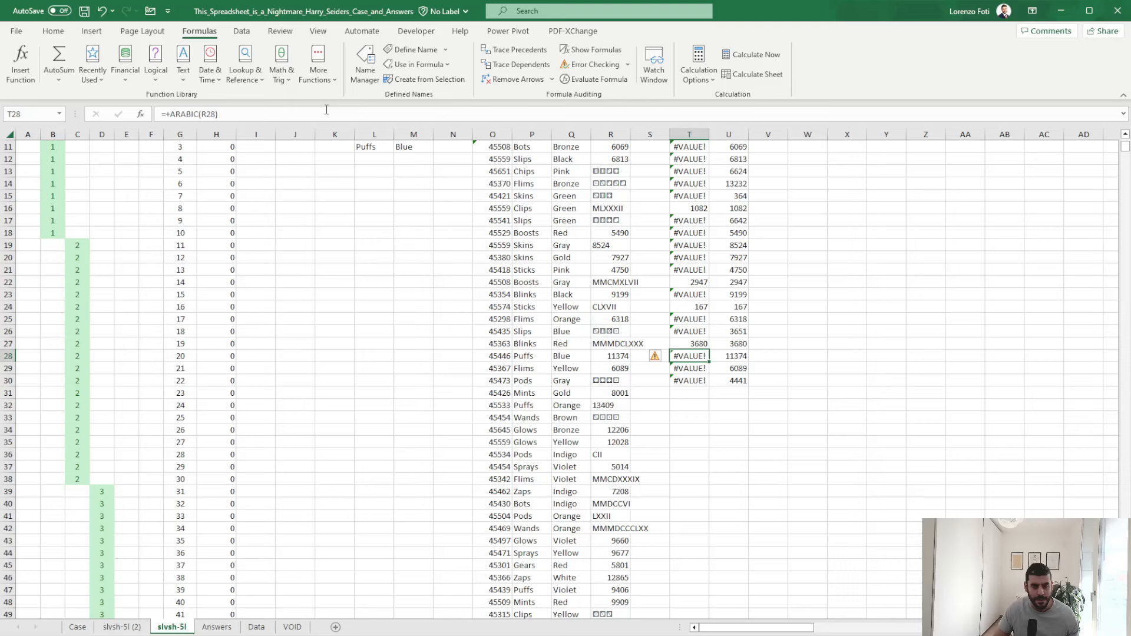
key(shift+Right)
key(ctrl+c)
key(Left)
key(Left)
key(ctrl+Down)
key(Right)
key(Right)
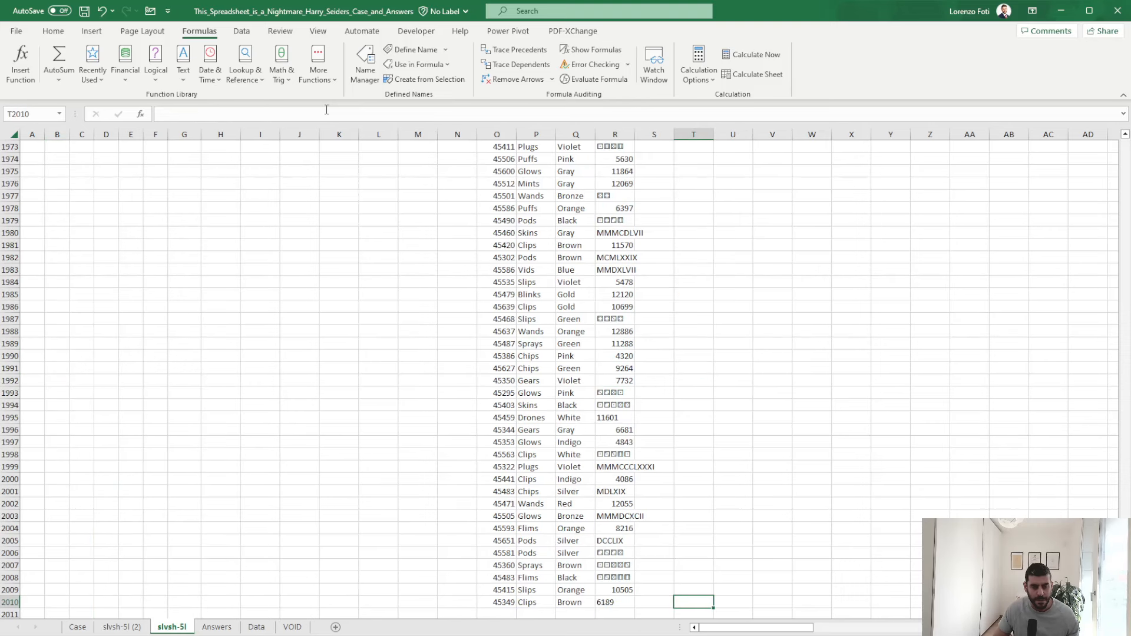
key(ctrl+shift+Up)
key(ctrl+v)
key(Escape)
key(ctrl+Up)
key(ctrl+Up)
- Copy the units total in U9 and paste it as a value into the Bonus 4 answer, E28 on the Case sheet
key(Right)
key(Right)
key(Down)
key(Down)
key(Down)
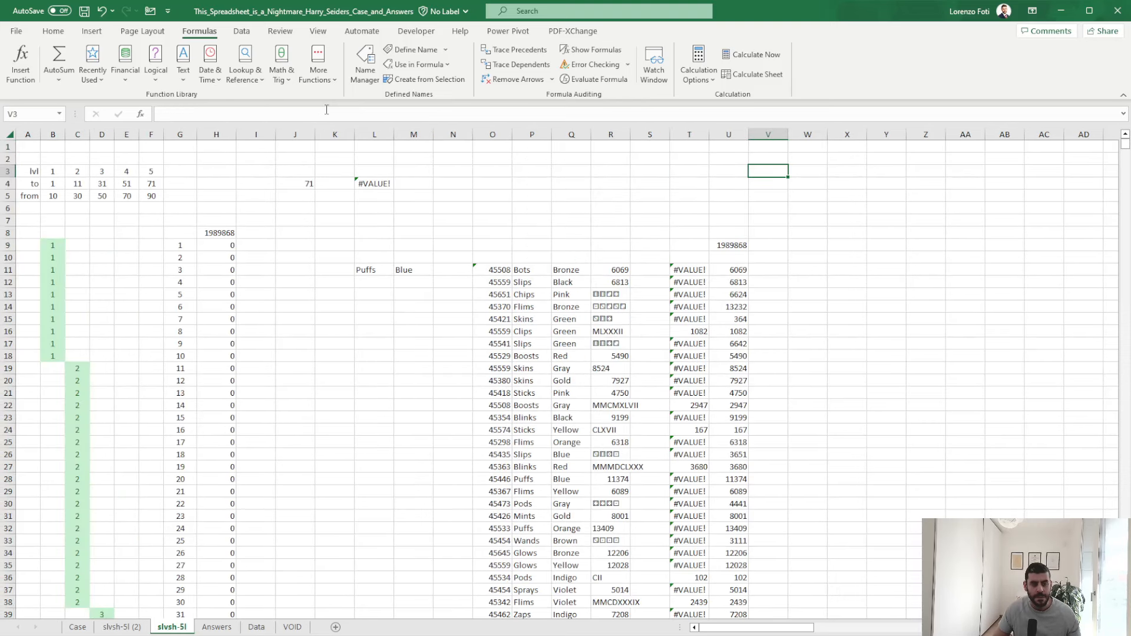
key(ctrl+Down)
key(ctrl+Up)
key(Left)
key(Left)
key(Right)
key(ctrl+Down)
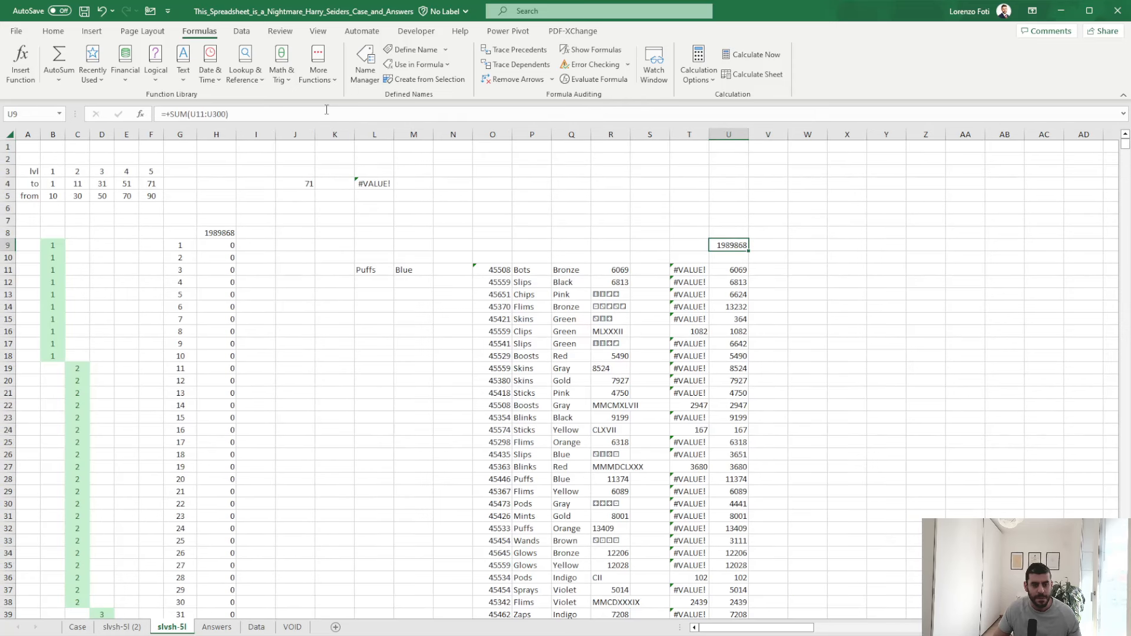
key(F2)
key(Escape)
key(ctrl+c)
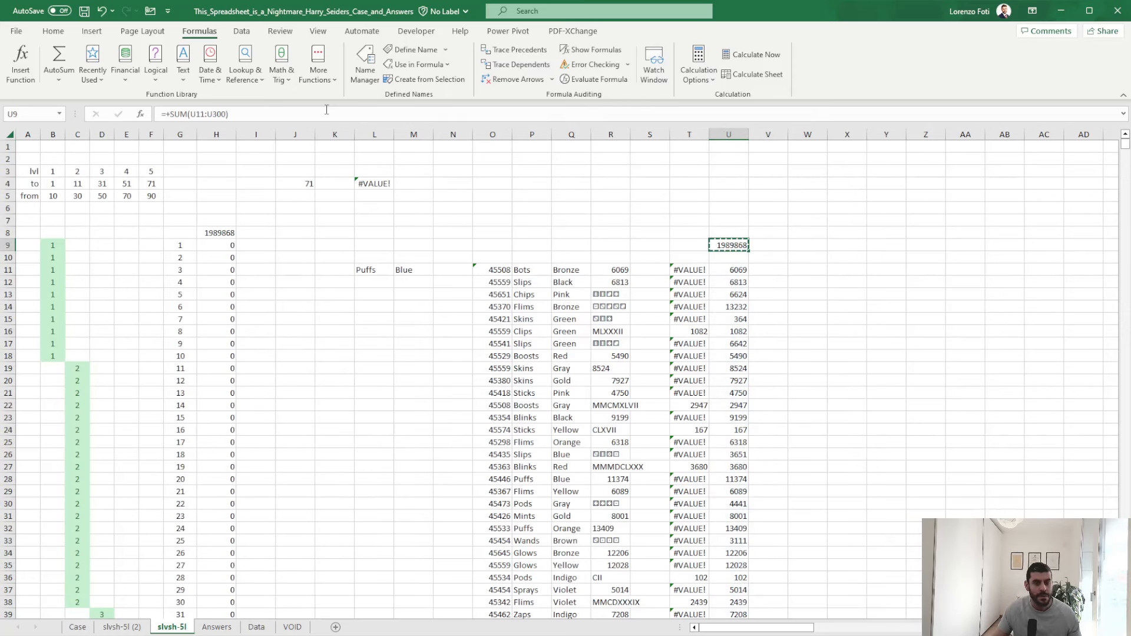
click(77, 627)
right_click(196, 439)
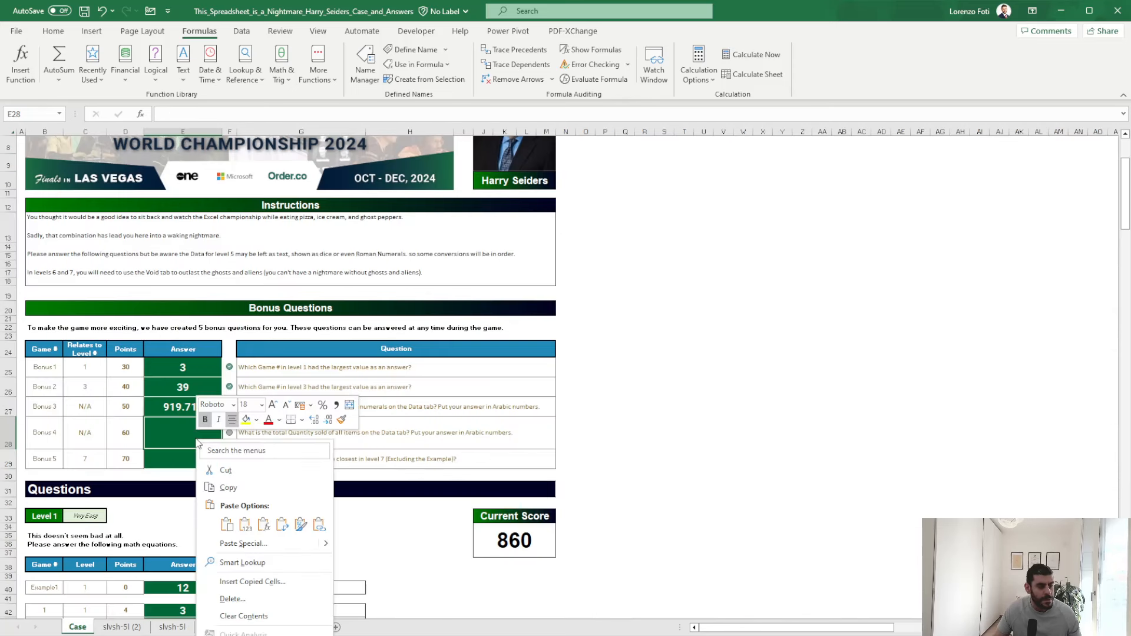
click(227, 511)
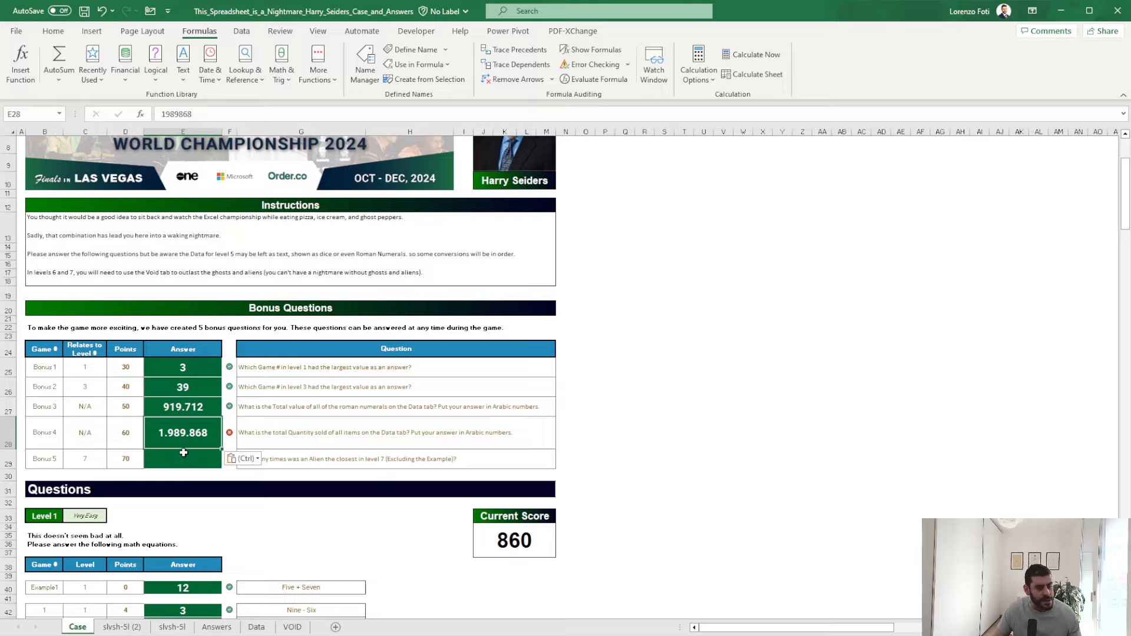
- Check the range summed in U9 of the slvsh-5l sheet and extend it to U11:U3000
click(122, 628)
click(172, 627)
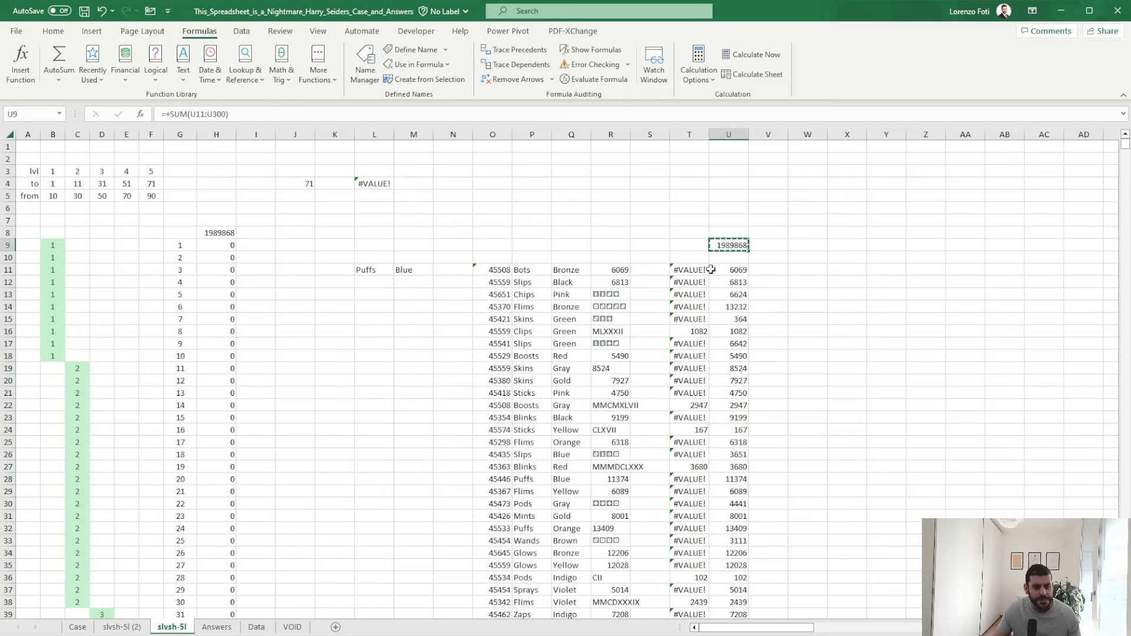
key(F2)
scroll(673, 423, down, 20)
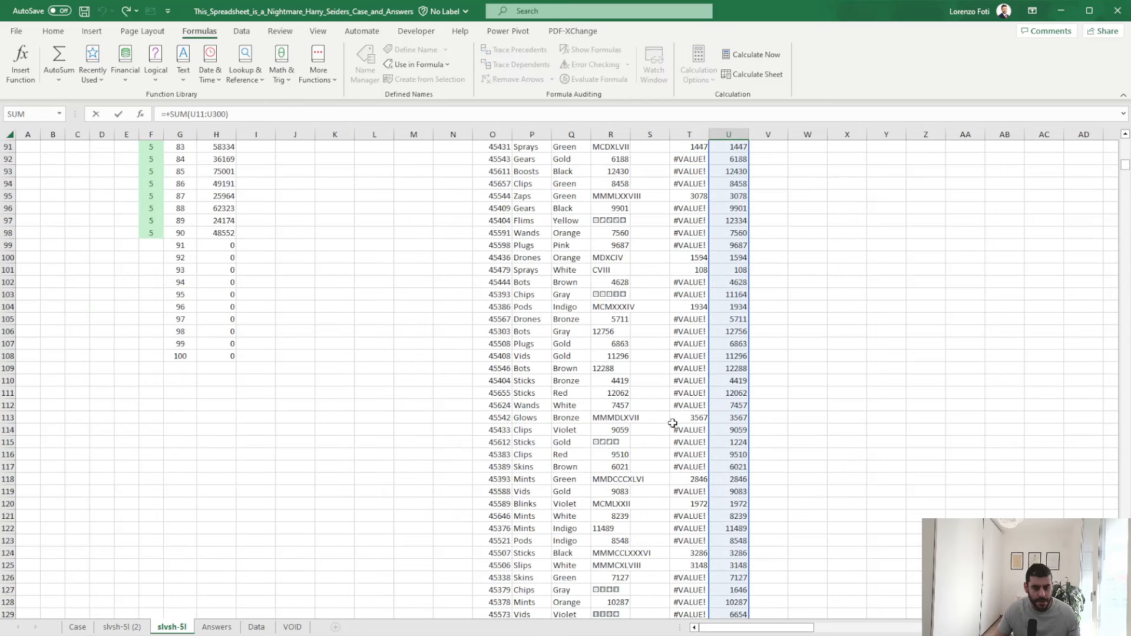
scroll(673, 423, down, 20)
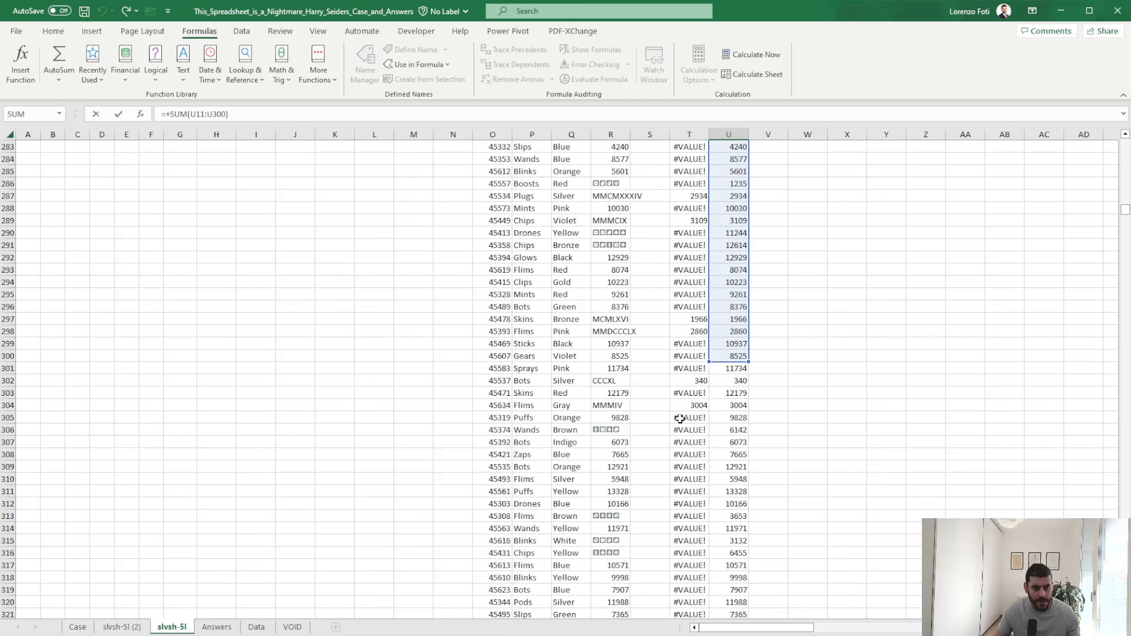
key(Escape)
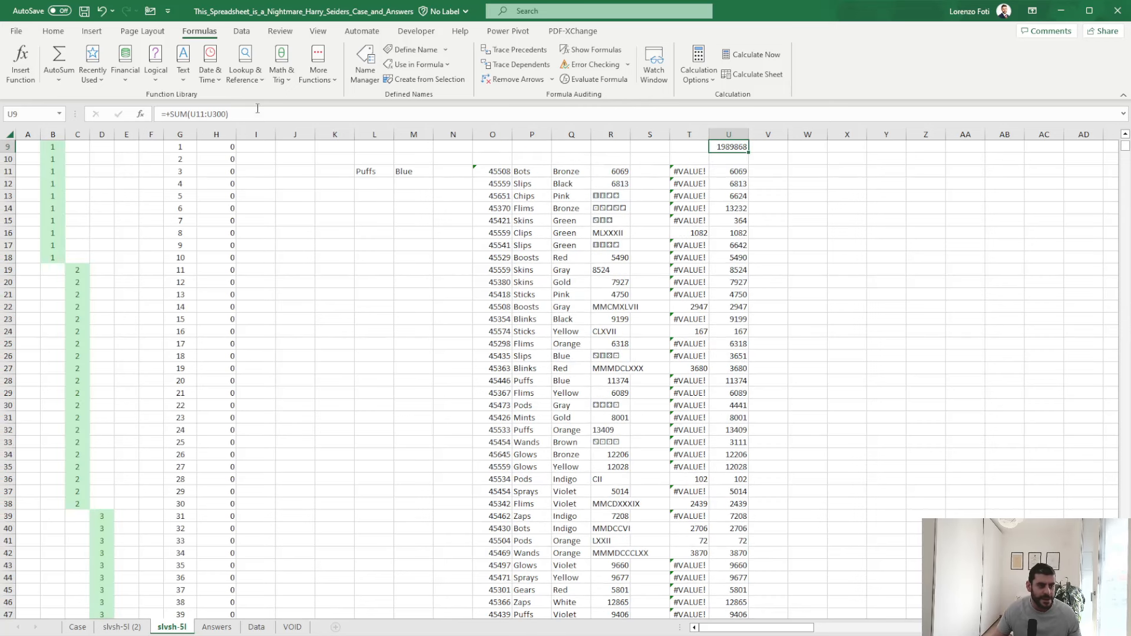
click(224, 114)
text(0)
key(Return)
key(Up)
key(Up)
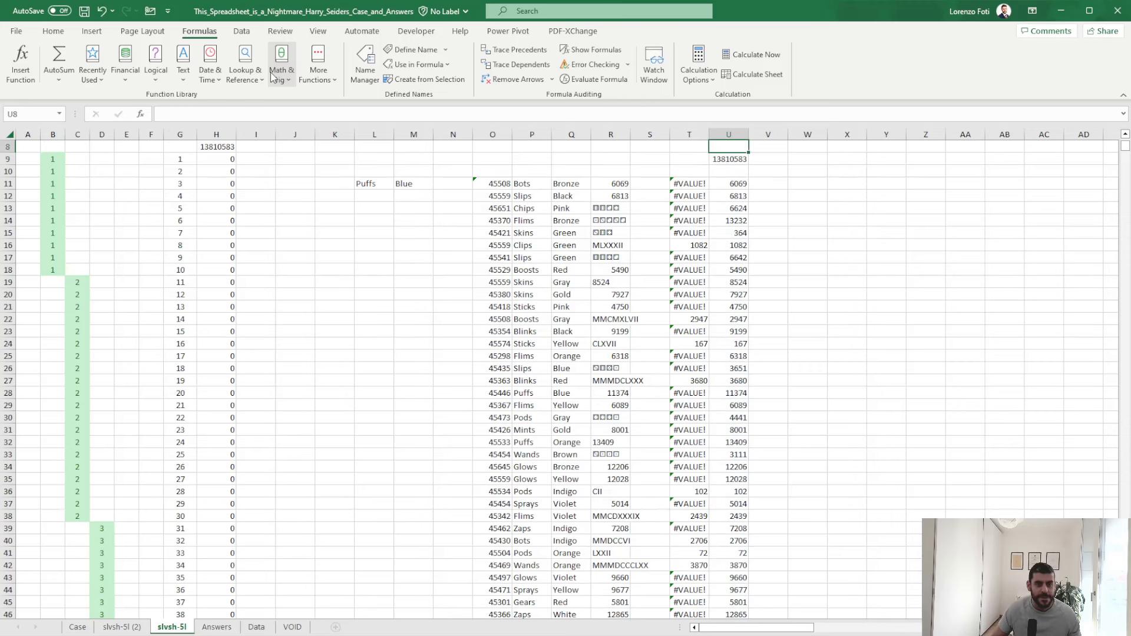
- Copy the corrected total in U9 and paste it as a value over the Bonus 4 answer in E28
key(Down)
key(ctrl+Page_Up)
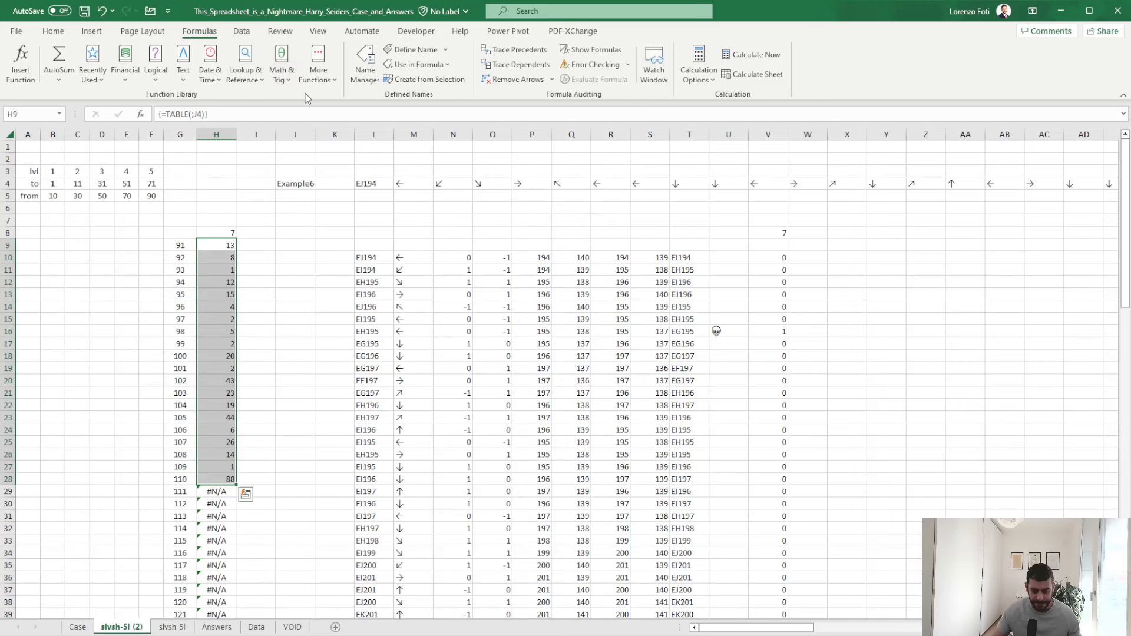
key(ctrl+Page_Up)
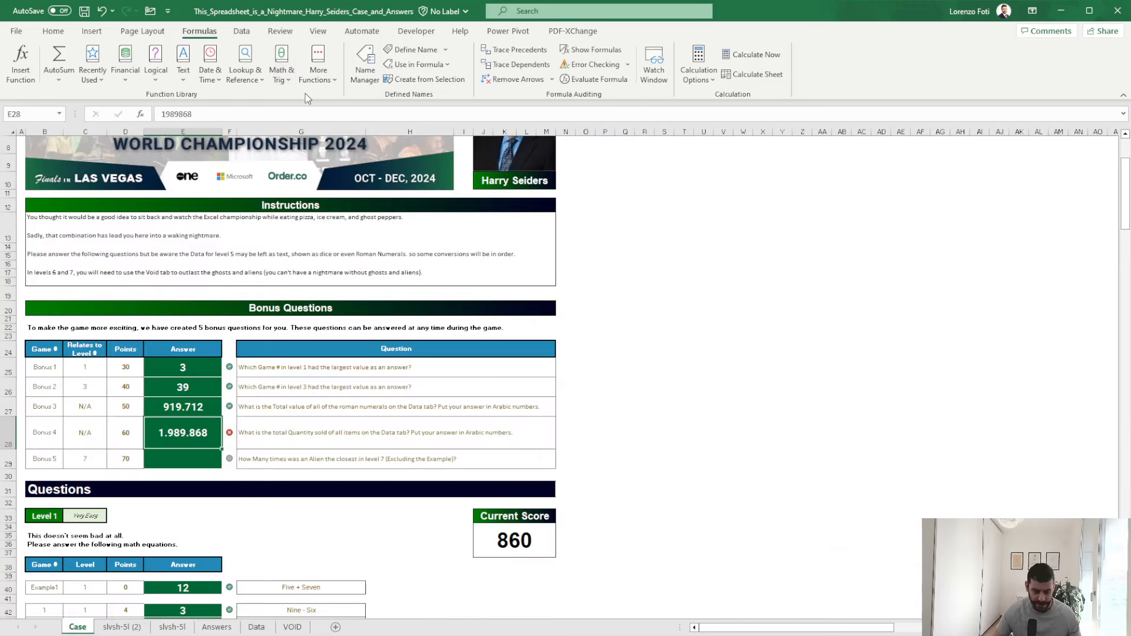
right_click(184, 437)
click(234, 521)
click(184, 454)
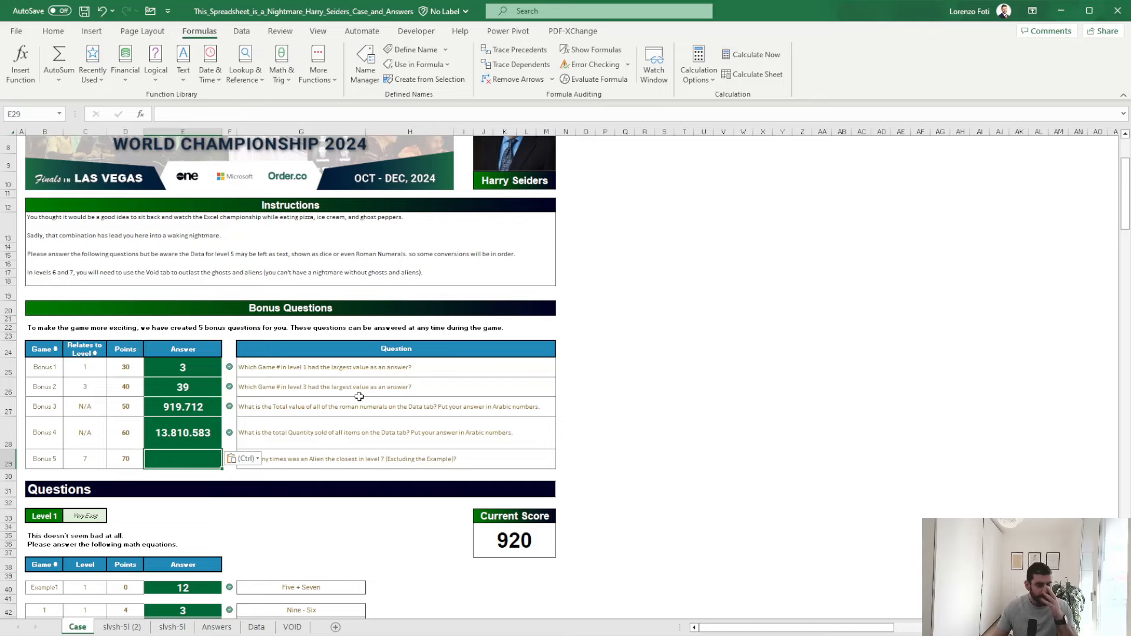
- Go down the Case sheet to Level 7 and read its instructions and starting locations
scroll(427, 410, down, 4)
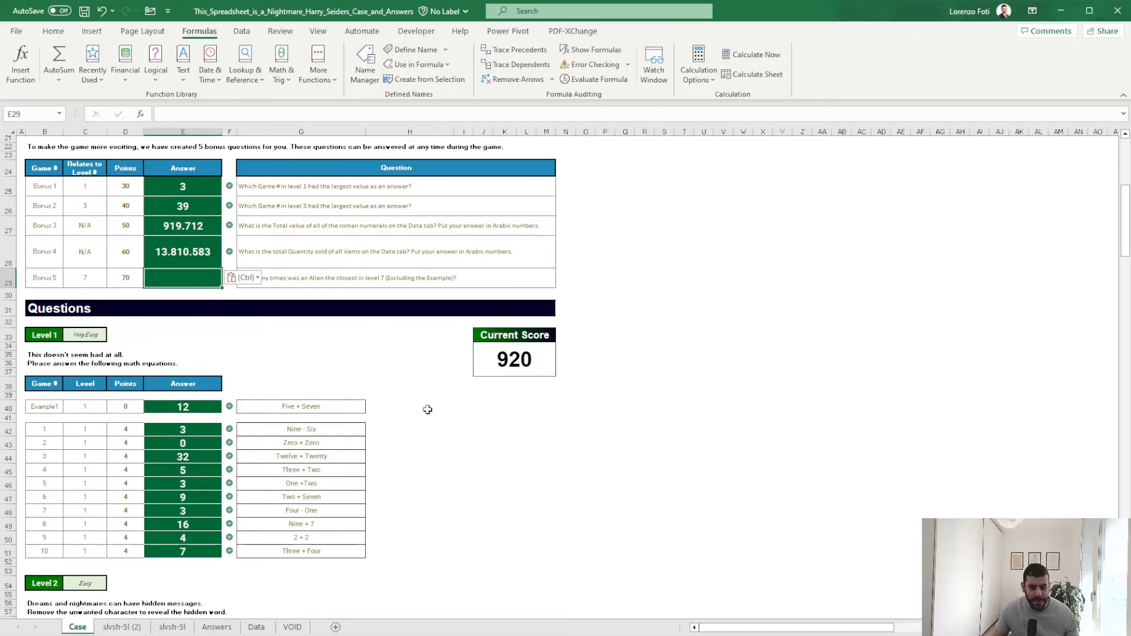
click(278, 326)
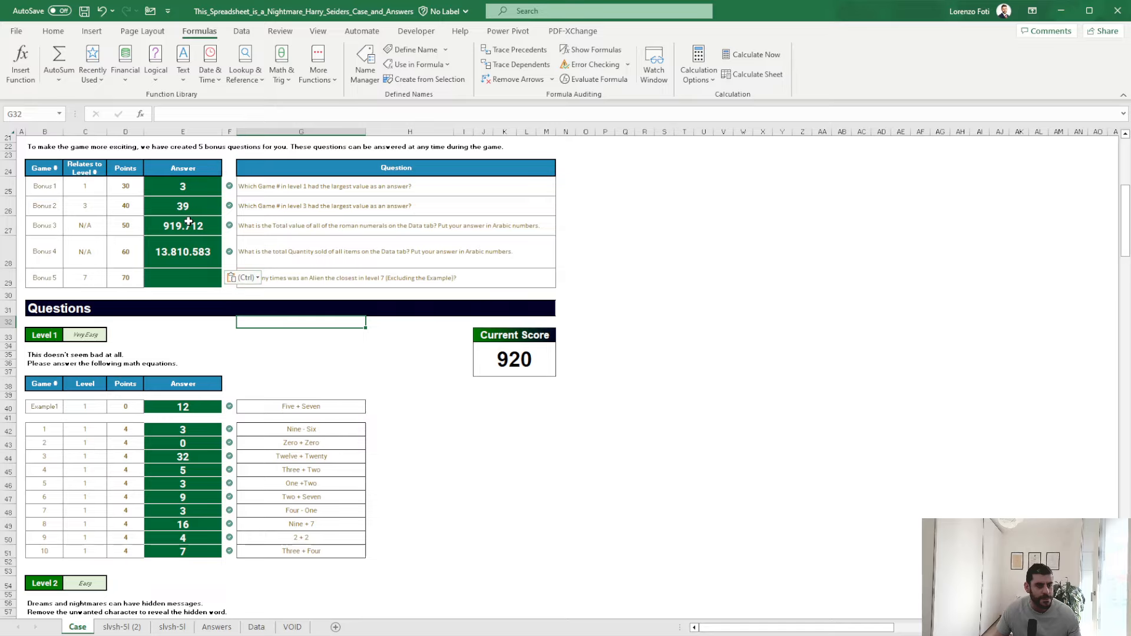
drag(186, 208, 183, 226)
click(279, 337)
scroll(383, 412, down, 20)
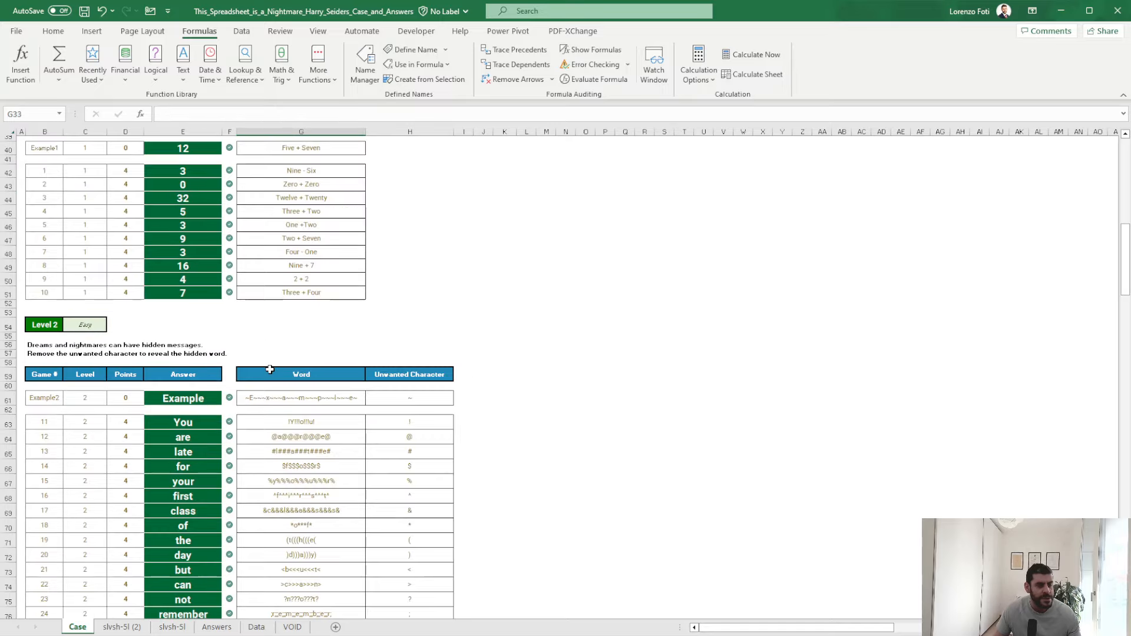
scroll(382, 422, down, 12)
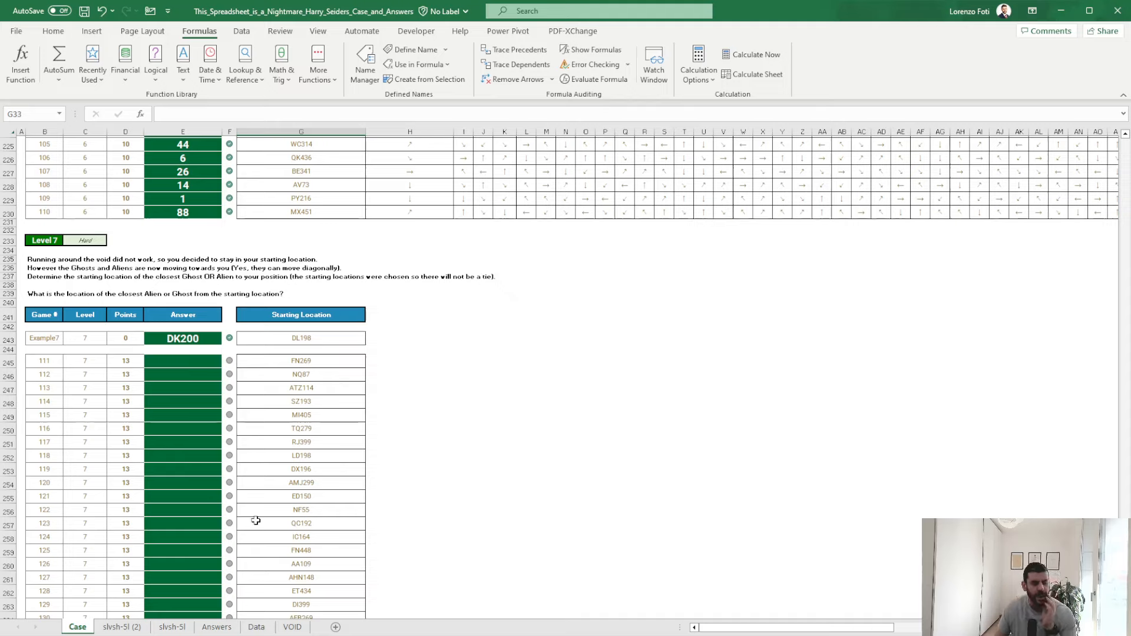
- Examine the surroundings of the Example7 starting location DL198 on the VOID sheet and compare it with the example answer cell DK200
click(294, 628)
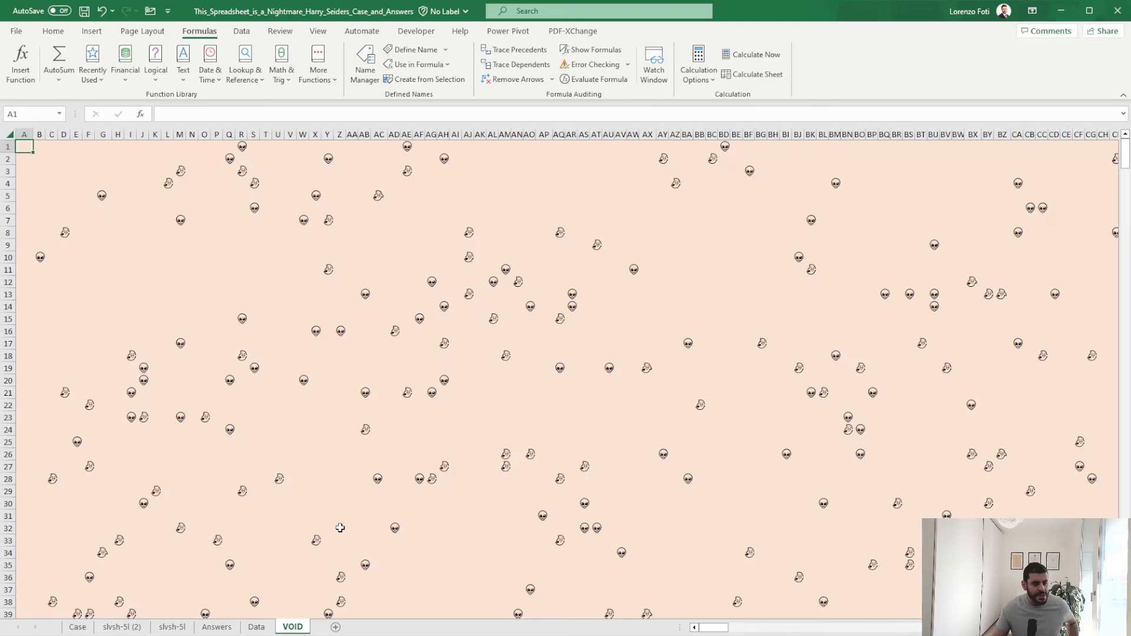
click(77, 627)
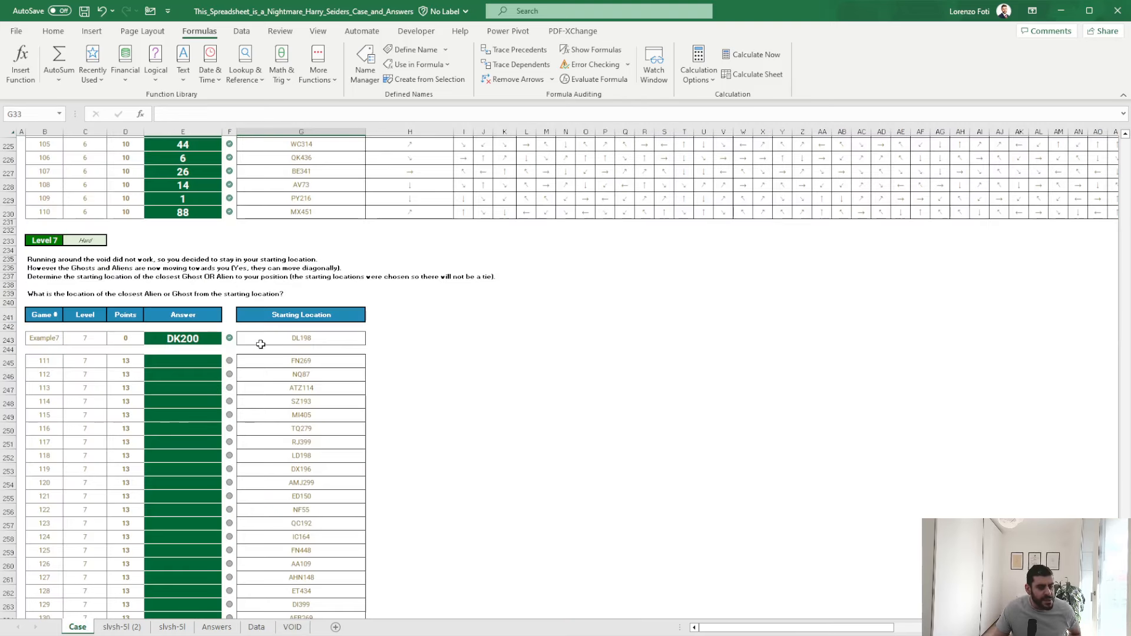
click(284, 337)
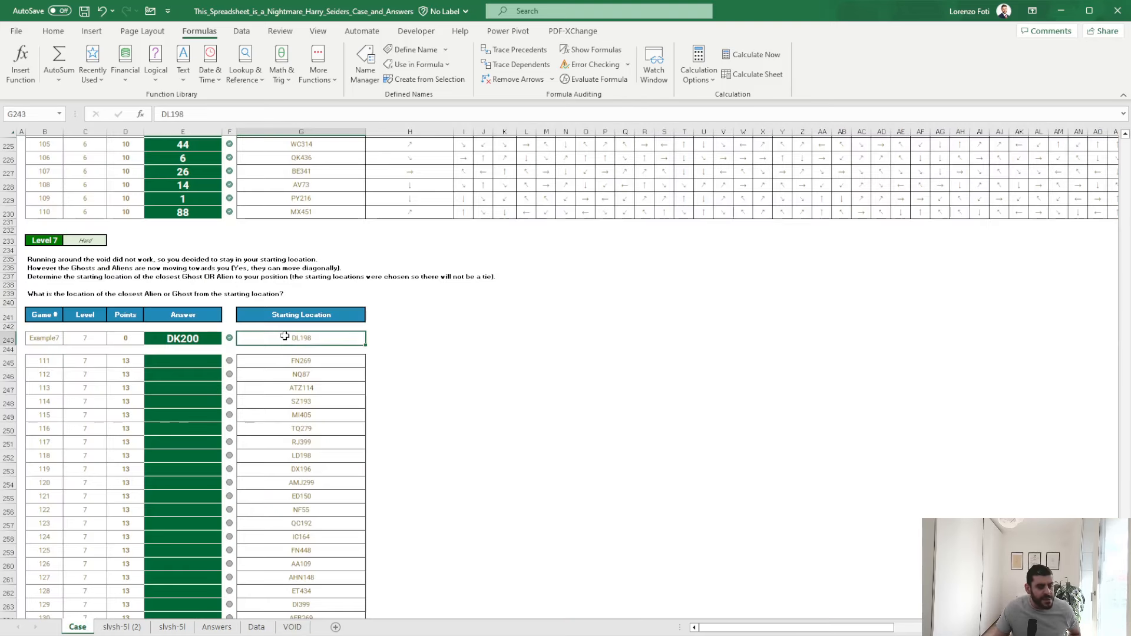
click(293, 628)
drag(1099, 245, 1128, 251)
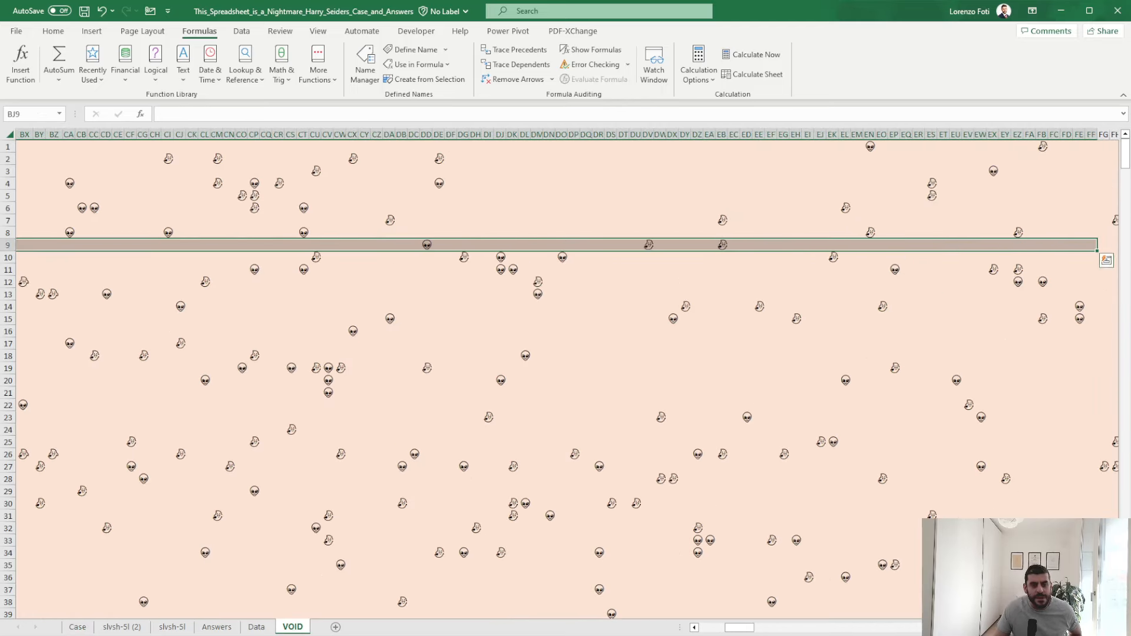
click(522, 193)
scroll(524, 200, down, 20)
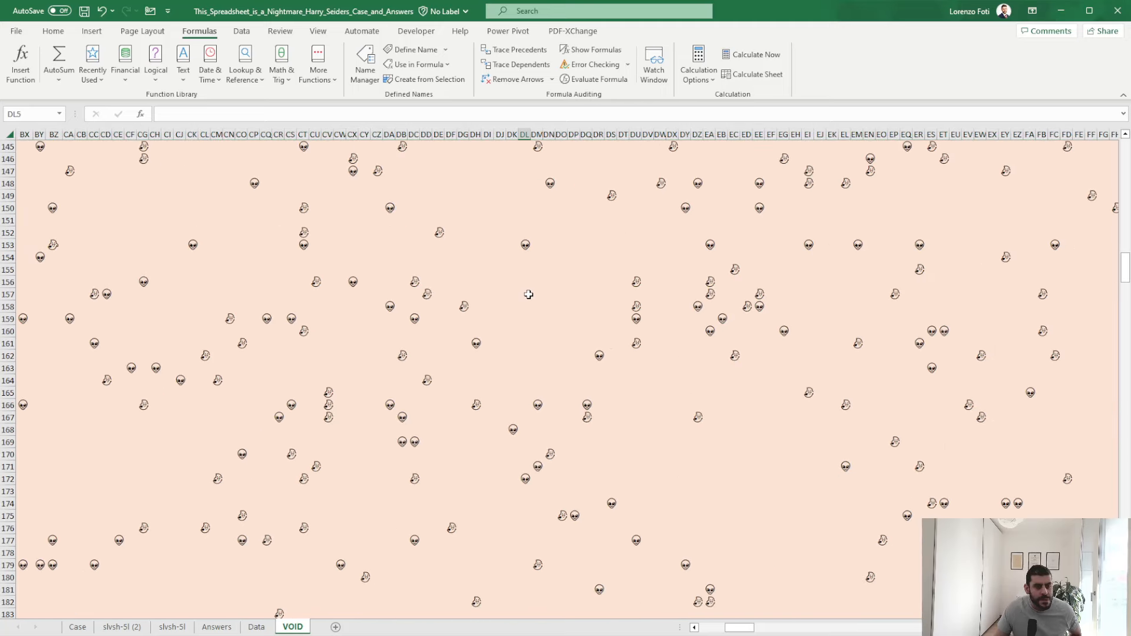
scroll(528, 294, down, 12)
click(518, 356)
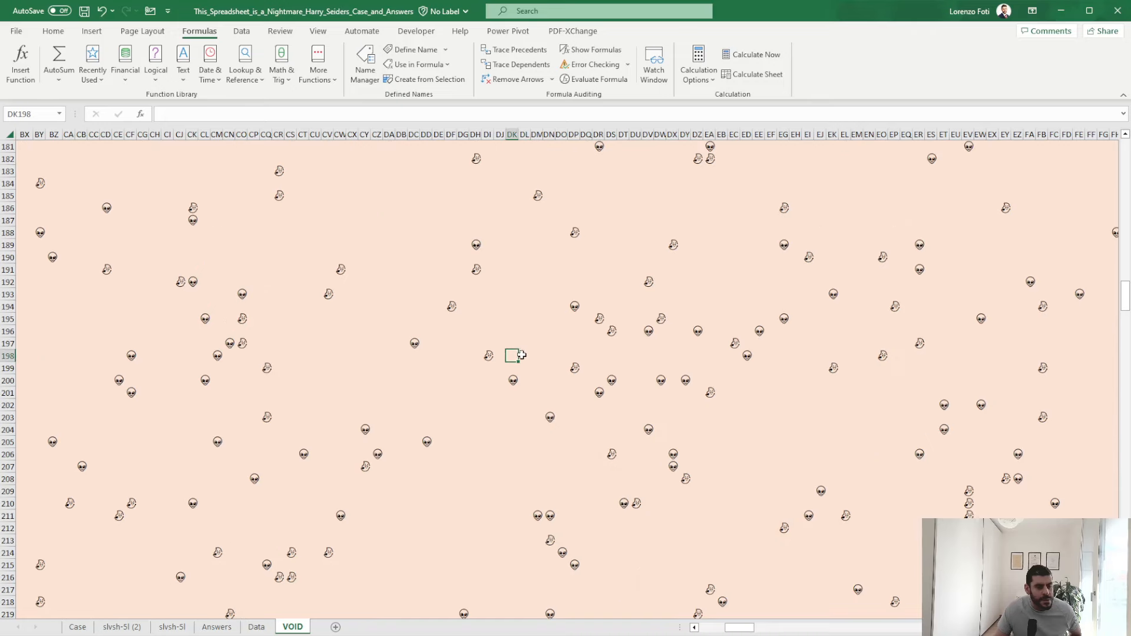
key(Right)
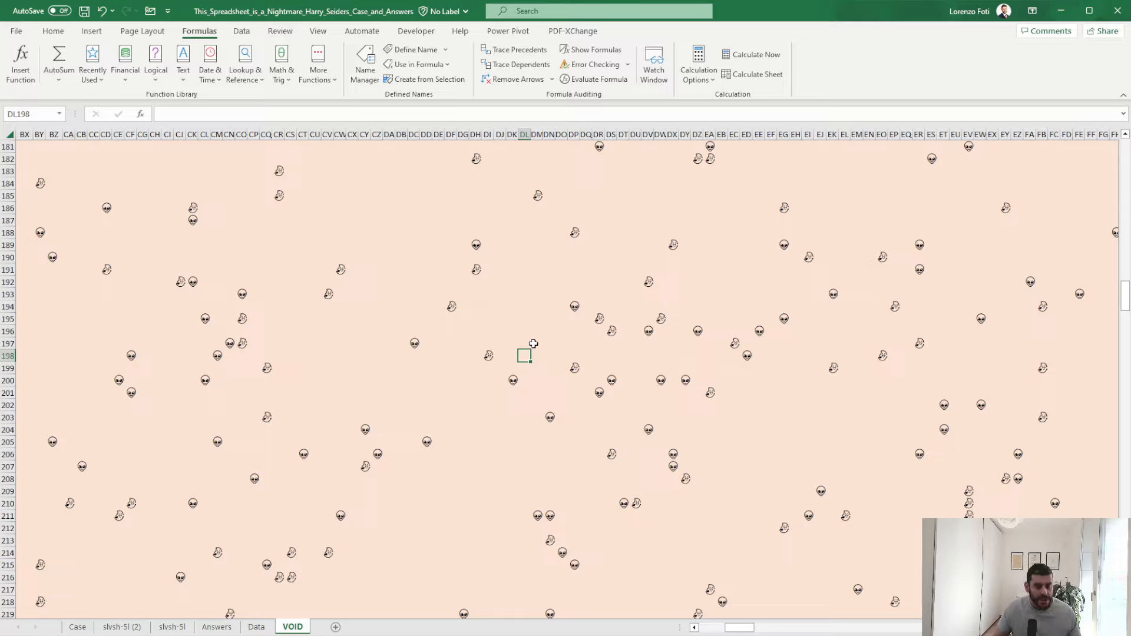
click(512, 380)
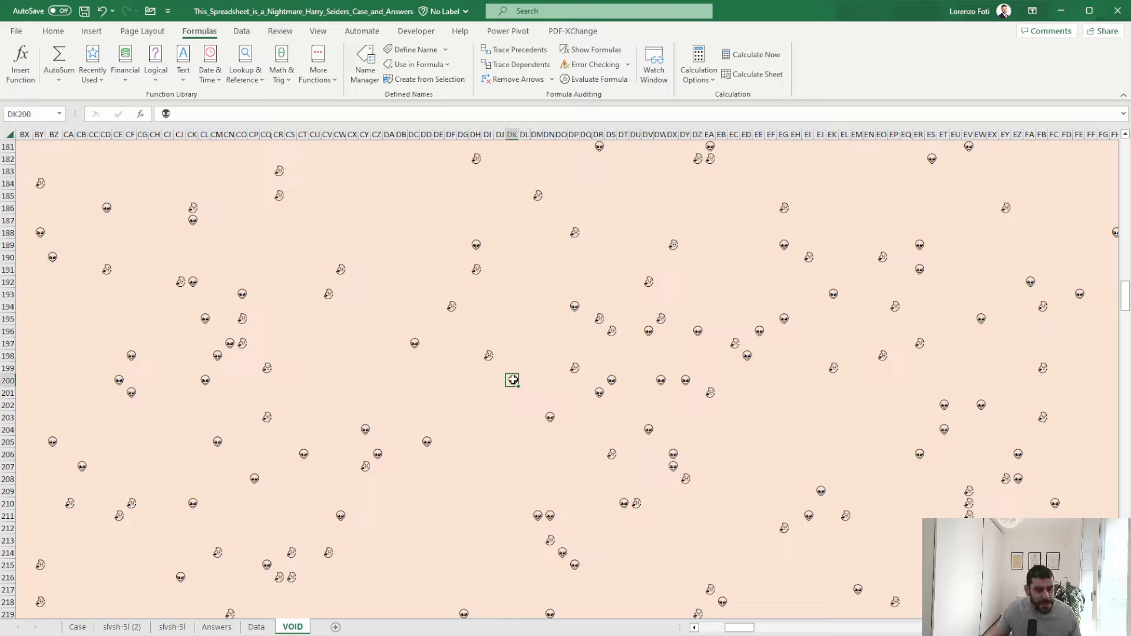
click(528, 356)
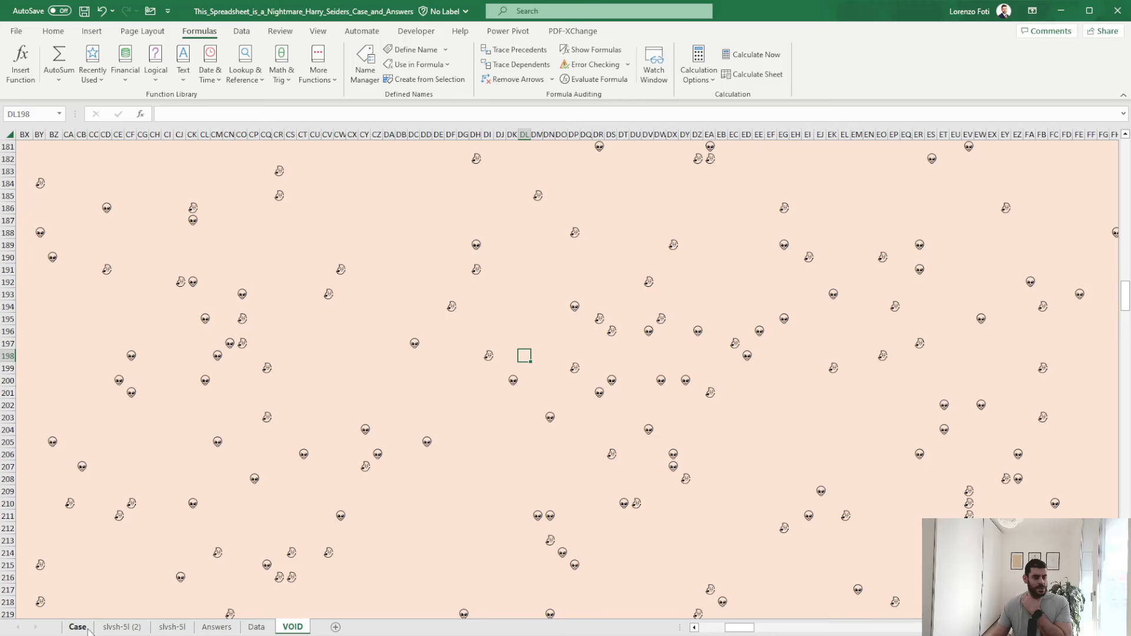
- Duplicate the slvsh-5l (2) sheet as a working copy for Level 7
click(116, 628)
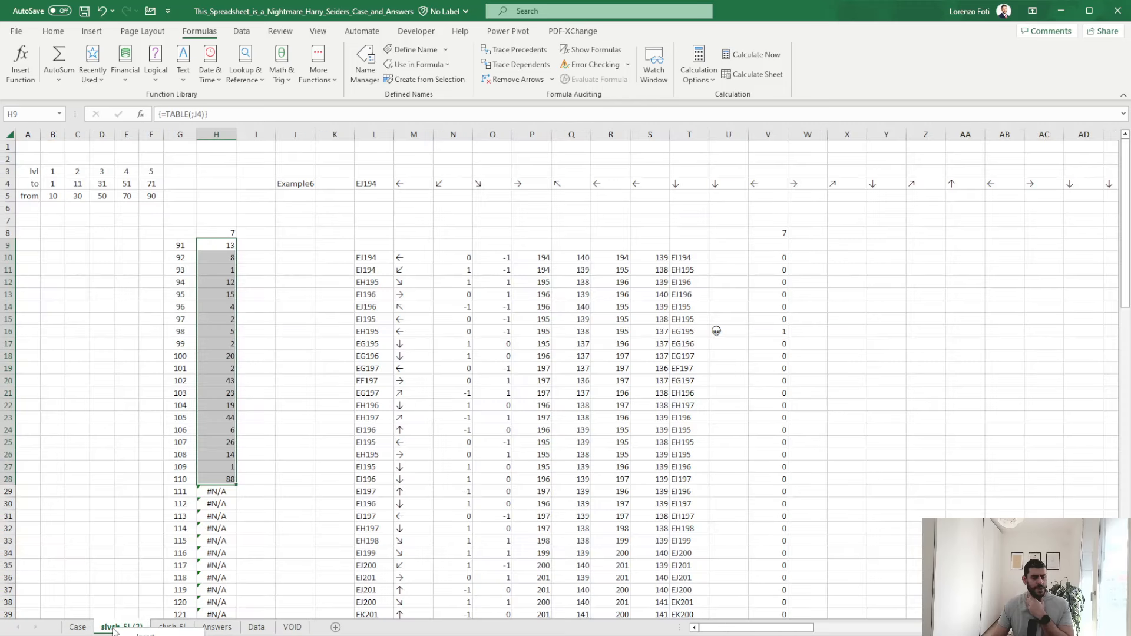
key(m)
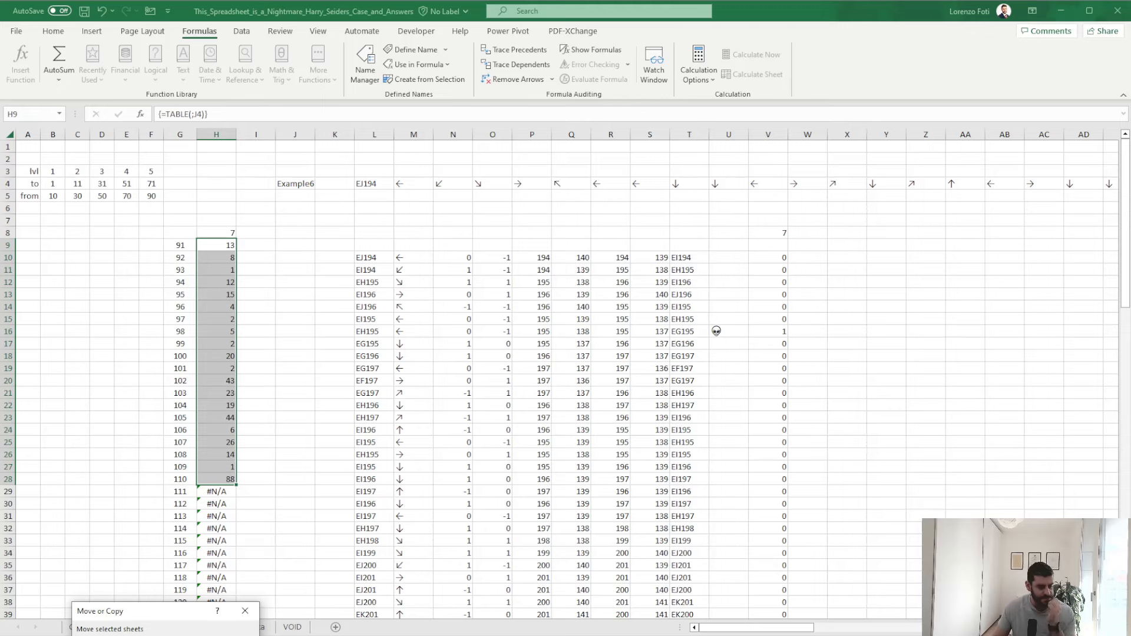
key(Escape)
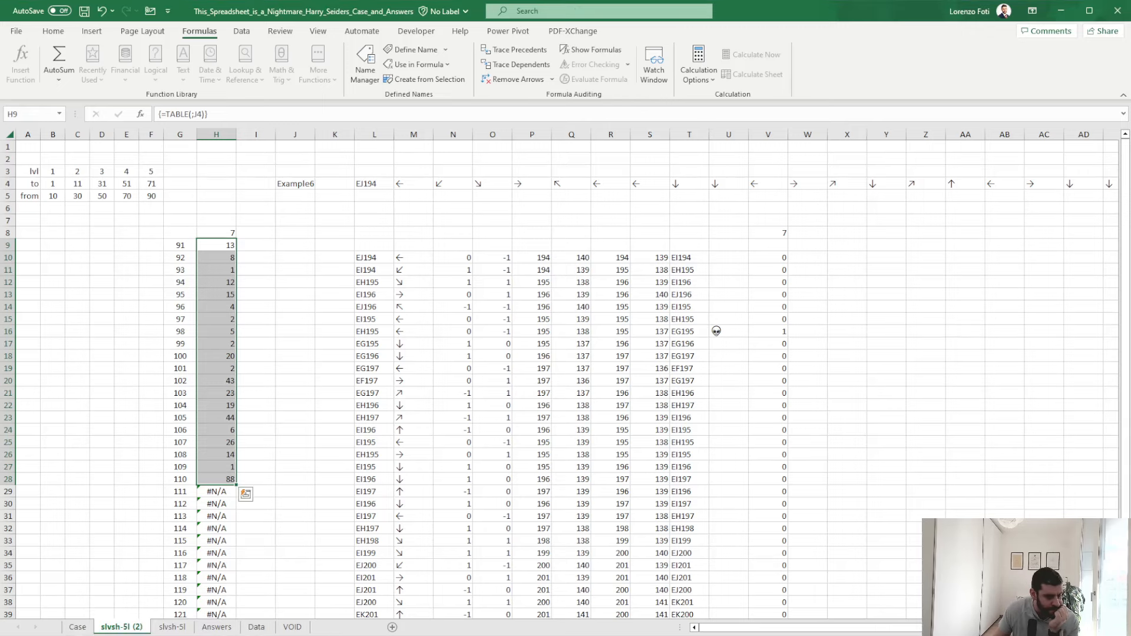
- Set the game name in J4 of the slvsh-5l (3) sheet to Example7
click(81, 629)
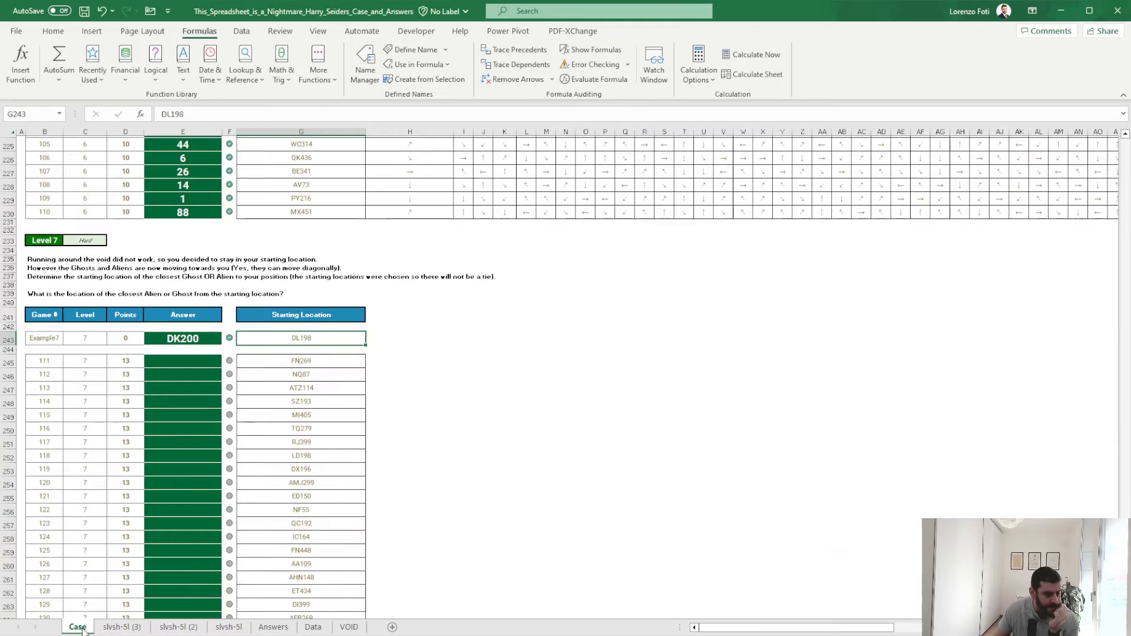
click(122, 628)
click(294, 183)
click(231, 112)
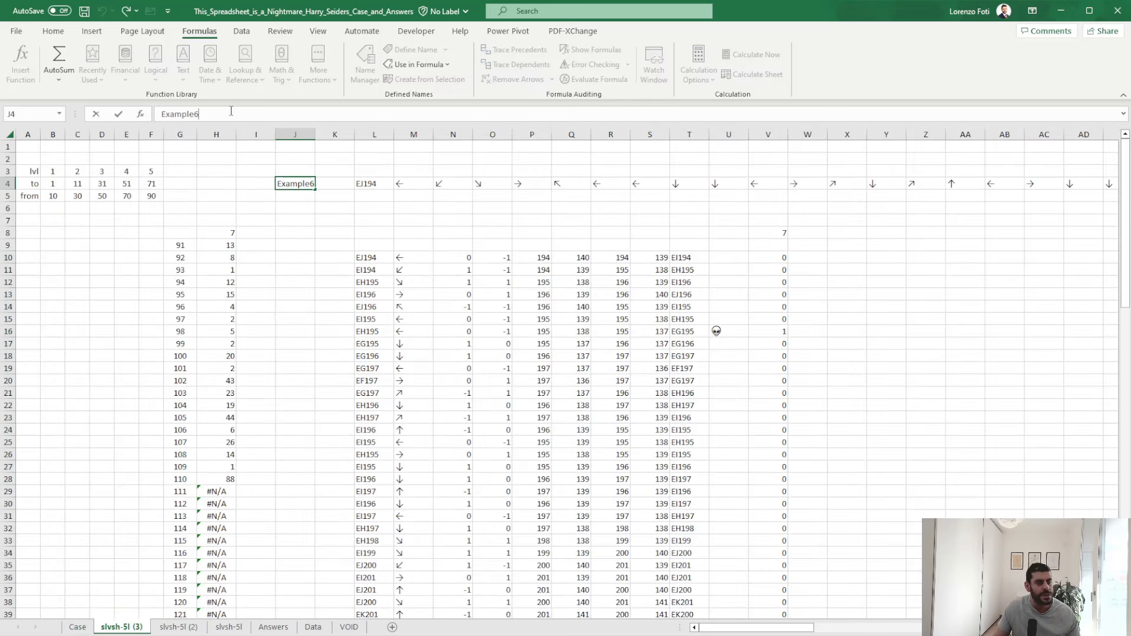
key(BackSpace)
text(7)
key(Return)
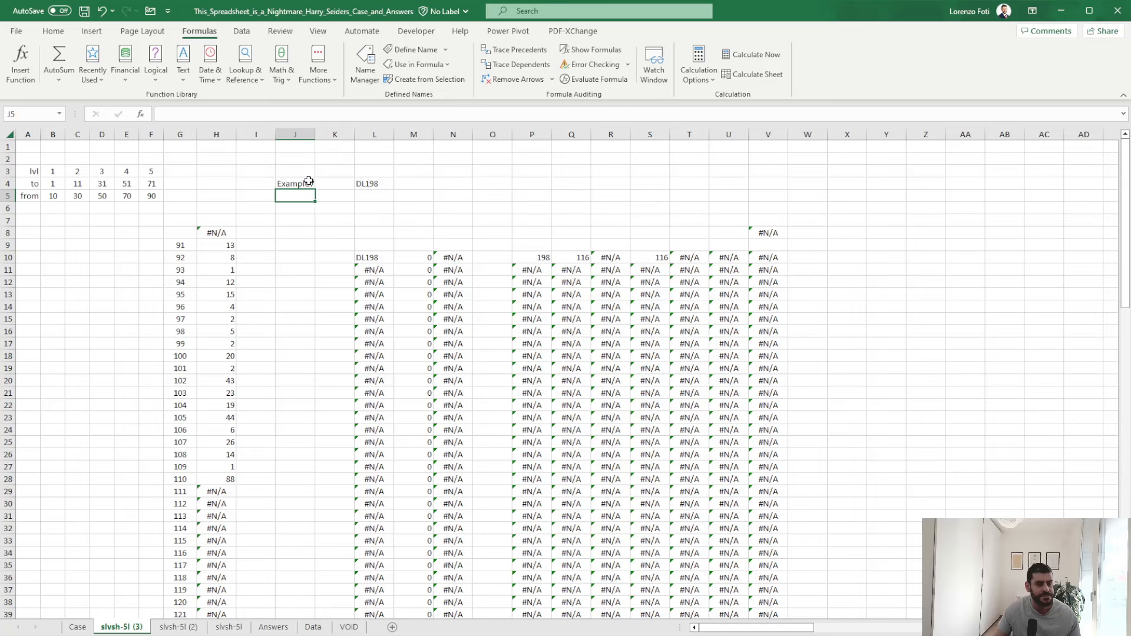
- Clear the old Level 6 calculation block L8:V99 on the slvsh-5l (3) sheet
click(377, 237)
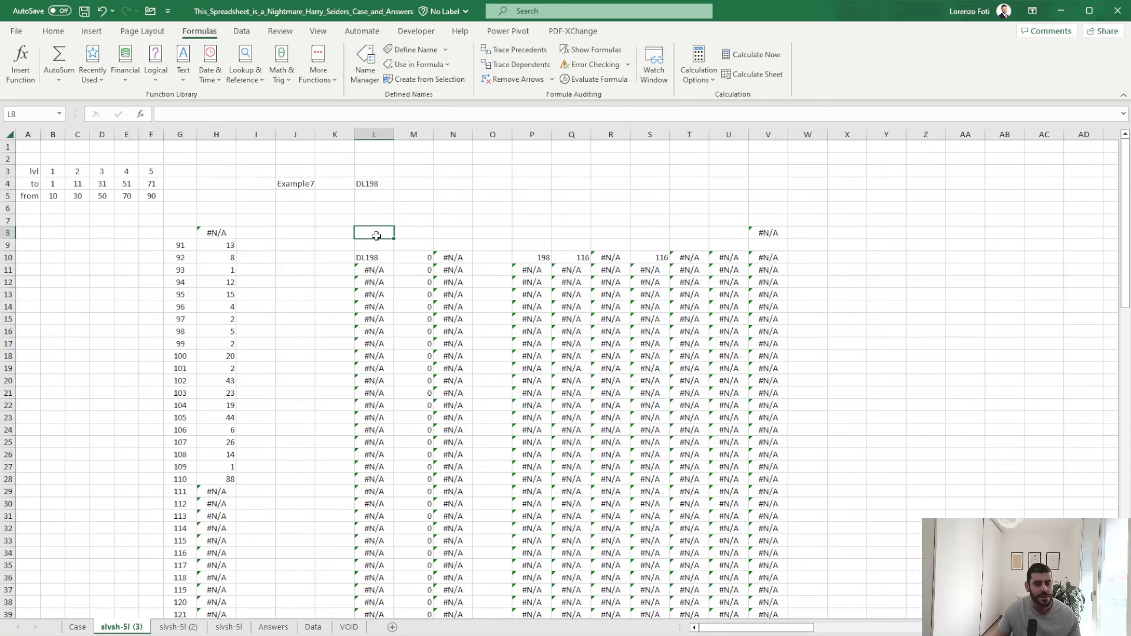
key(ctrl+shift+Right)
key(ctrl+shift+Down)
key(ctrl+shift+Down)
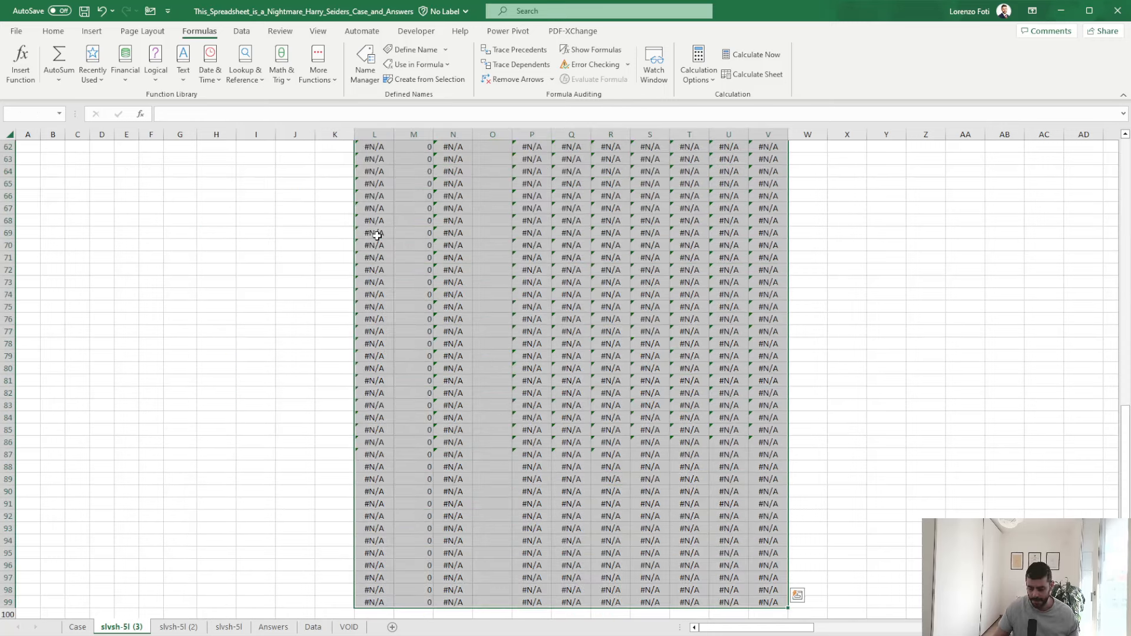
key(Delete)
click(377, 236)
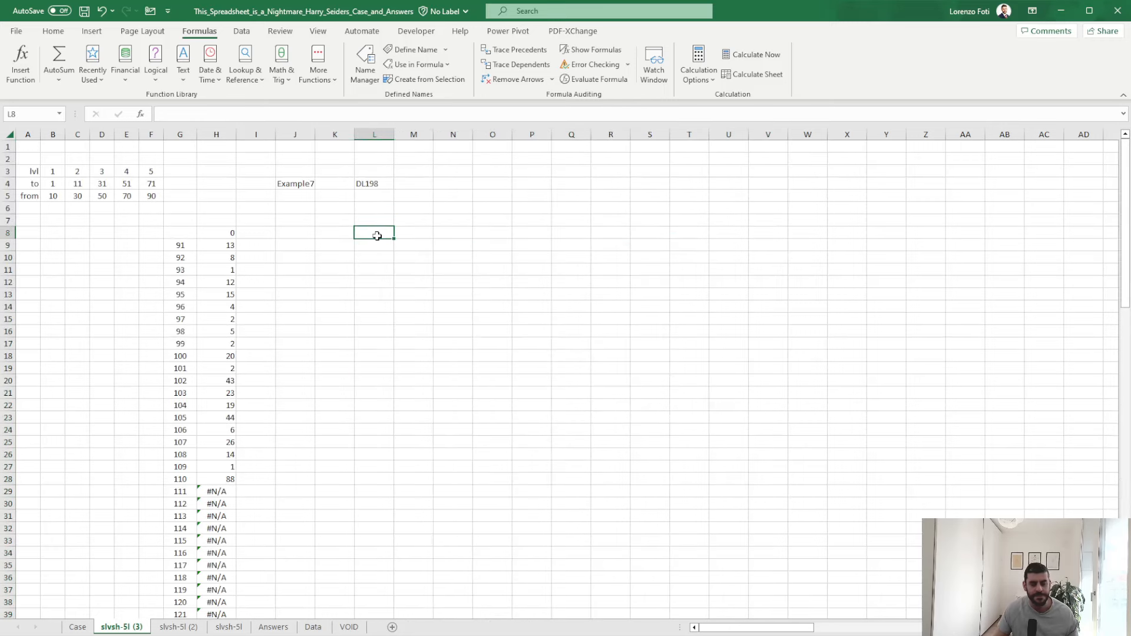
- Look over how the ghosts and aliens are spread on the VOID sheet and return to slvsh-5l (3)
text(+)
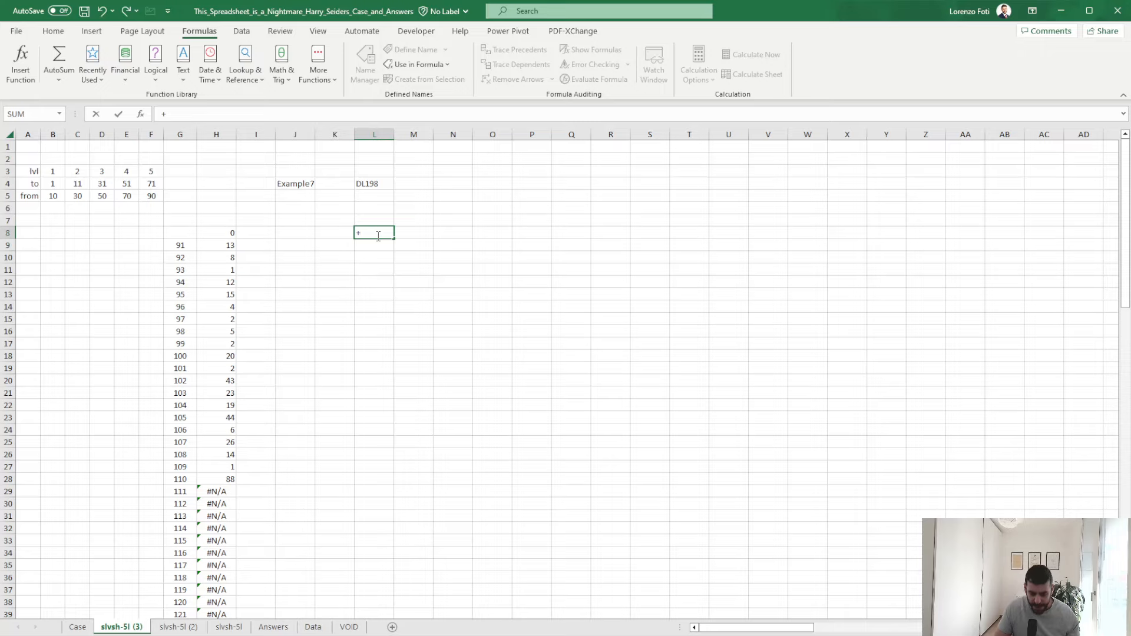
key(Escape)
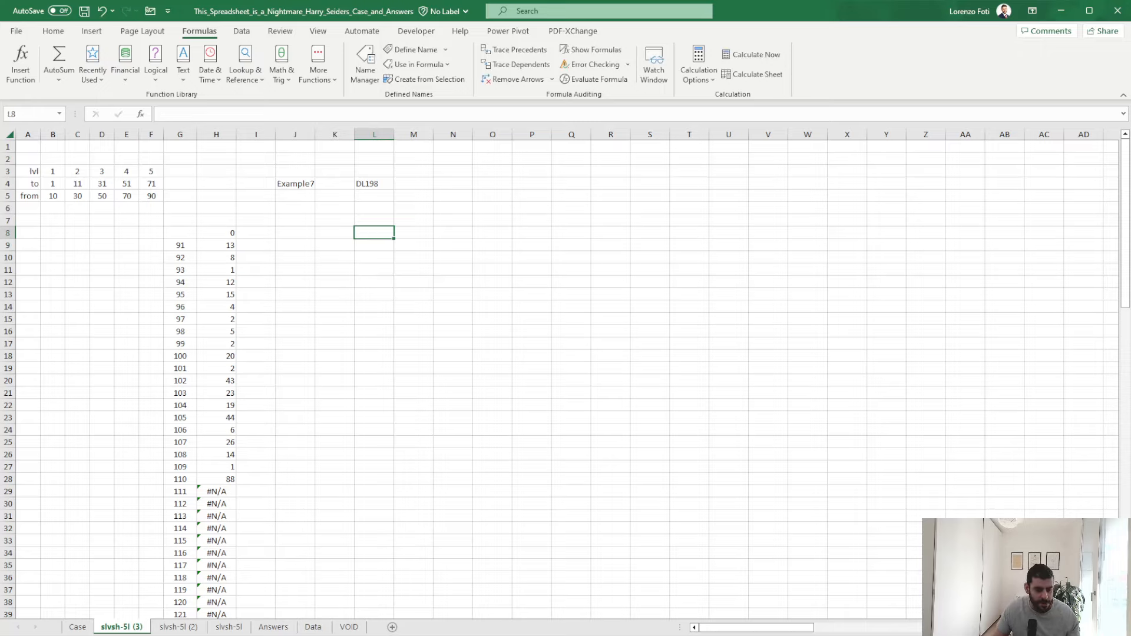
click(349, 627)
scroll(525, 397, down, 8)
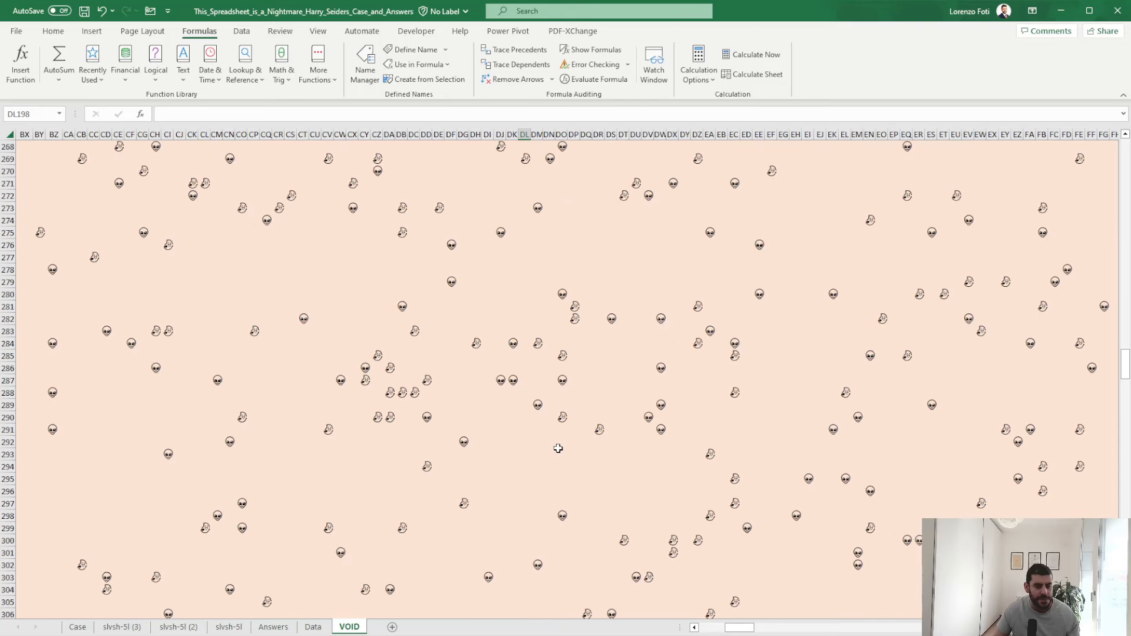
click(126, 627)
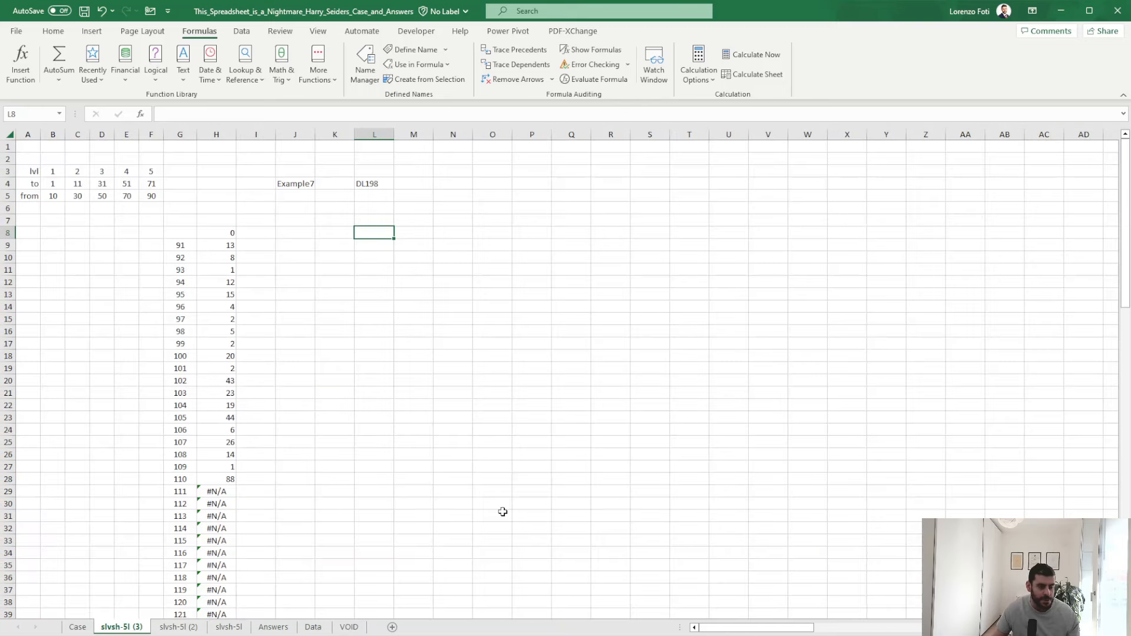
- Enter =+INDIRECT("VOID!"&L4) in L8 to reference the starting location on the VOID sheet
text(+INDIRECT()
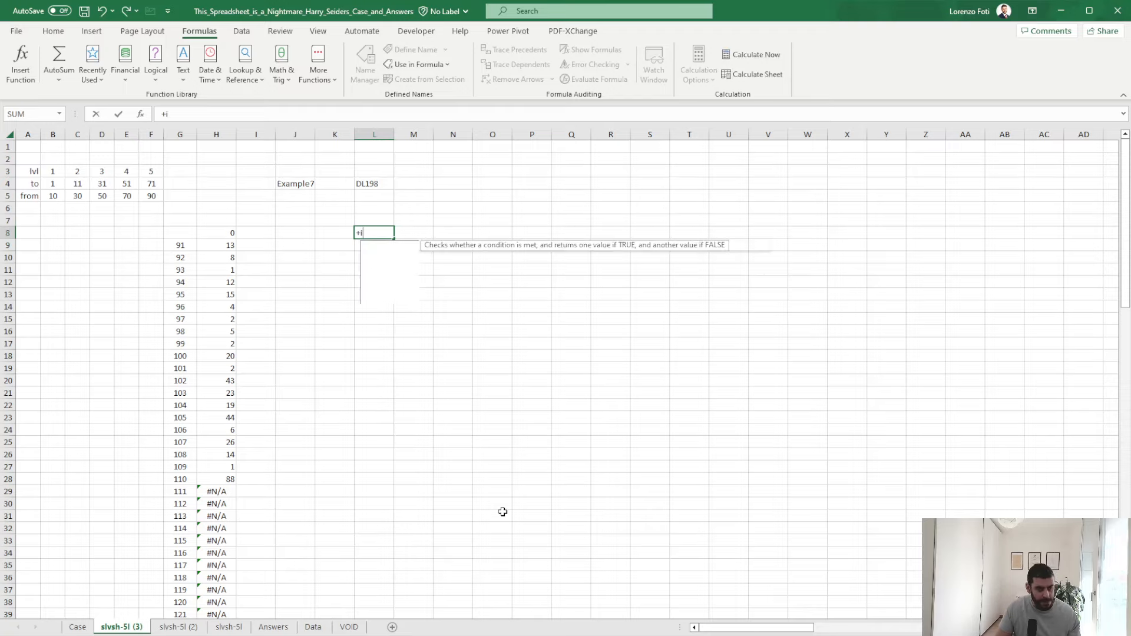
text("VODI)
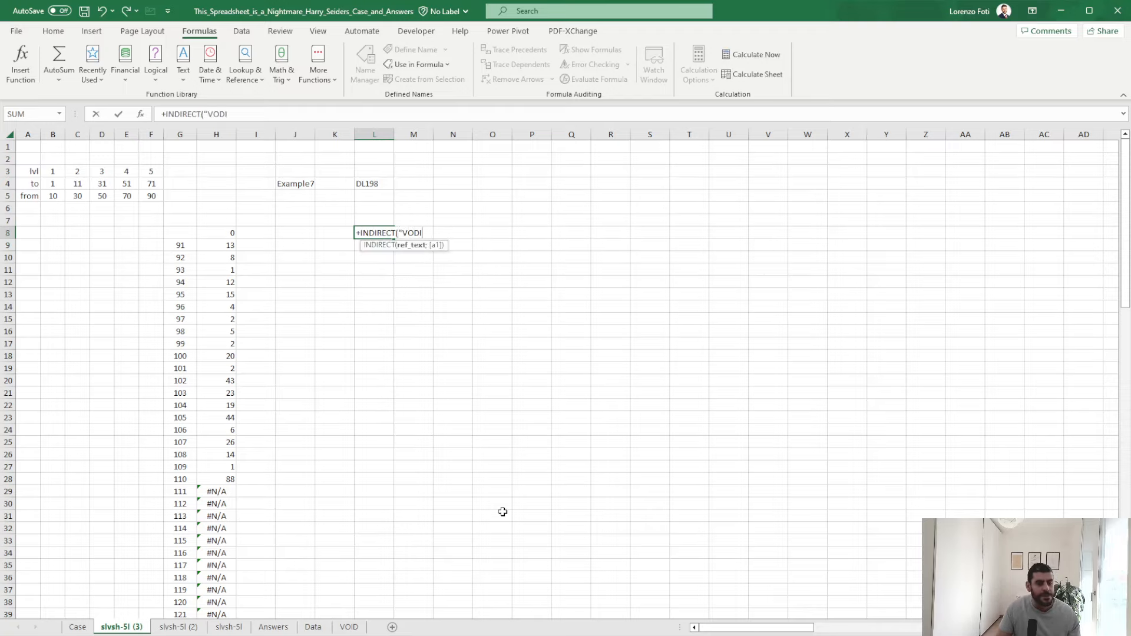
key(BackSpace)
key(BackSpace)
text(ID!"&)
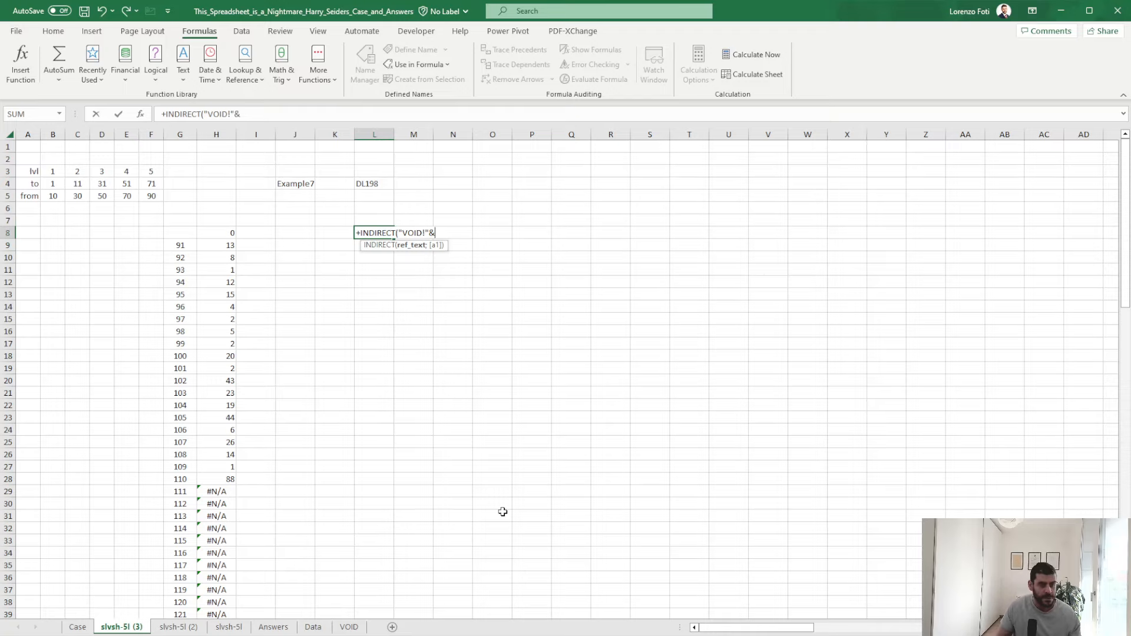
key(Up)
key(Up)
key(Up)
key(Up)
key(ctrl+Return)
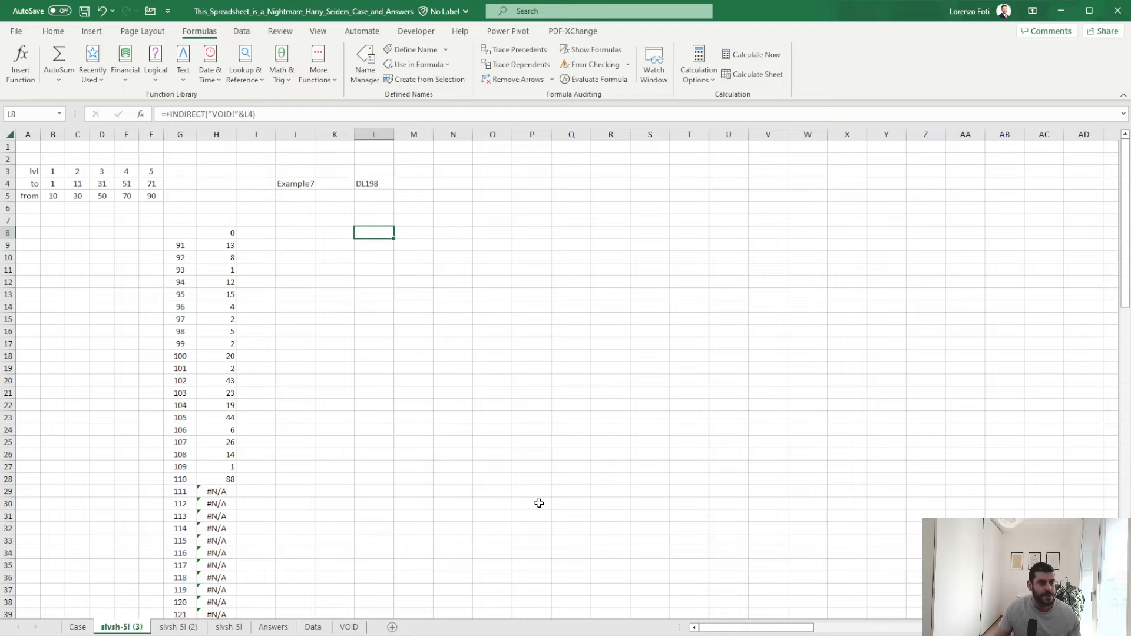
- Wrap the L8 reference in OFFSET with row and column offsets of -10 and a height and width of 20
key(F2)
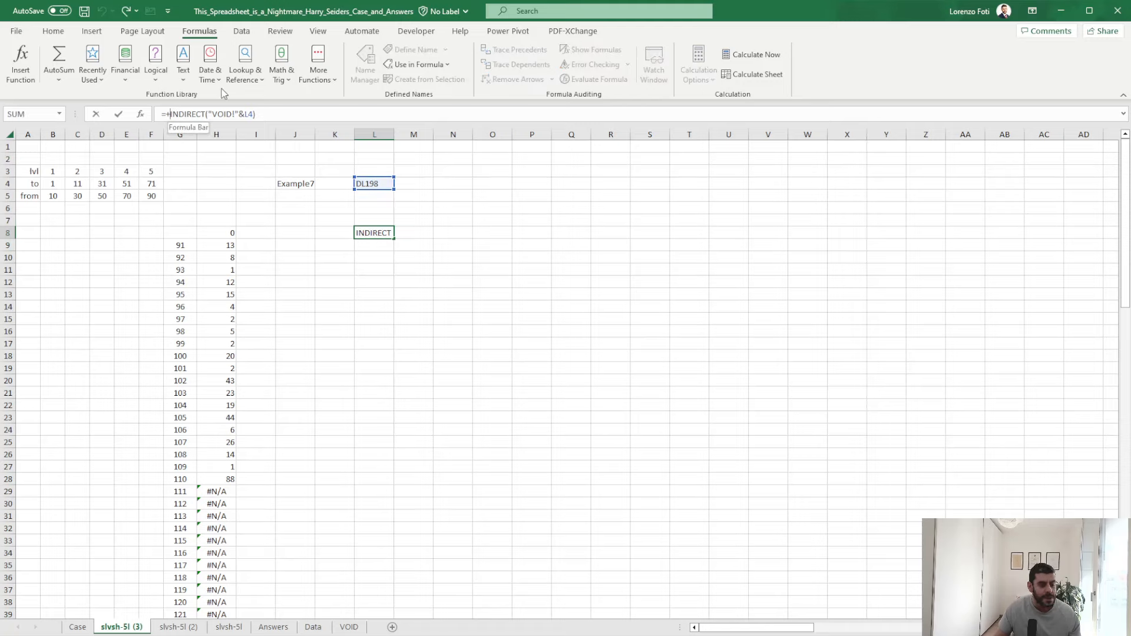
key(Home)
key(Right)
key(Right)
text(OFFSET()
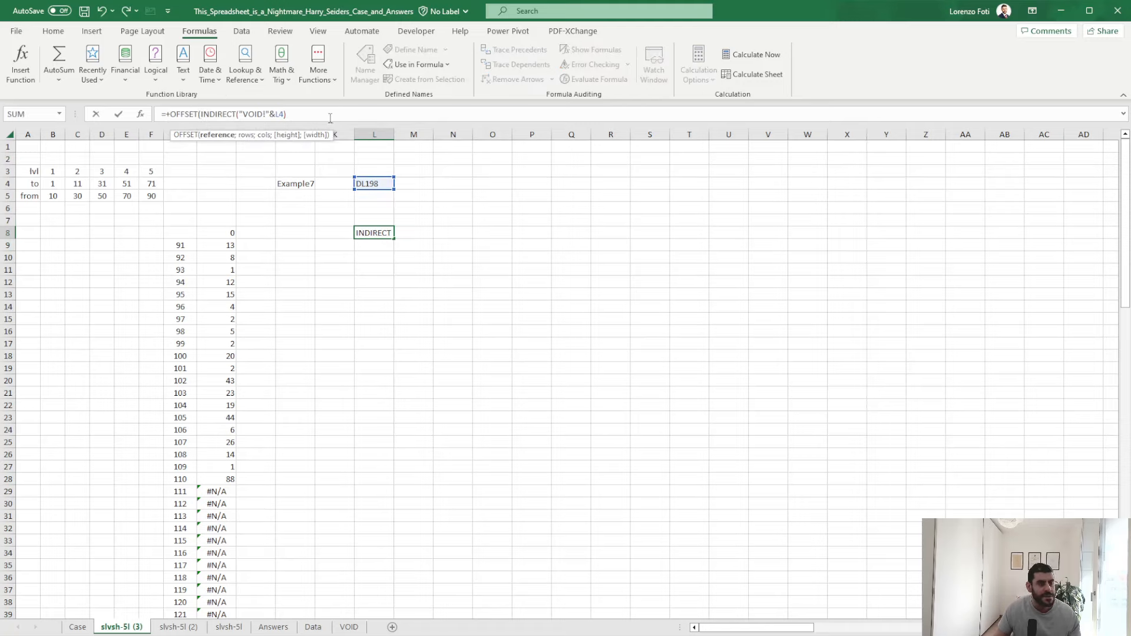
click(331, 118)
text(;-1)
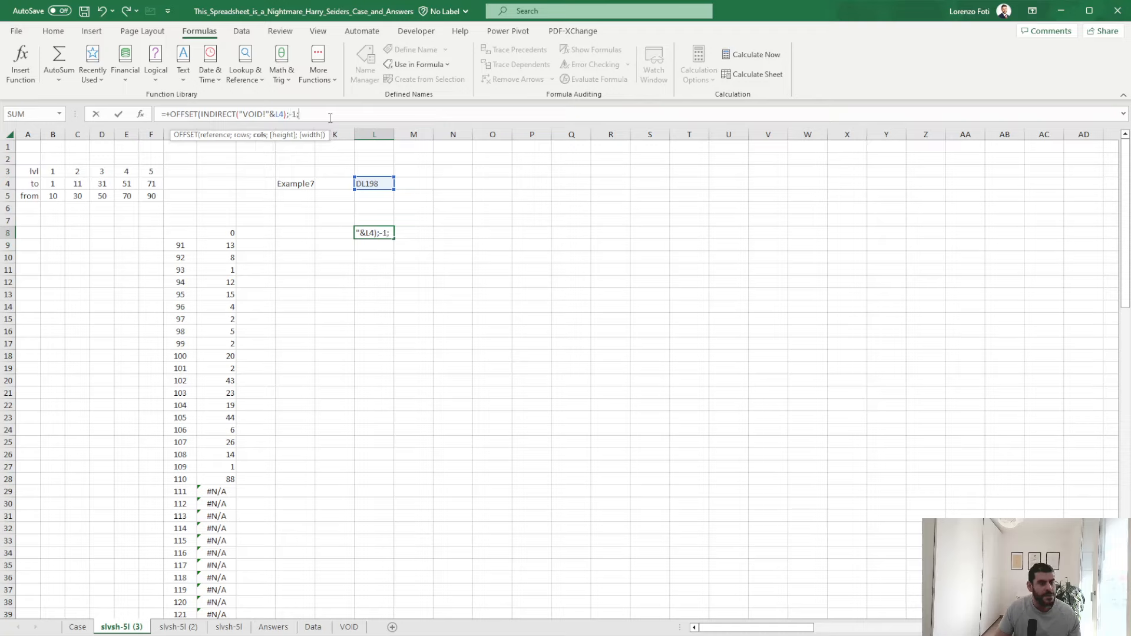
text(0)
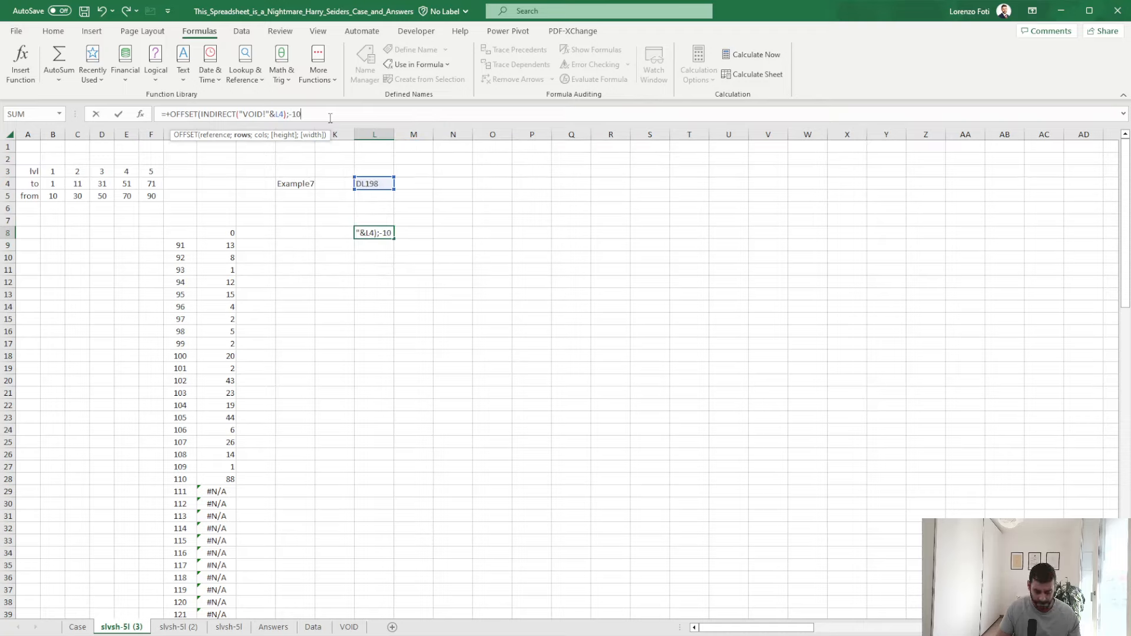
text(;-10;20;20))
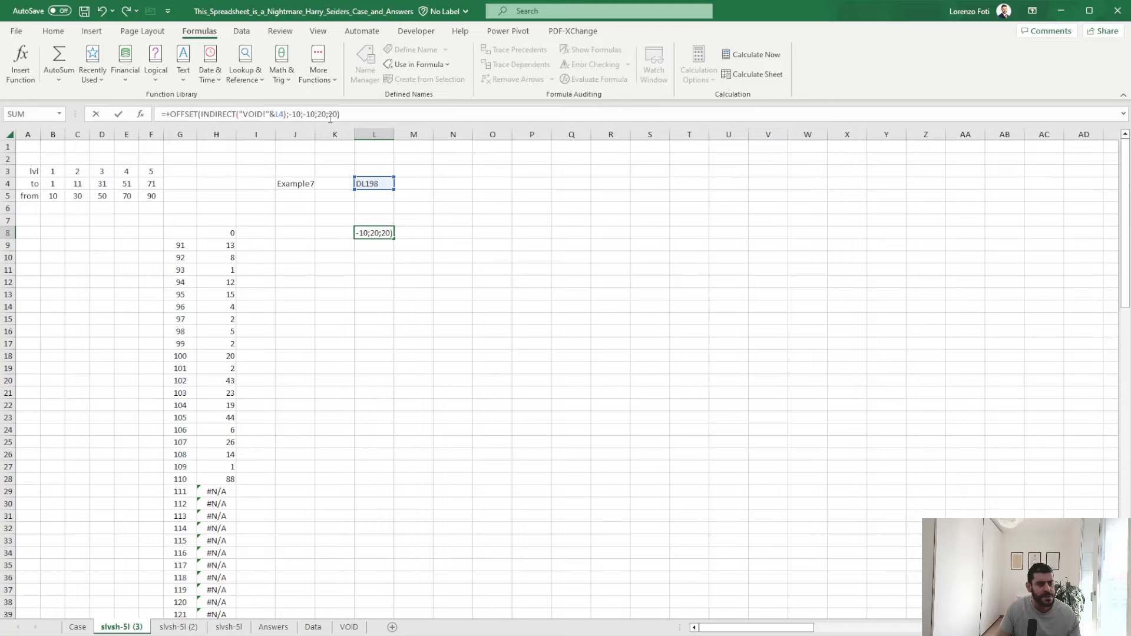
key(Return)
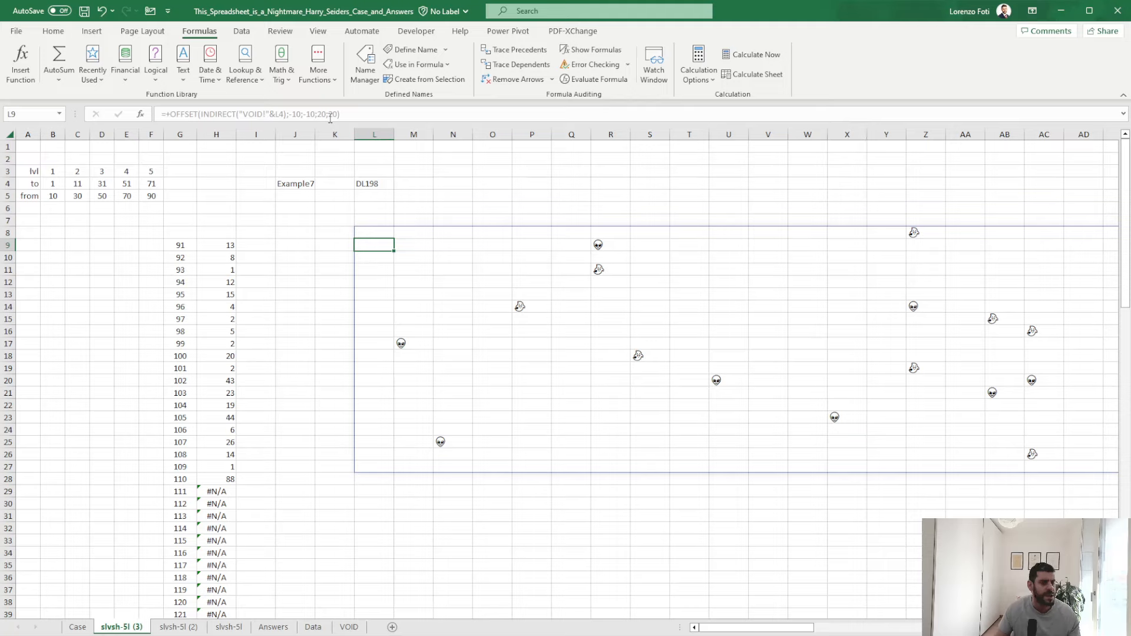
- Wrap the OFFSET formula in L8 in TOCOL to stack the 20 by 20 area into one column
click(372, 232)
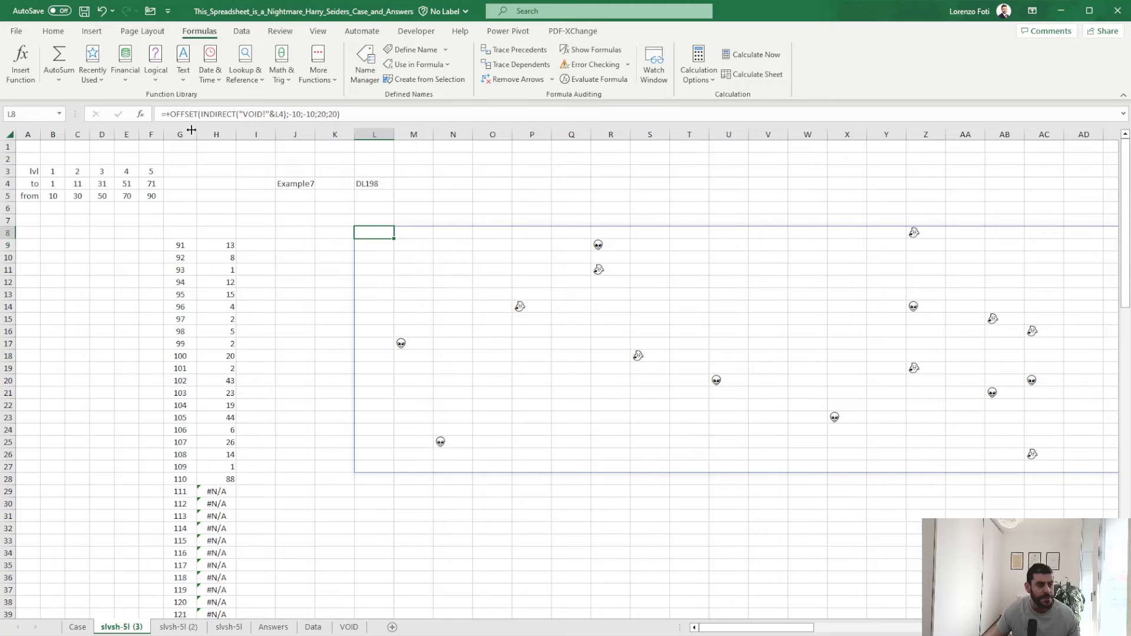
click(170, 114)
text(TOCOL()
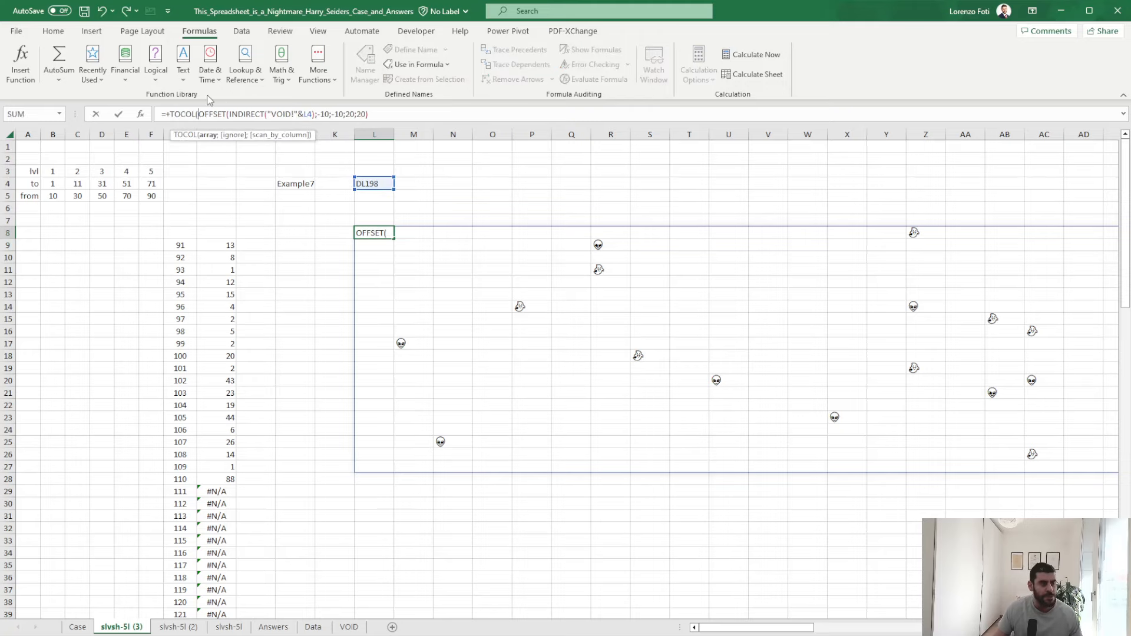
text()))
key(ctrl+Return)
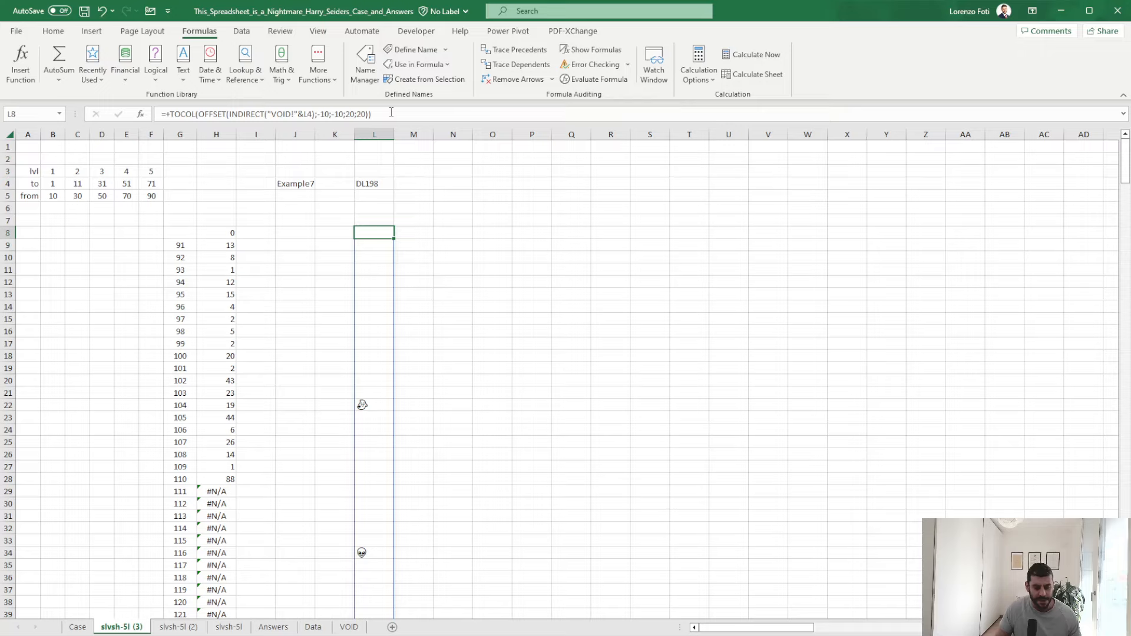
key(Up)
key(Up)
key(Up)
key(Up)
key(Down)
key(Down)
key(Down)
key(Down)
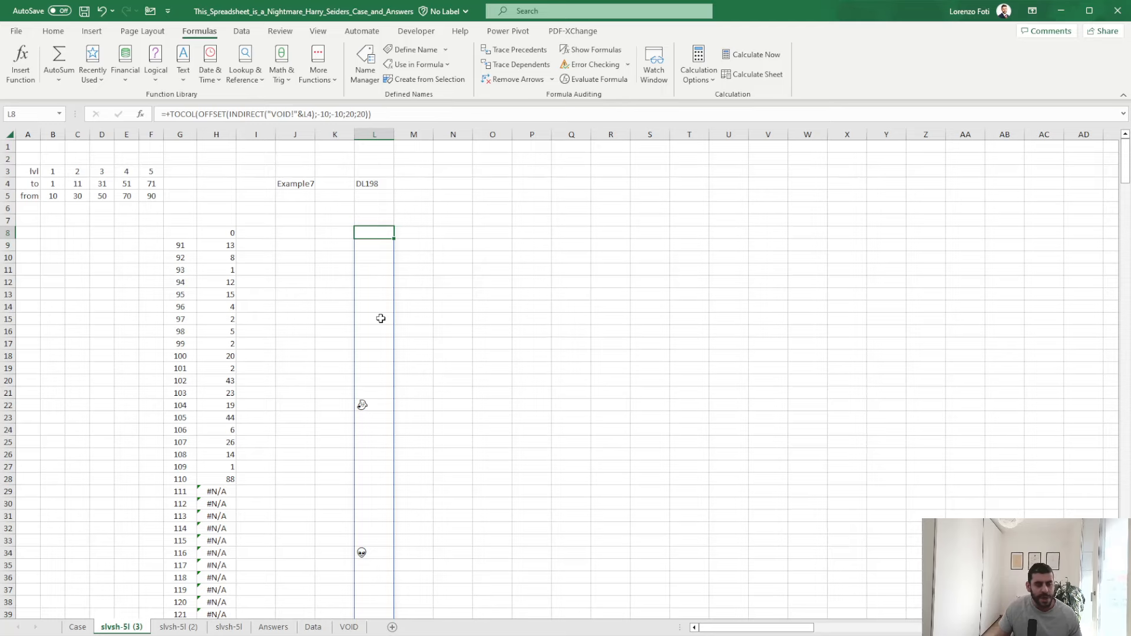
- Duplicate the VOID sheet to the end of the workbook
click(349, 627)
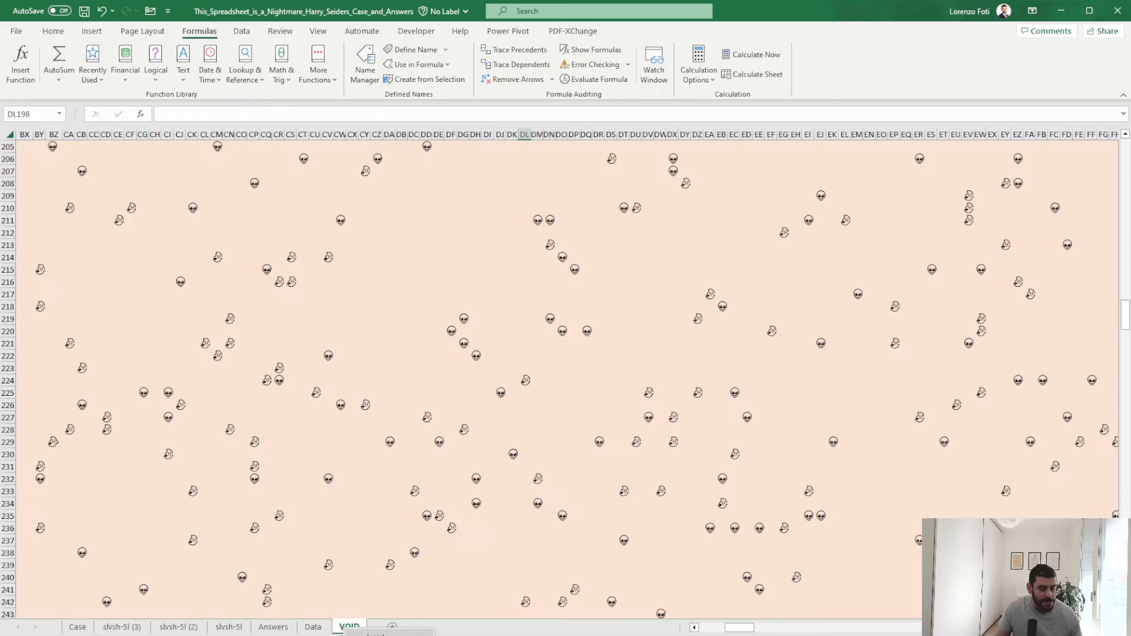
key(m)
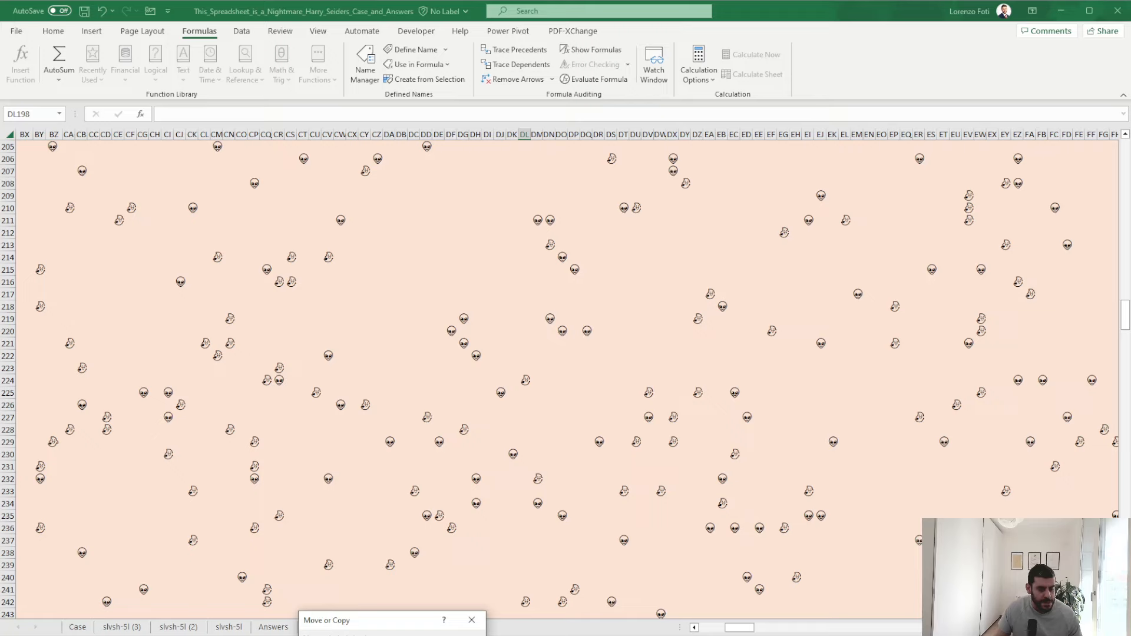
key(Return)
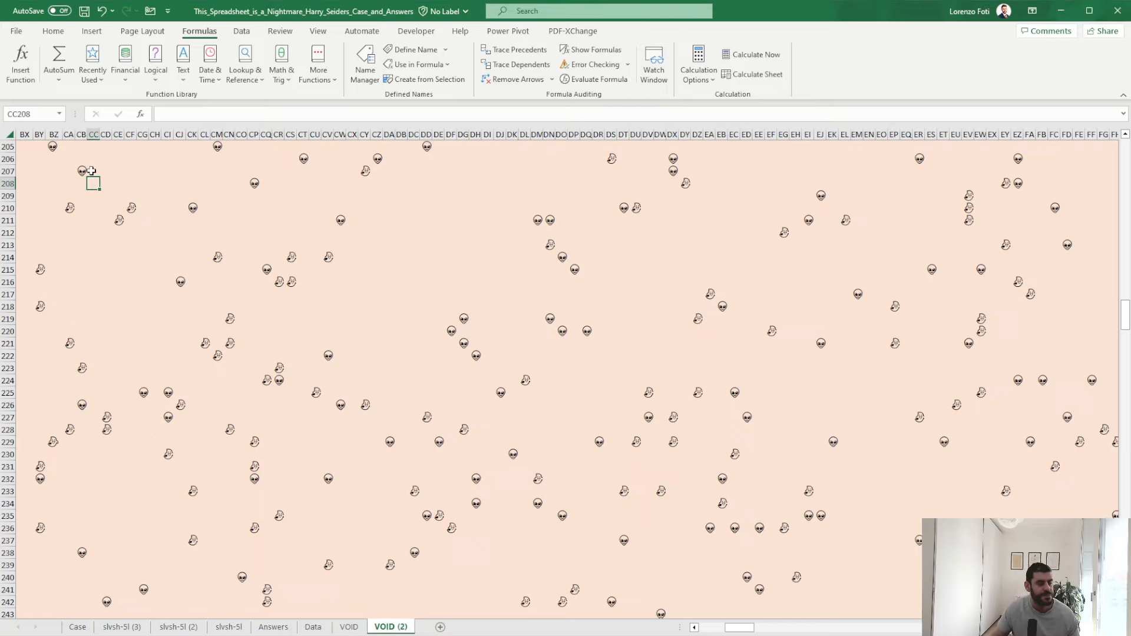
- Enter =+ADDRESS(ROW();COLUMN();4) in A1 of the VOID (2) sheet
text(+)
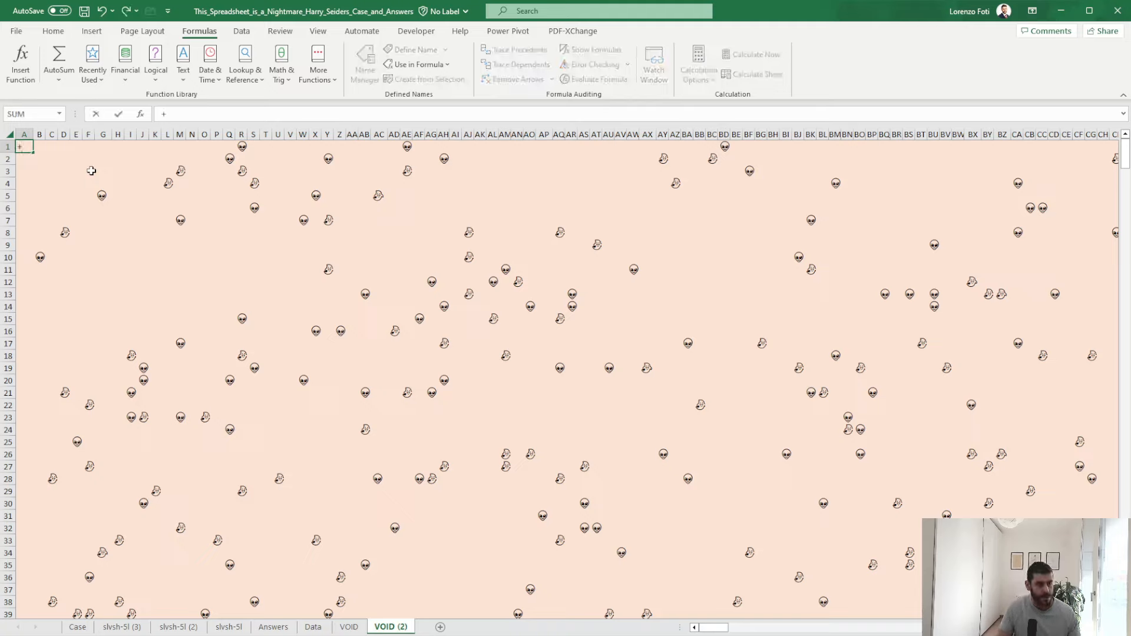
text(add)
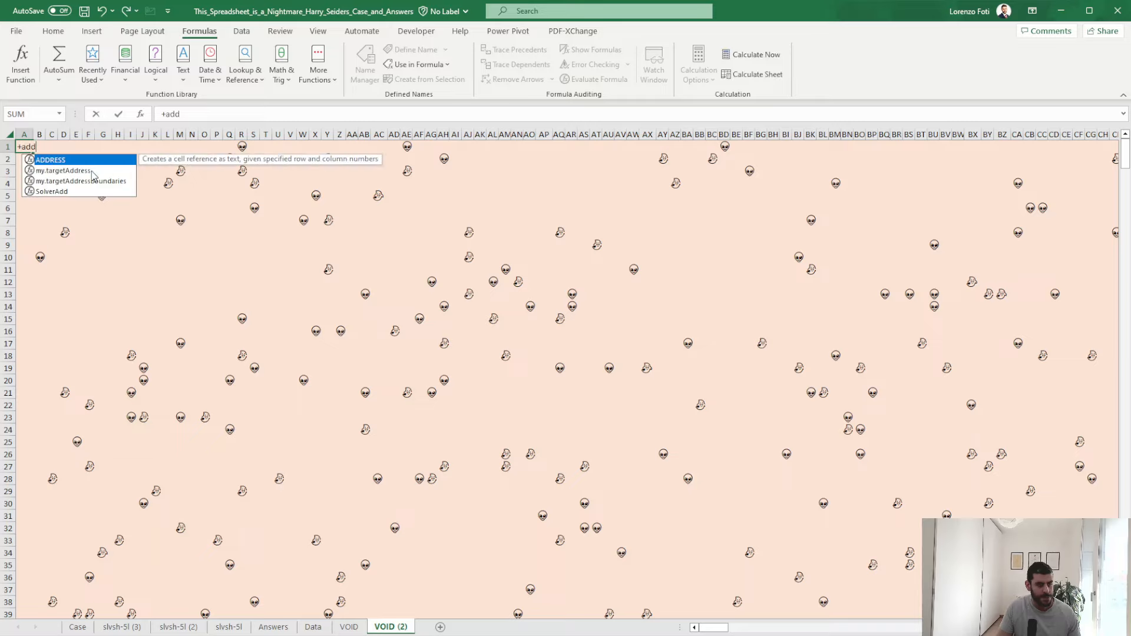
key(Tab)
text(row();col)
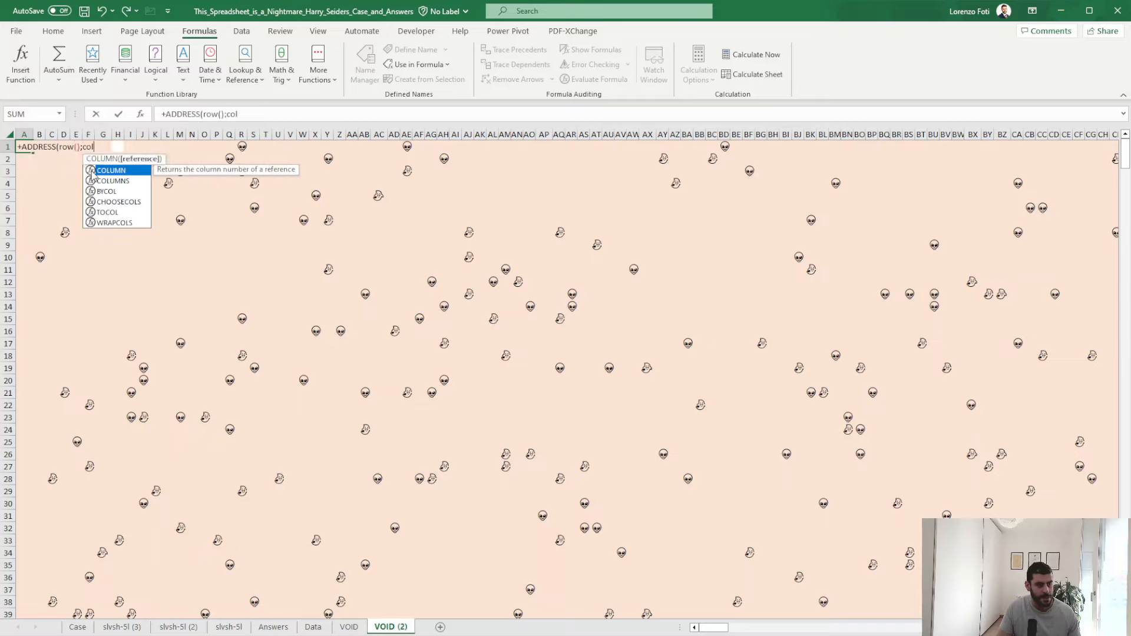
key(Tab)
text();)
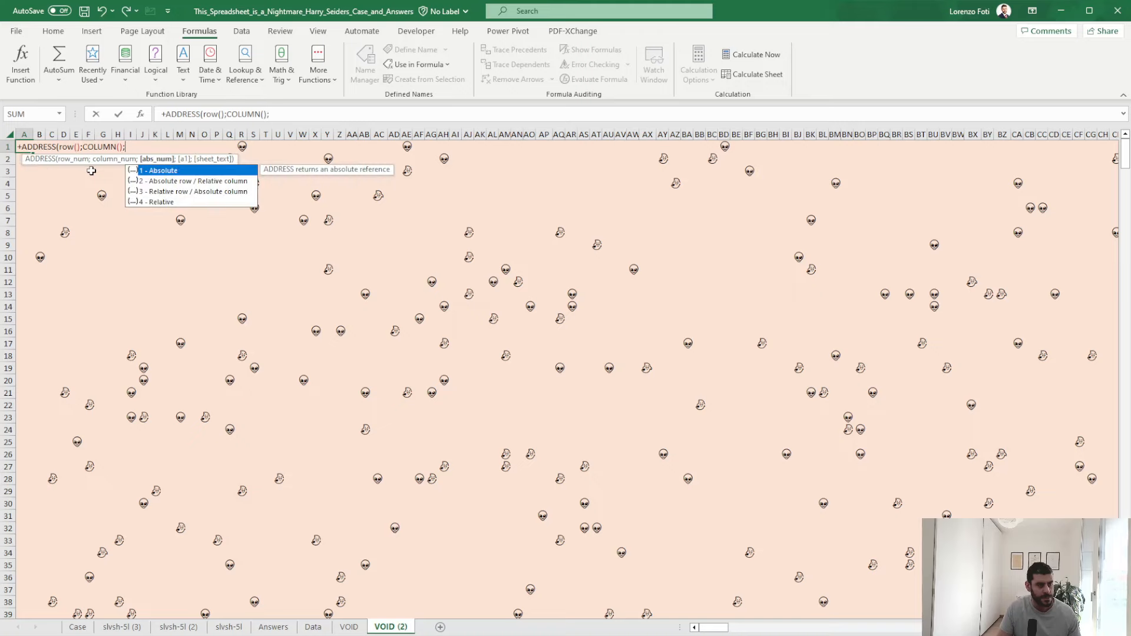
text(4))
key(Return)
key(Up)
- Copy the A1 address formula across the whole used range of the VOID (2) sheet
key(ctrl+c)
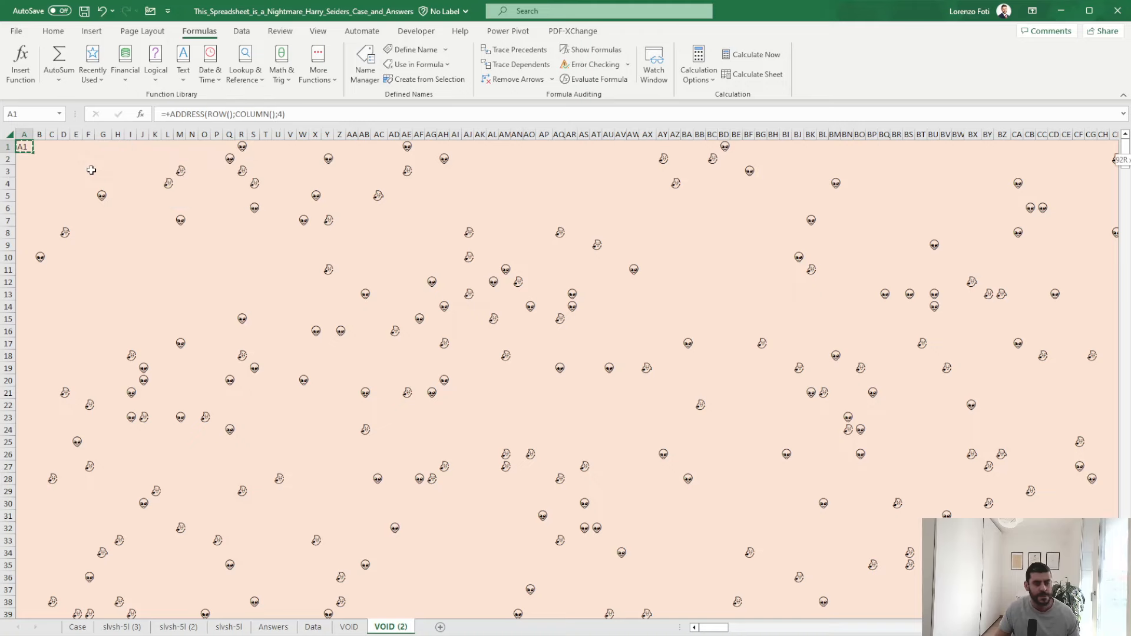
key(ctrl+shift+End)
key(ctrl+v)
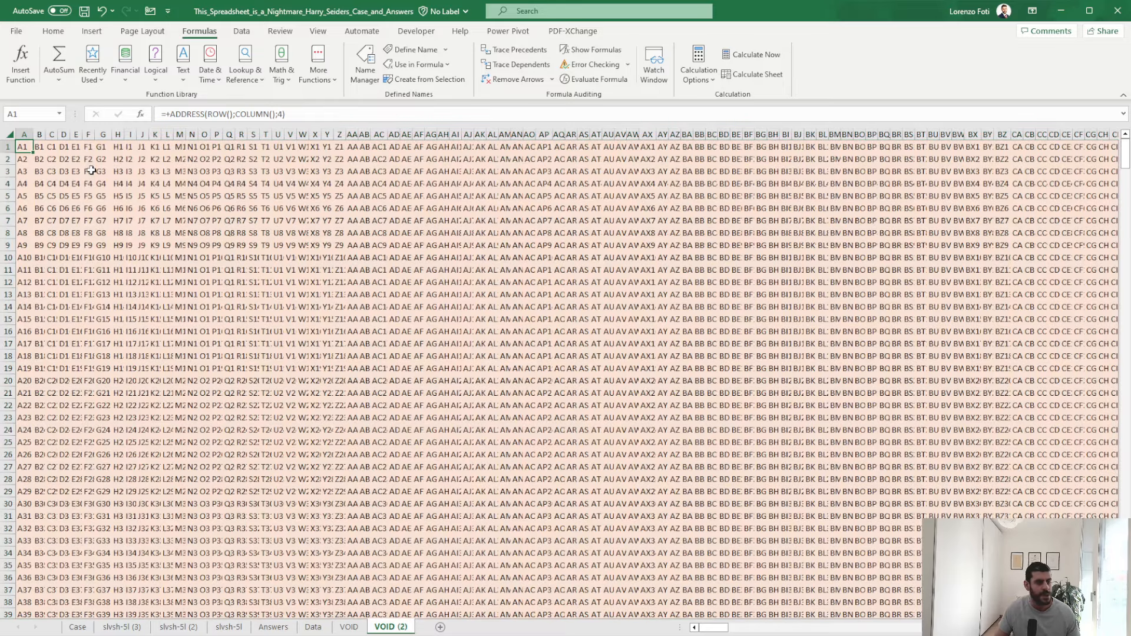
click(135, 627)
drag(386, 116, 160, 117)
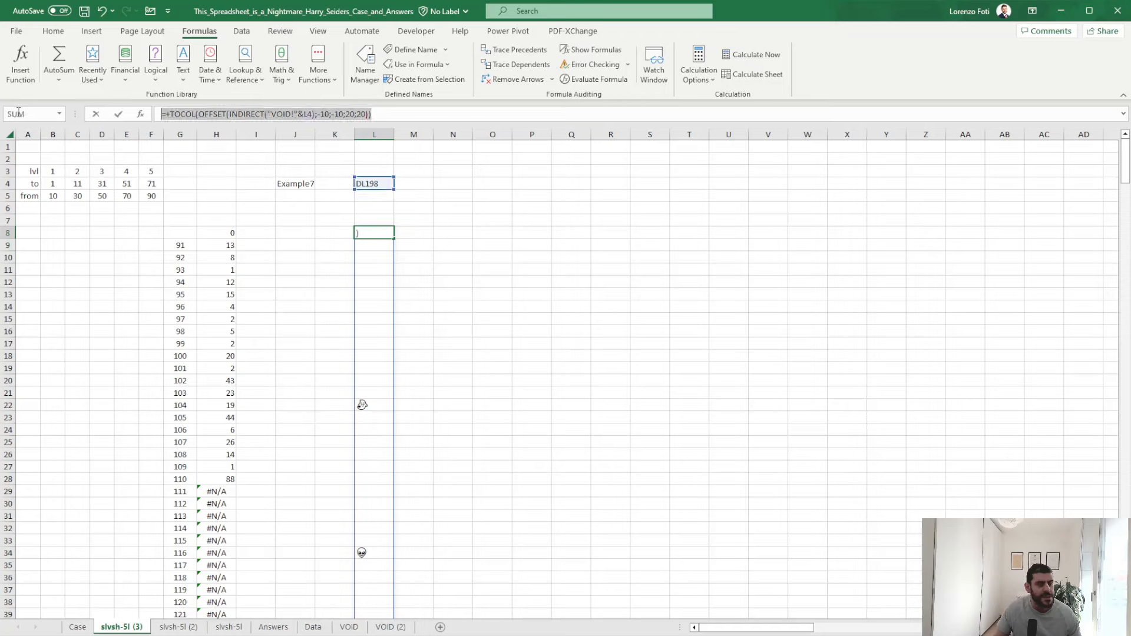
key(Escape)
click(408, 230)
click(245, 118)
key(ctrl+v)
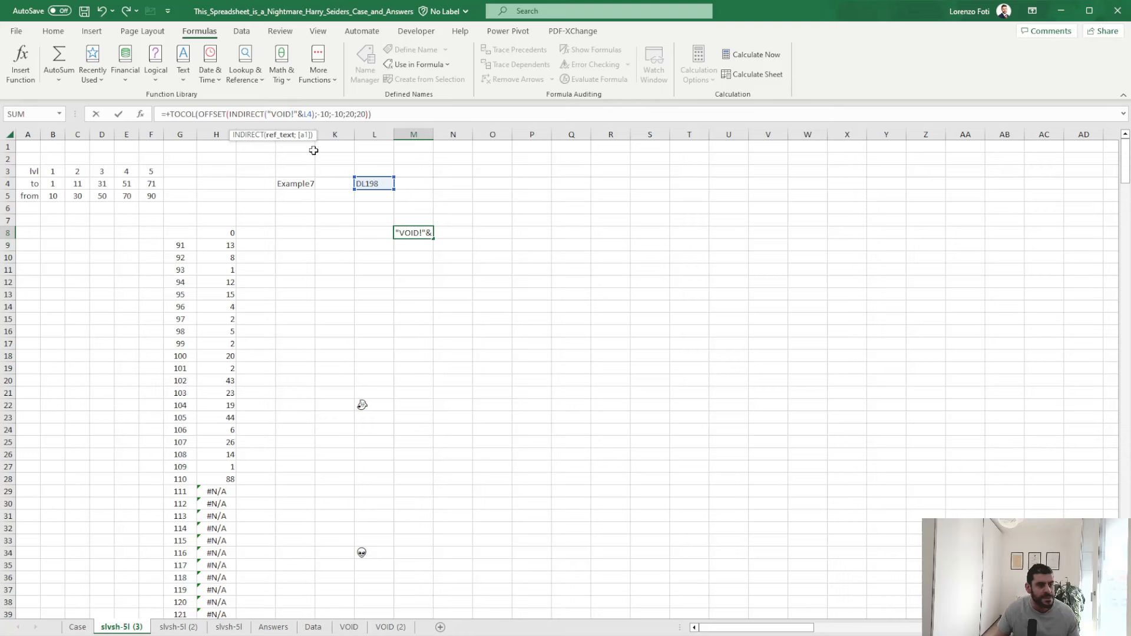
key(Escape)
- Rename the VOID (2) sheet as VOIDCopu
click(376, 628)
double_click(386, 629)
drag(395, 629, 465, 623)
text(Copu)
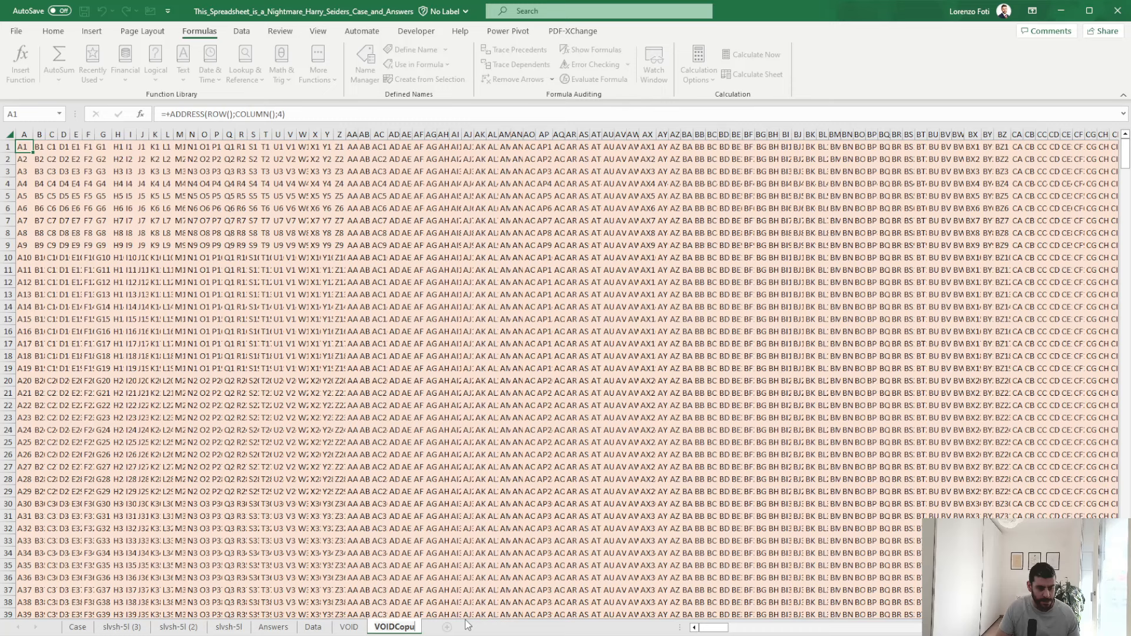
key(Return)
- On slvsh-5l (3), reuse the L8 formula in M8 with the sheet reference changed to VOIDCopu: =+TOCOL(OFFSET(INDIRECT("VOIDCopu!"&L4);-10;-10;20;20))
click(121, 626)
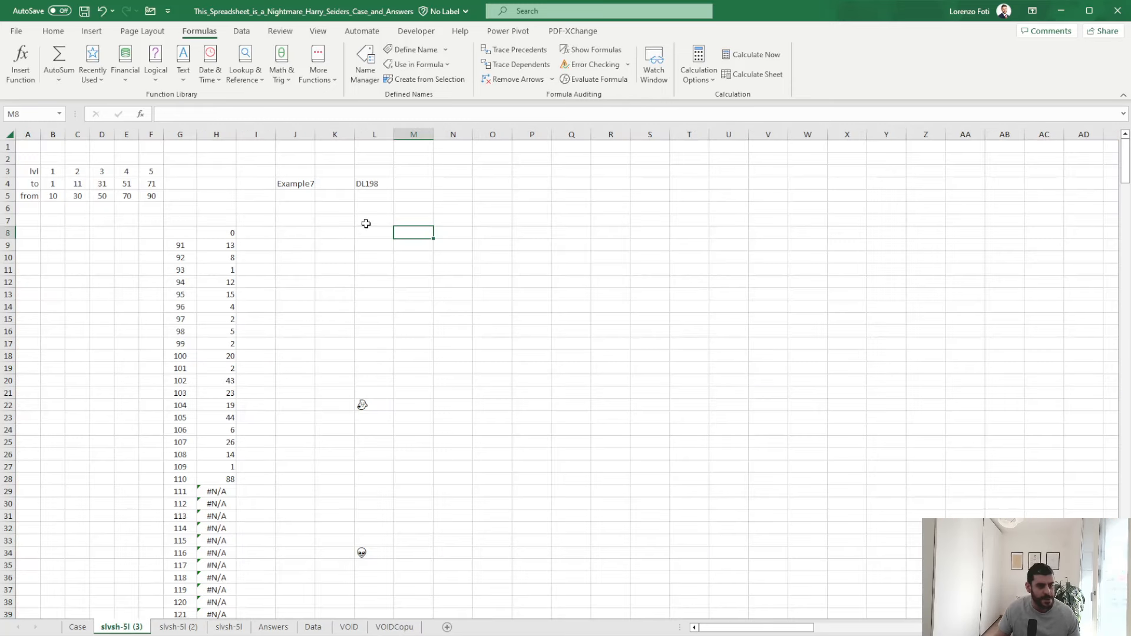
click(372, 225)
click(376, 232)
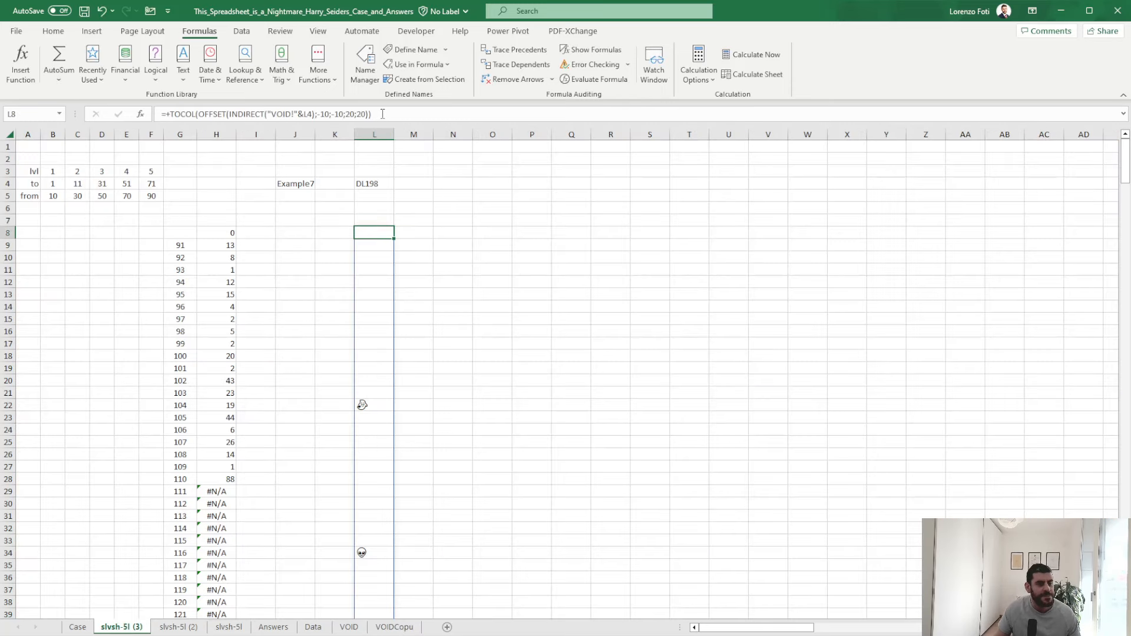
key(F2)
key(ctrl+c)
click(413, 233)
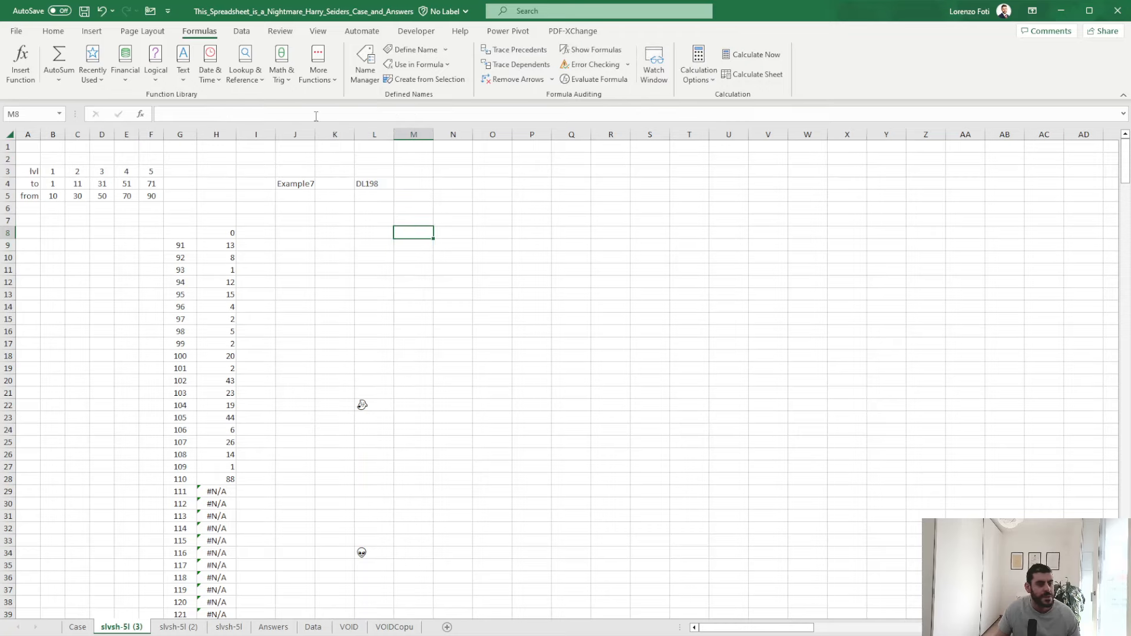
click(285, 115)
key(ctrl+v)
click(291, 114)
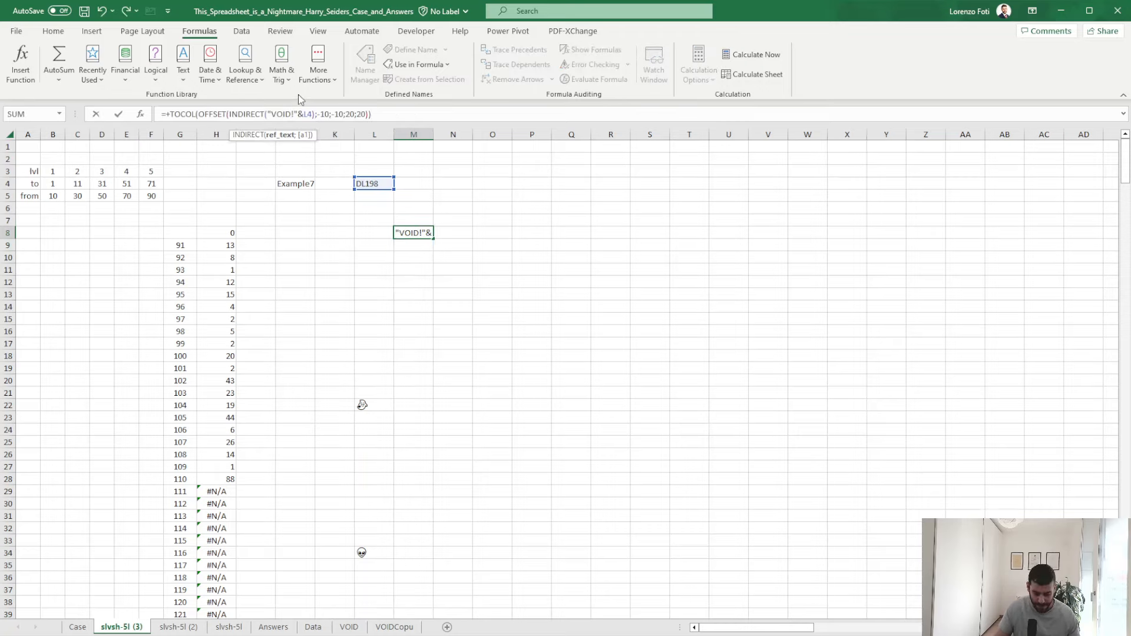
text(Copu)
key(ctrl+Return)
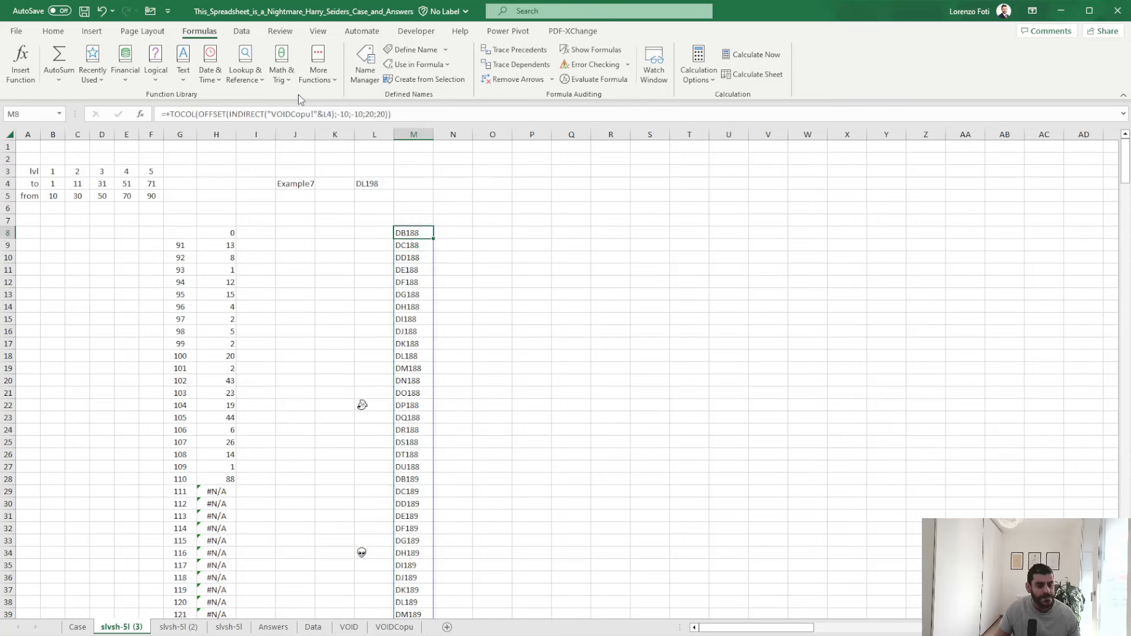
- Enter =+ROW(INDIRECT(M8)) in N8 to get the row number of the address in M8
key(Right)
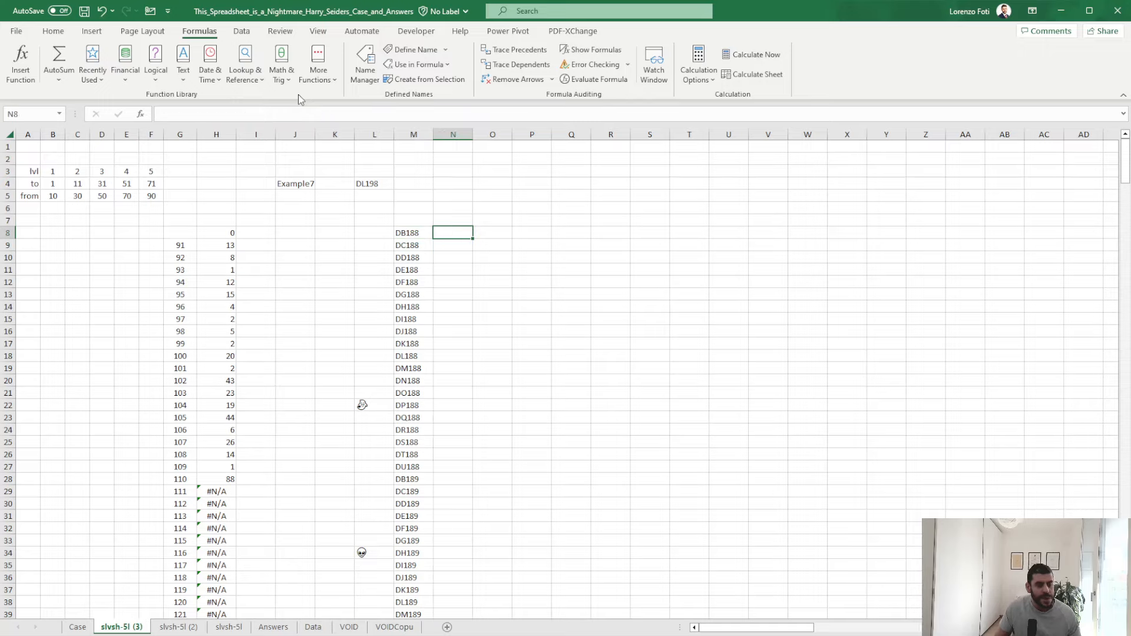
text(+row(indi)
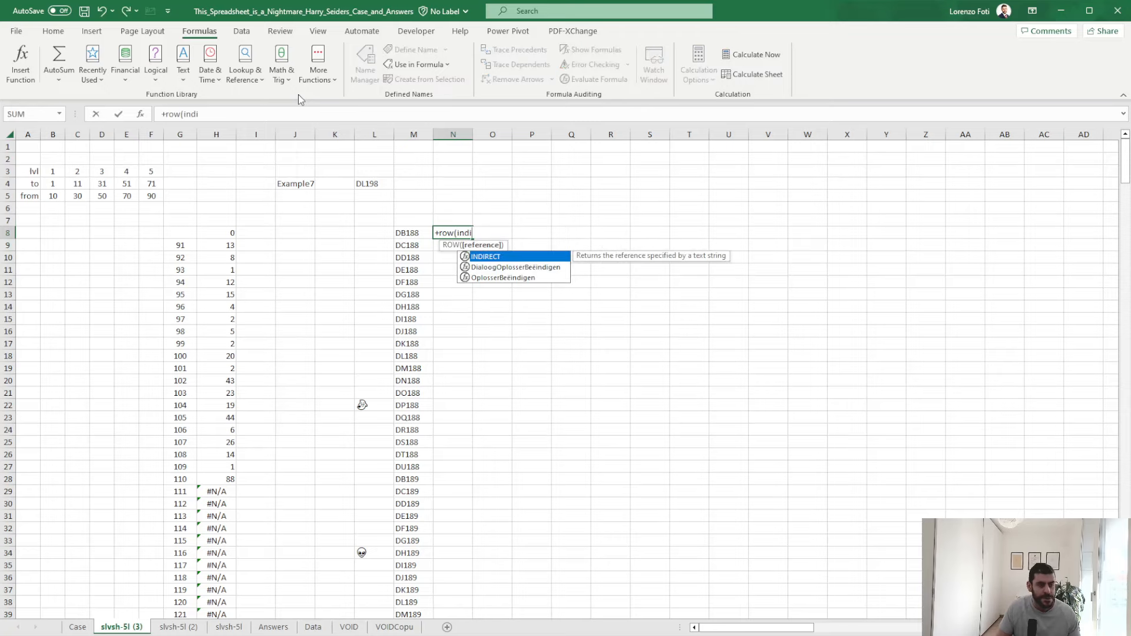
key(Tab)
key(Left)
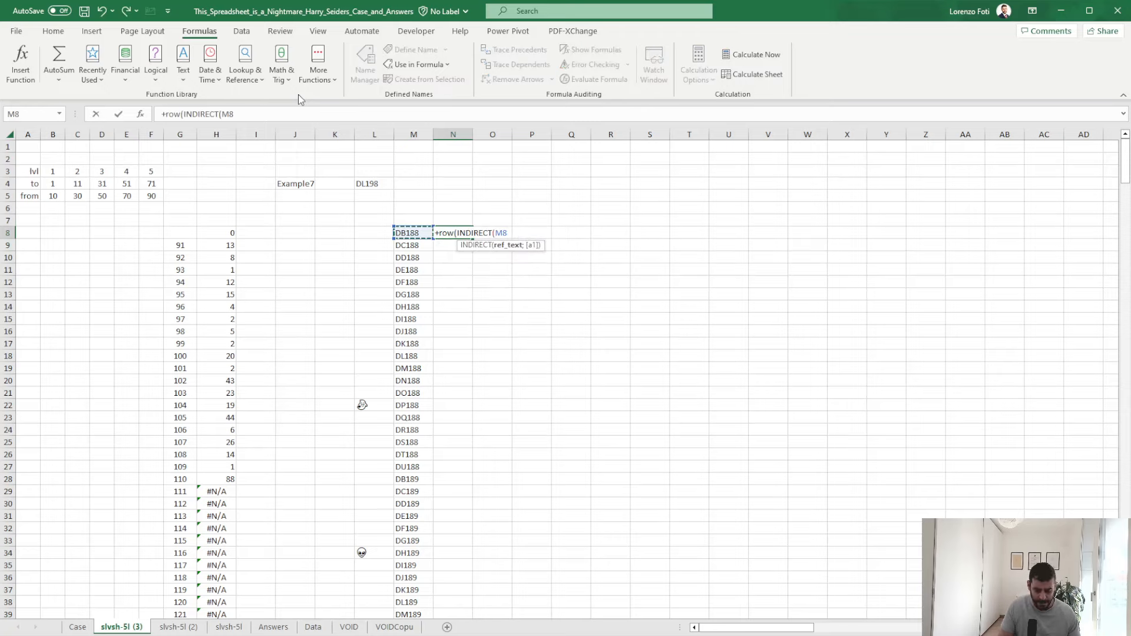
key(Return)
key(Up)
- Enter =+COLUMN(INDIRECT(M8)) in O8 to get the column number of the address in M8
key(Right)
text(+col)
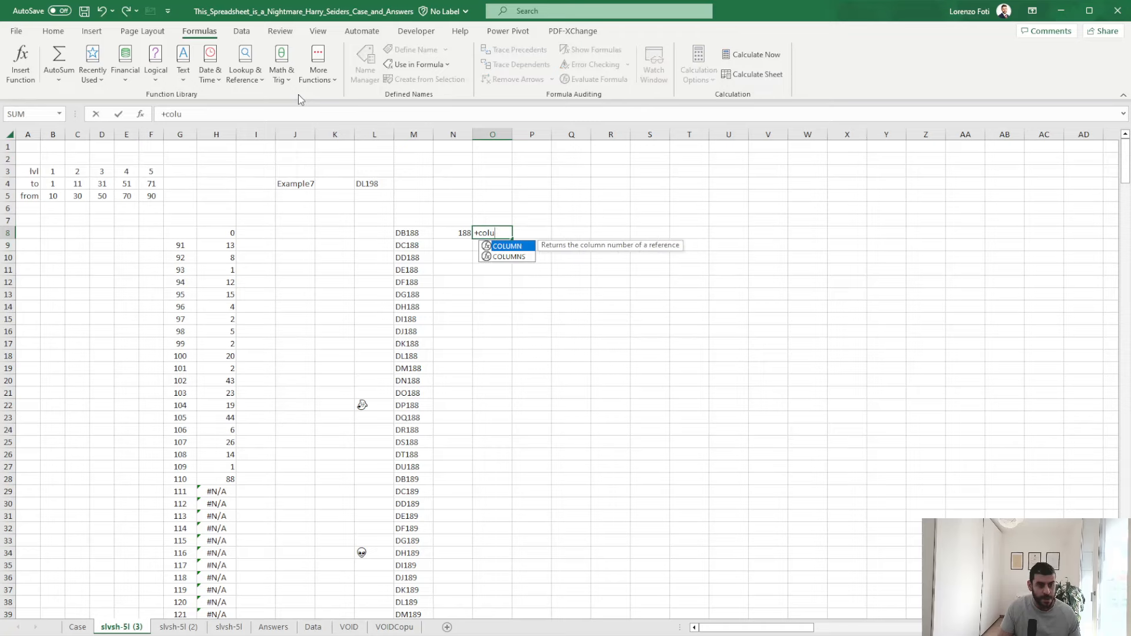
key(Tab)
text(indi)
key(Tab)
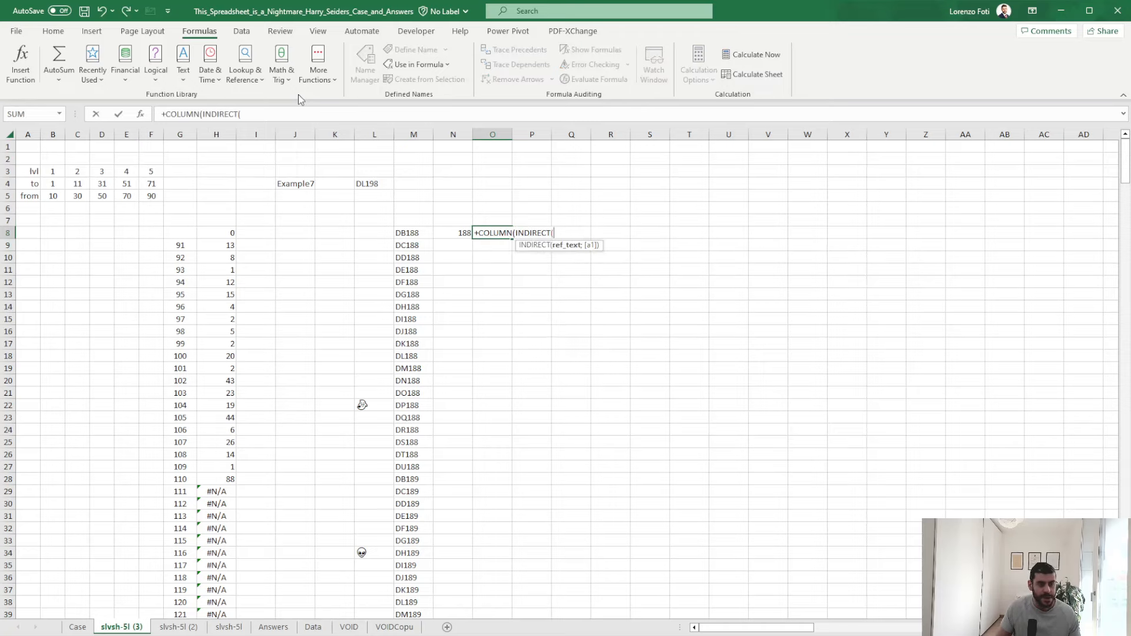
key(Left)
key(Left)
key(Return)
- Copy the row and column formulas in N8:O8 down to the last address in column M
key(Up)
key(Left)
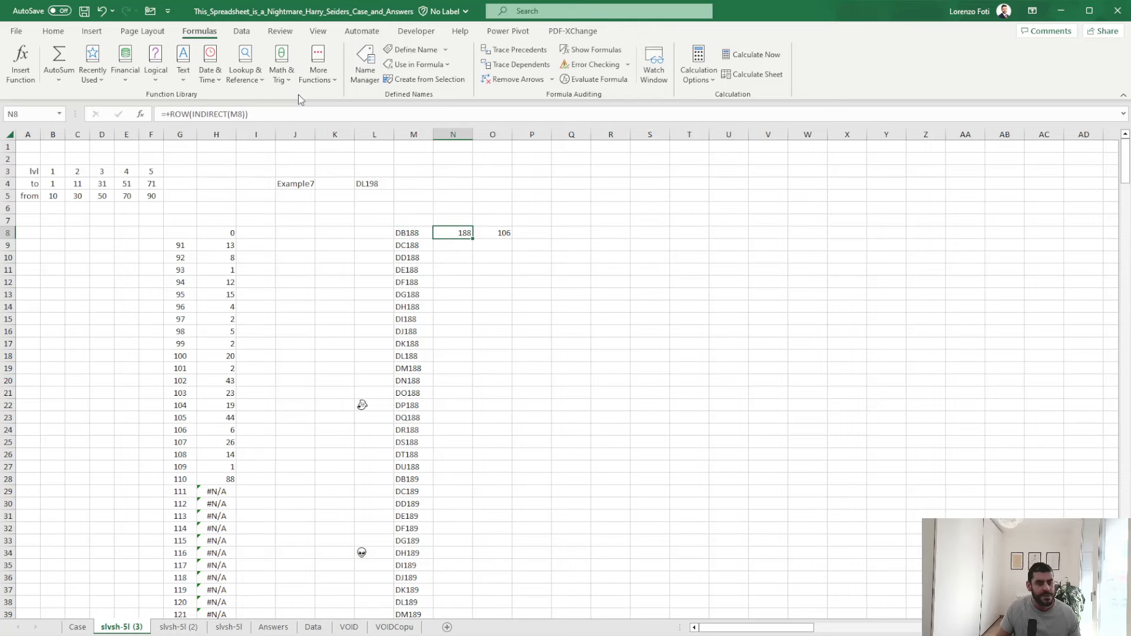
key(shift+Right)
key(ctrl+c)
key(Left)
key(ctrl+Down)
key(Right)
key(ctrl+shift+Up)
key(ctrl+v)
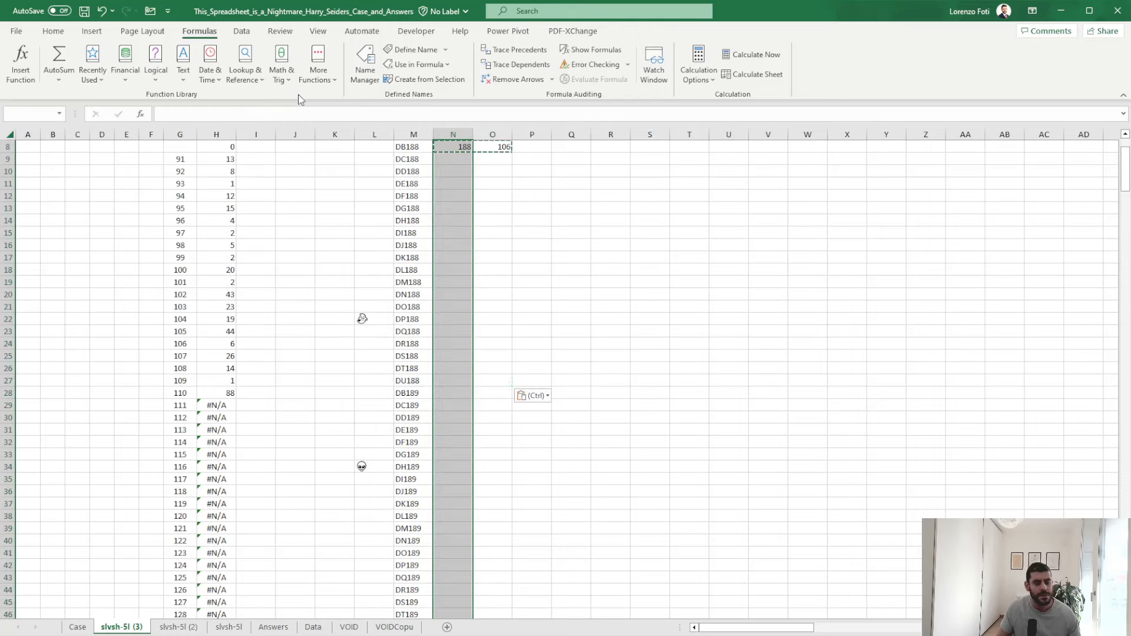
key(Escape)
- Enter =+ROW(INDIRECT(L4)) in P6 to get the row number of the starting location
key(ctrl+Up)
key(ctrl+Up)
key(Down)
key(Down)
key(Down)
key(Down)
key(Down)
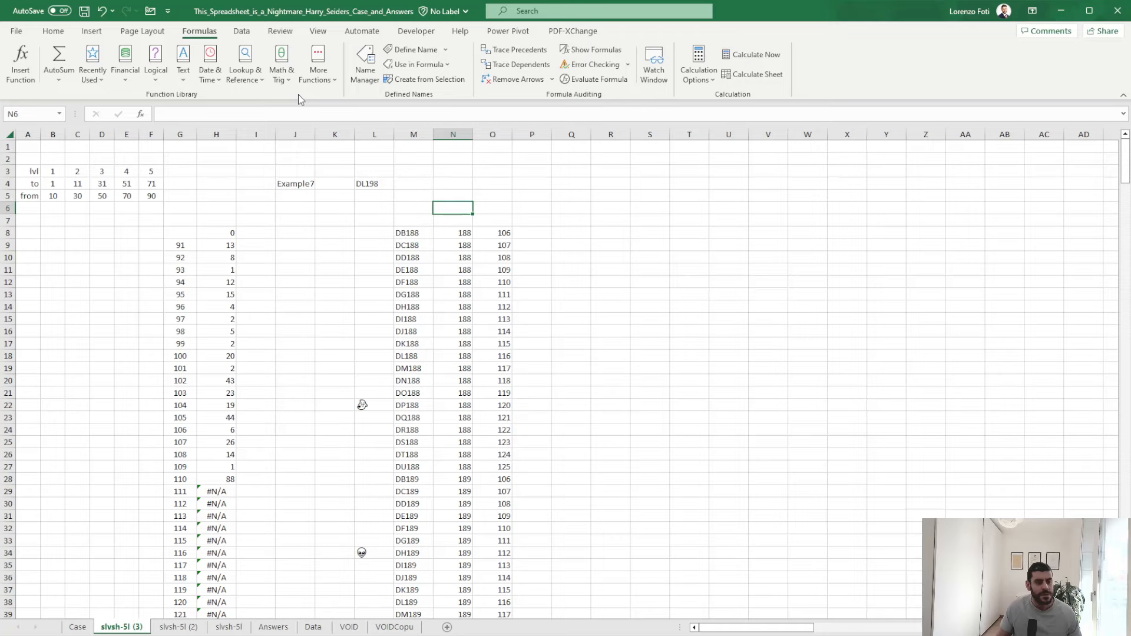
text(+)
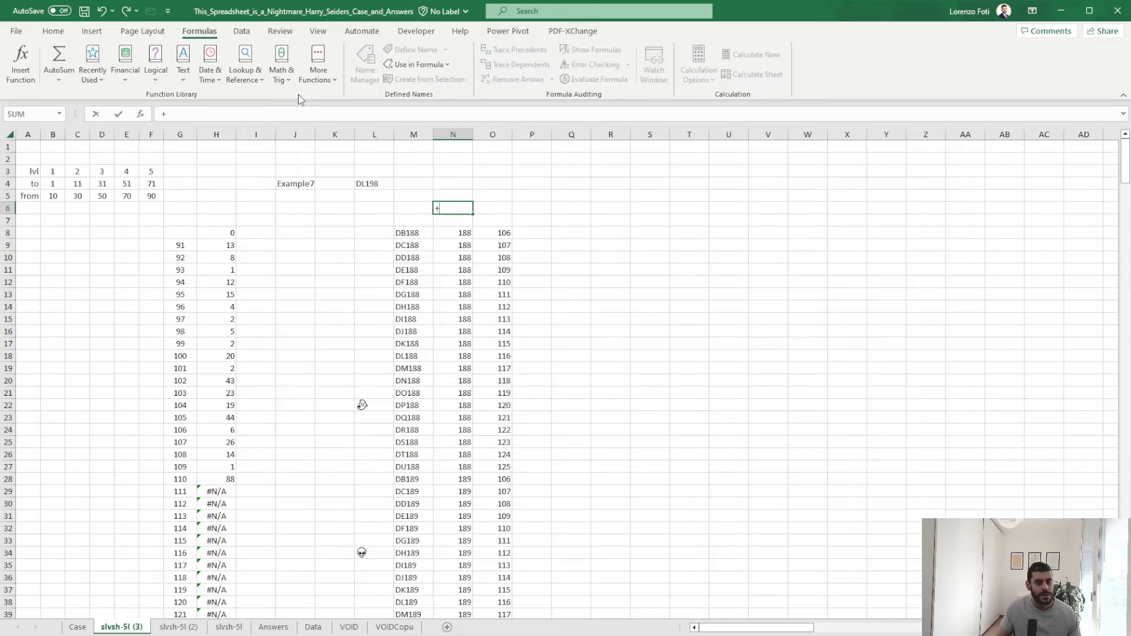
key(Escape)
key(Right)
key(Right)
text(+)
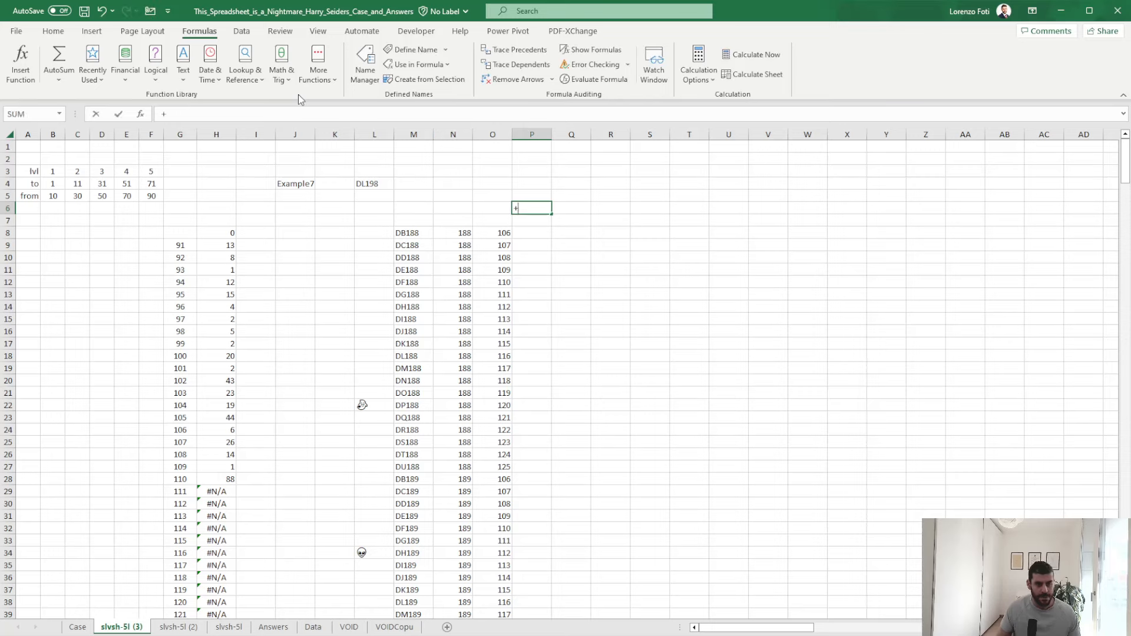
text(row(ind)
key(Tab)
key(Left)
key(Left)
key(Left)
key(Left)
key(Up)
key(Up)
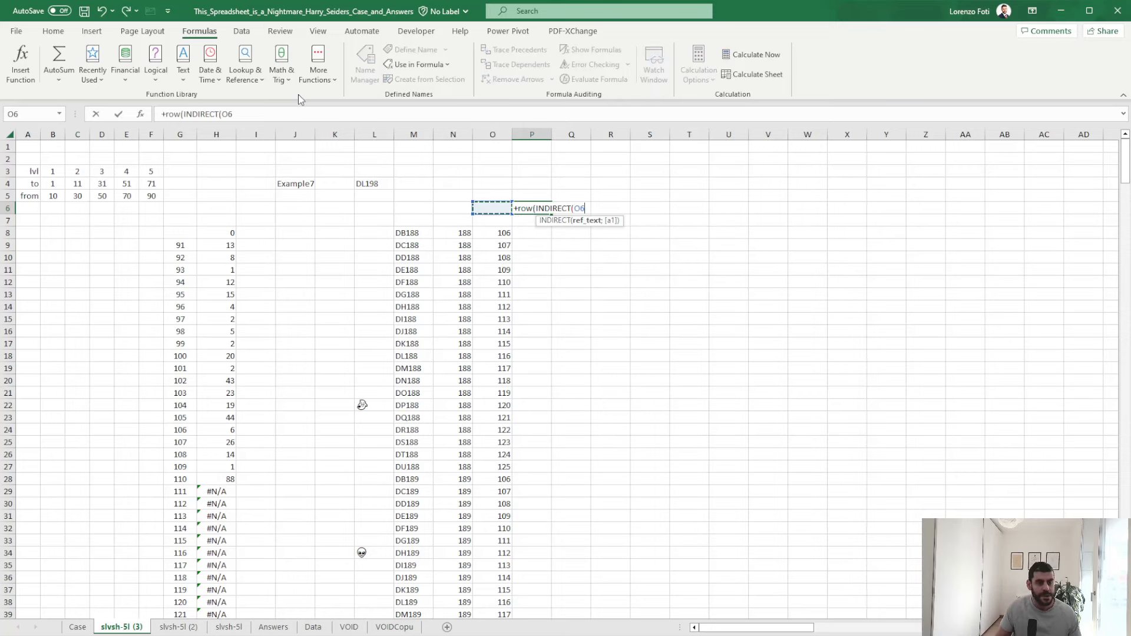
key(Tab)
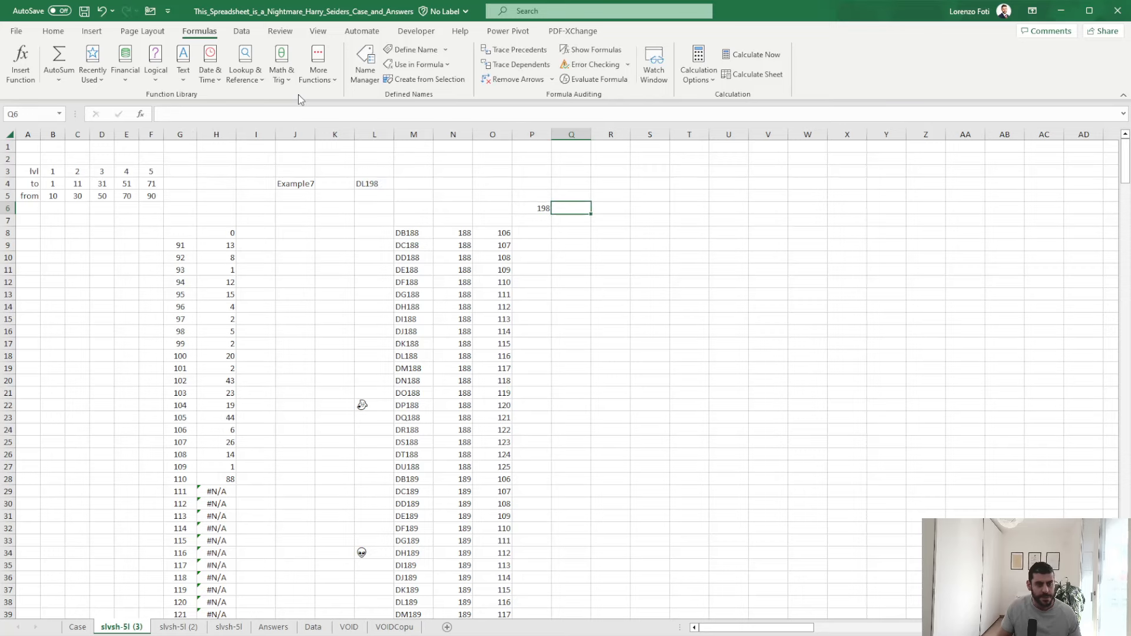
- Enter =+COLUMN(INDIRECT(L4)) in Q6 to get the column number of the starting location
text(+coo)
key(BackSpace)
text(LUMN(ini)
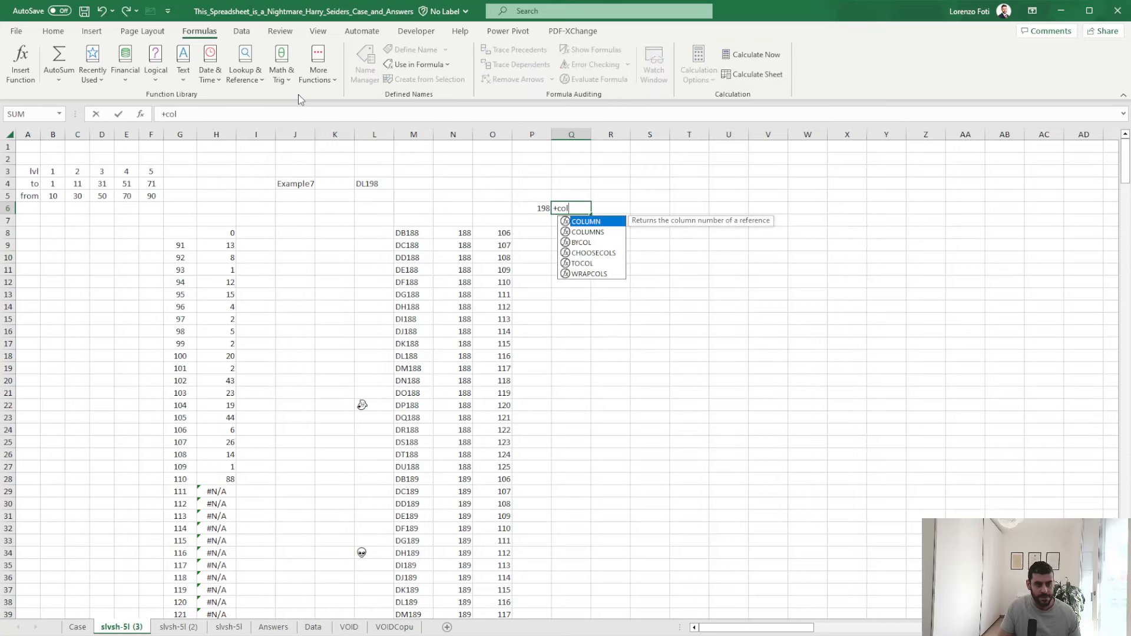
text(d)
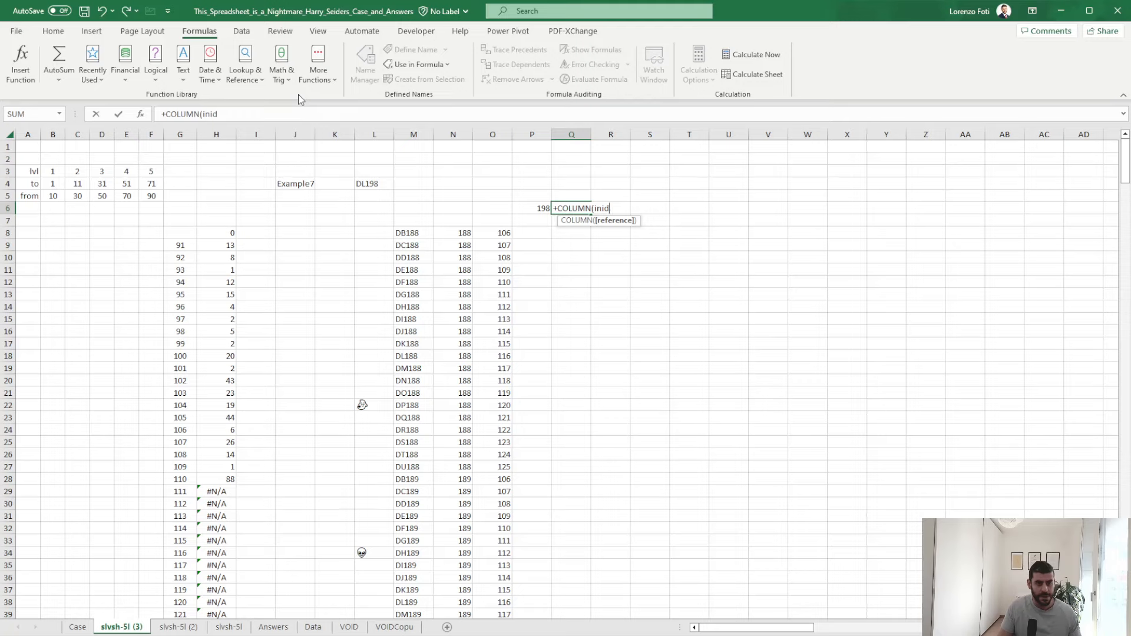
key(BackSpace)
key(BackSpace)
text(d)
key(Down)
key(Tab)
key(Left)
key(Left)
key(Left)
key(Left)
key(Left)
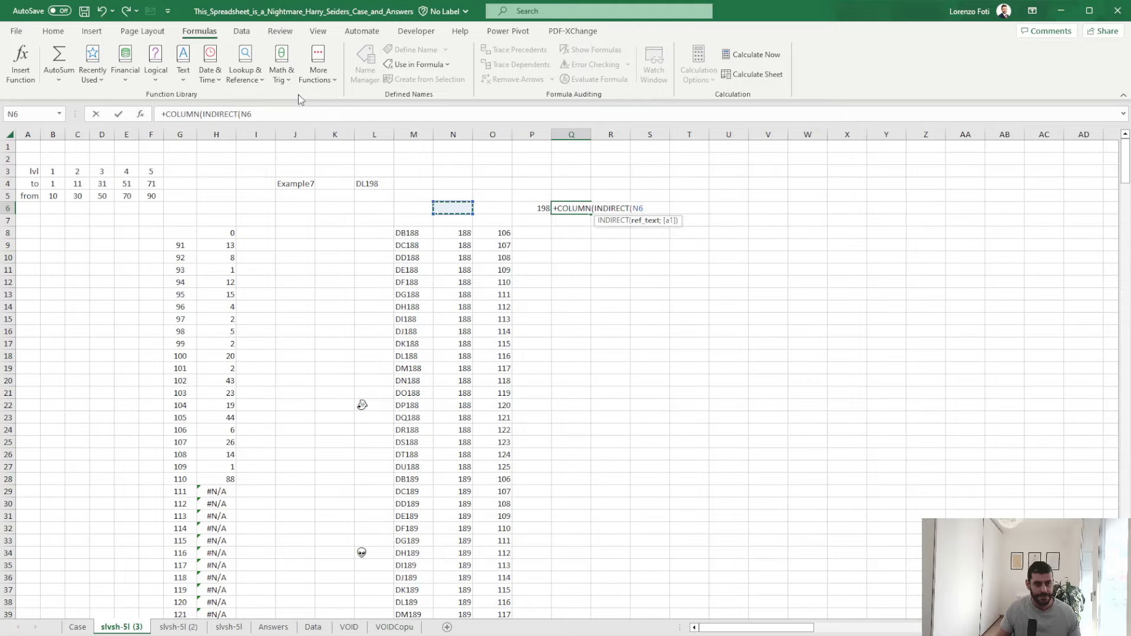
key(Up)
key(Up)
text()))
key(Return)
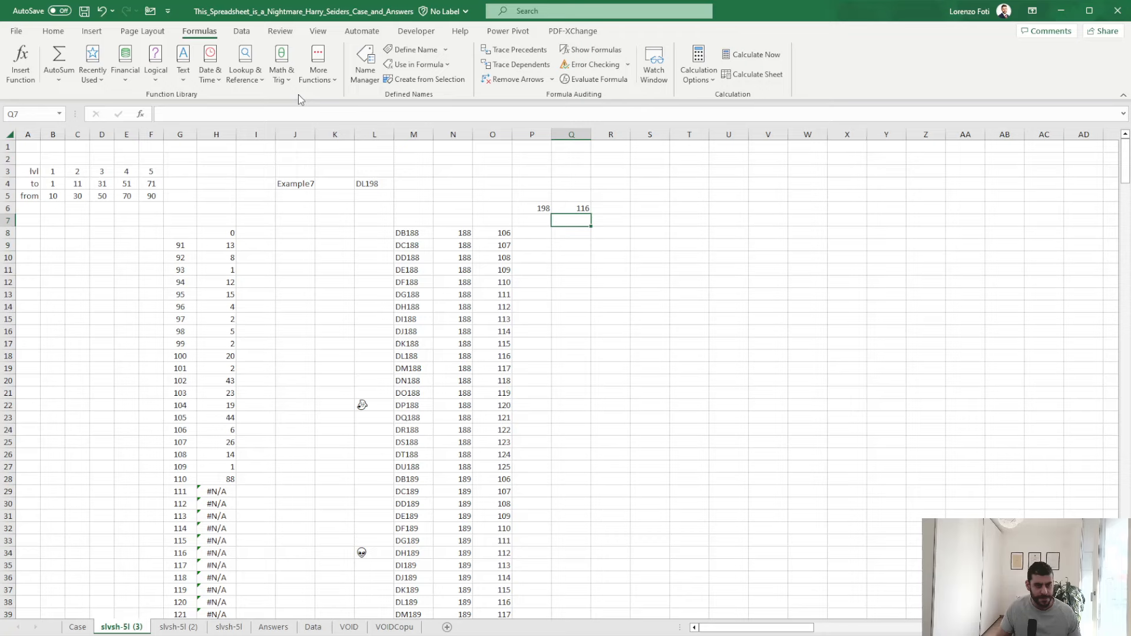
- Enter =+ABS(P$6-N8) in P8 to get the row distance from the starting location
key(Down)
key(Left)
text(+)
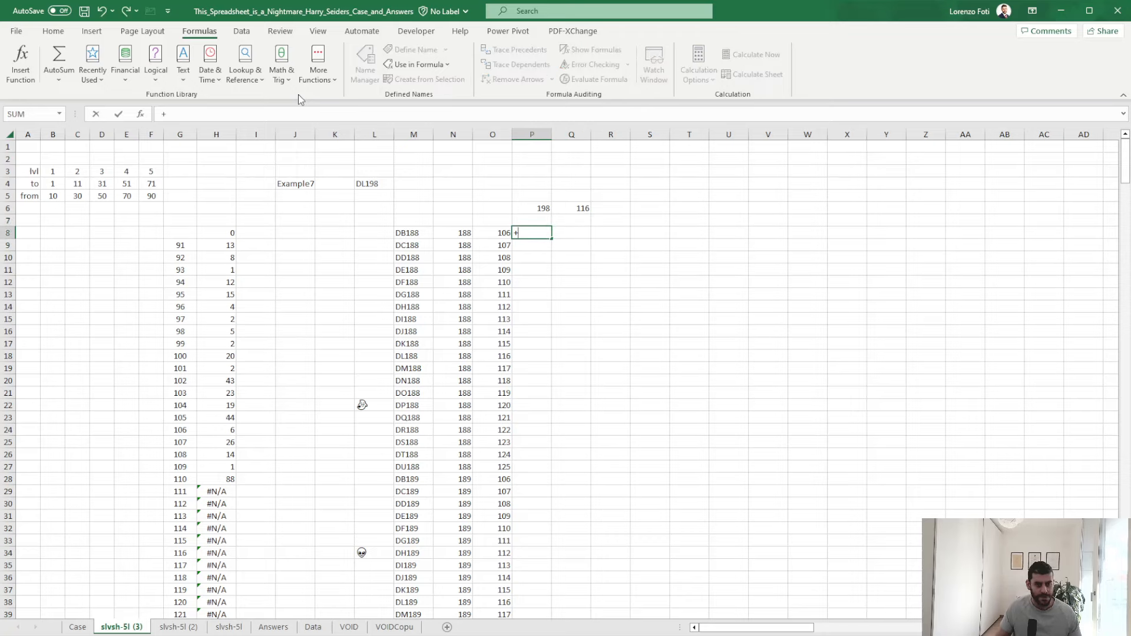
key(Up)
key(Up)
key(Escape)
text(+a)
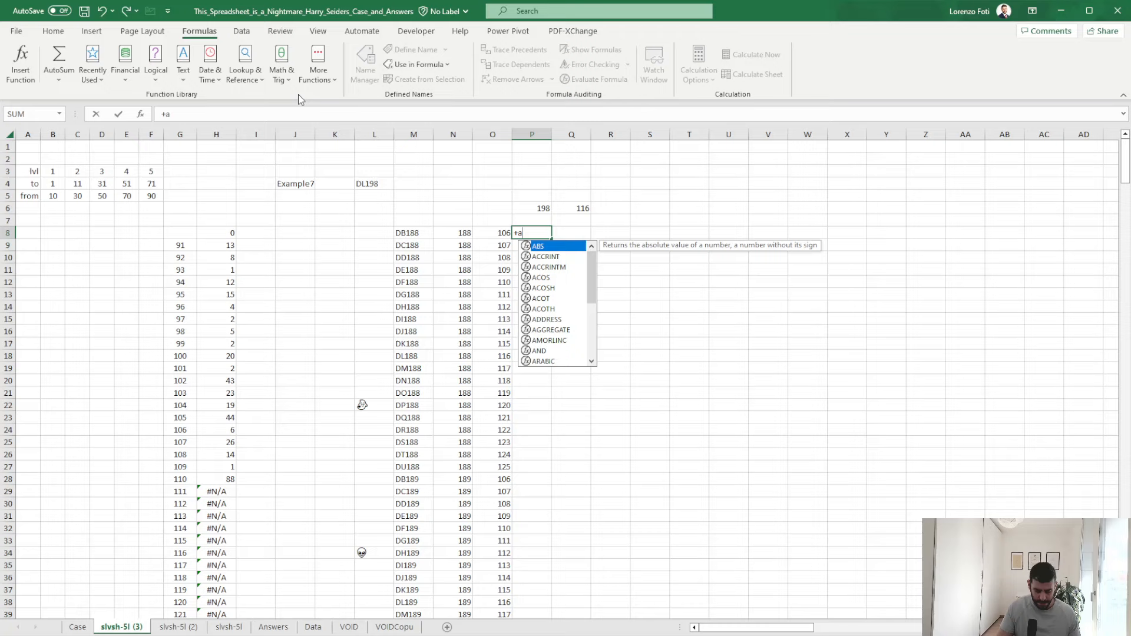
text(bs()
key(Up)
key(Up)
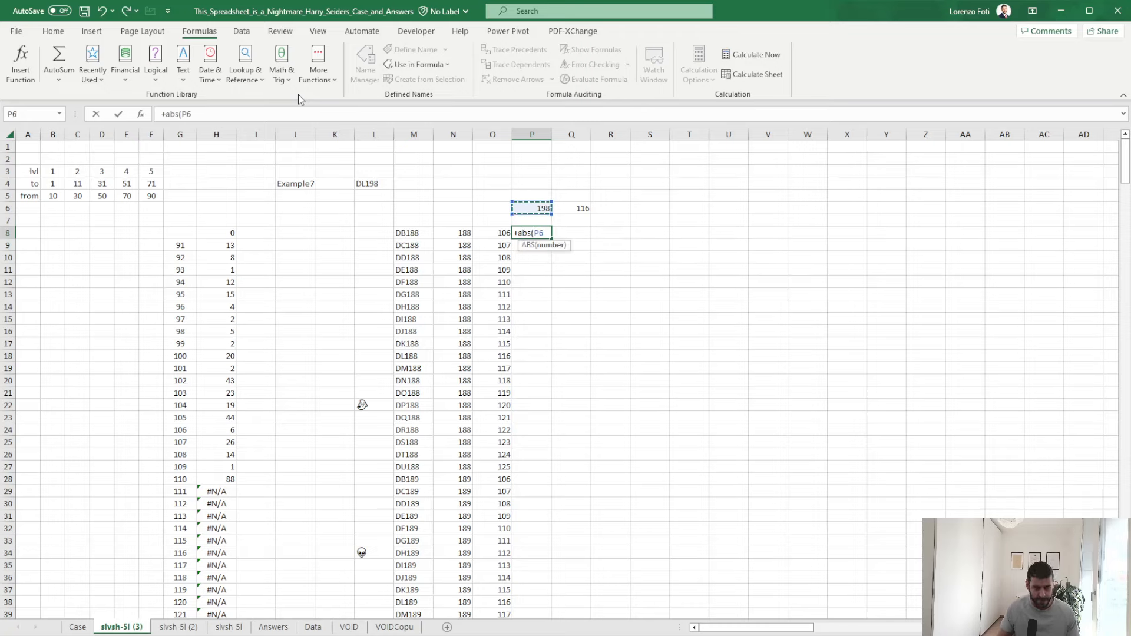
key(F4)
key(F4)
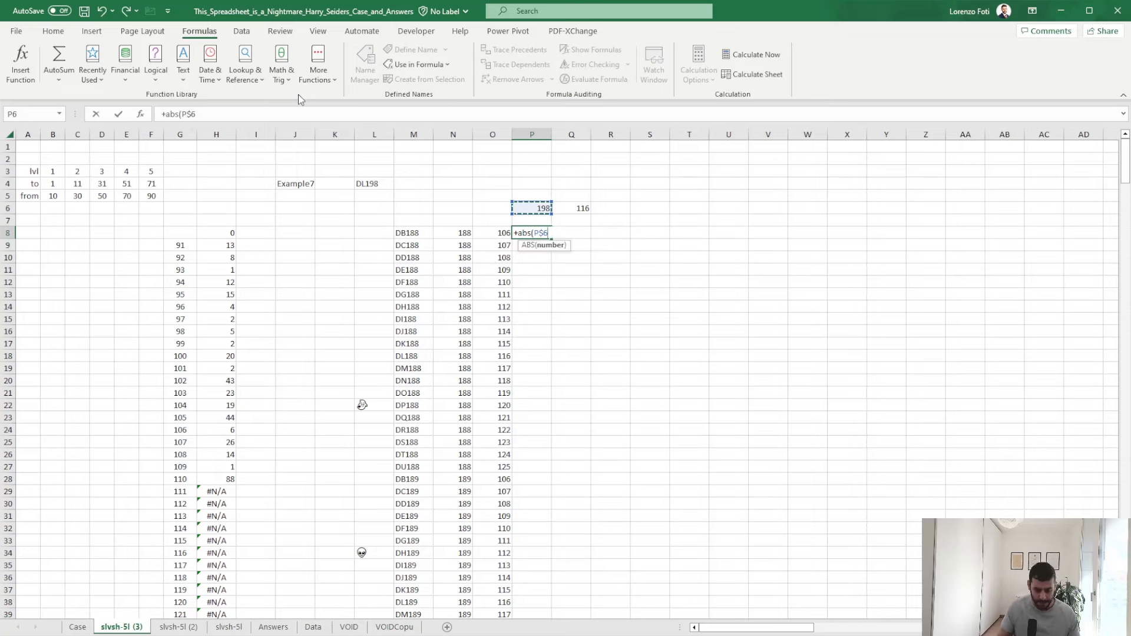
text(-)
key(Left)
key(Left)
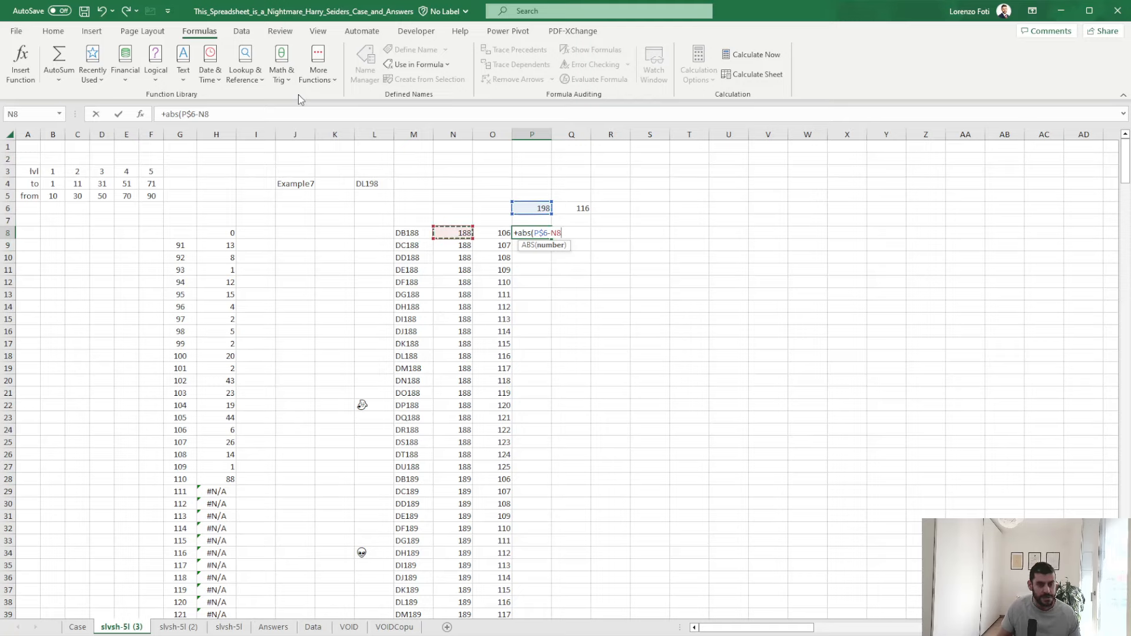
key(Tab)
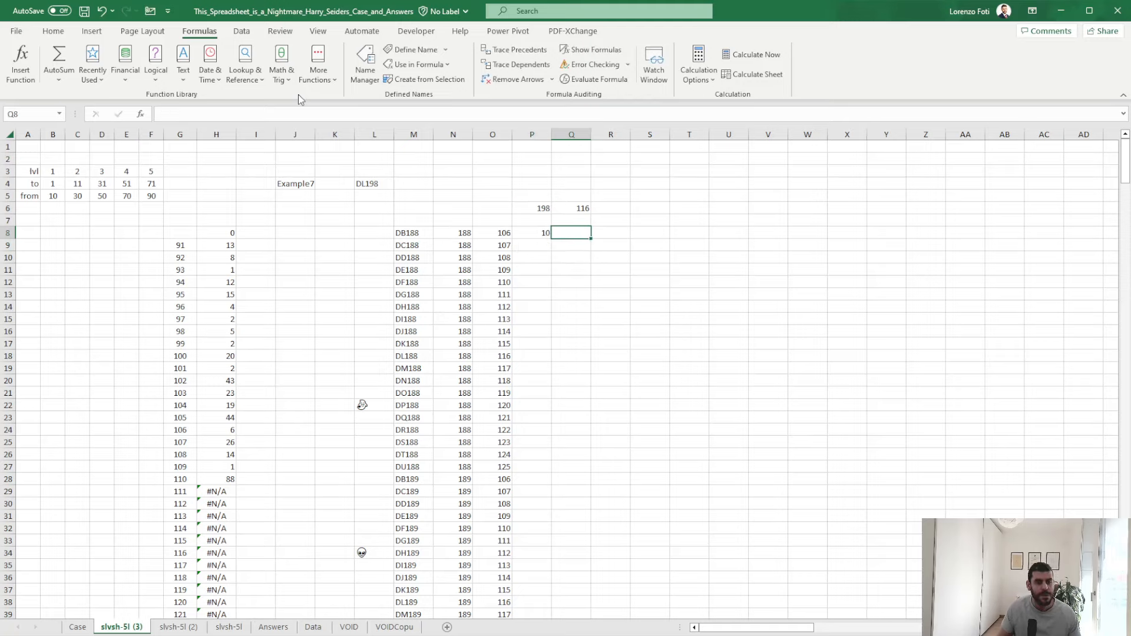
- Copy the absolute-difference formula from P8 across to Q8, and fill both columns down to row 407
key(ctrl+r)
key(Left)
key(shift+Right)
key(ctrl+c)
key(Left)
key(ctrl+Down)
key(Right)
key(ctrl+shift+Up)
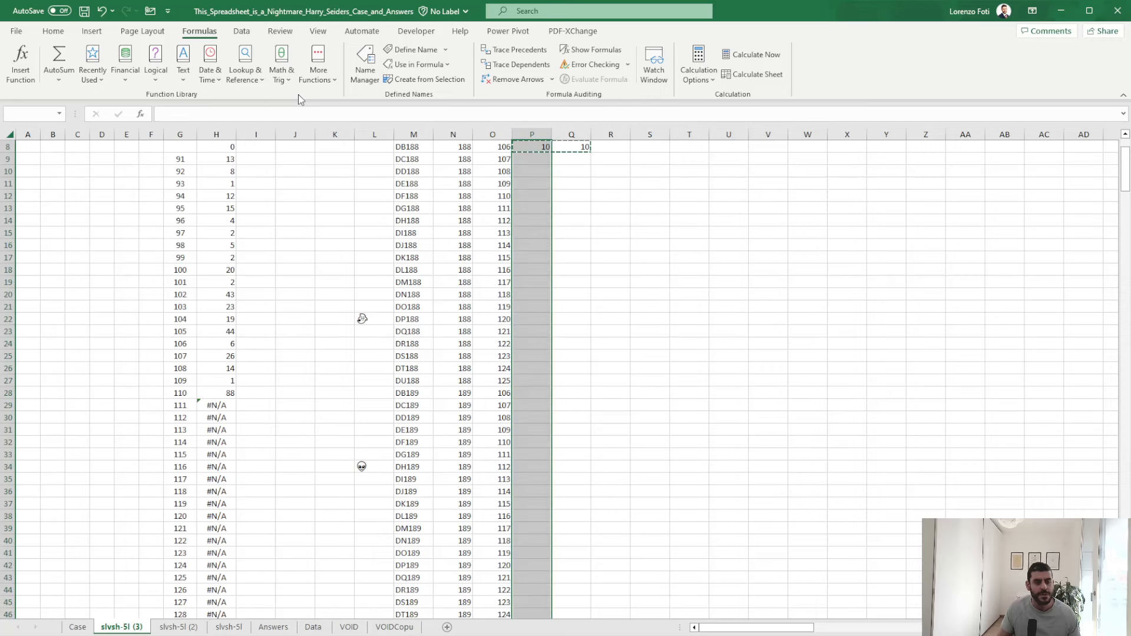
key(shift+Right)
key(ctrl+v)
key(Escape)
key(ctrl+Up)
key(ctrl+Up)
key(ctrl+Up)
key(ctrl+Down)
key(Down)
key(Down)
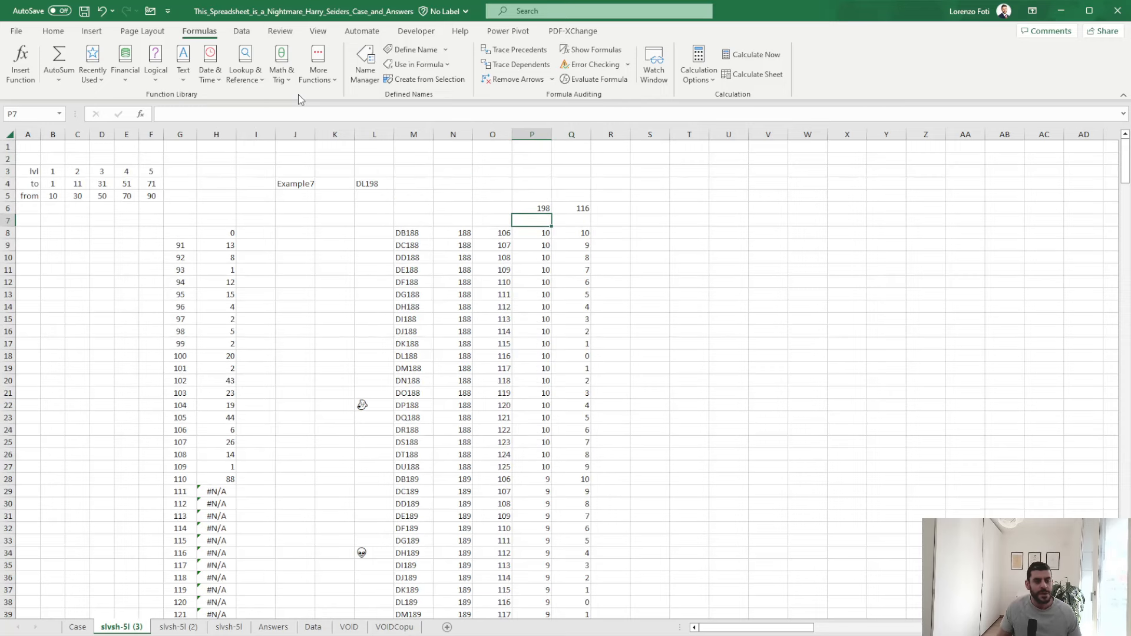
- Enter =+MAX(P8:Q8) in R8 to get the larger of the row and column distances
key(Right)
key(Right)
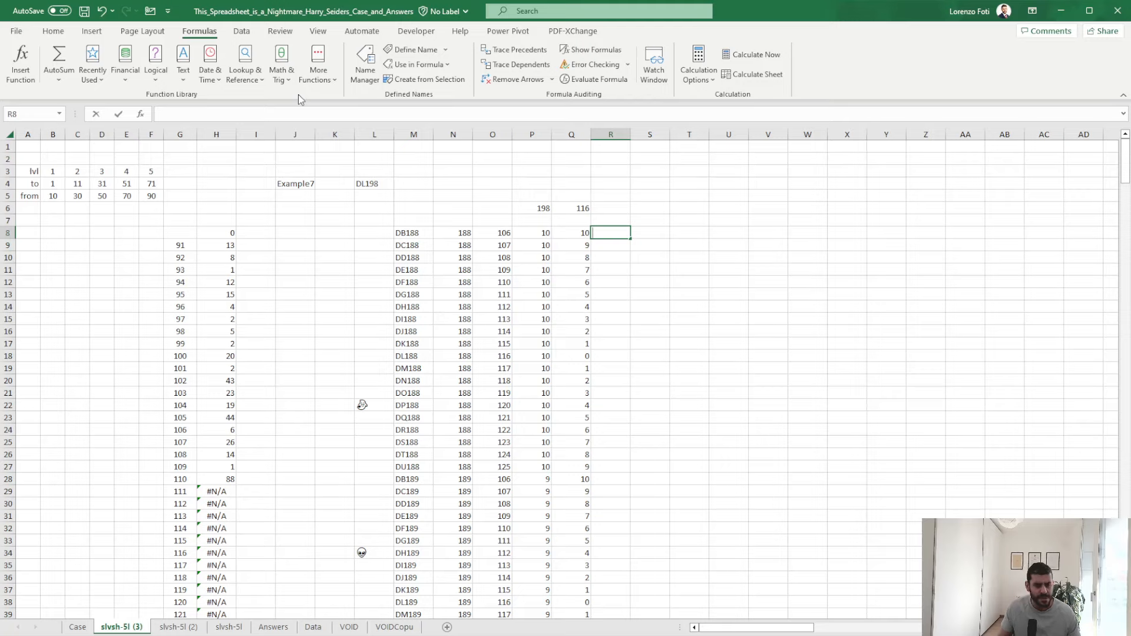
text(+max()
key(Left)
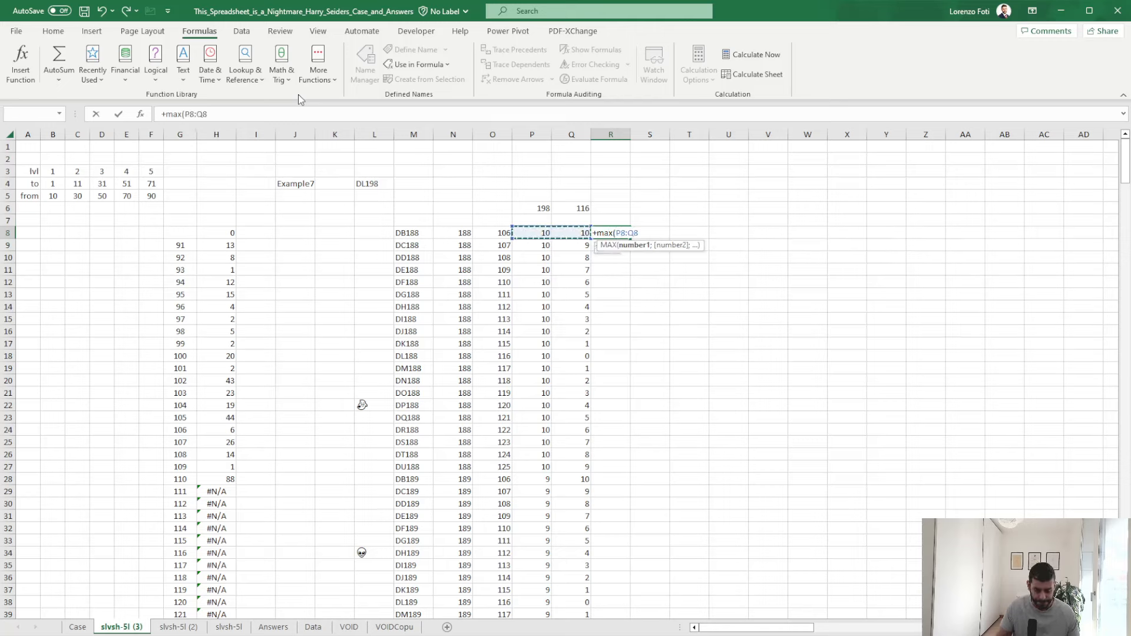
key(ctrl+Return)
- Copy the MAX formula in R8 down to R407
key(ctrl+c)
key(Left)
key(ctrl+Down)
key(Right)
key(ctrl+shift+Up)
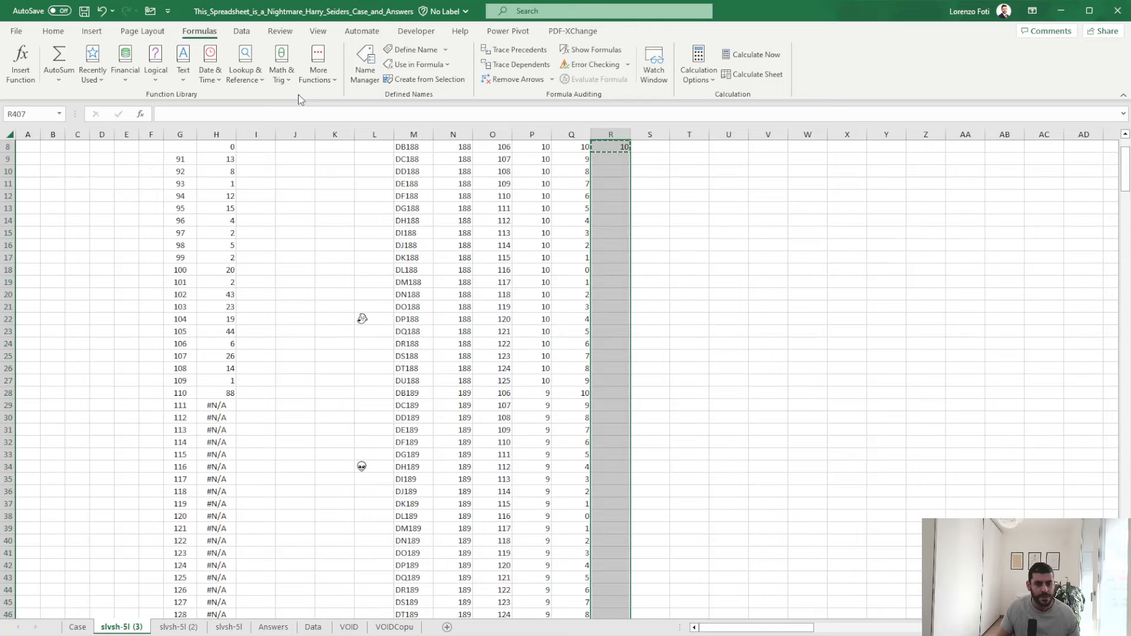
key(ctrl+v)
key(Escape)
key(ctrl+Up)
key(ctrl+Up)
key(Down)
key(Down)
key(Down)
key(Down)
key(Down)
key(Down)
key(Down)
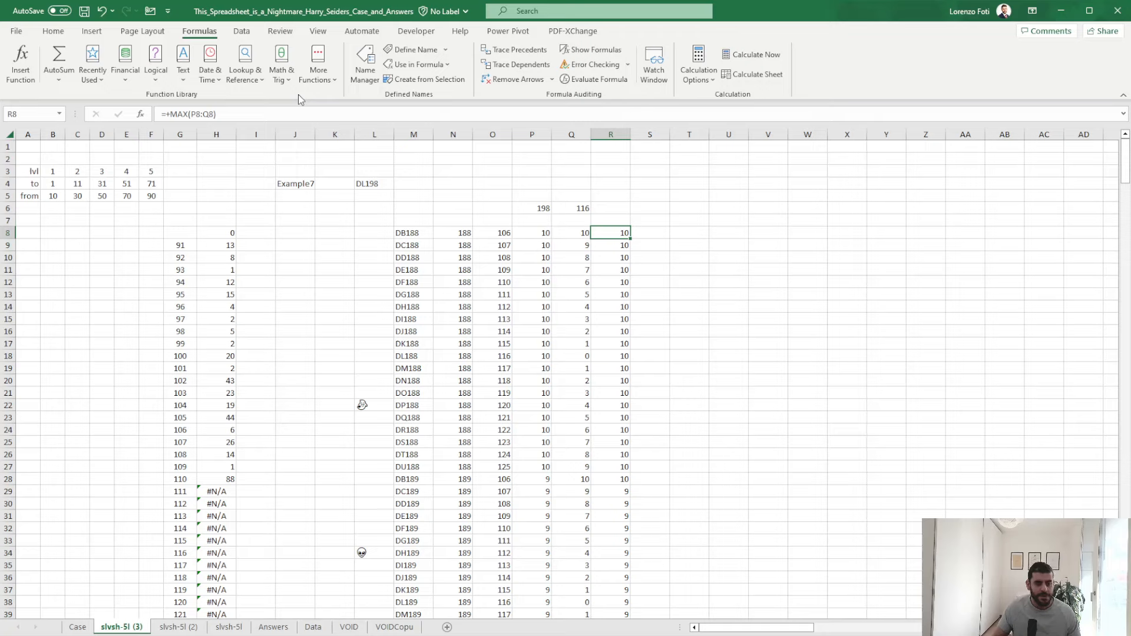
key(Right)
key(Right)
key(Right)
text(+)
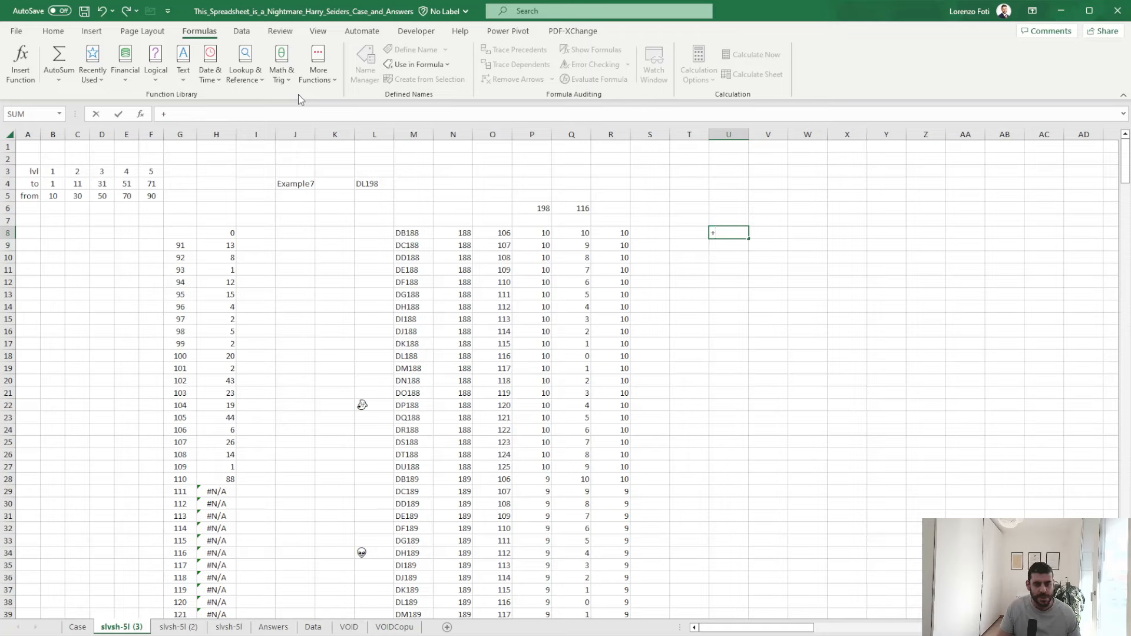
text(sort)
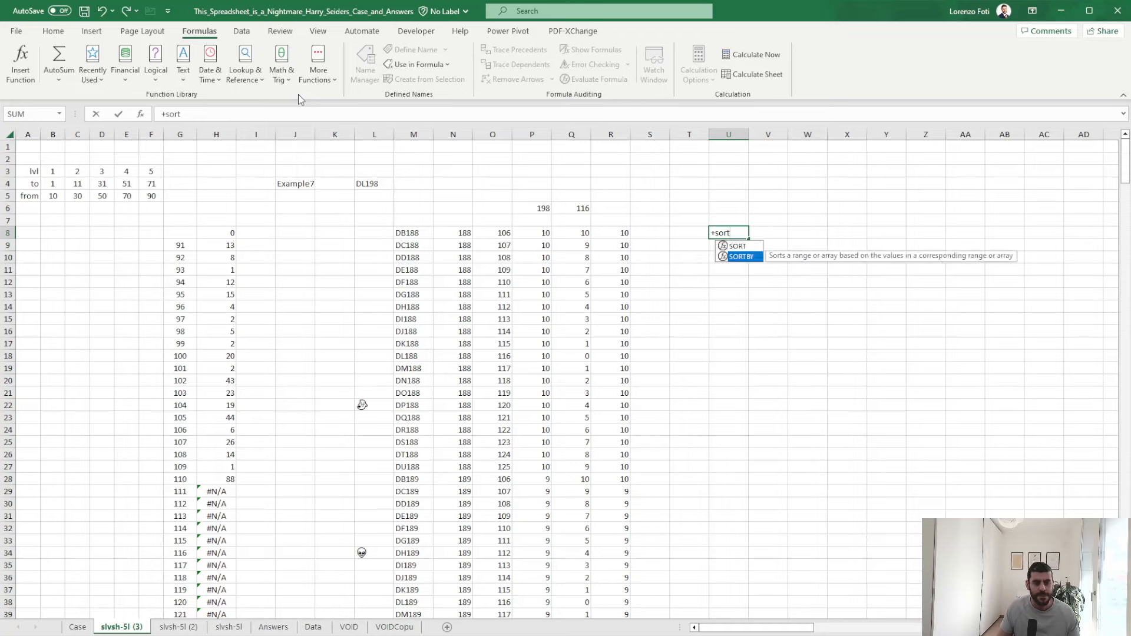
key(Tab)
key(Left)
key(Left)
key(Left)
key(Left)
key(Left)
key(Left)
key(Left)
key(Left)
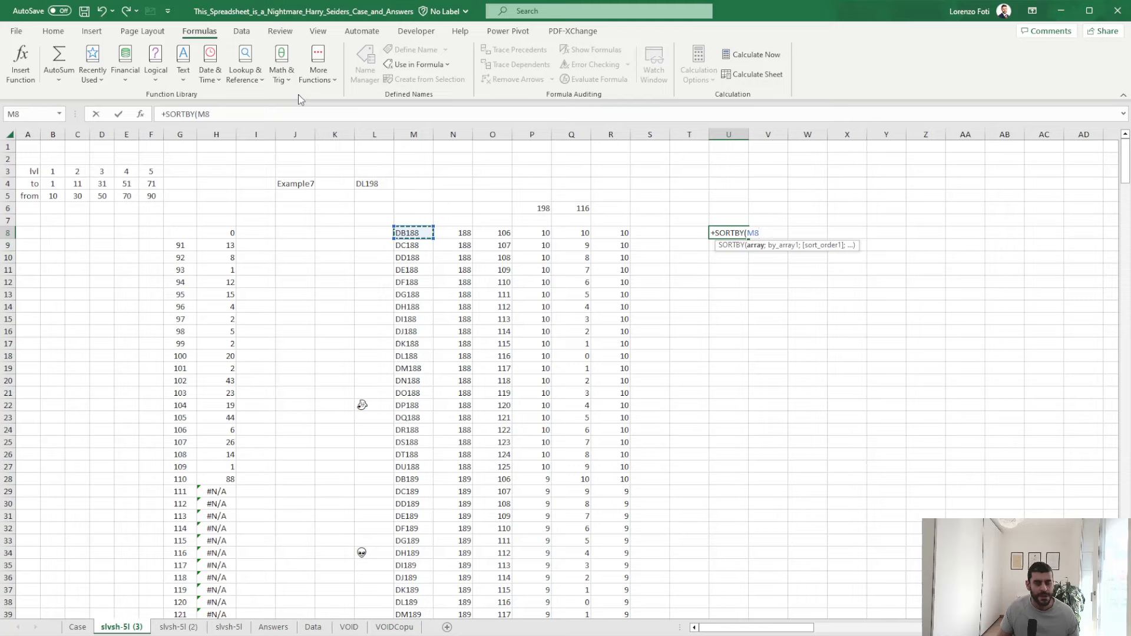
key(Escape)
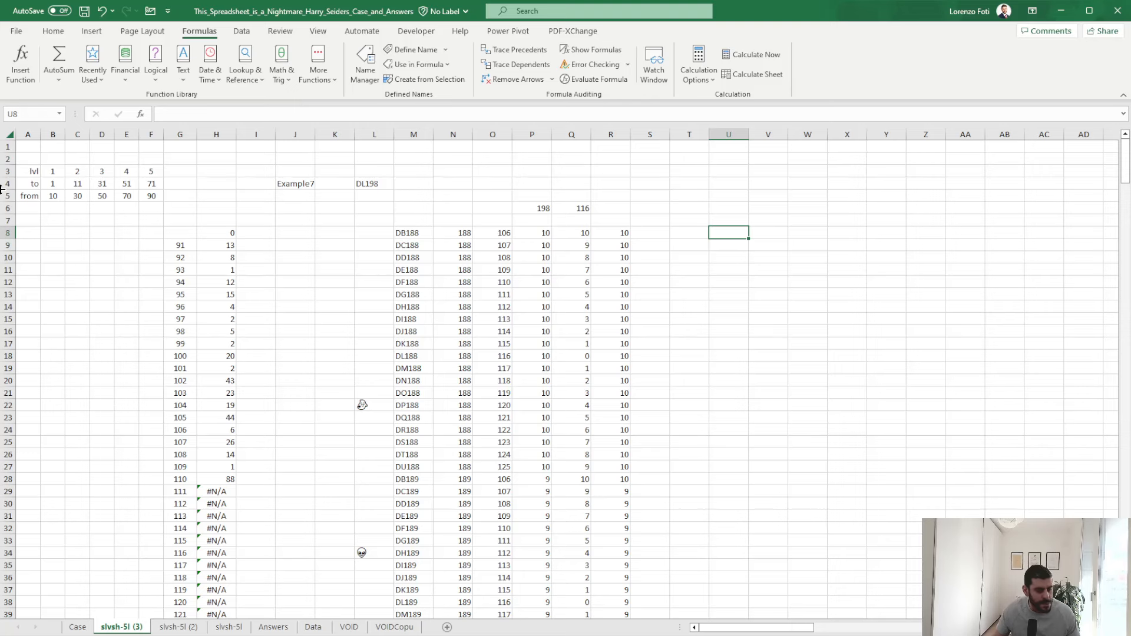
- Check the Level 7 question on the Case sheet and try a FILTER formula in U8 on distances R8:R407 using the symbols in L8#
click(78, 627)
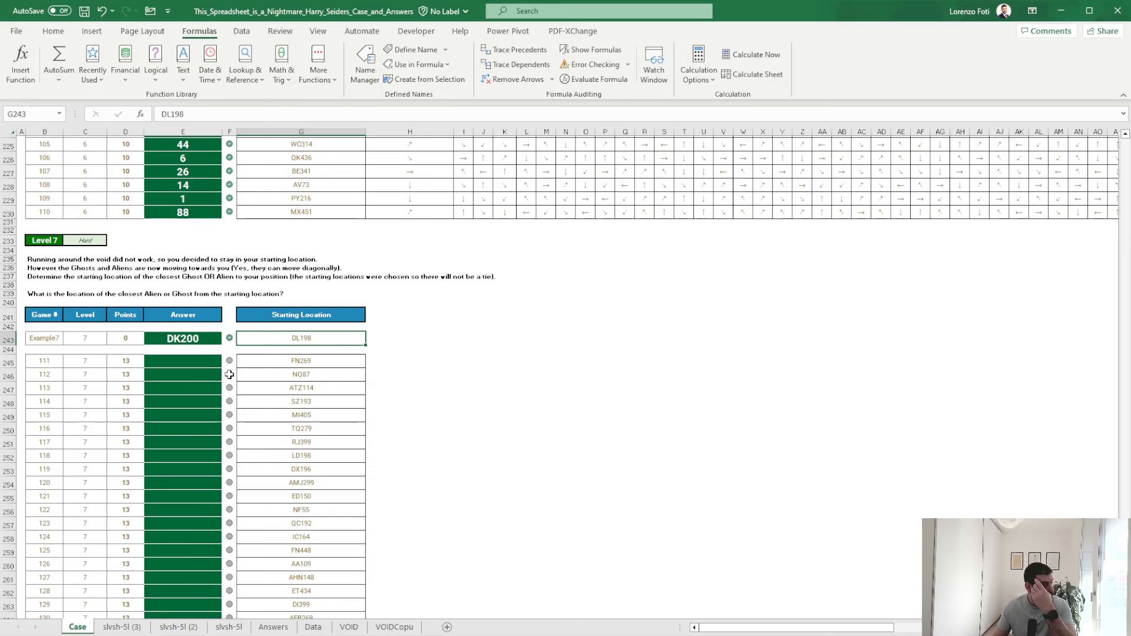
click(115, 628)
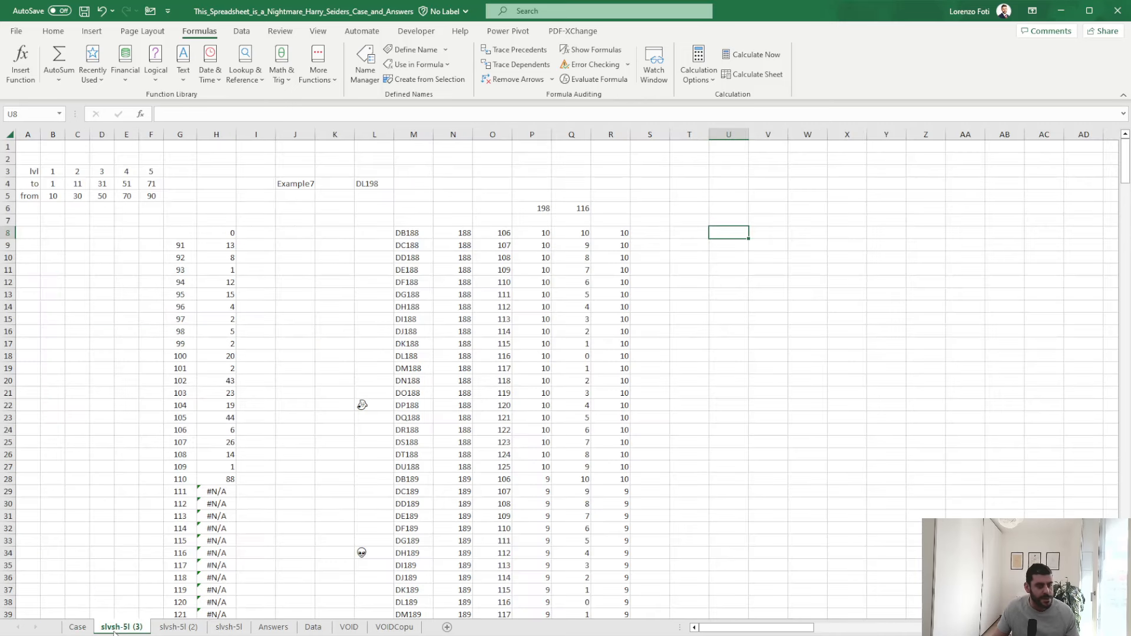
text(+)
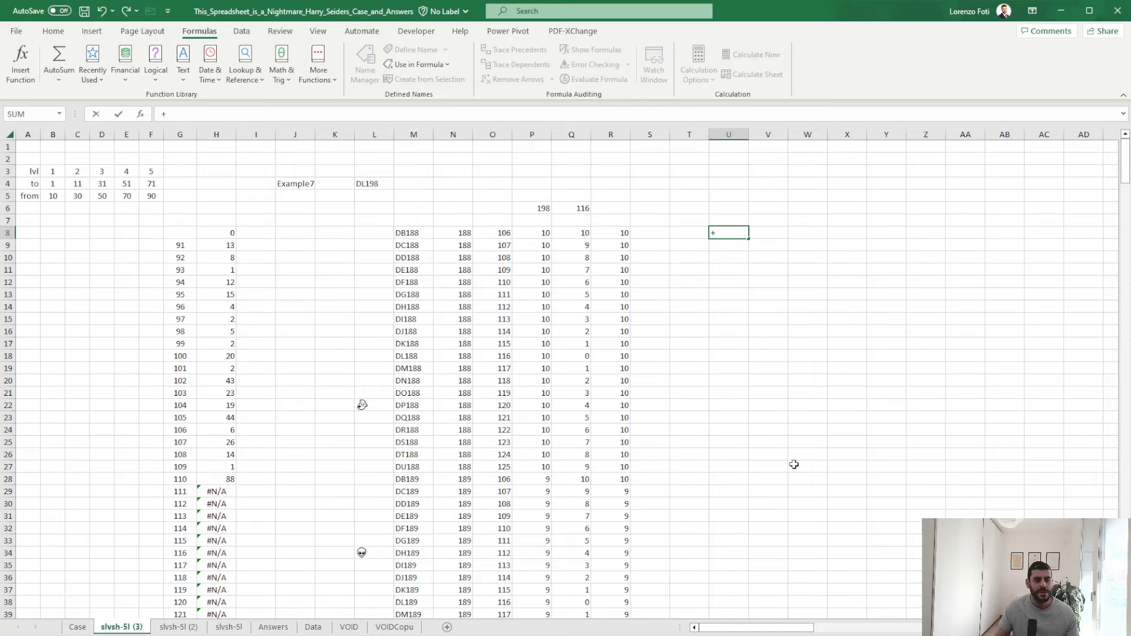
text(filter()
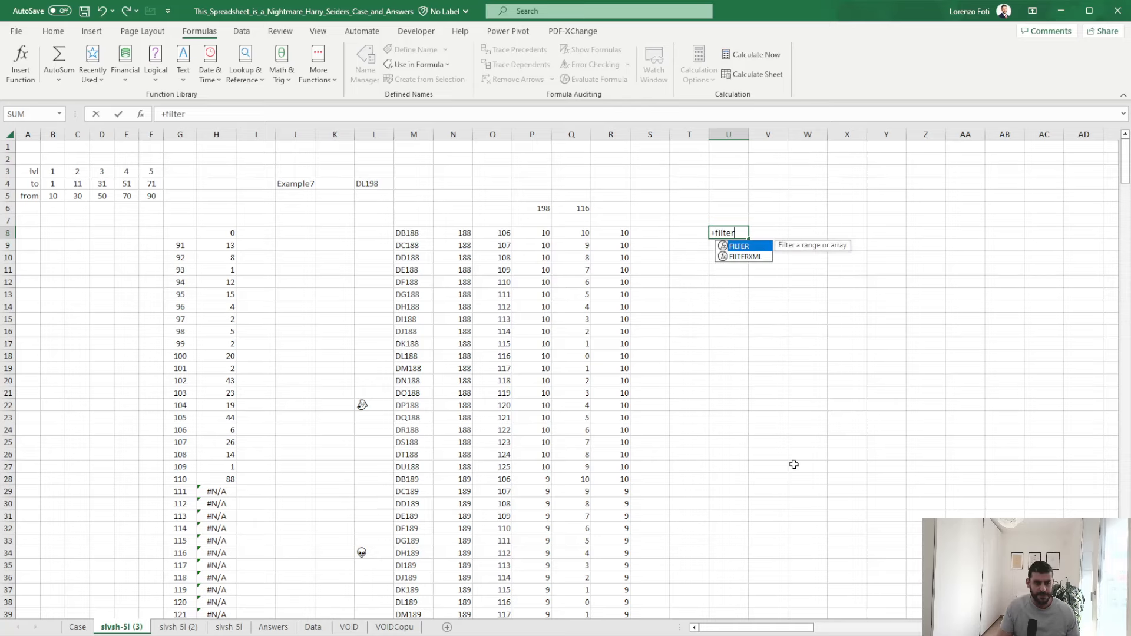
key(Left)
key(Left)
key(Left)
key(ctrl+shift+Down)
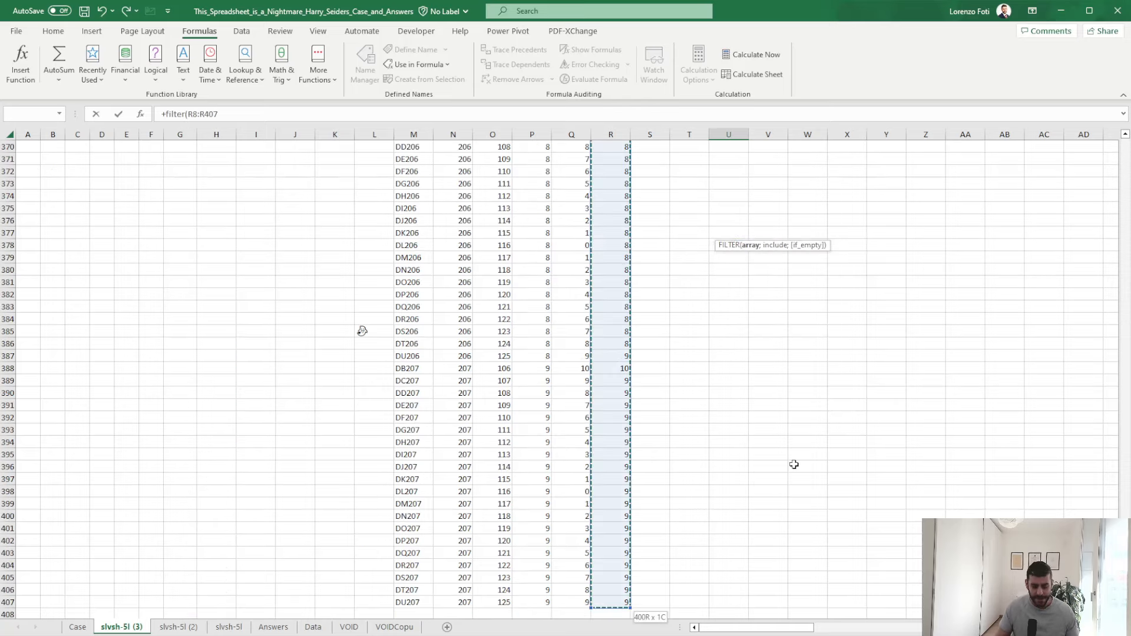
text(;)
key(Up)
key(Left)
key(Left)
key(Left)
key(Left)
key(Left)
key(Down)
key(Left)
key(Left)
key(Left)
key(Left)
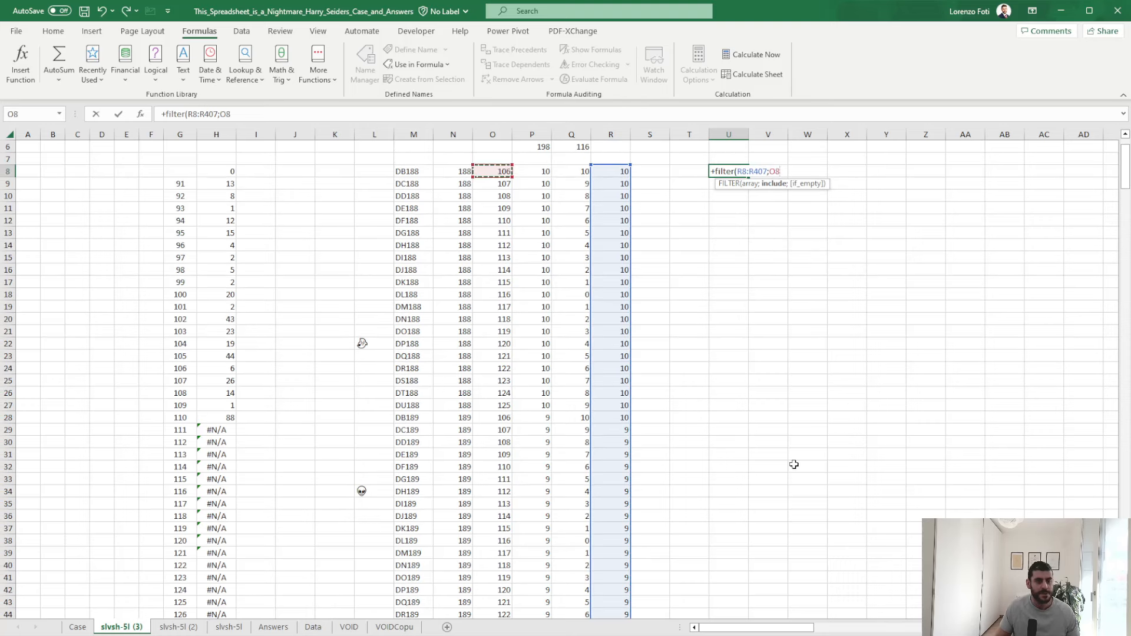
key(ctrl+shift+Down)
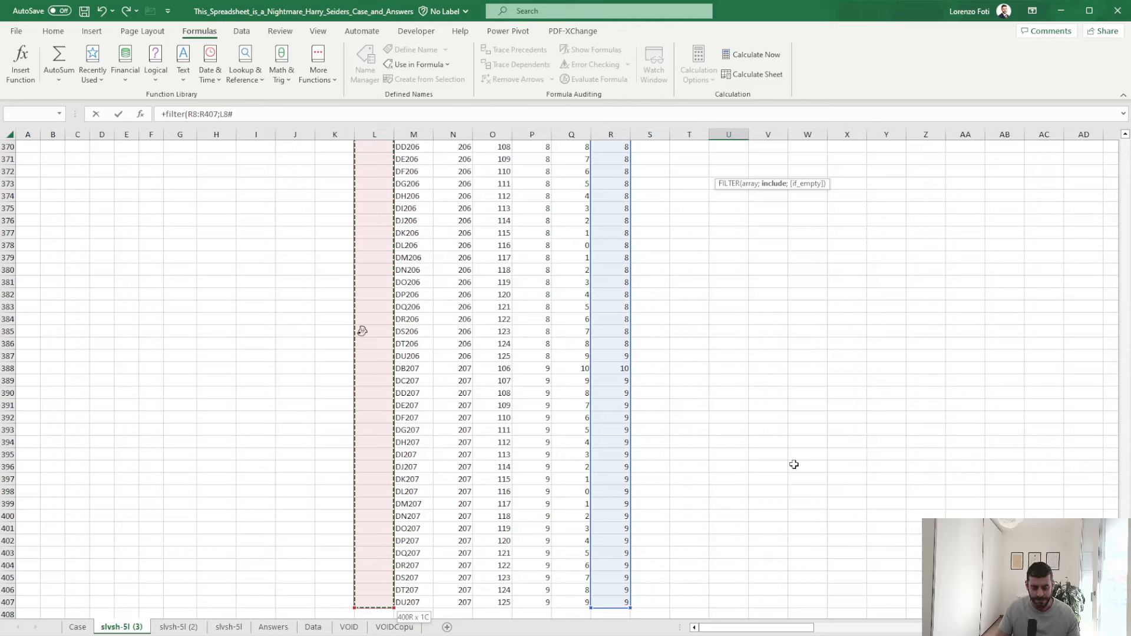
key(ctrl+Return)
key(Delete)
key(Up)
key(Up)
key(Up)
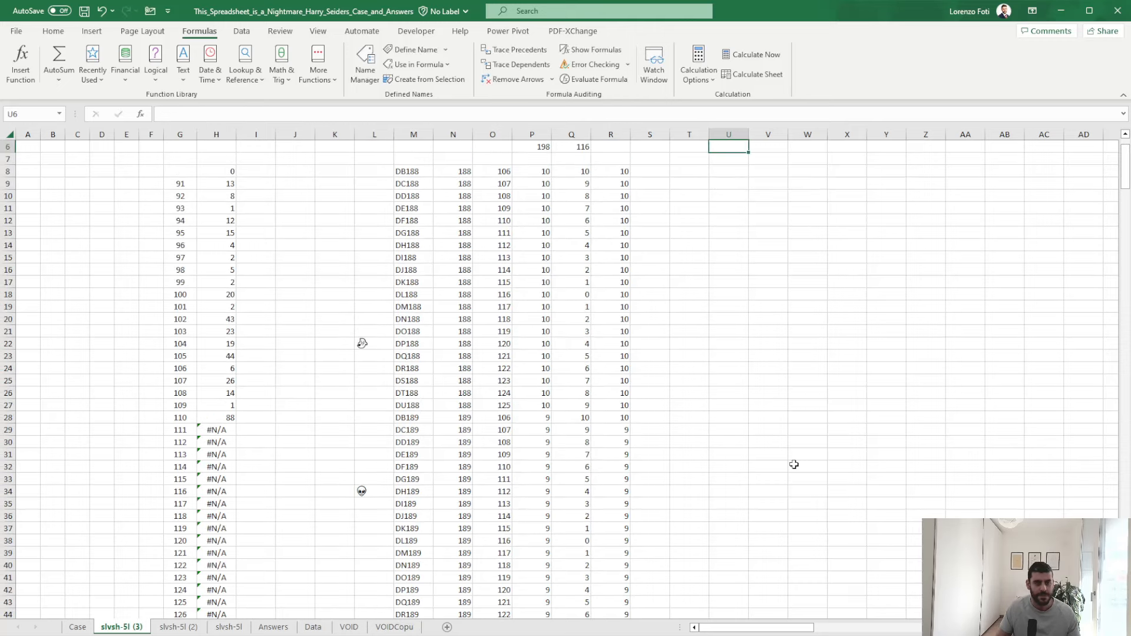
- Enter =+IF(OR(L8=Case!$J$203:$J$204);1;0) in K8 to flag alien or ghost symbols
key(Left)
key(Left)
key(Left)
key(Left)
key(Left)
key(Left)
key(Left)
key(Left)
key(Down)
key(Down)
key(Down)
key(Left)
key(Left)
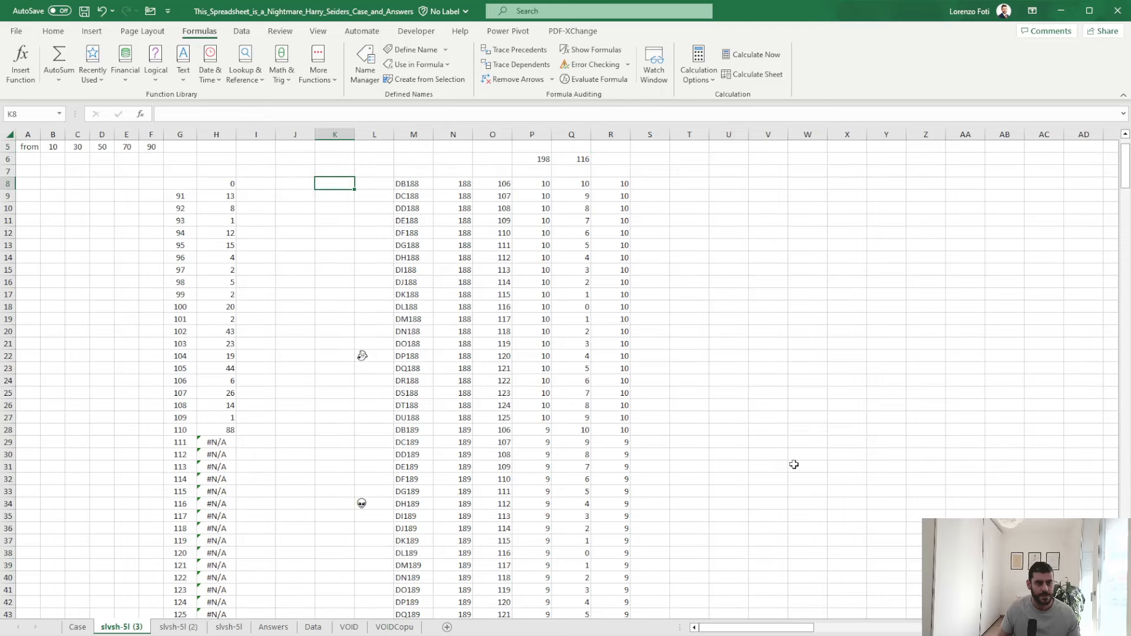
text(+if(or8)
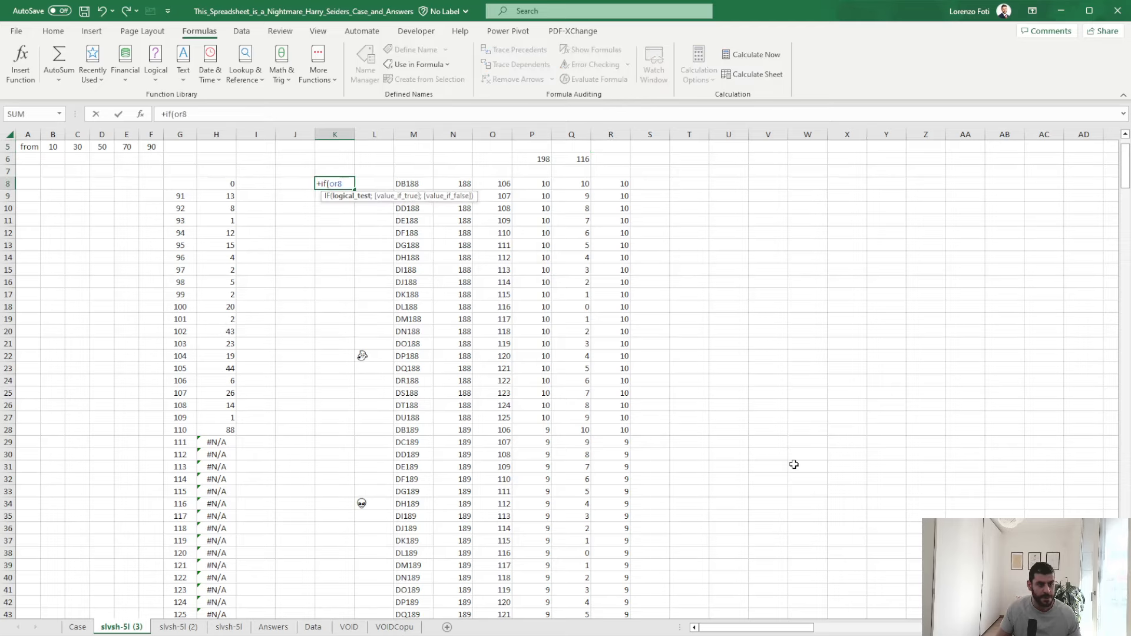
key(BackSpace)
key(BackSpace)
text(()
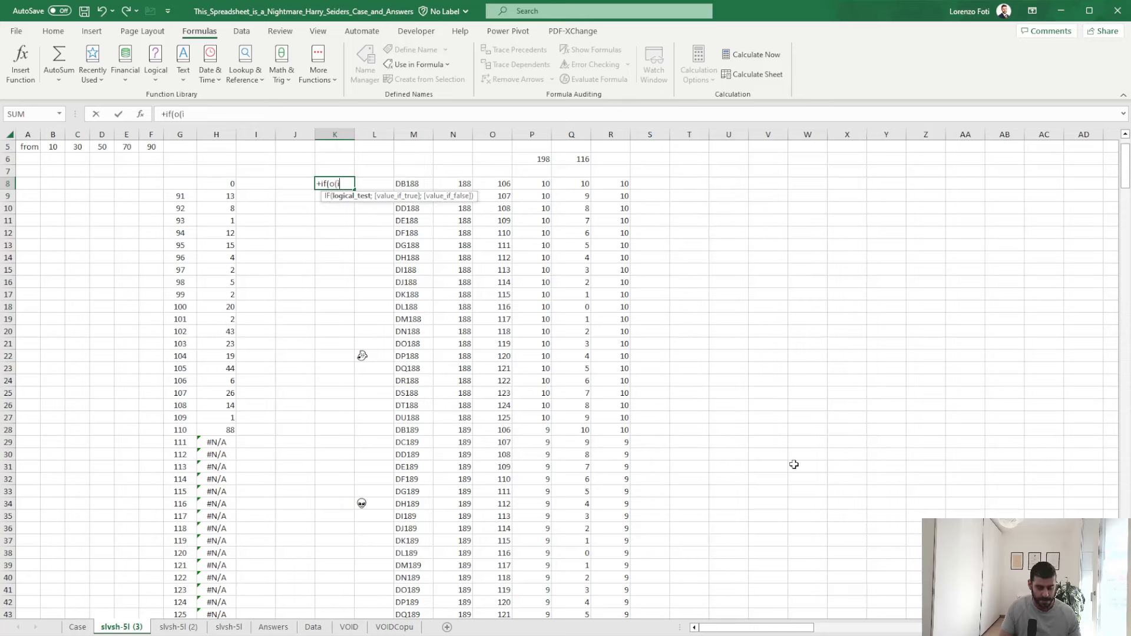
text(i)
key(BackSpace)
key(BackSpace)
text(r()
key(Right)
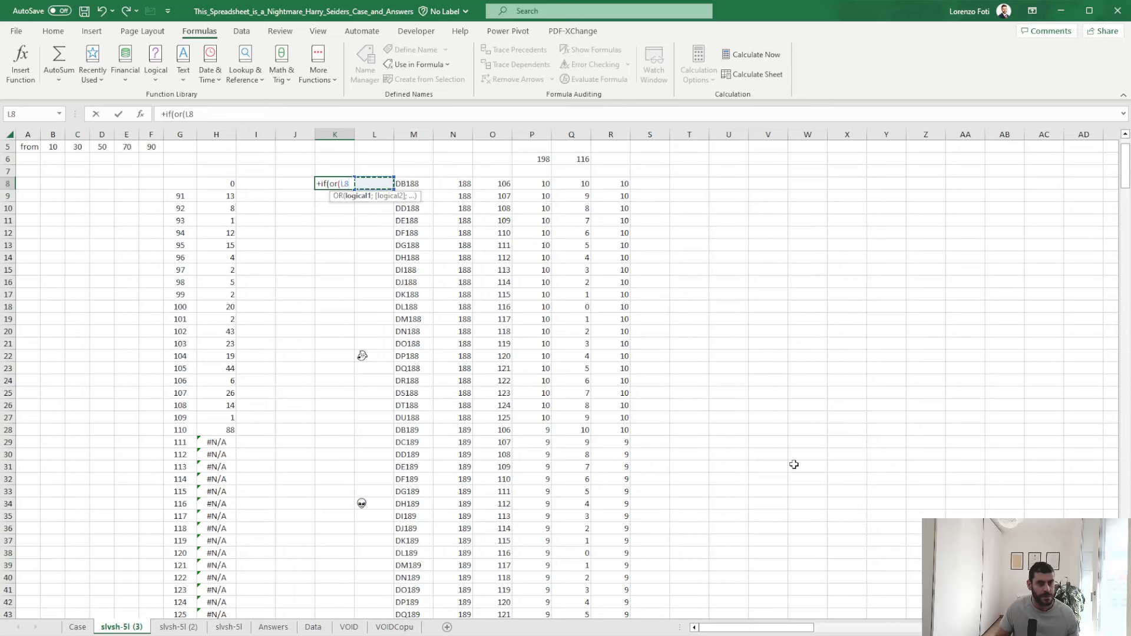
key(ctrl+shift+Down)
key(ctrl+shift+Up)
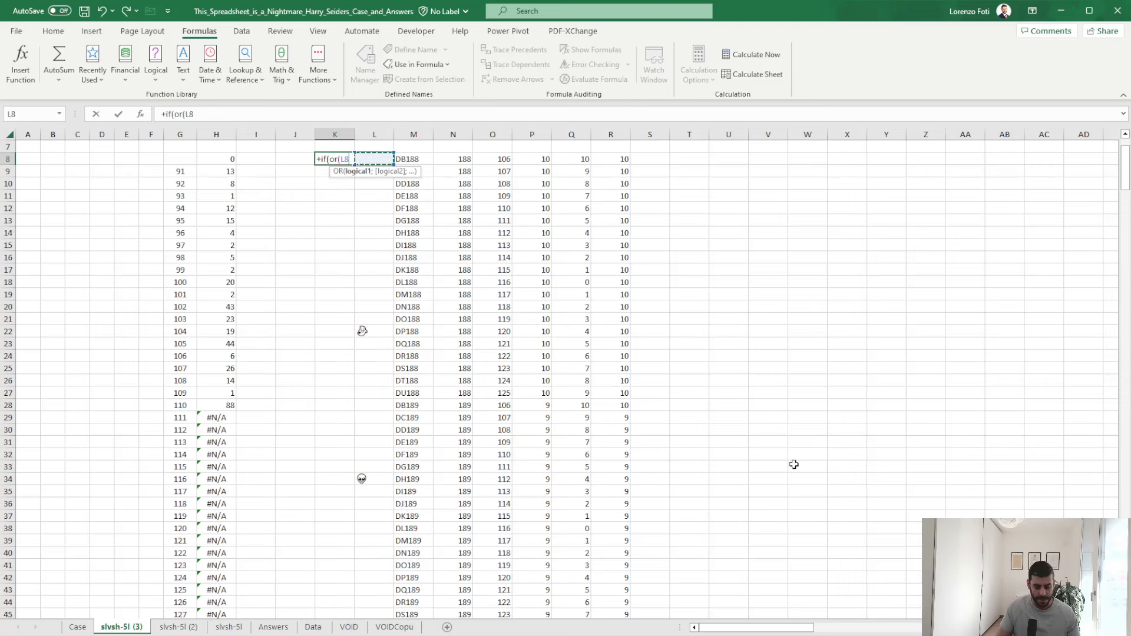
text(=)
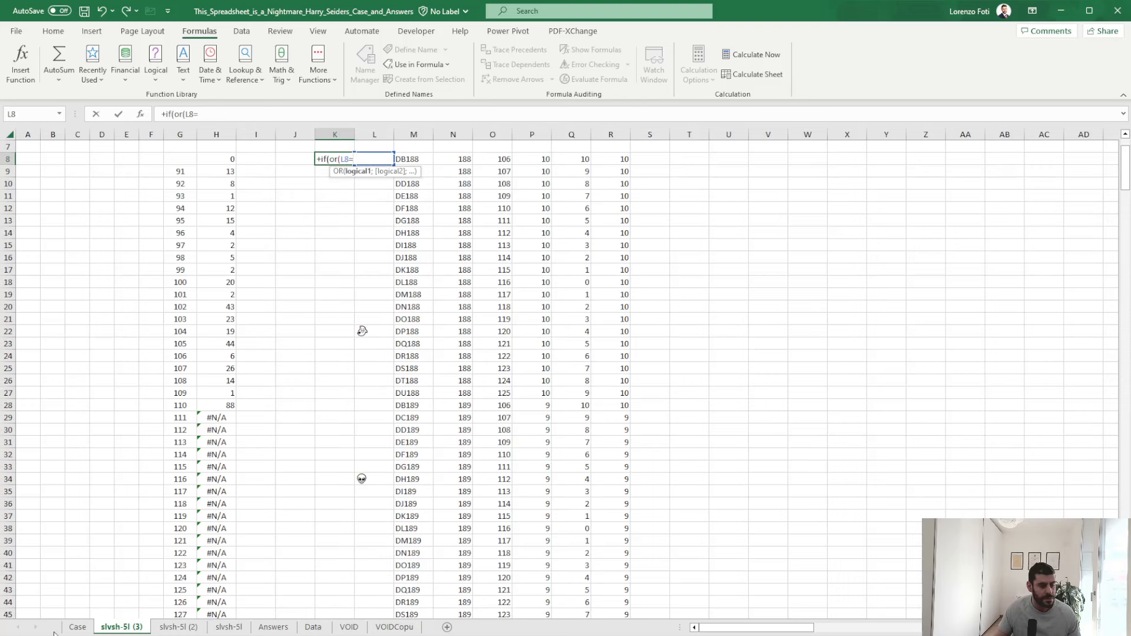
click(78, 627)
scroll(424, 316, up, 10)
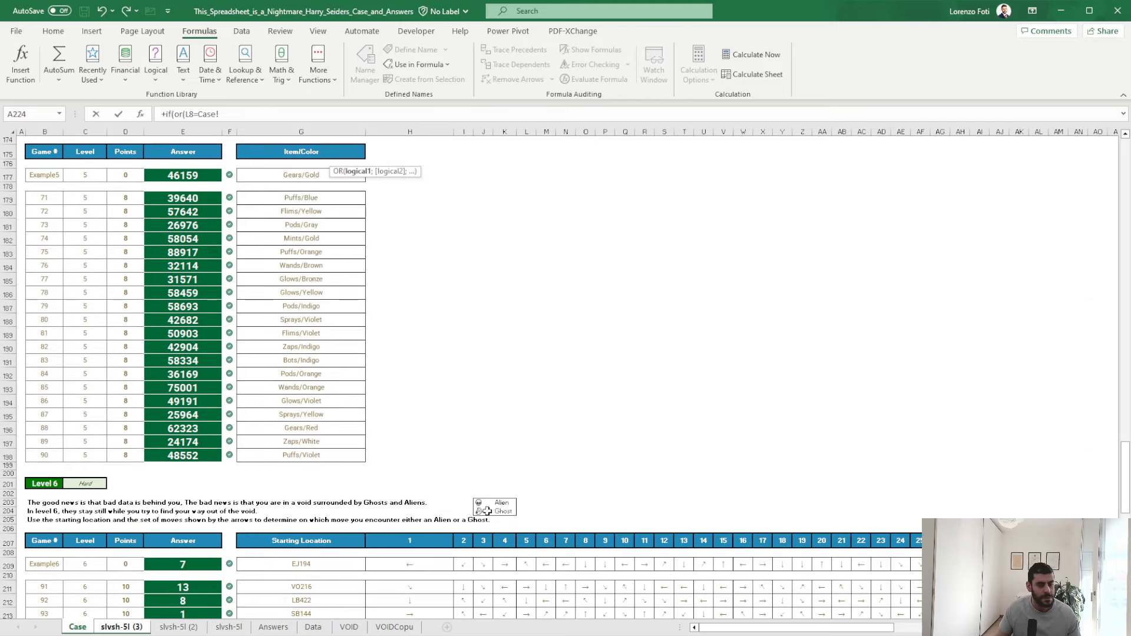
drag(481, 503, 480, 510)
key(F4)
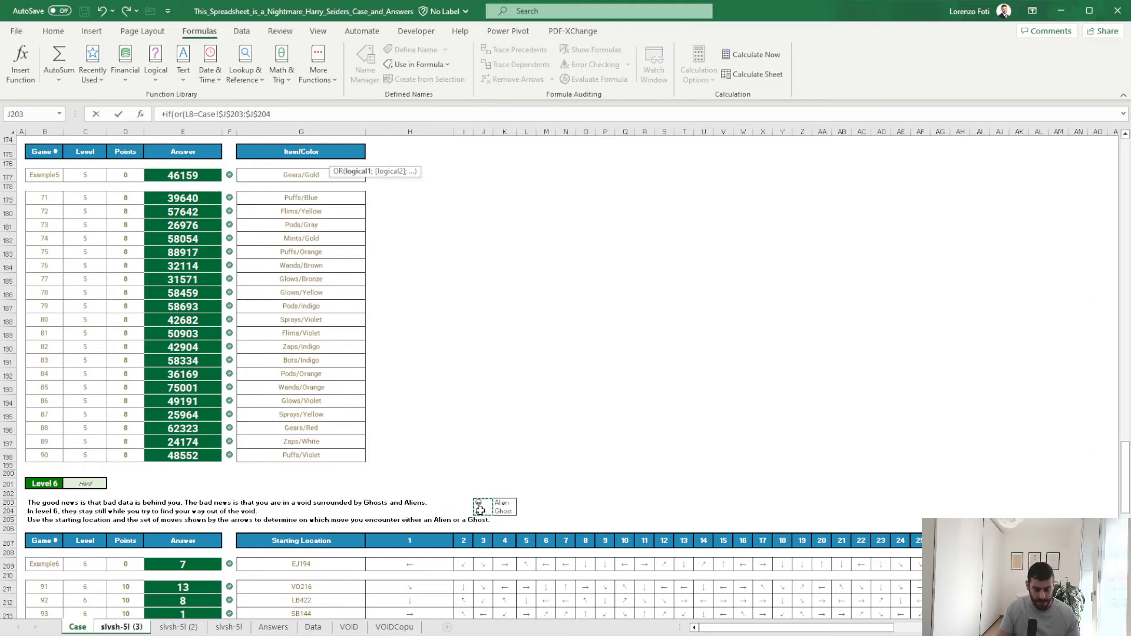
text();1;0))
key(ctrl+Return)
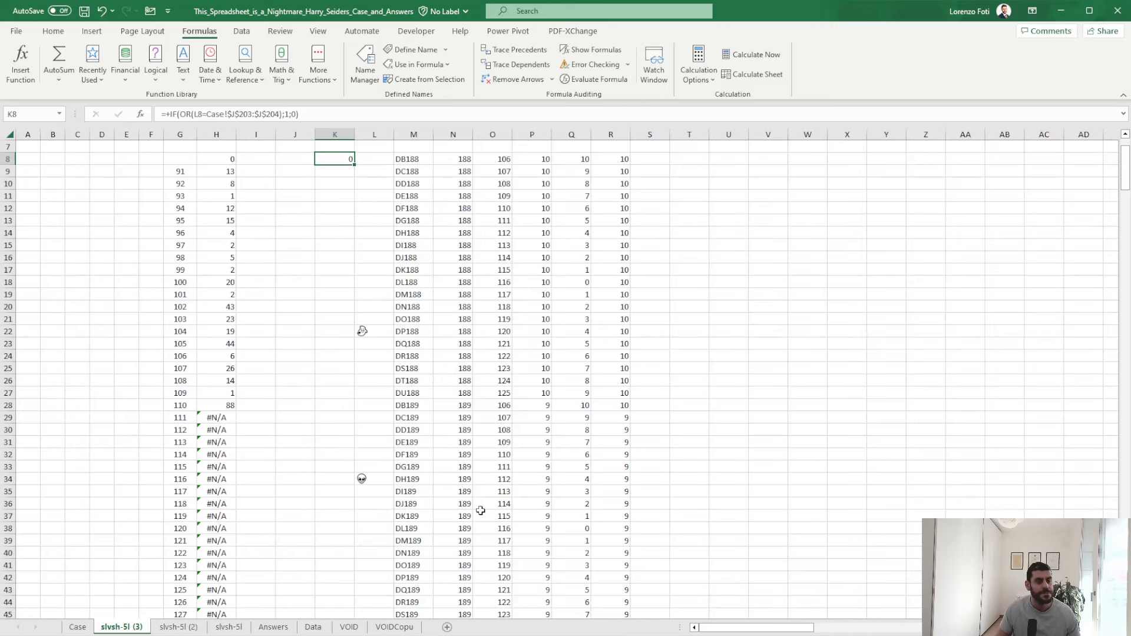
- Copy the alien-or-ghost flag formula in K8 down to K407
key(ctrl+c)
key(Down)
key(Right)
key(ctrl+Down)
key(Left)
key(ctrl+shift+Up)
key(ctrl+v)
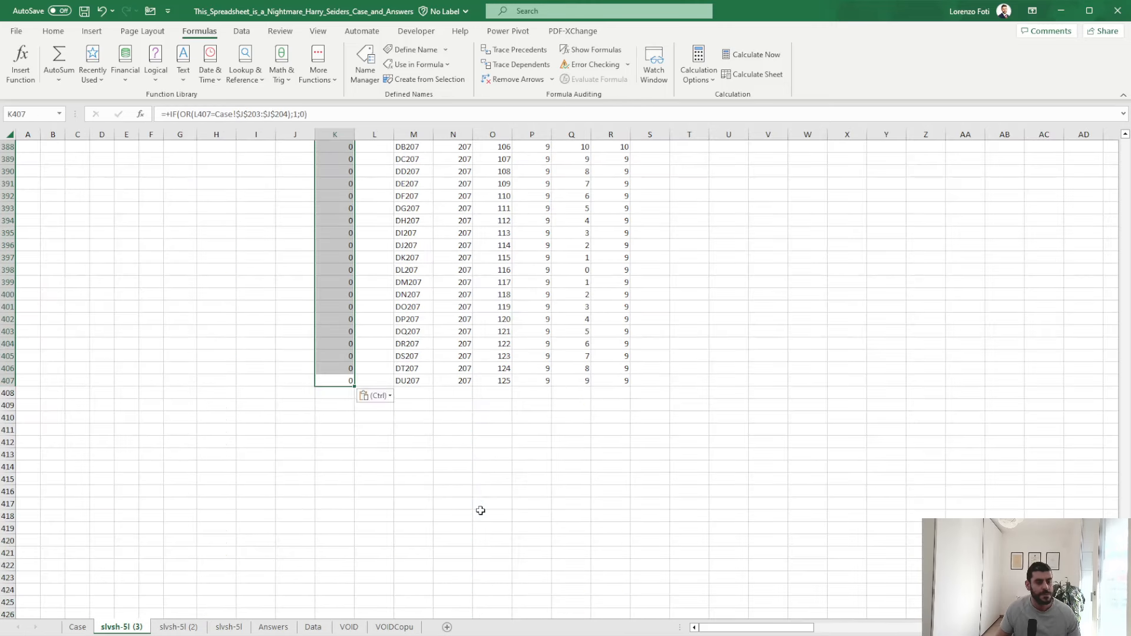
key(Escape)
key(ctrl+Up)
key(ctrl+Up)
key(Down)
key(Right)
key(Right)
key(Right)
key(Right)
key(Right)
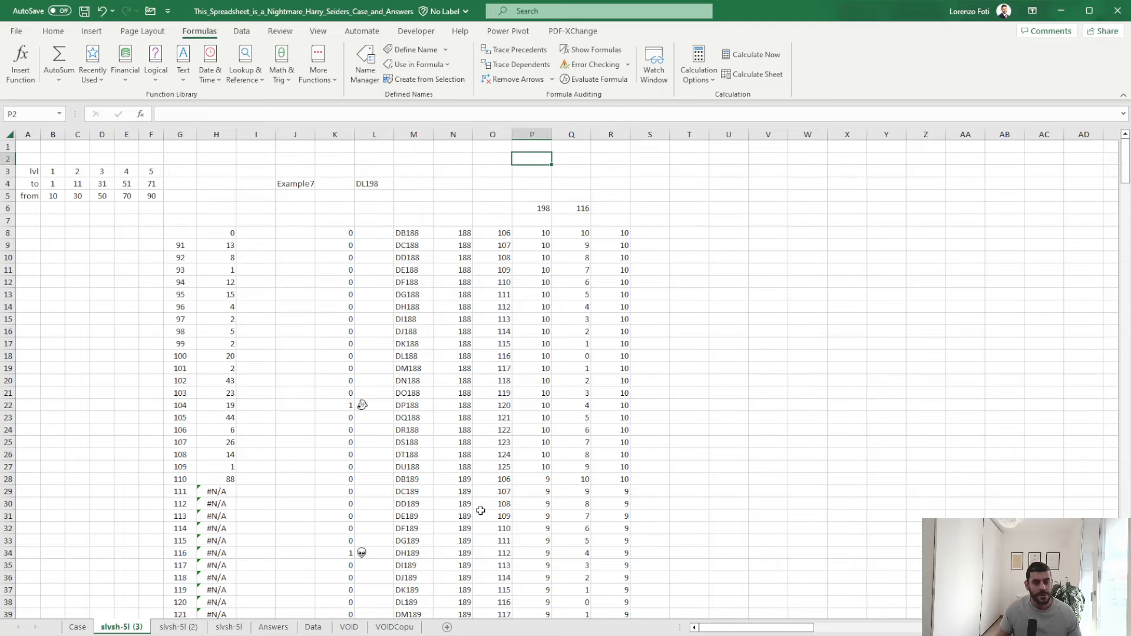
- Enter =+FILTER(K8:R407;K8:K407=1) in U8 to list only the rows flagged as ghost or alien
key(Right)
key(Right)
key(Right)
key(Right)
key(Right)
key(Down)
key(Down)
key(Down)
key(Down)
key(Down)
key(Down)
text(+)
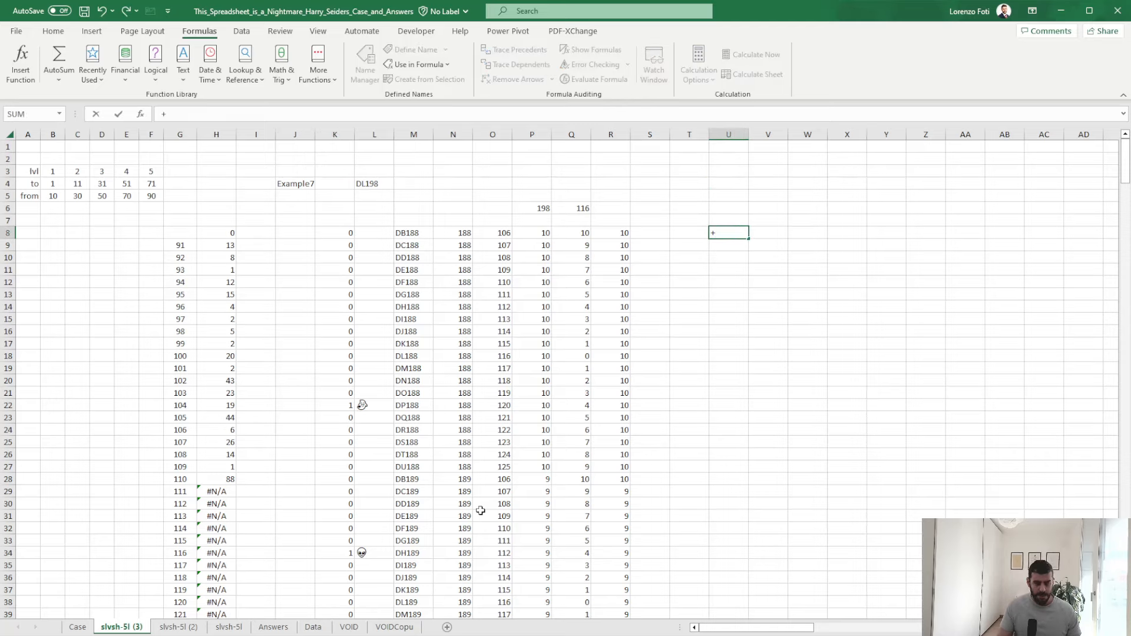
text(filter()
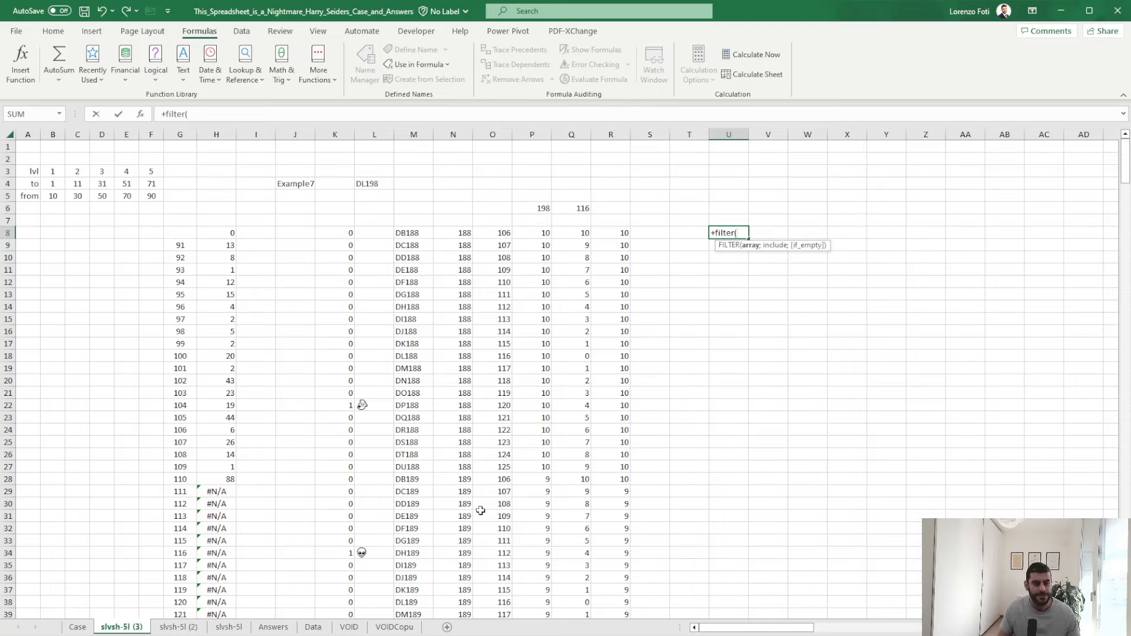
key(Left)
key(Left)
key(Left)
key(Left)
key(Left)
key(Left)
key(Left)
key(Left)
key(Left)
key(Left)
key(ctrl+shift+Right)
key(ctrl+shift+Down)
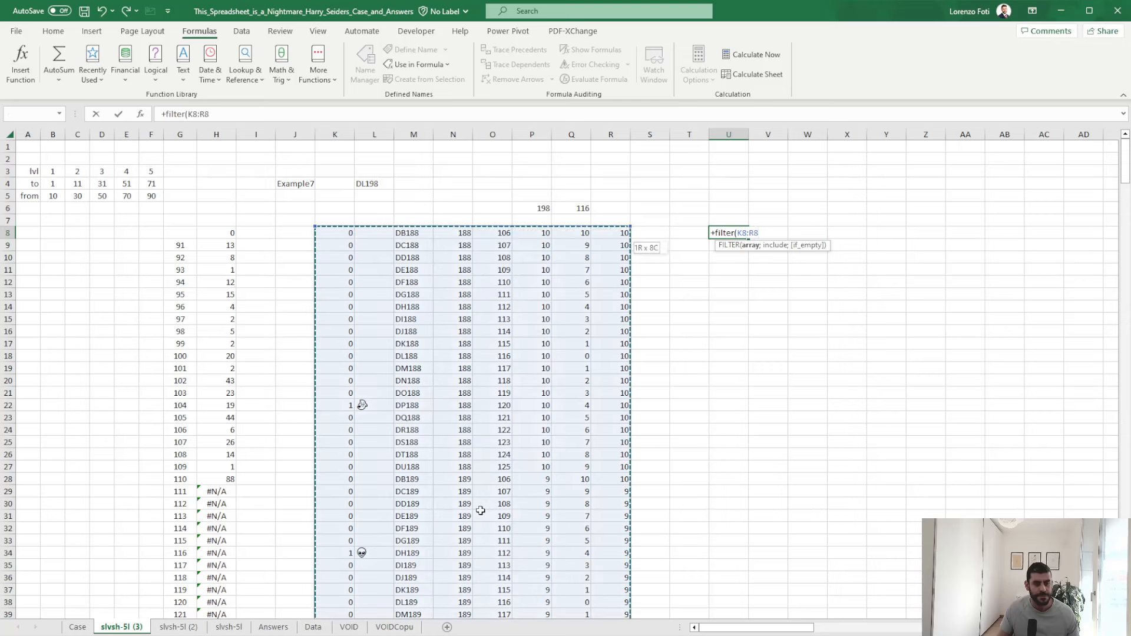
text(;)
key(Left)
key(Left)
key(Left)
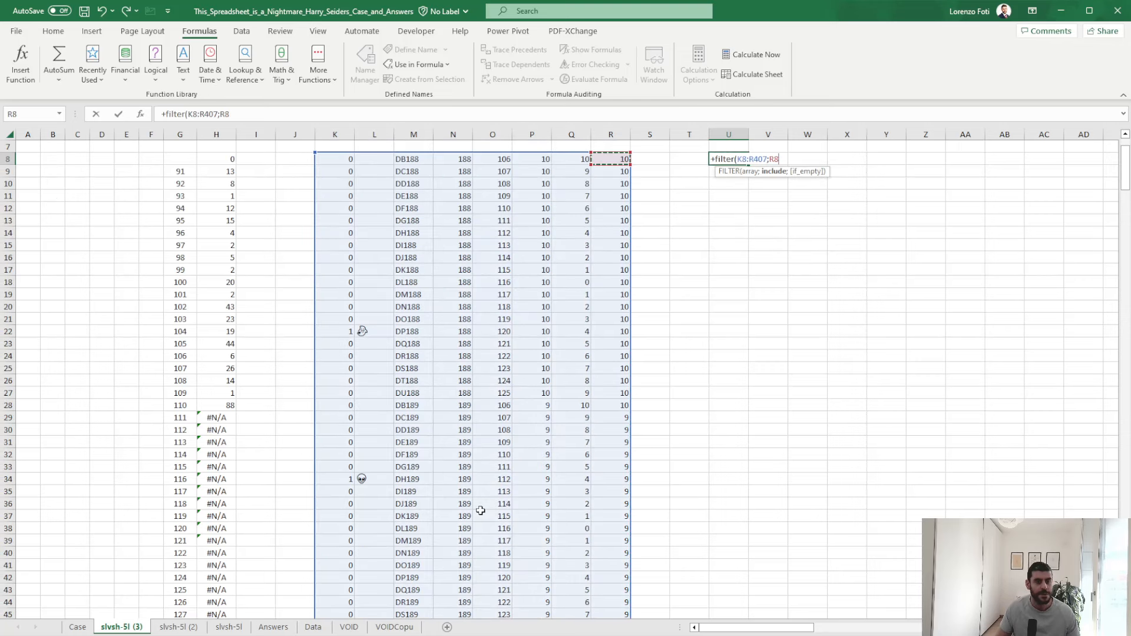
key(Left)
key(Left)
key(Left)
key(Left)
key(Left)
key(Left)
key(Left)
key(ctrl+shift+Down)
text(=1))
key(Return)
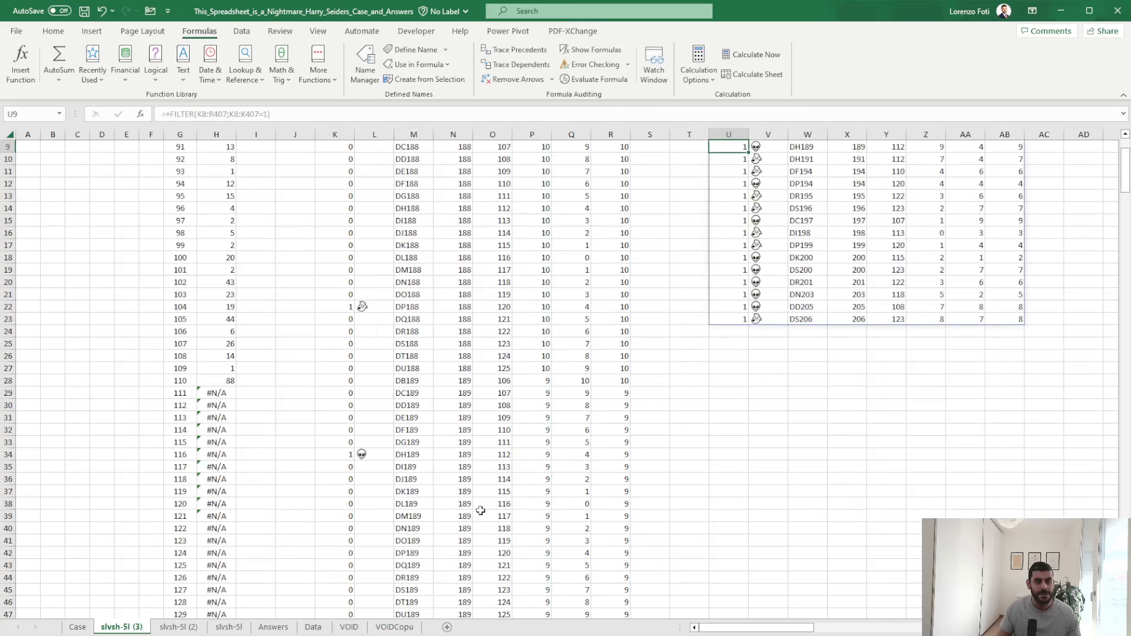
- Enter =+SORTBY(W8:W2300;AB8:AB2300;1) in AF8 to sort the filtered locations by ascending distance
key(Up)
key(Up)
key(Up)
key(Up)
key(Up)
key(Up)
key(Up)
key(Up)
key(Right)
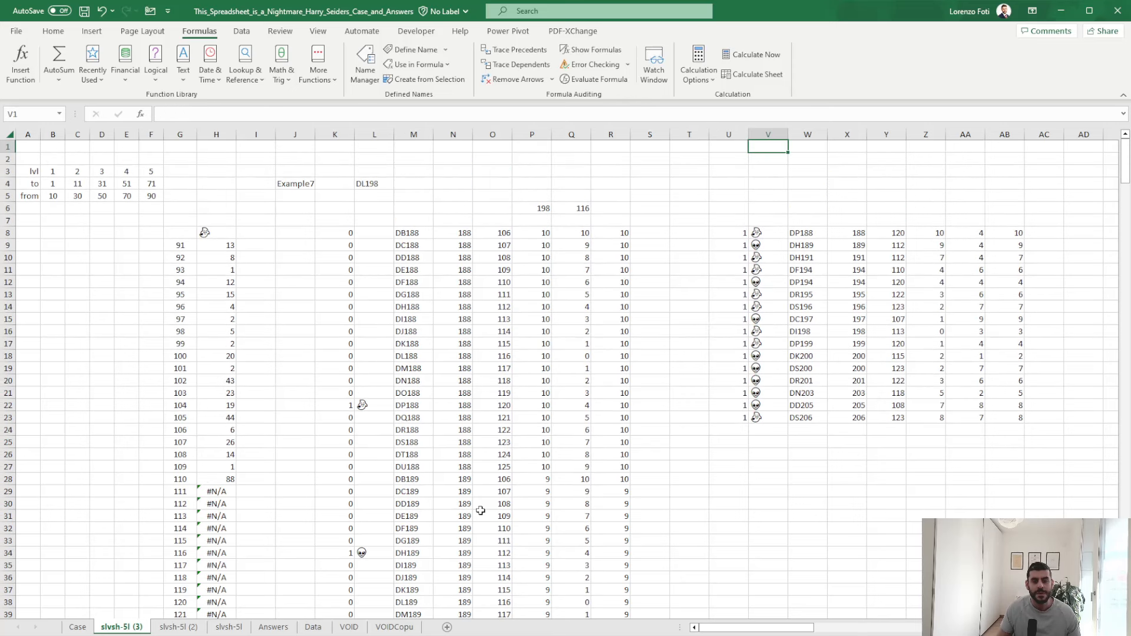
key(Right)
key(Right)
key(Right)
key(Right)
key(Right)
key(Right)
key(Right)
key(Right)
key(Right)
key(Right)
key(Right)
key(Right)
key(Right)
key(Down)
key(Down)
key(Down)
key(Down)
key(Down)
key(Down)
key(Down)
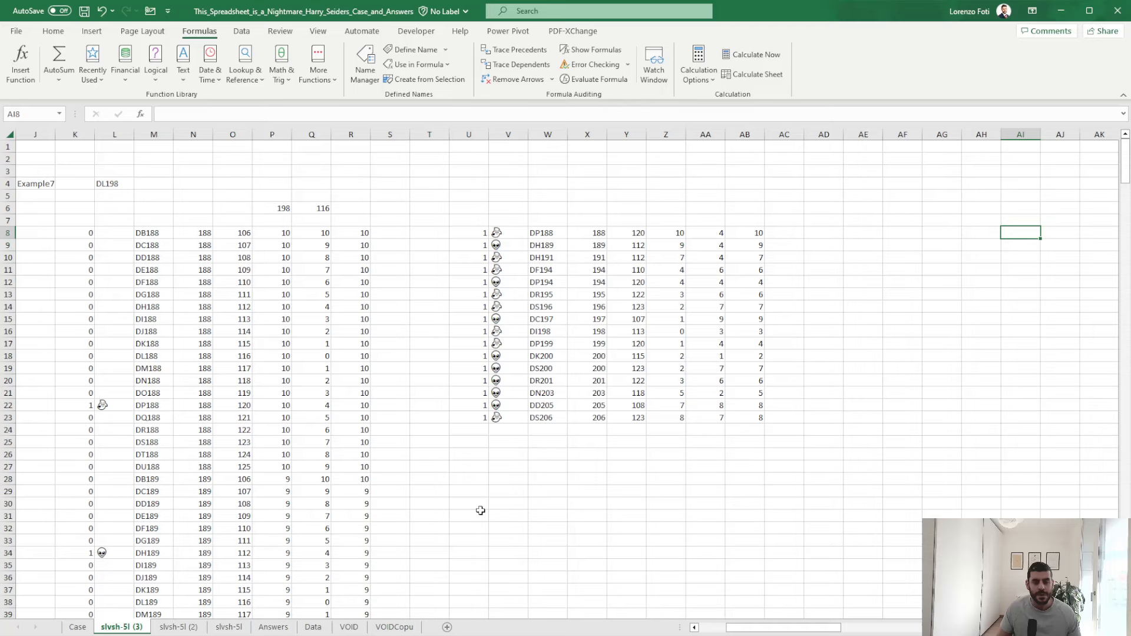
key(Left)
key(Left)
key(Left)
text(+sortb)
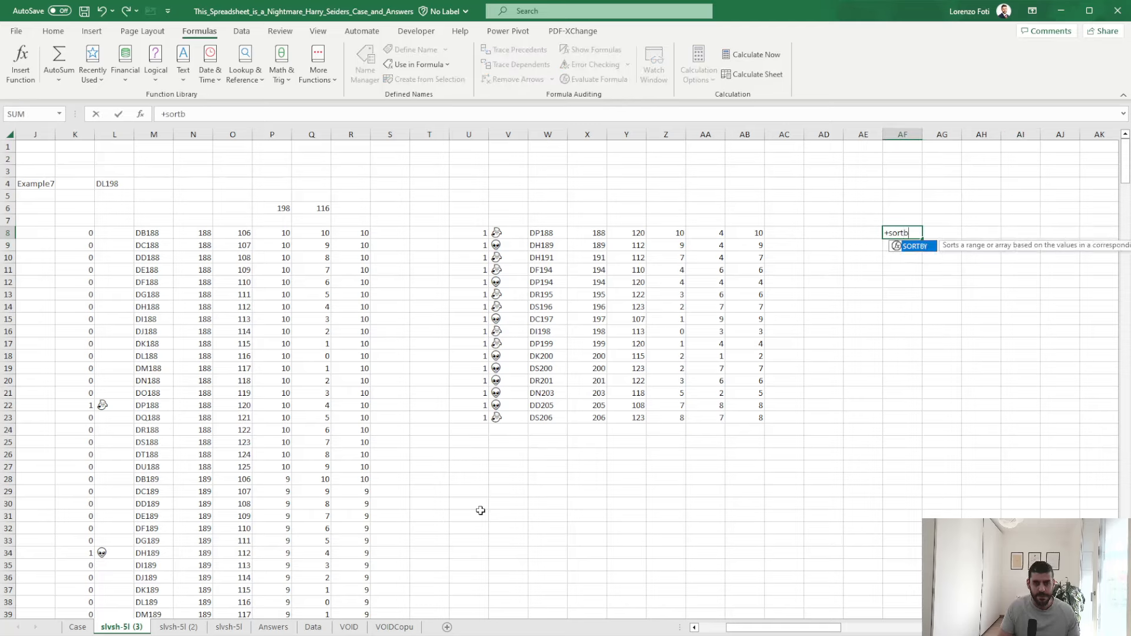
key(Tab)
key(Left)
key(Left)
key(Left)
key(Left)
key(Left)
key(Left)
key(Left)
key(Left)
key(Left)
key(ctrl+shift+Down)
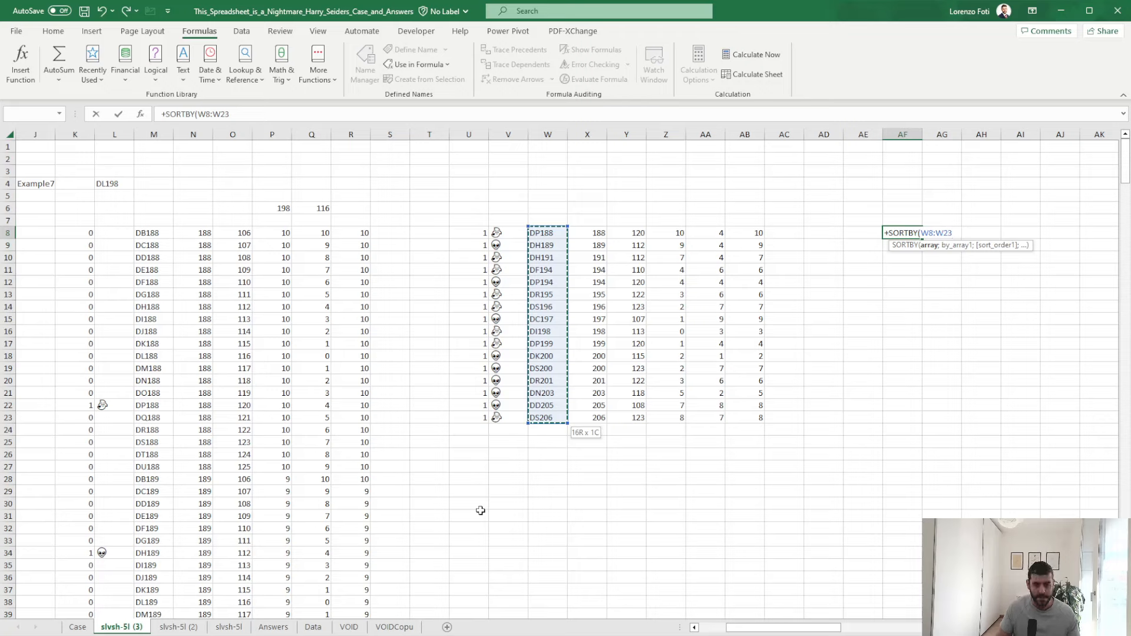
text(0)
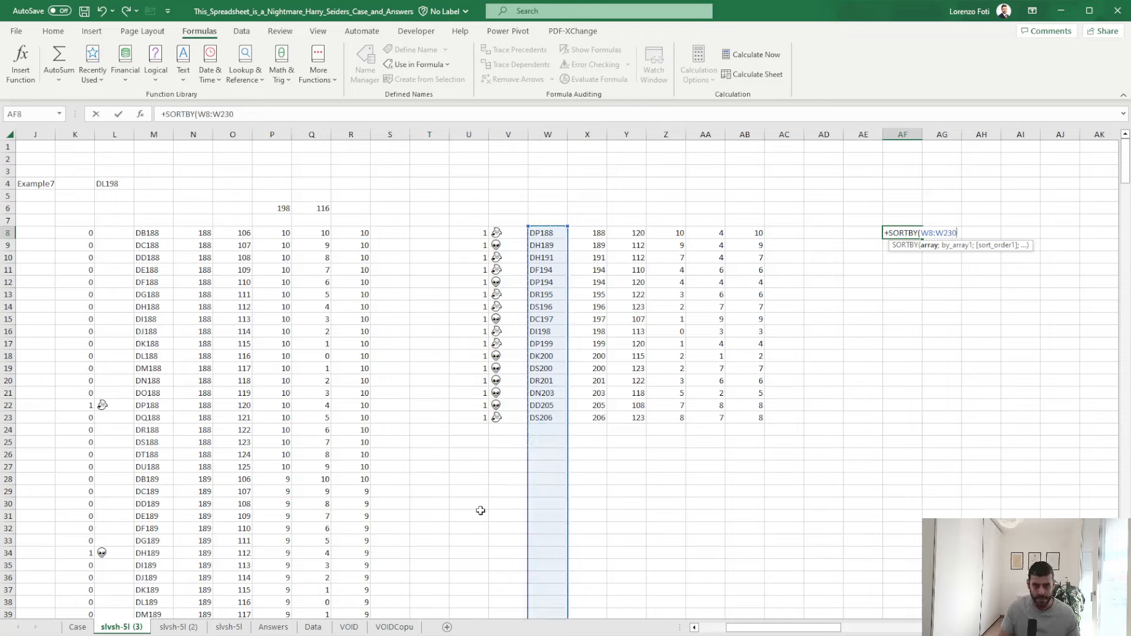
text(0;)
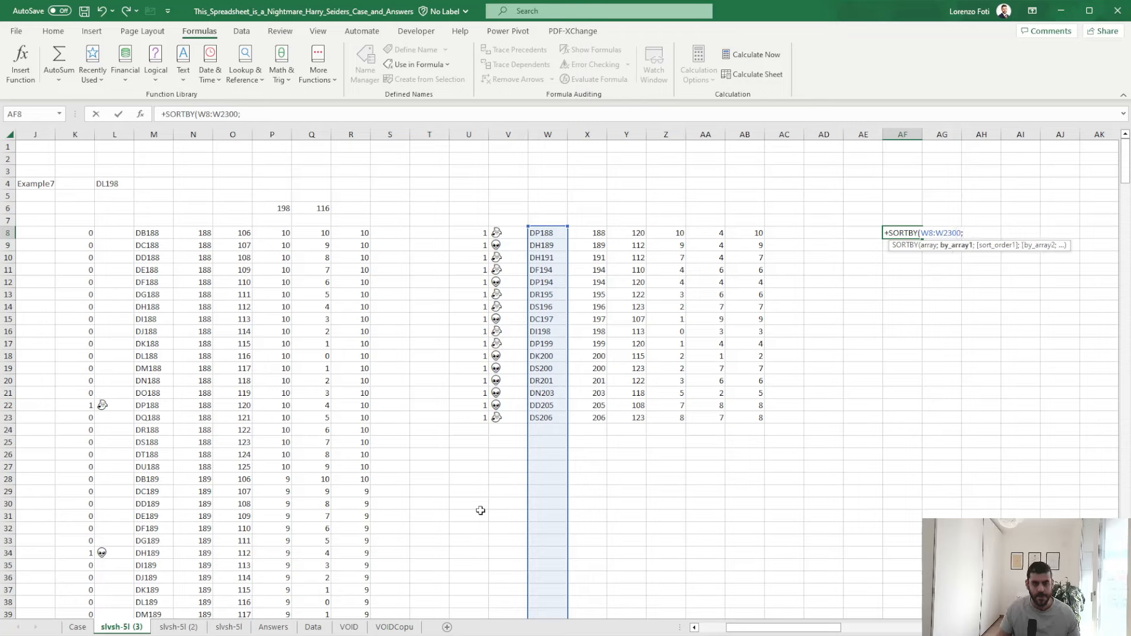
key(Left)
key(Left)
key(Left)
key(Left)
key(ctrl+shift+Down)
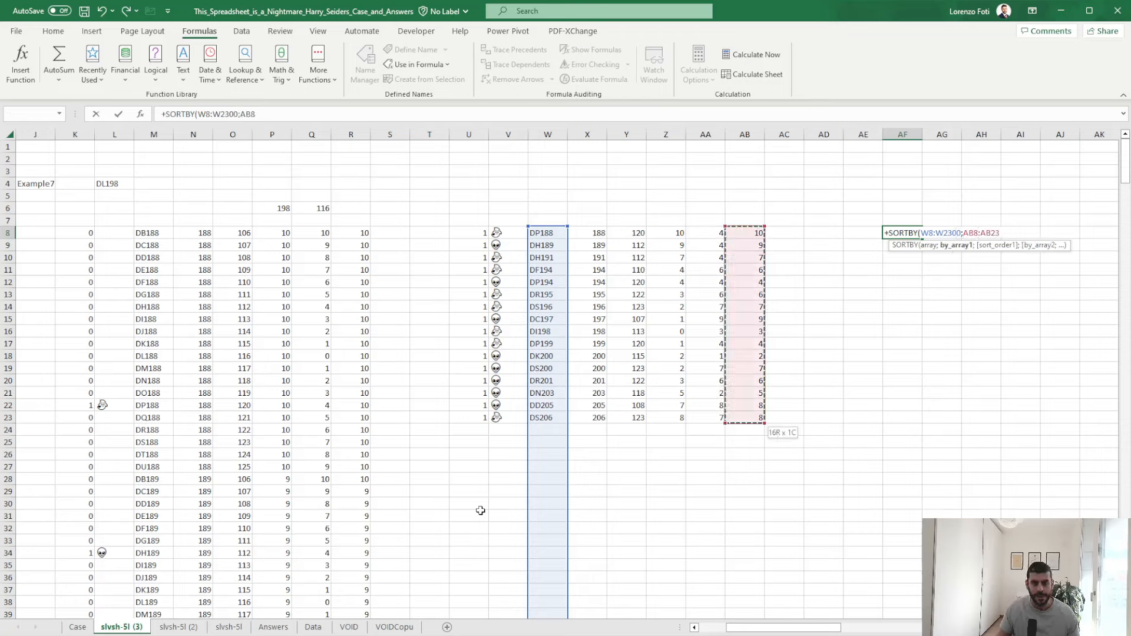
text(0)
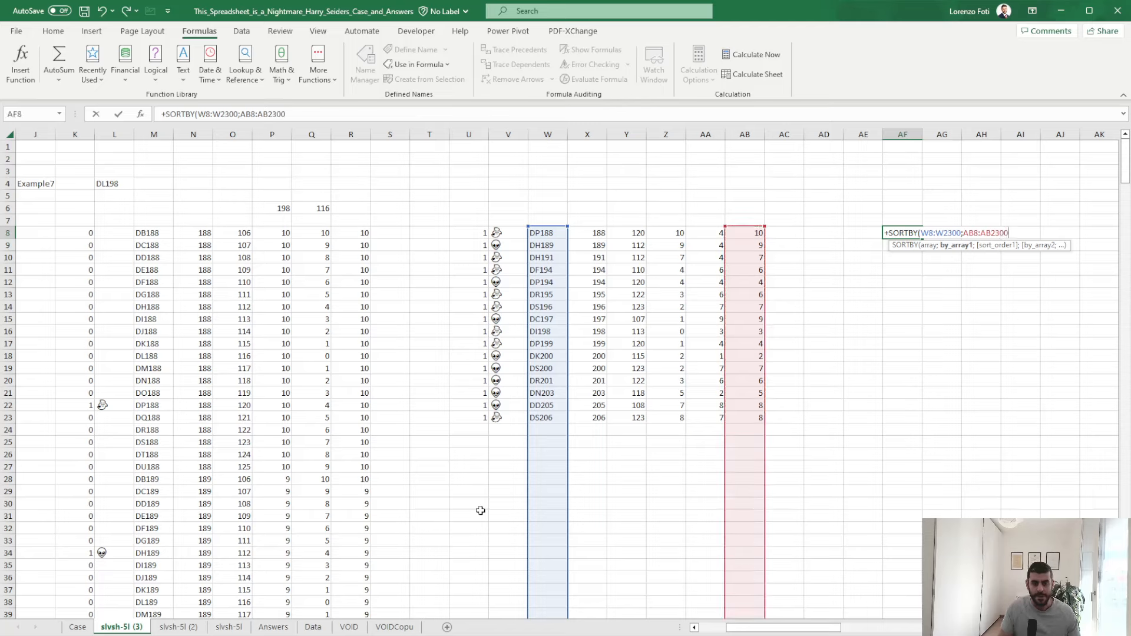
text(0;)
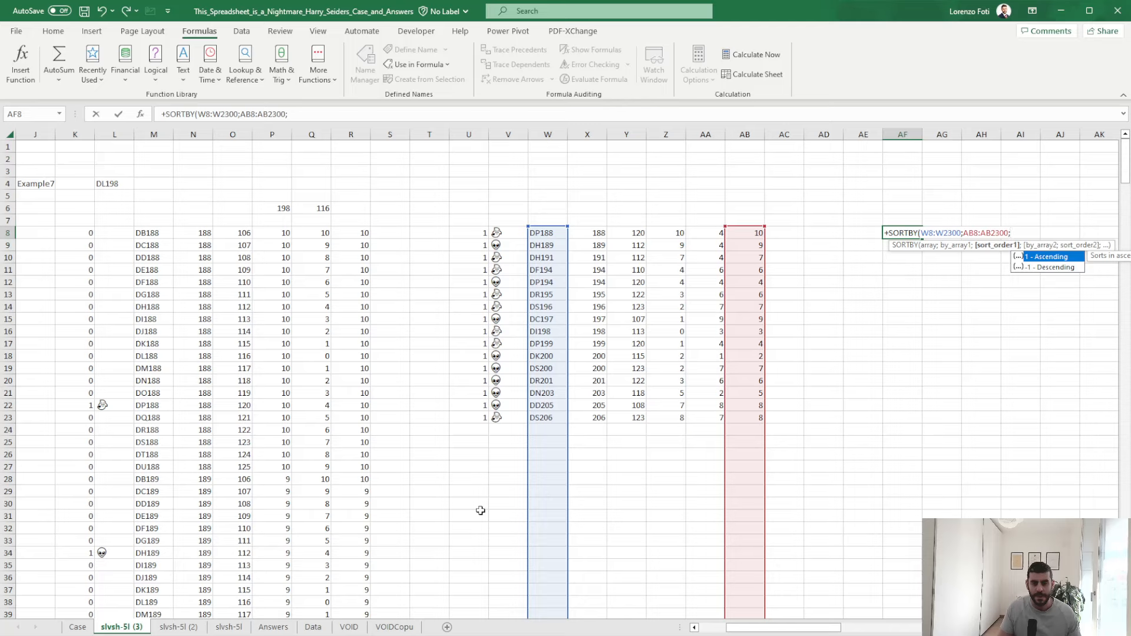
text(1))
key(Return)
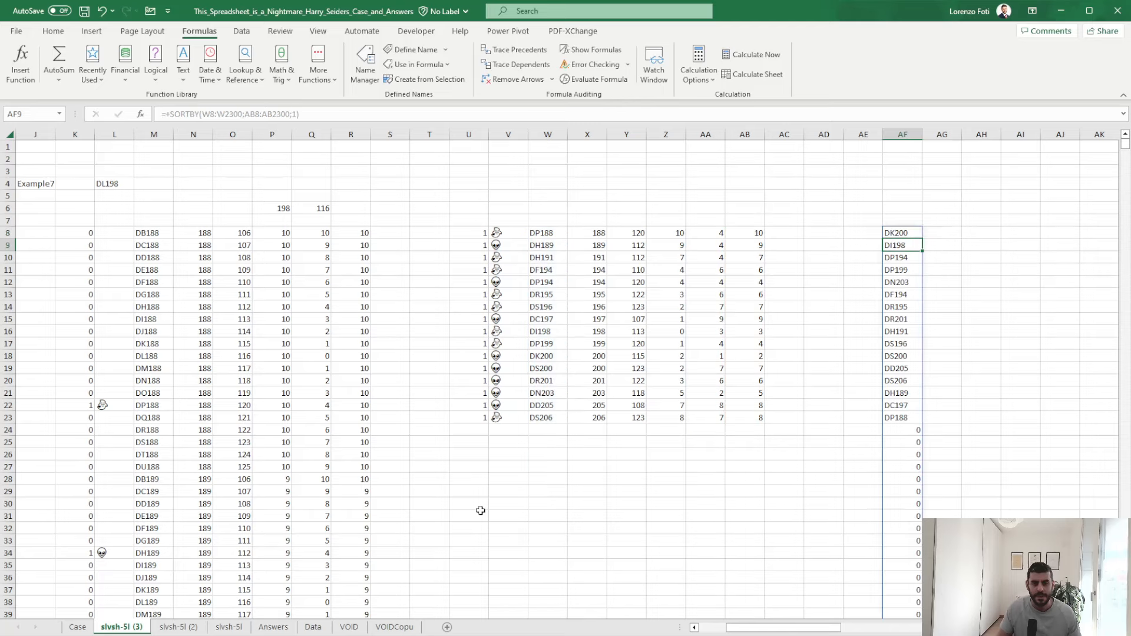
- Link H8, the output cell of the data table, to the closest location in AF8
key(Up)
key(Up)
key(Up)
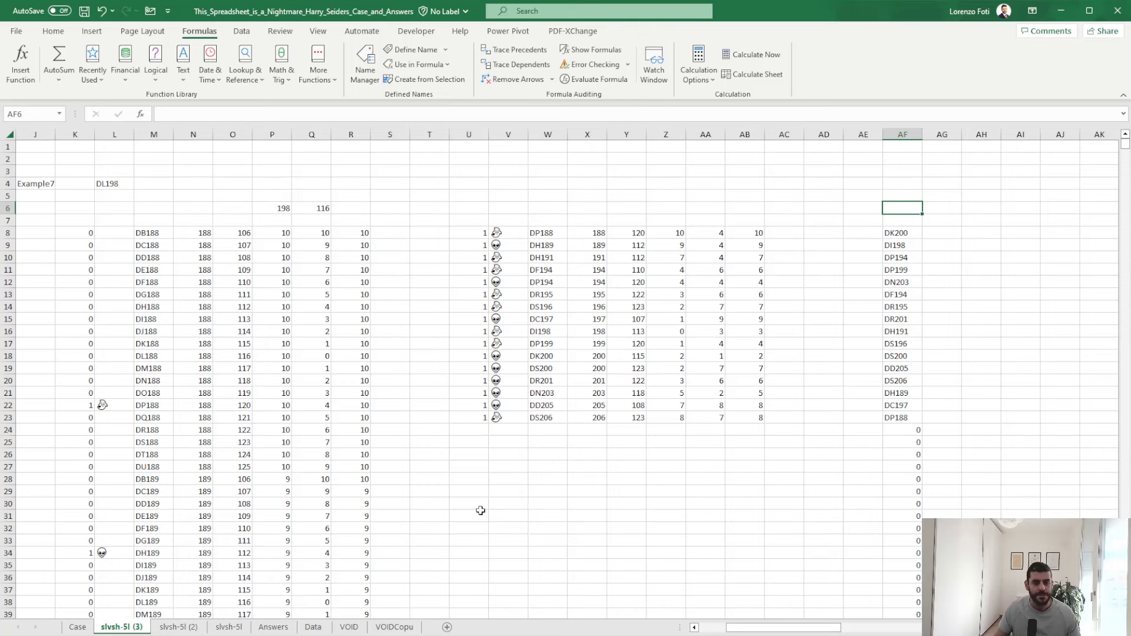
key(Left)
key(Left)
key(Left)
key(Left)
key(Left)
key(Left)
key(Left)
key(Left)
key(Left)
key(Left)
key(Left)
key(Left)
key(Left)
key(Left)
key(Left)
key(Left)
key(Left)
key(Left)
key(Left)
key(Left)
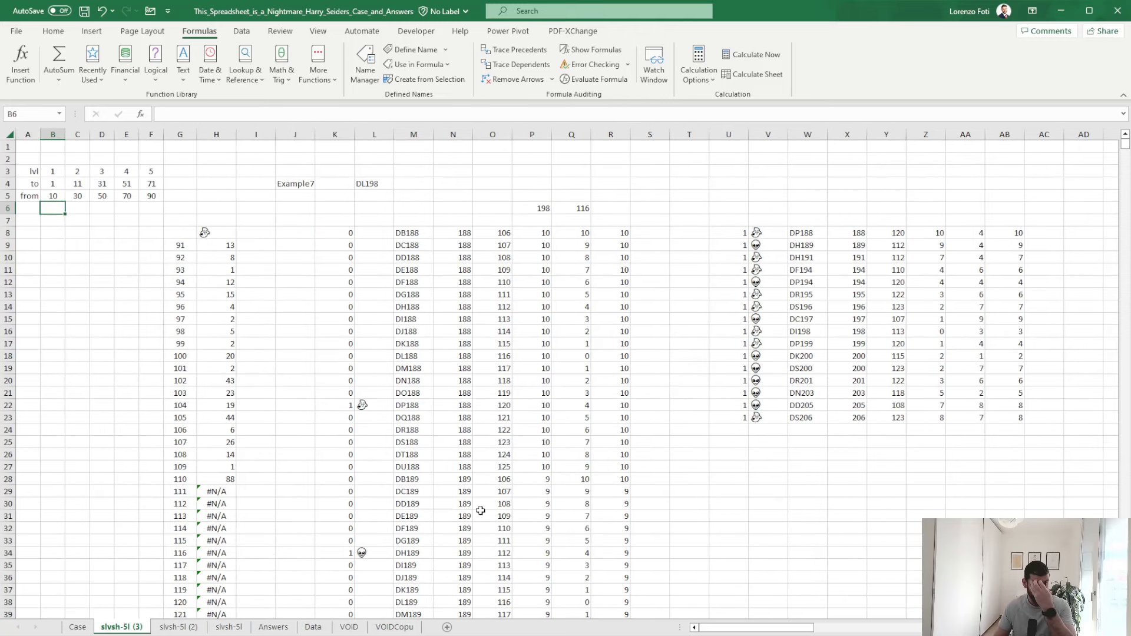
key(Right)
key(Right)
key(Right)
key(Right)
key(Right)
key(Right)
key(Down)
key(Down)
text(+)
key(Up)
key(Right)
key(ctrl+Right)
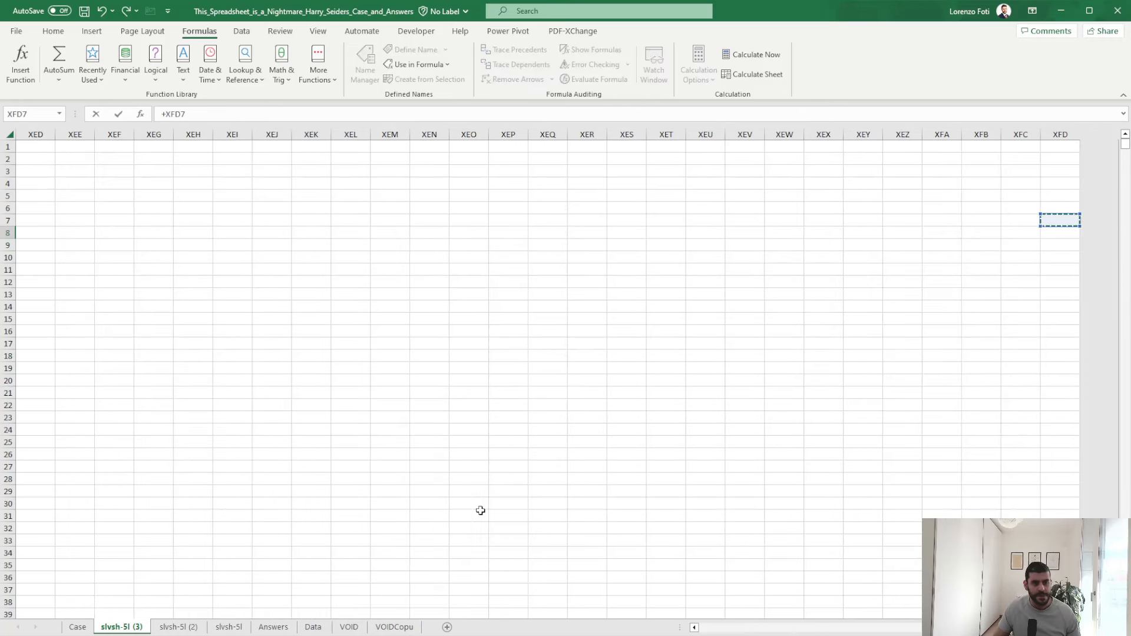
key(Left)
key(Up)
key(ctrl+Left)
key(Right)
key(Right)
key(Right)
key(Right)
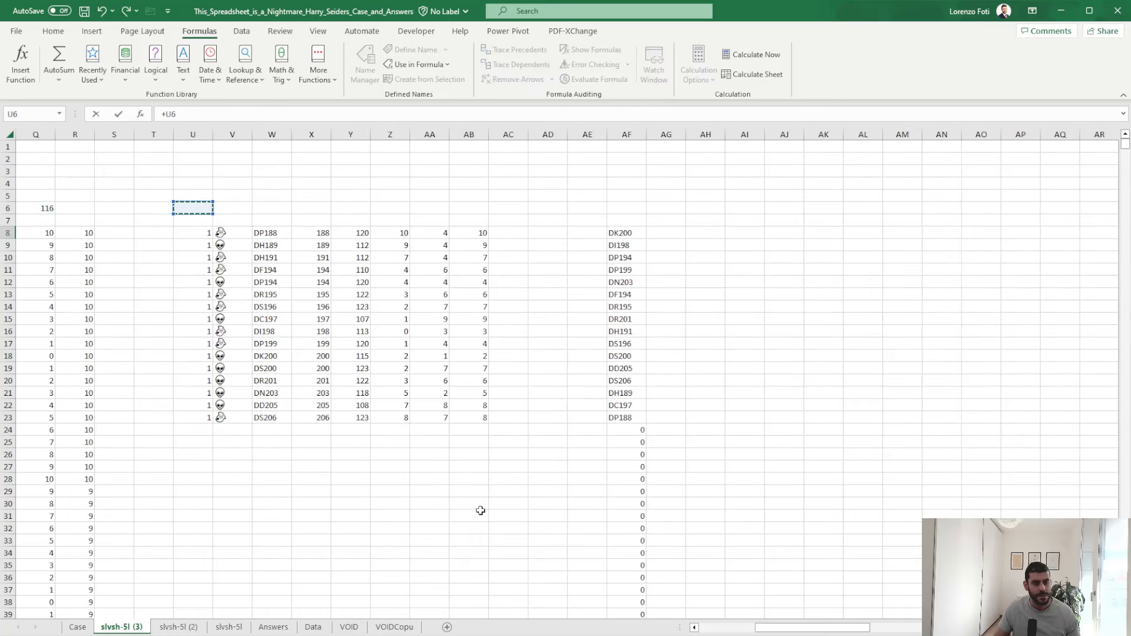
key(Right)
key(Right)
key(Right)
key(Right)
key(Right)
key(Right)
key(Right)
key(Right)
key(Right)
key(Right)
key(Right)
key(Right)
key(Down)
key(Down)
key(Left)
key(Return)
key(Left)
key(Left)
key(Left)
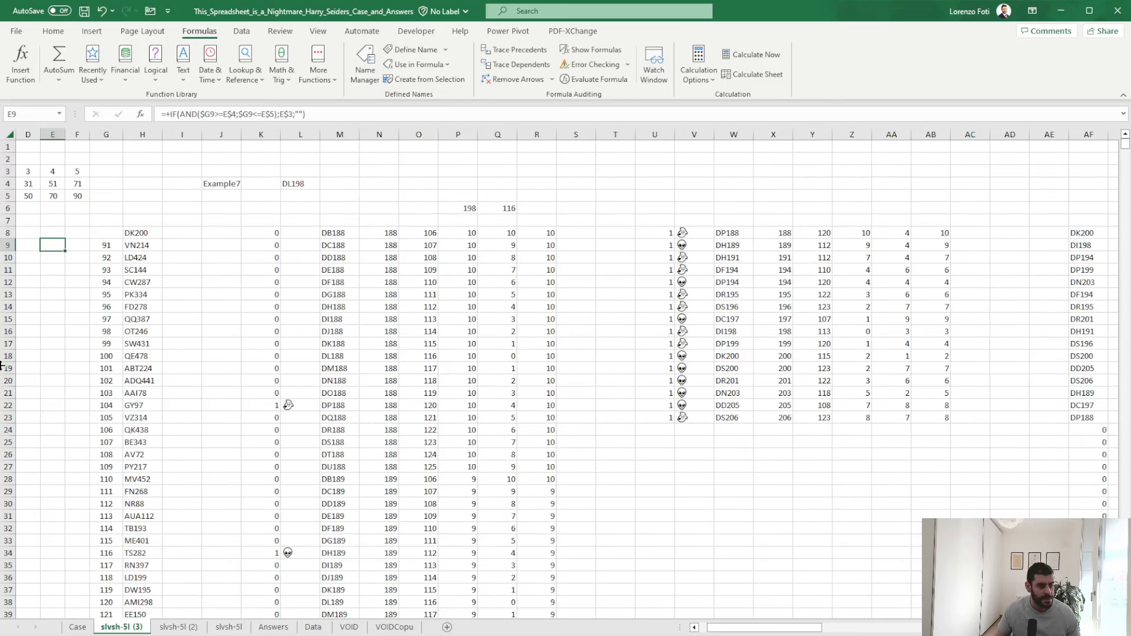
- Copy the closest locations in H29:H48 and paste them as values into the Level 7 answers E245:E264 on the Case sheet
scroll(139, 436, down, 6)
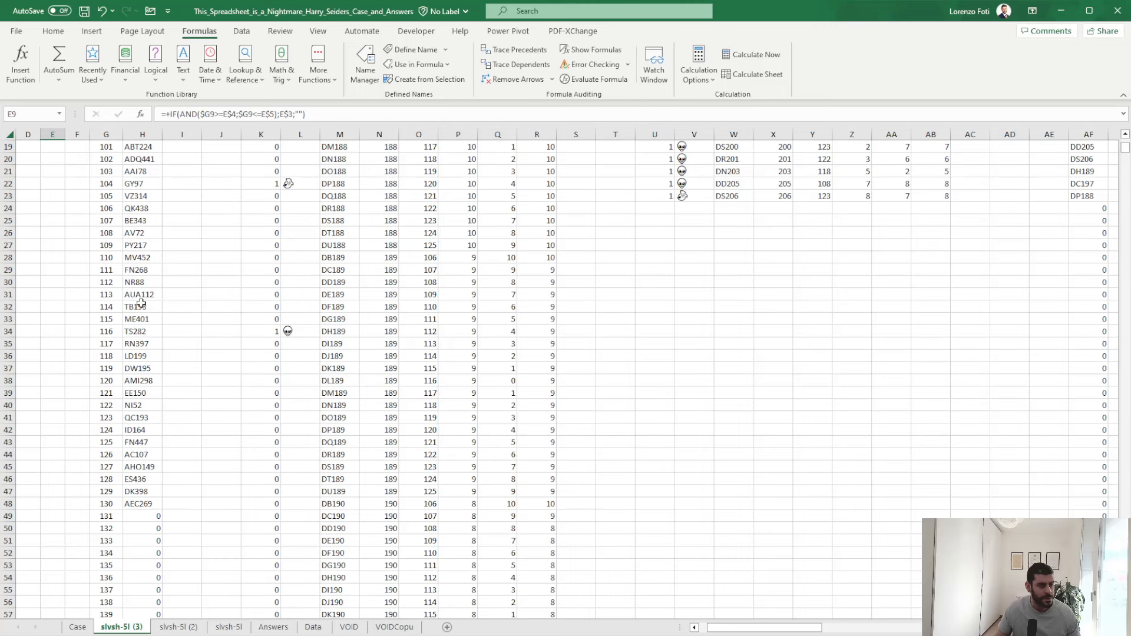
drag(143, 271, 159, 522)
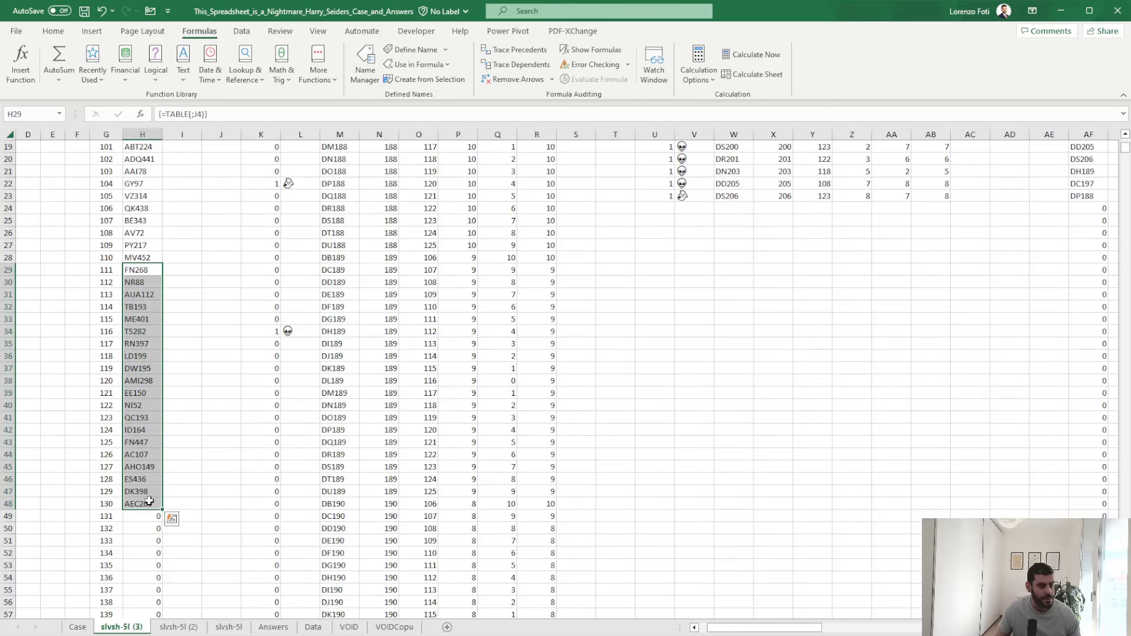
click(79, 626)
scroll(158, 541, down, 18)
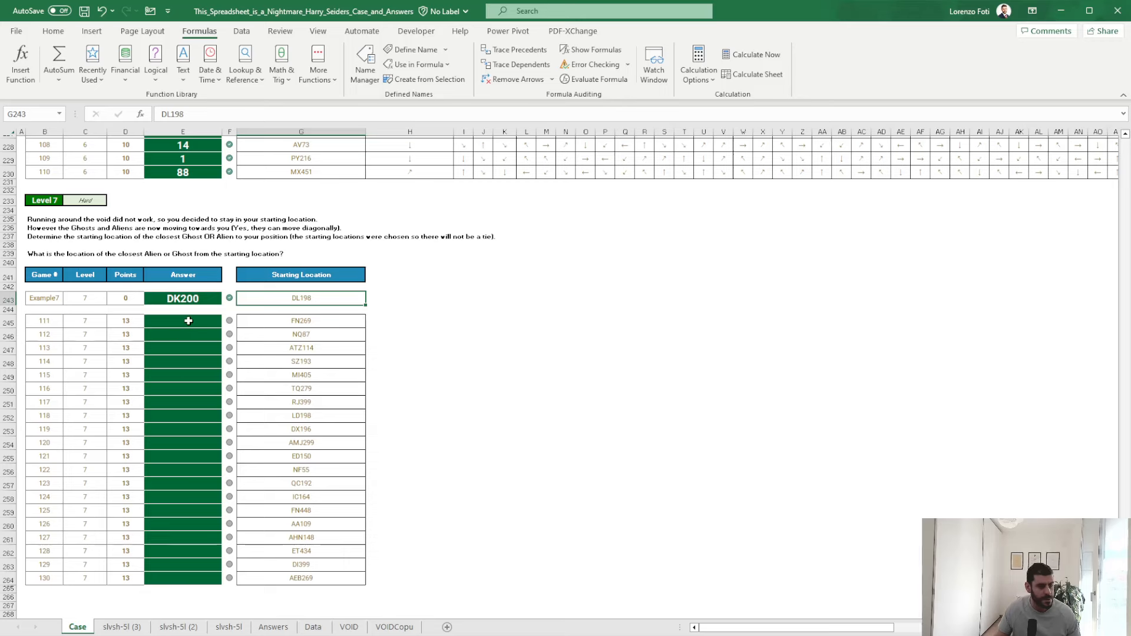
right_click(189, 323)
click(238, 404)
click(187, 429)
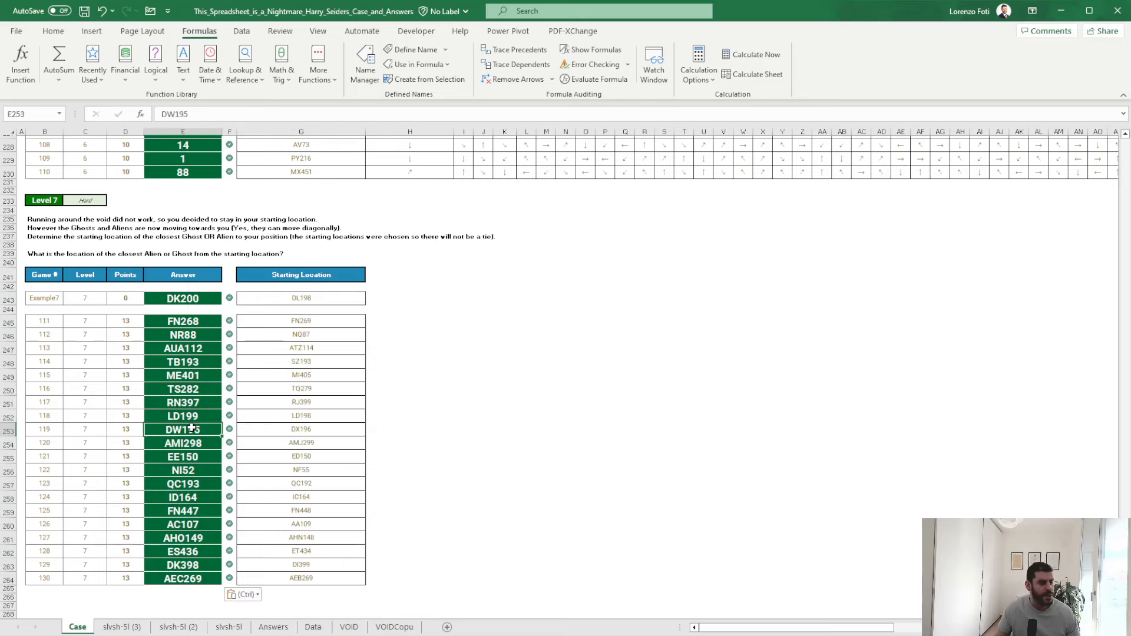
click(710, 470)
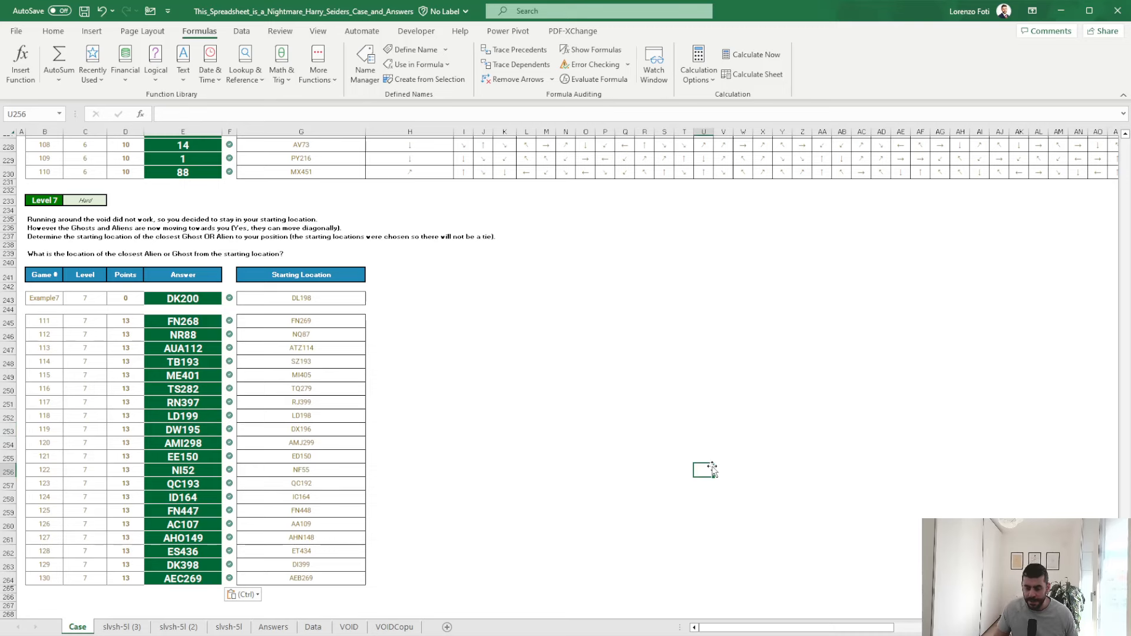
- Enter =+SORTBY(V8:V2300;AB8:AB2300;1) in AG8 of slvsh-5l (3) to list the ghost or alien symbols by ascending distance
key(ctrl+Up)
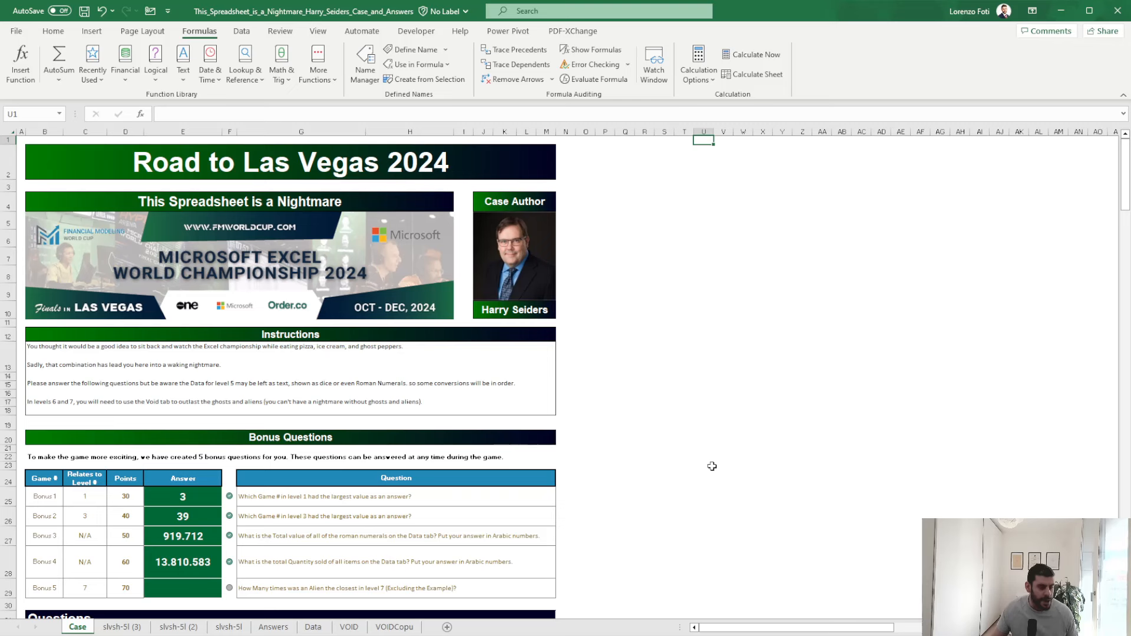
scroll(506, 444, down, 3)
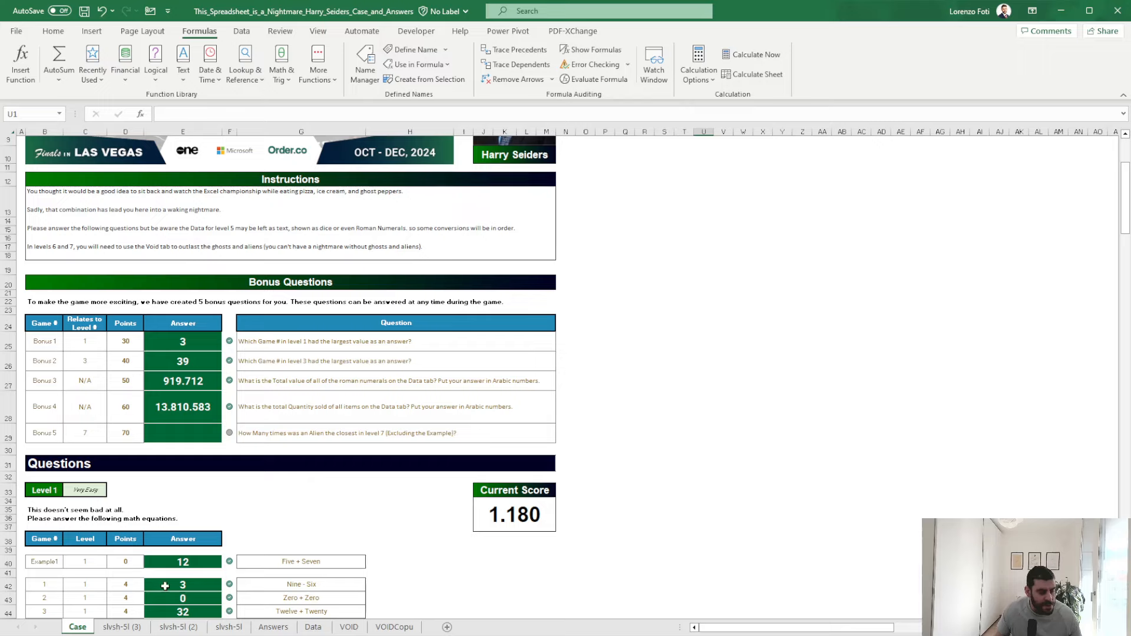
click(136, 628)
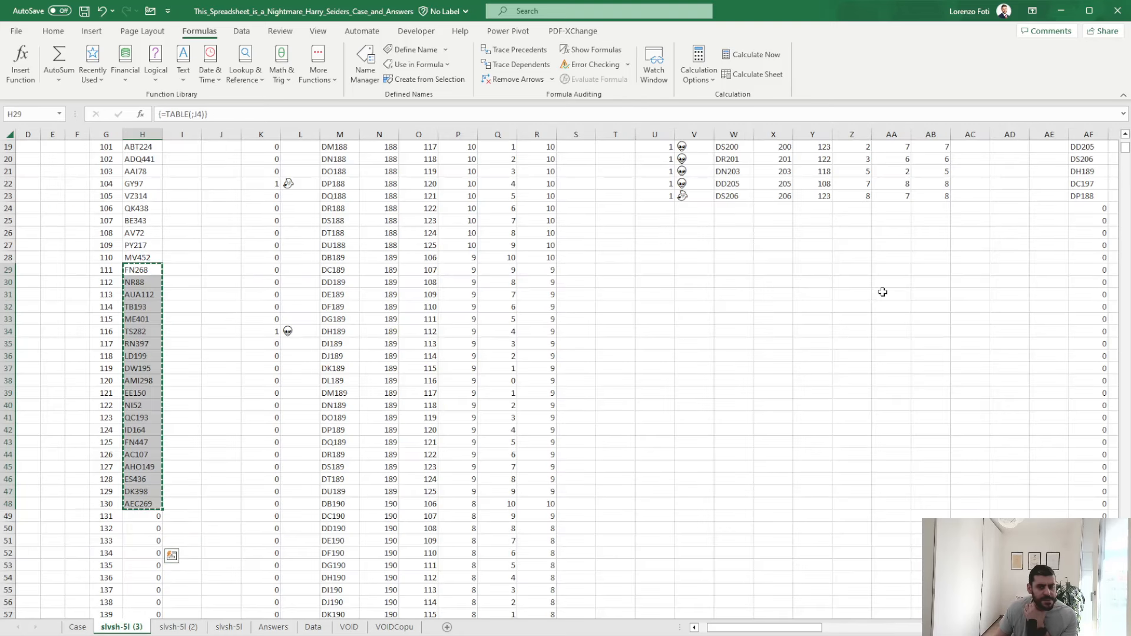
scroll(888, 298, up, 6)
drag(1009, 283, 1040, 271)
drag(1130, 271, 1128, 270)
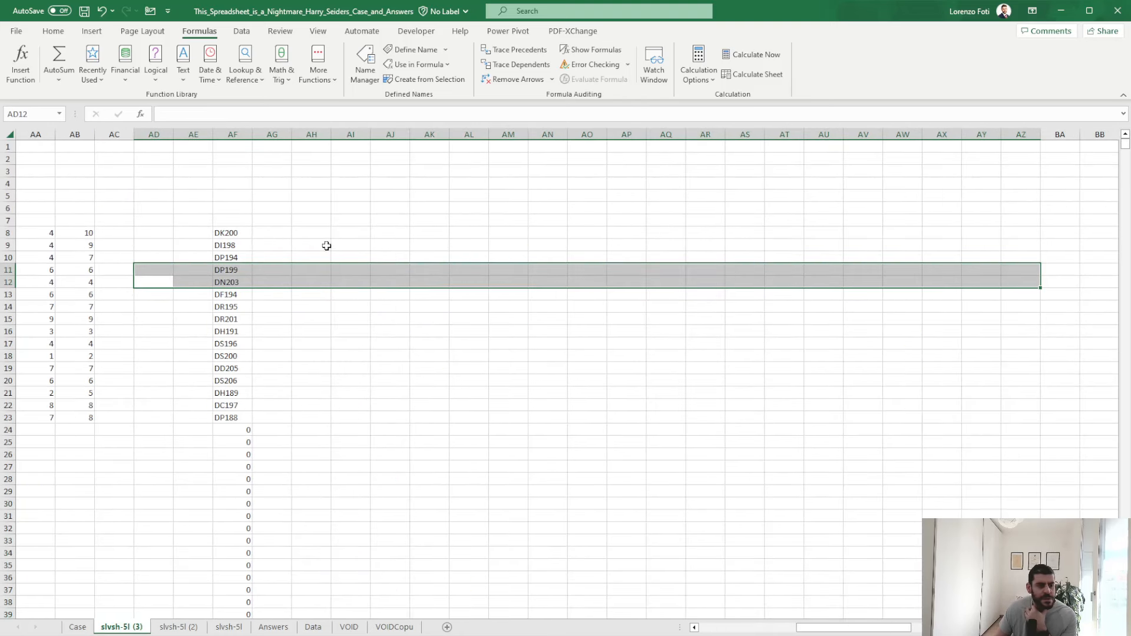
drag(326, 245, 3, 234)
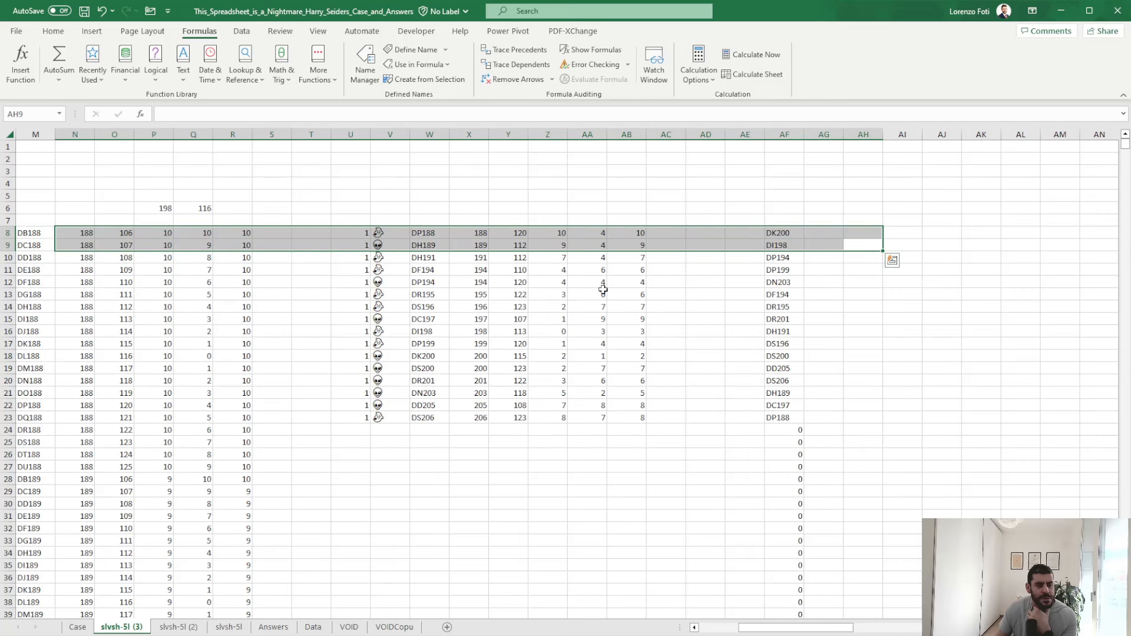
click(771, 233)
click(192, 113)
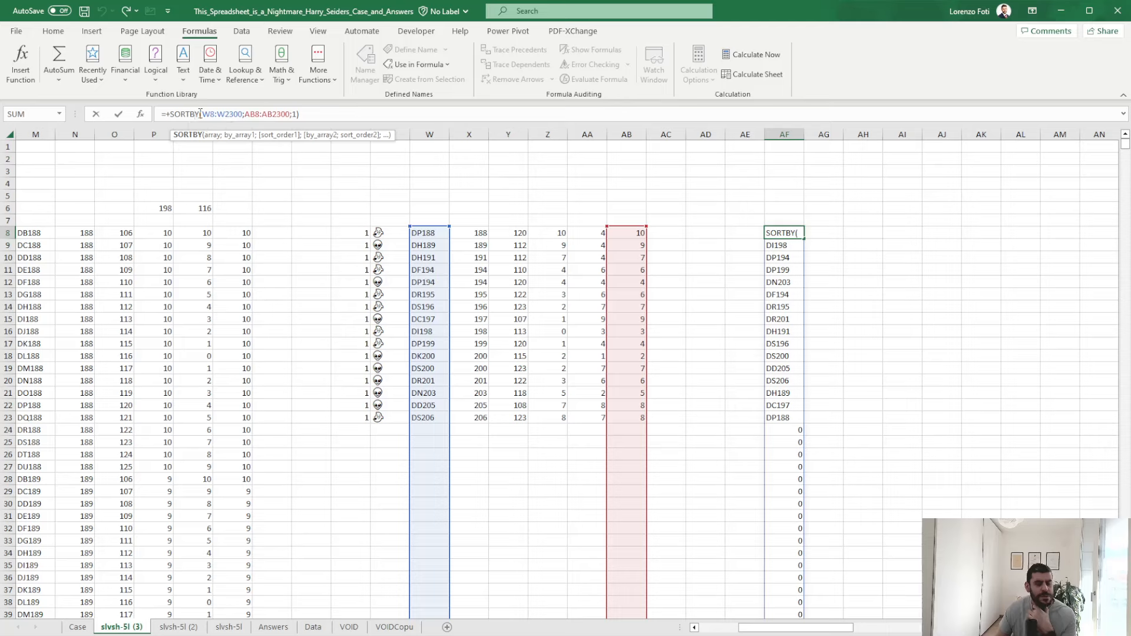
click(312, 116)
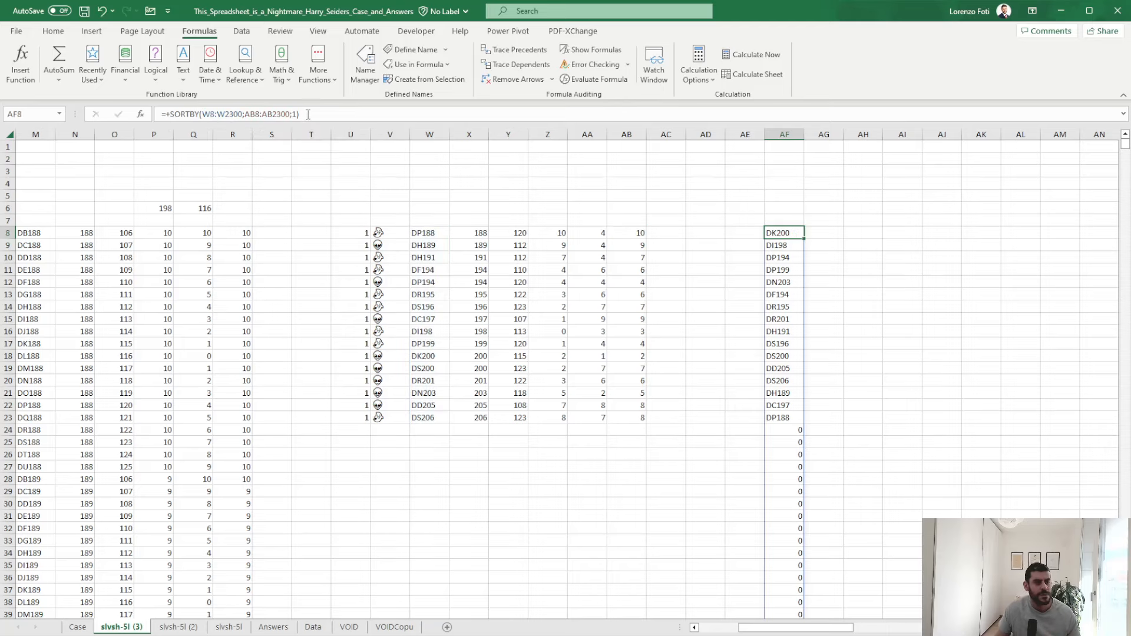
click(830, 230)
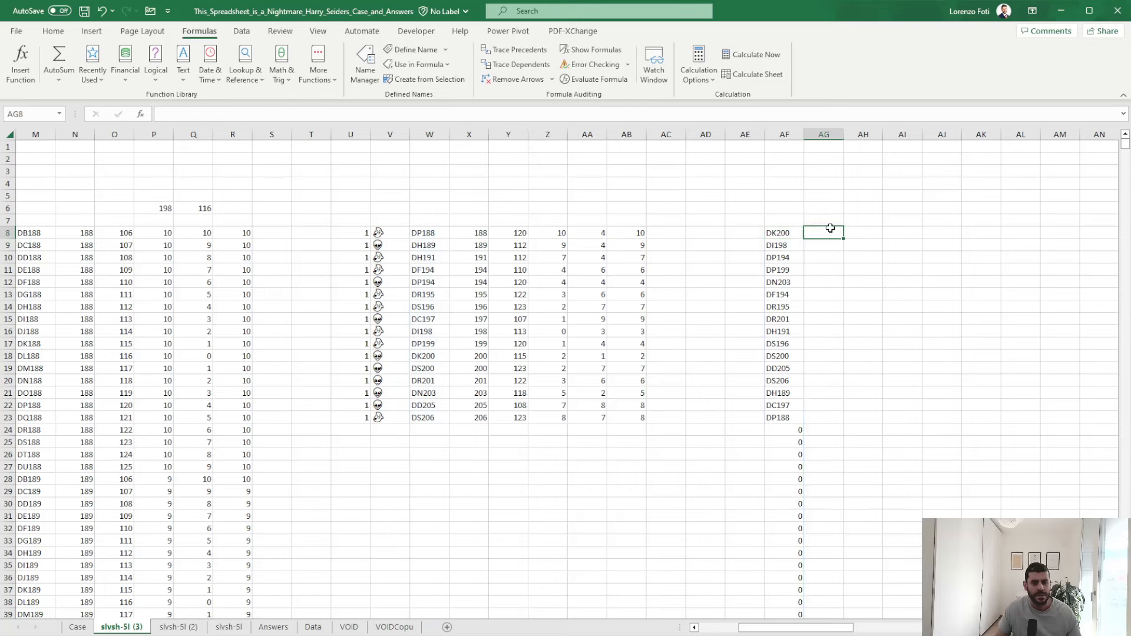
click(474, 118)
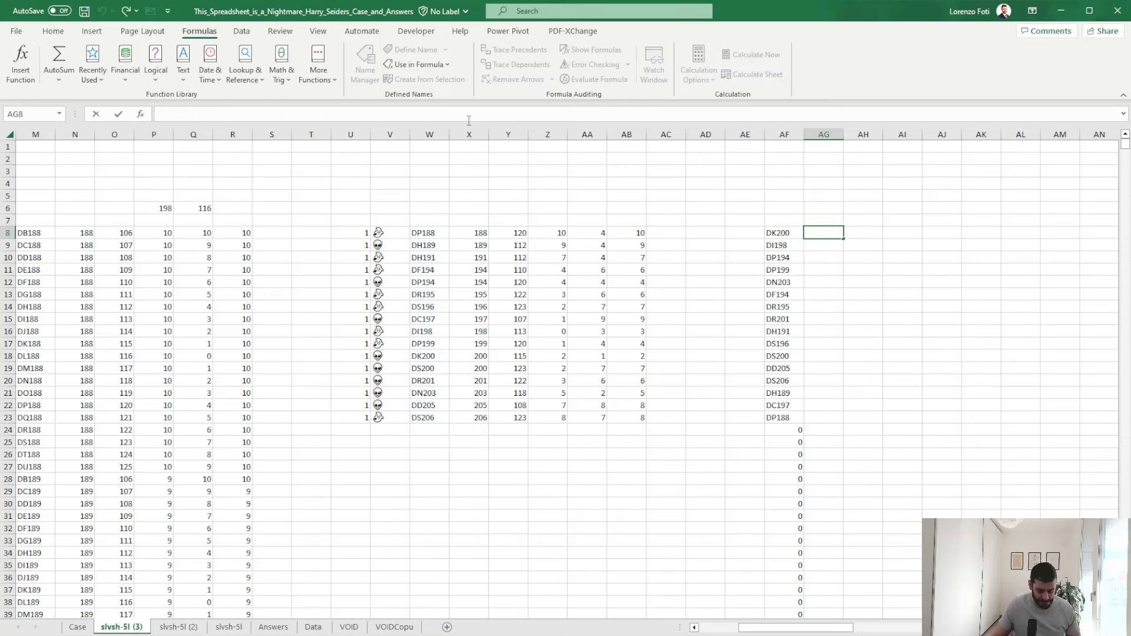
text(=+SORTBY(W8:W2300;AB8:AB2300;1))
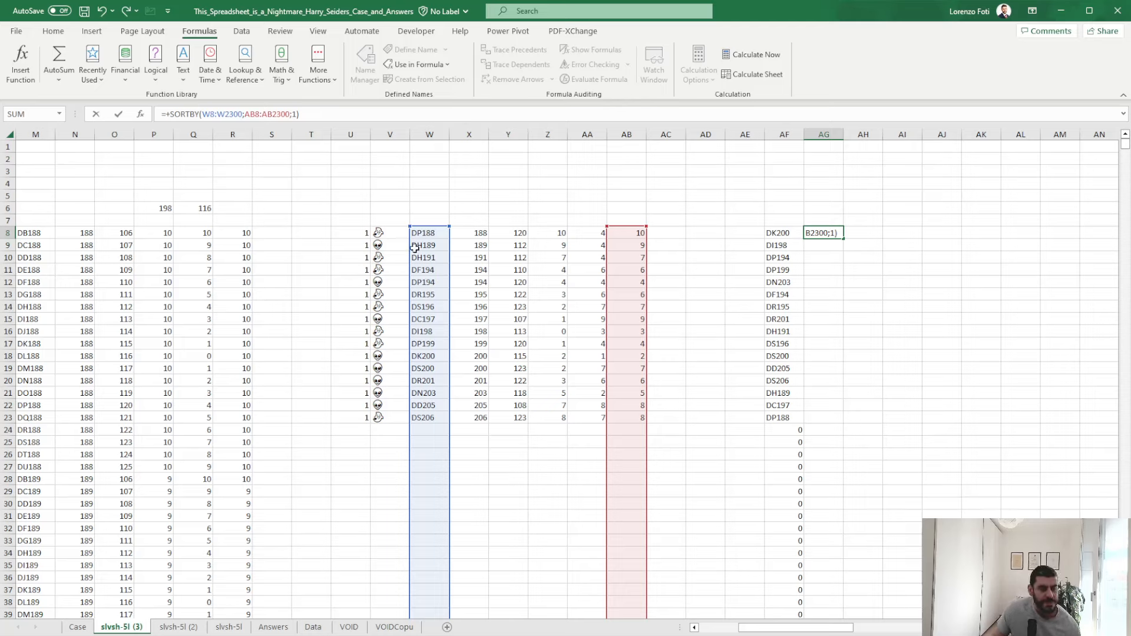
drag(414, 249, 395, 255)
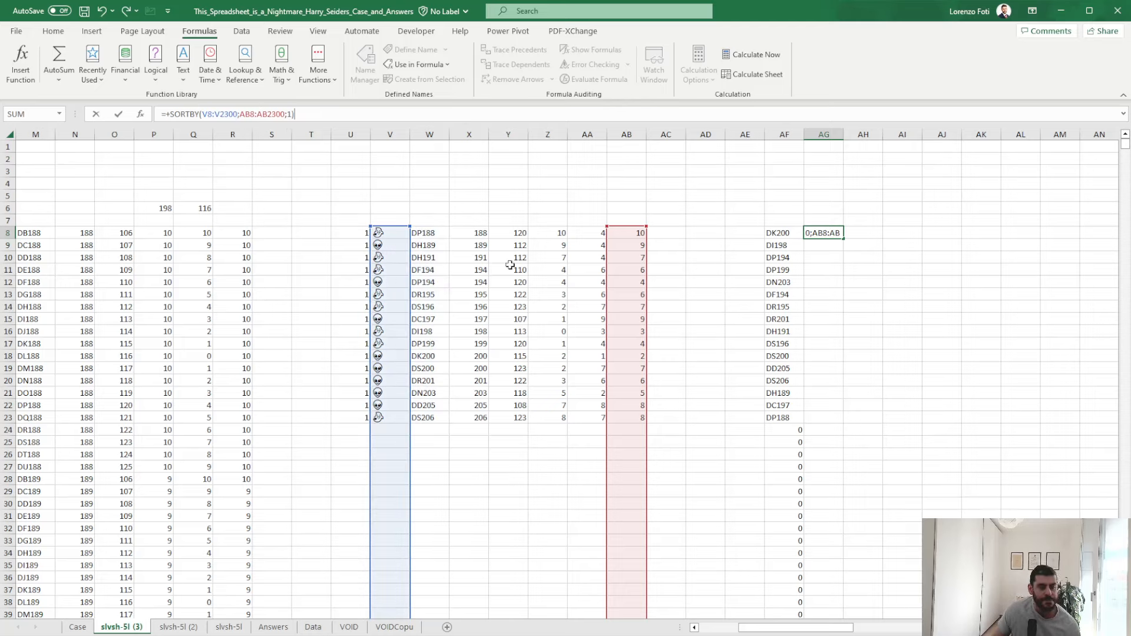
key(Return)
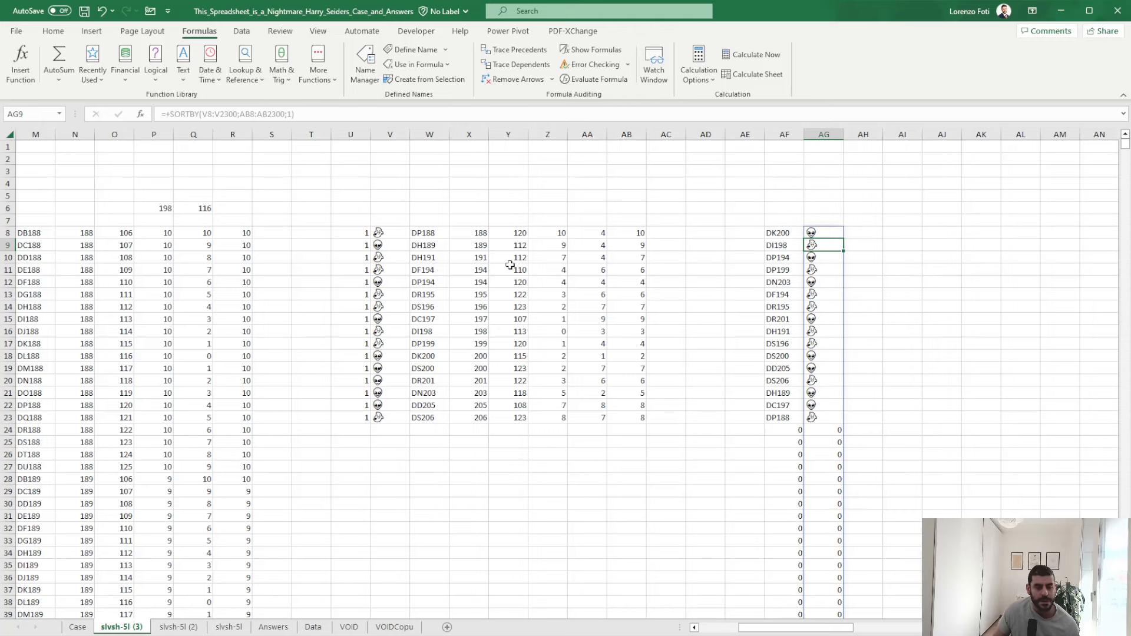
- Enter =+IF(AG8=Case!$J$203;1;0) in I8 to flag whether the closest creature is an alien
key(Left)
key(Left)
key(Left)
key(Left)
key(Left)
key(Left)
key(Left)
key(Left)
key(Left)
key(Left)
key(Left)
key(Left)
key(Left)
key(Left)
key(Left)
key(Left)
key(Left)
key(Left)
key(Left)
key(Left)
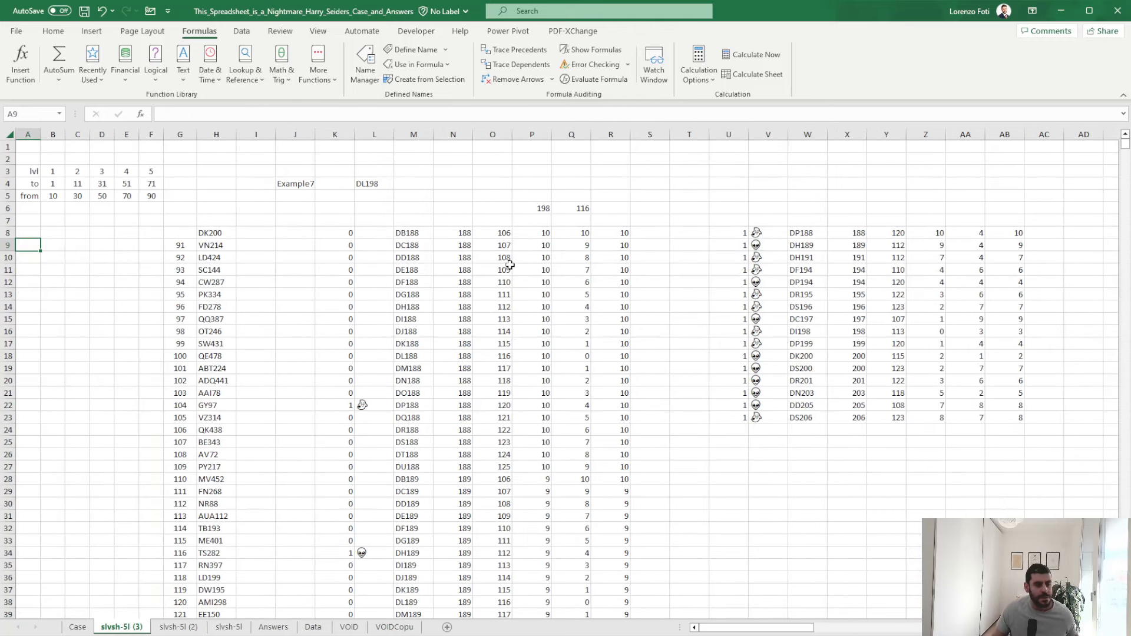
key(ctrl+Right)
key(Right)
key(Up)
key(Right)
text(+)
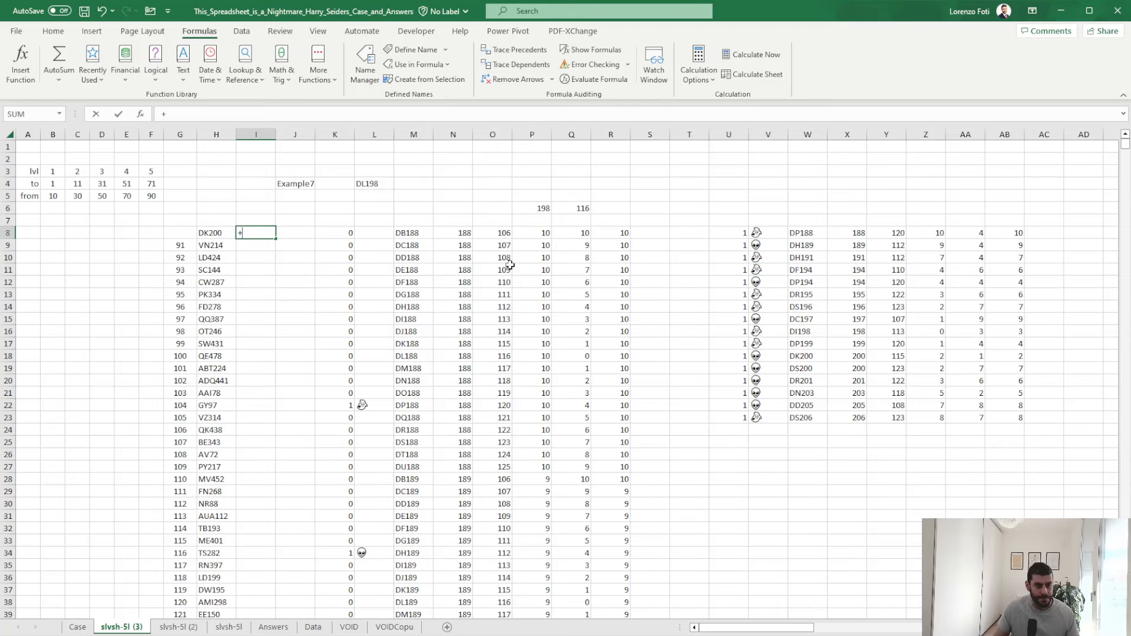
text(if()
key(Right)
key(Right)
key(Right)
key(Right)
key(Right)
key(Right)
key(Right)
key(Right)
key(Right)
key(Right)
key(Right)
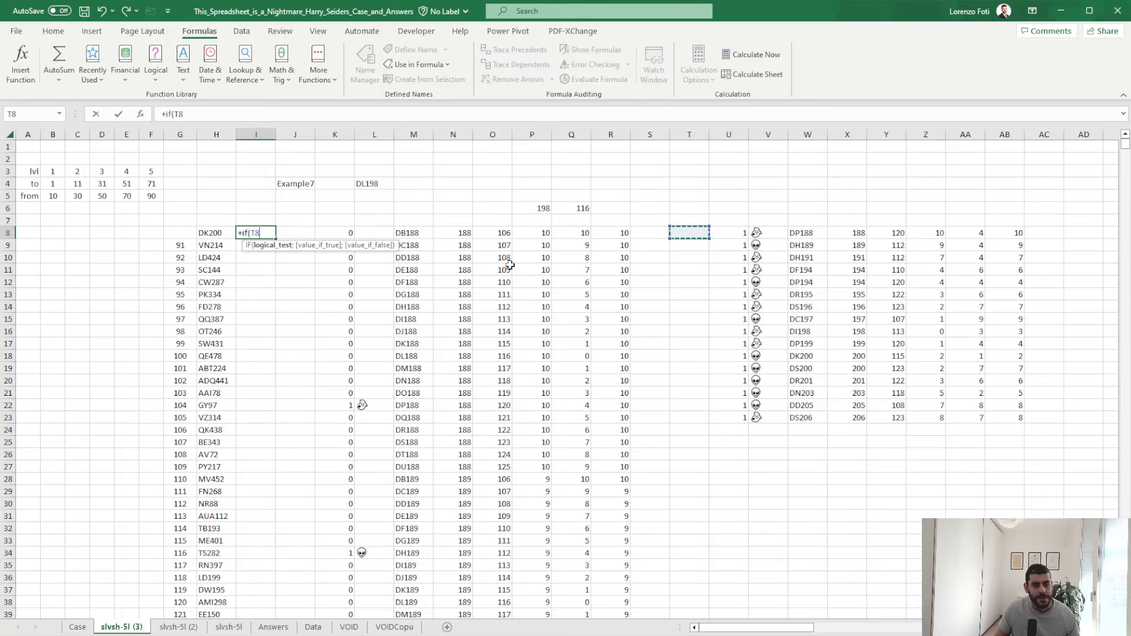
key(Right)
key(Right)
key(Right)
key(Right)
key(Right)
key(Right)
key(Right)
key(Right)
key(Right)
key(Right)
key(Right)
key(Right)
key(Right)
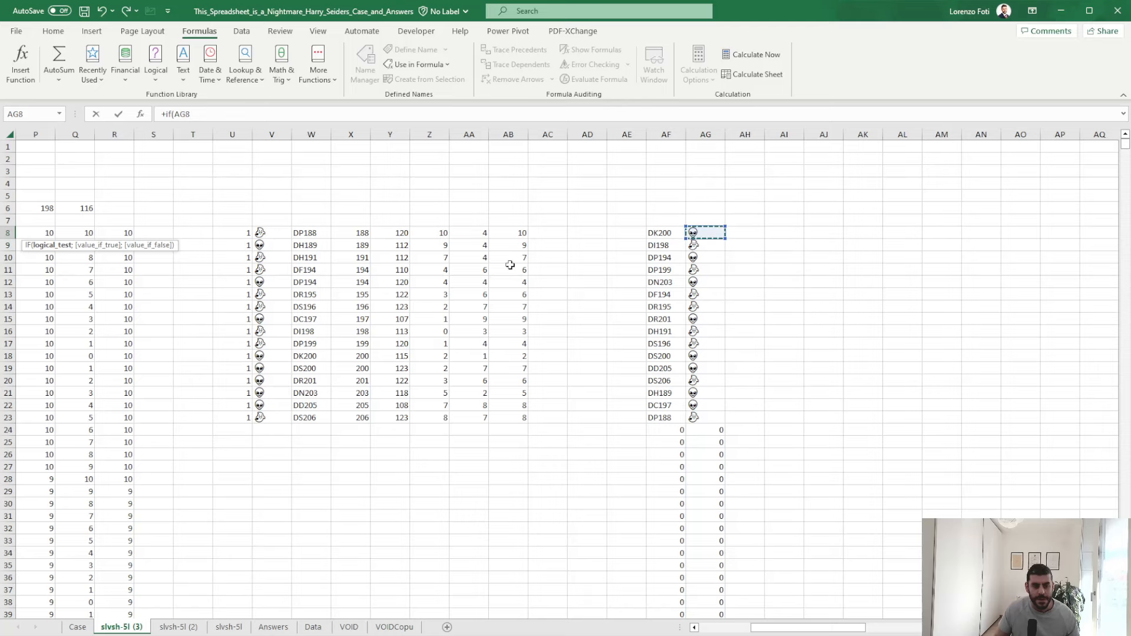
text(=)
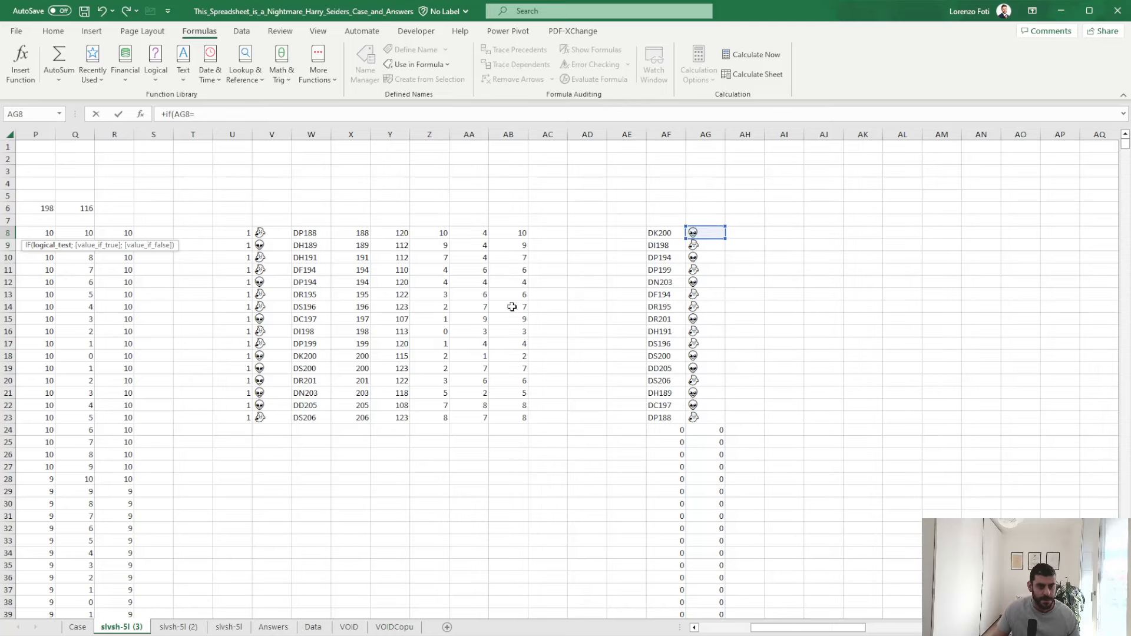
click(77, 627)
scroll(328, 452, down, 5)
scroll(327, 457, down, 20)
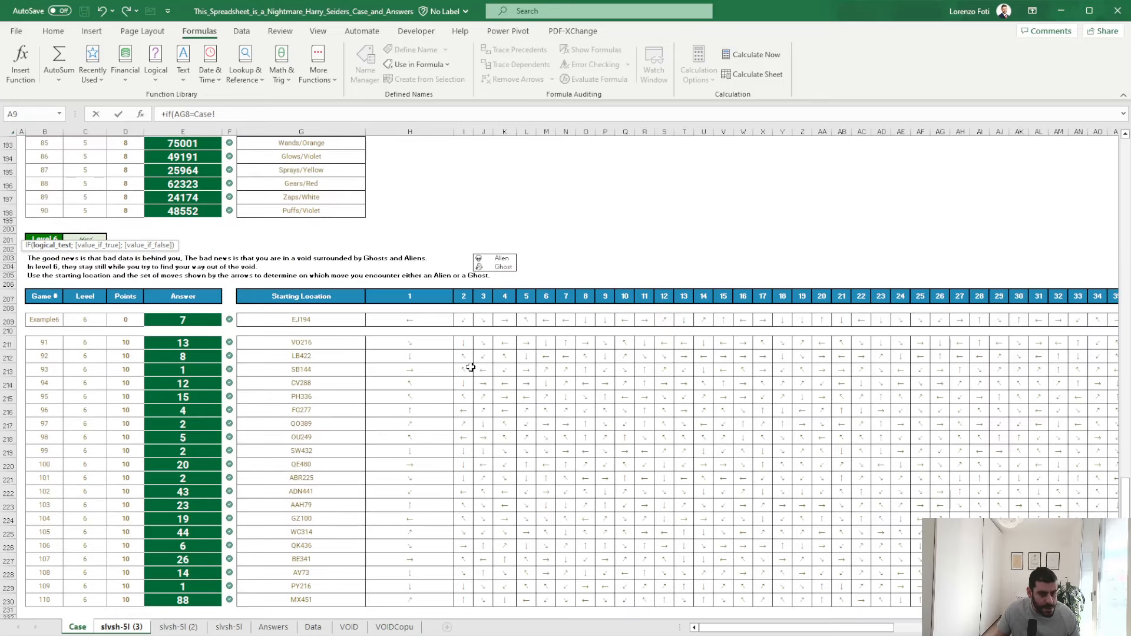
click(484, 258)
key(F4)
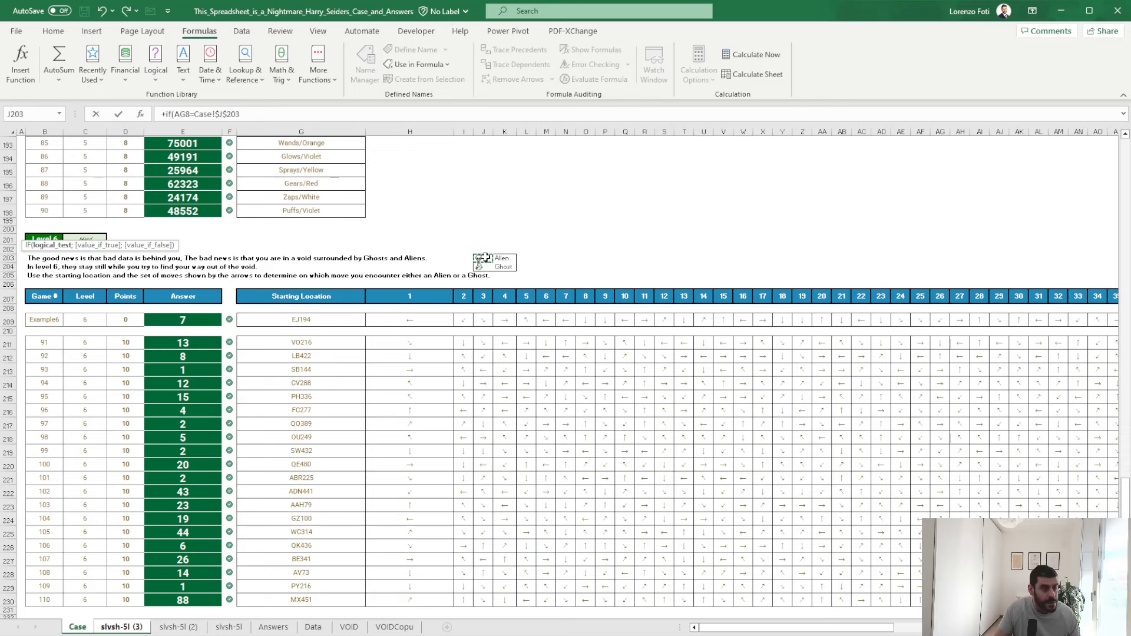
text(;1;0))
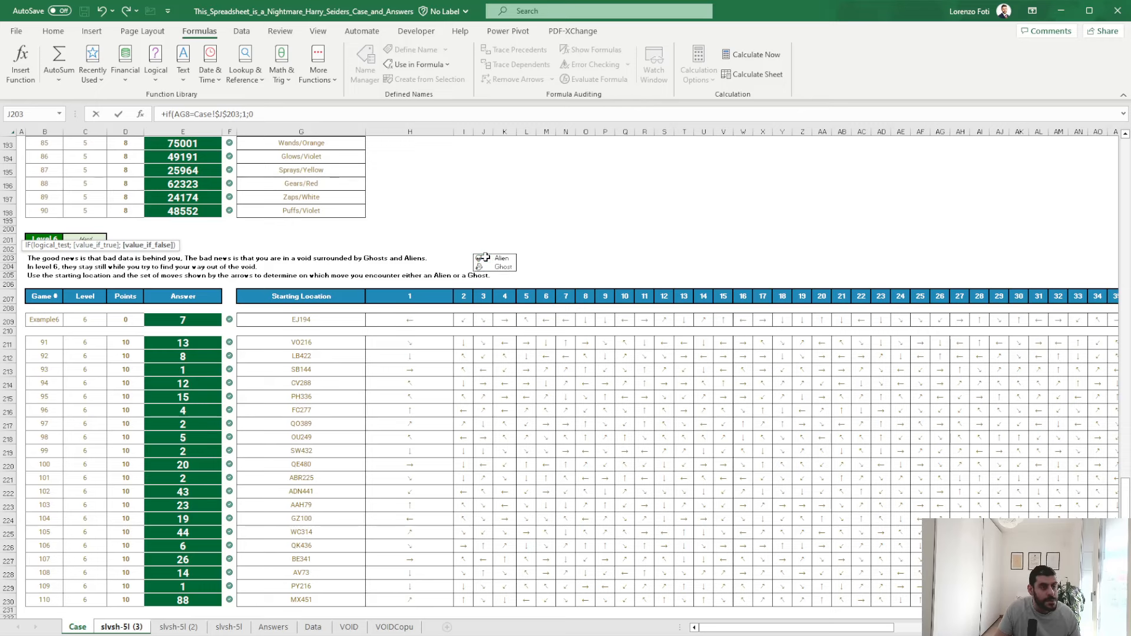
key(Return)
- Clear the existing data table results in column H from H9 downward
key(Left)
key(Left)
key(Left)
key(Left)
key(Right)
key(Right)
key(Right)
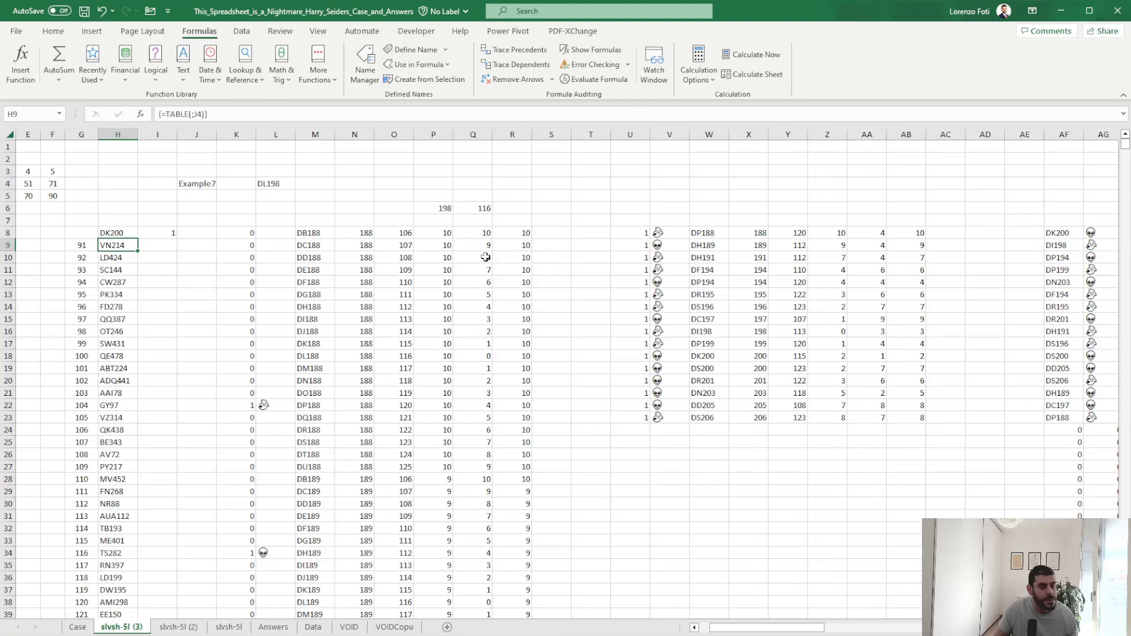
key(Up)
key(Left)
key(Down)
key(Right)
key(ctrl+shift+Down)
key(Delete)
key(Up)
key(Left)
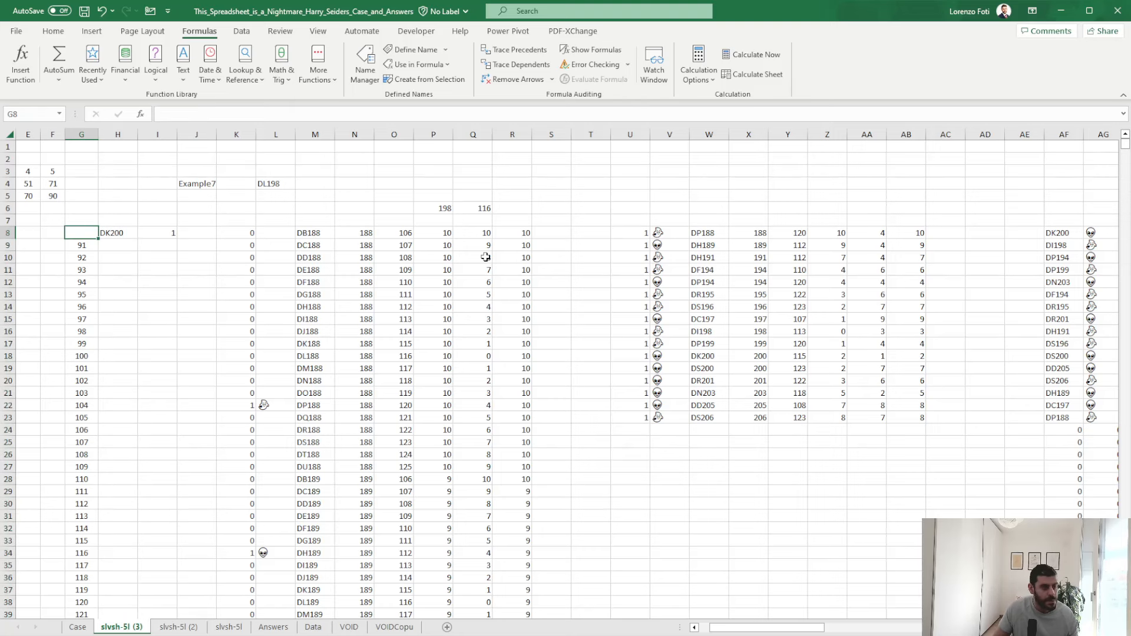
- Create a data table over G8:I58 with J4 as the column input cell and recalculate it
key(shift+Right)
key(shift+Right)
key(ctrl+shift+Down)
key(ctrl+shift+Down)
key(alt)
key(a)
key(w)
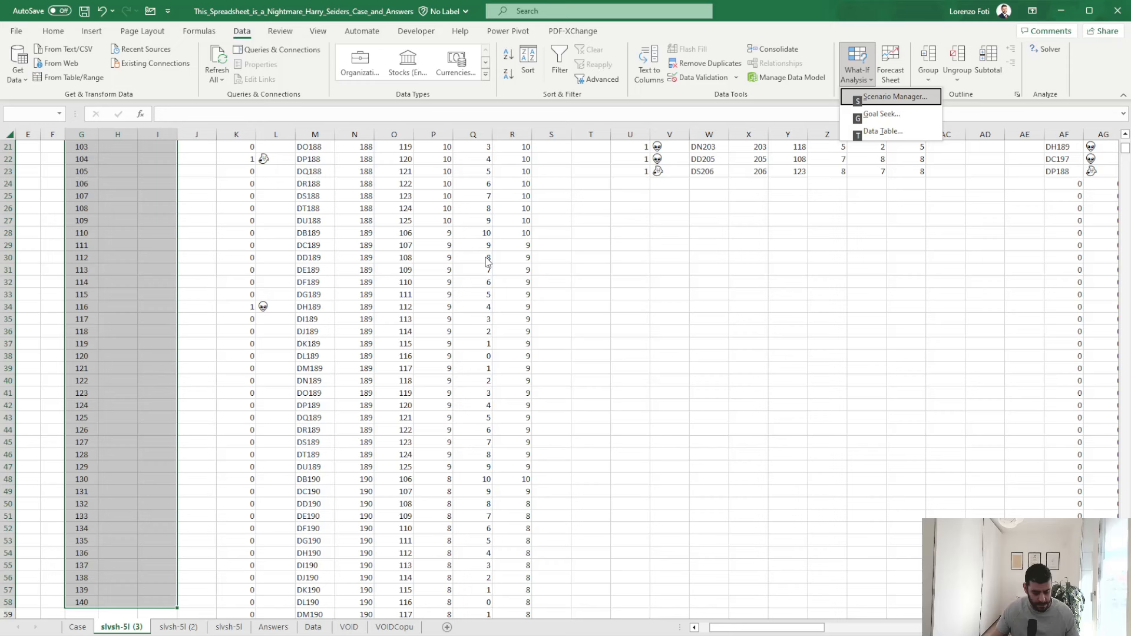
key(t)
key(Tab)
click(195, 184)
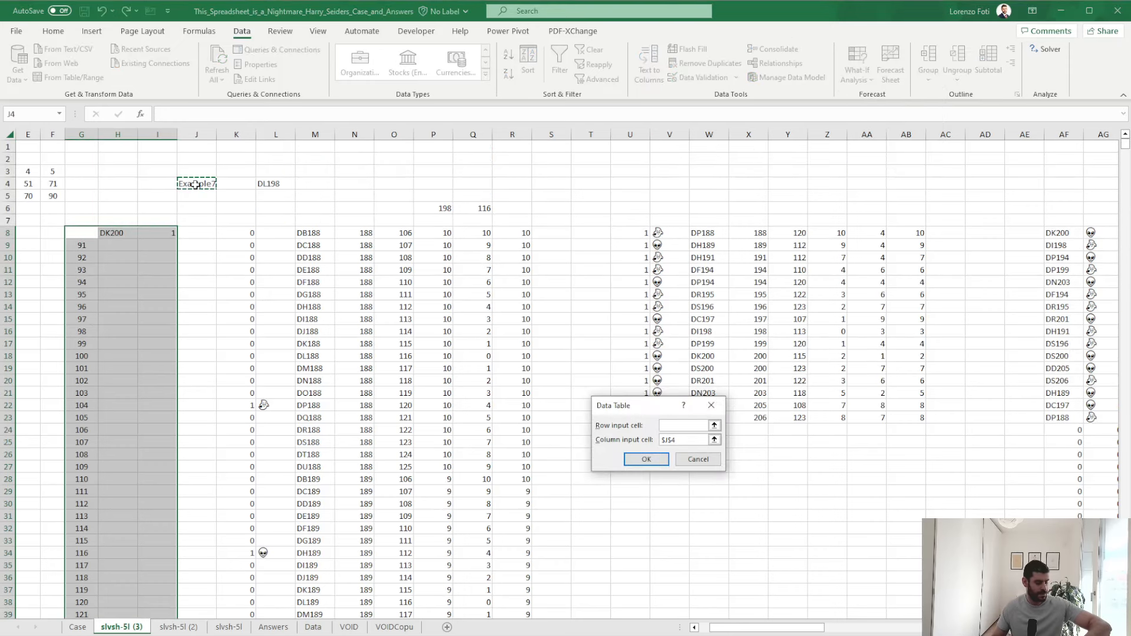
key(Return)
key(alt+m)
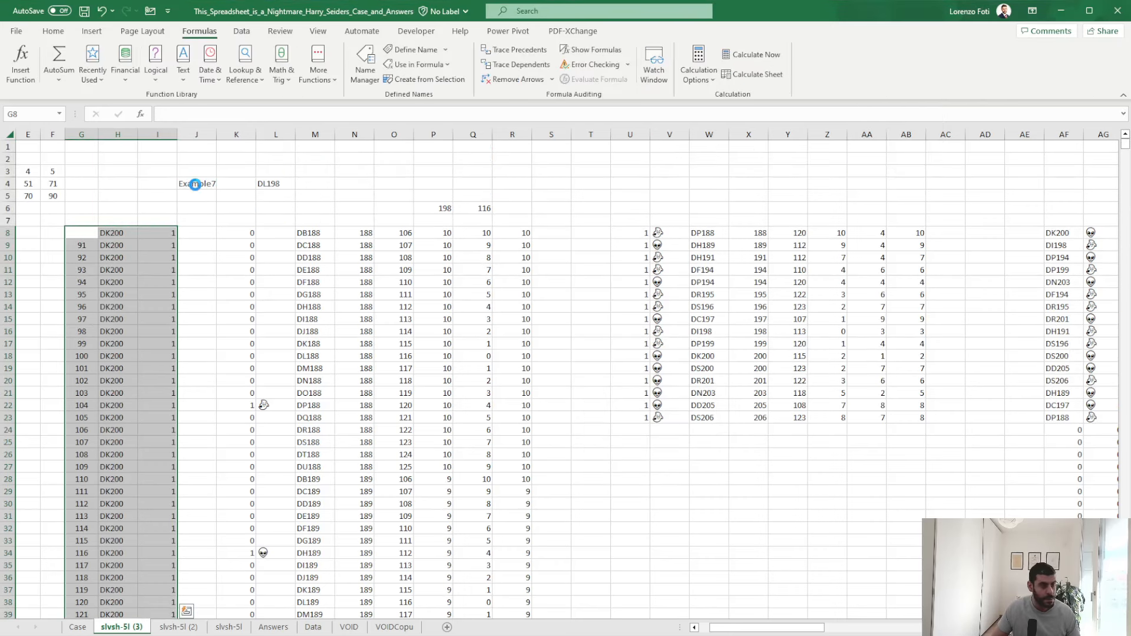
key(F9)
- Total the alien flags in I29:I48 for games 111 to 130 and enter 8 as the Bonus 5 answer in E29 of the Case sheet
scroll(195, 376, down, 5)
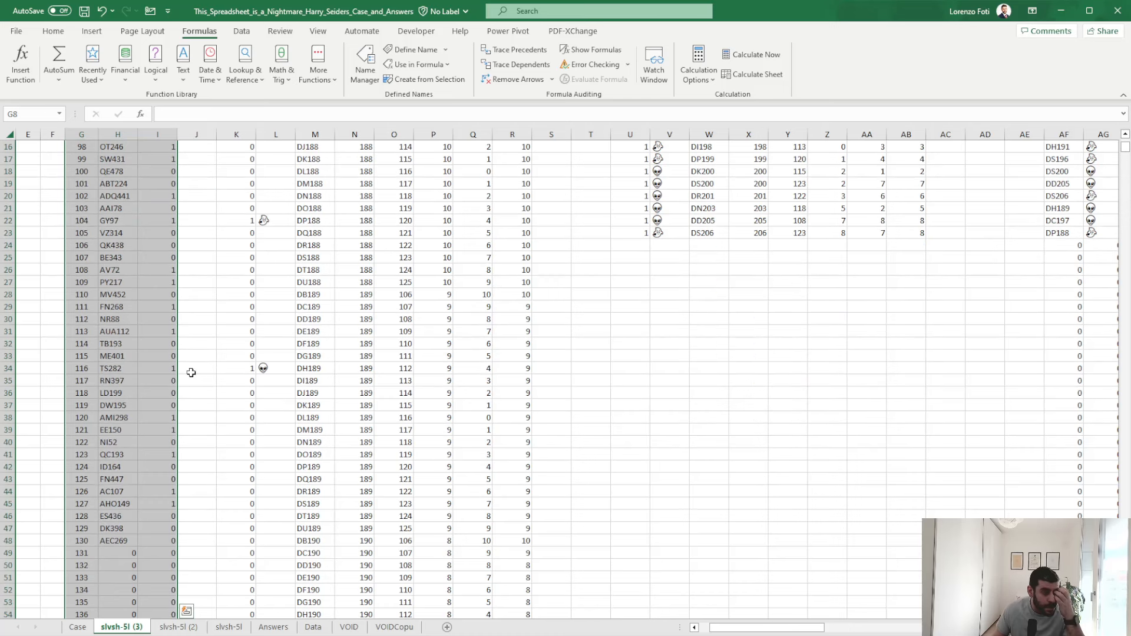
drag(167, 309, 164, 539)
click(85, 628)
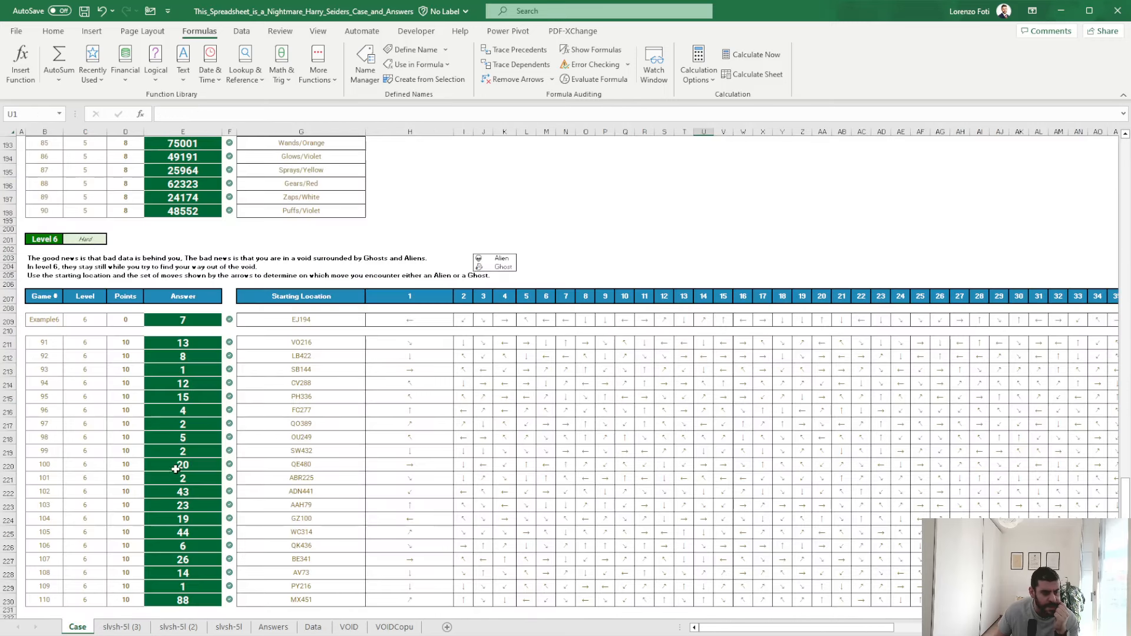
scroll(162, 391, down, 15)
scroll(162, 391, up, 20)
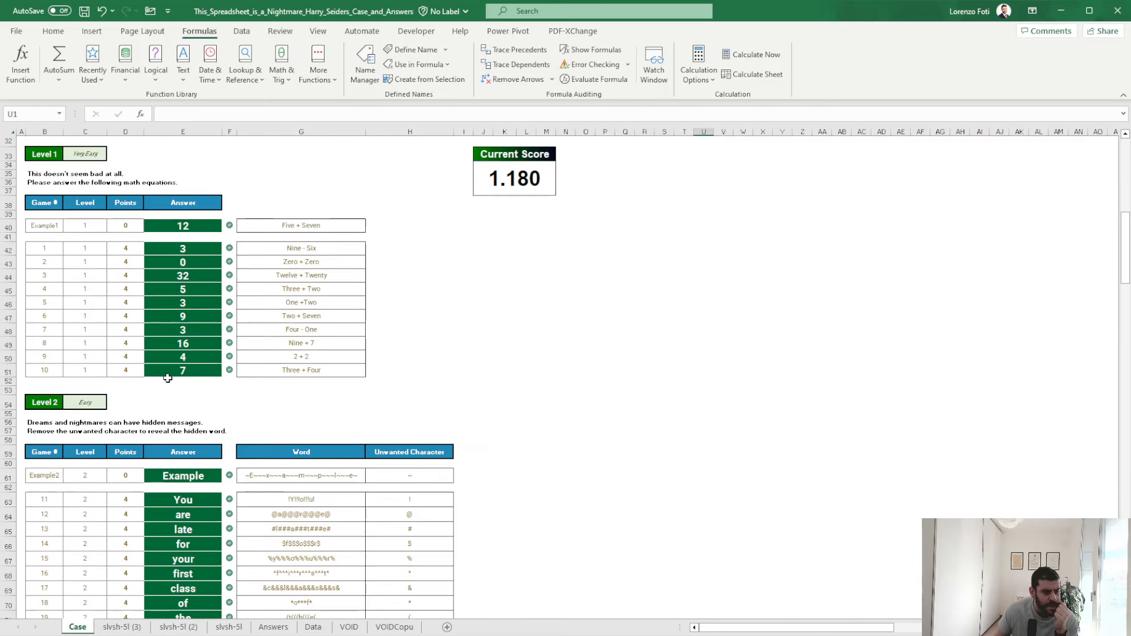
click(203, 532)
text(8)
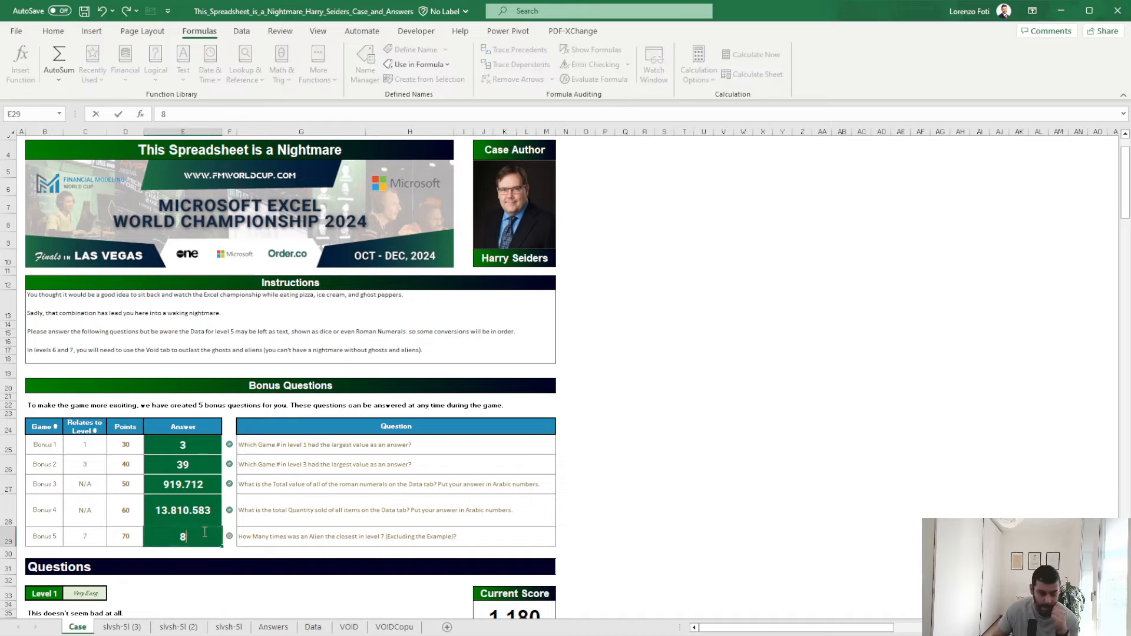
key(Return)
click(628, 465)
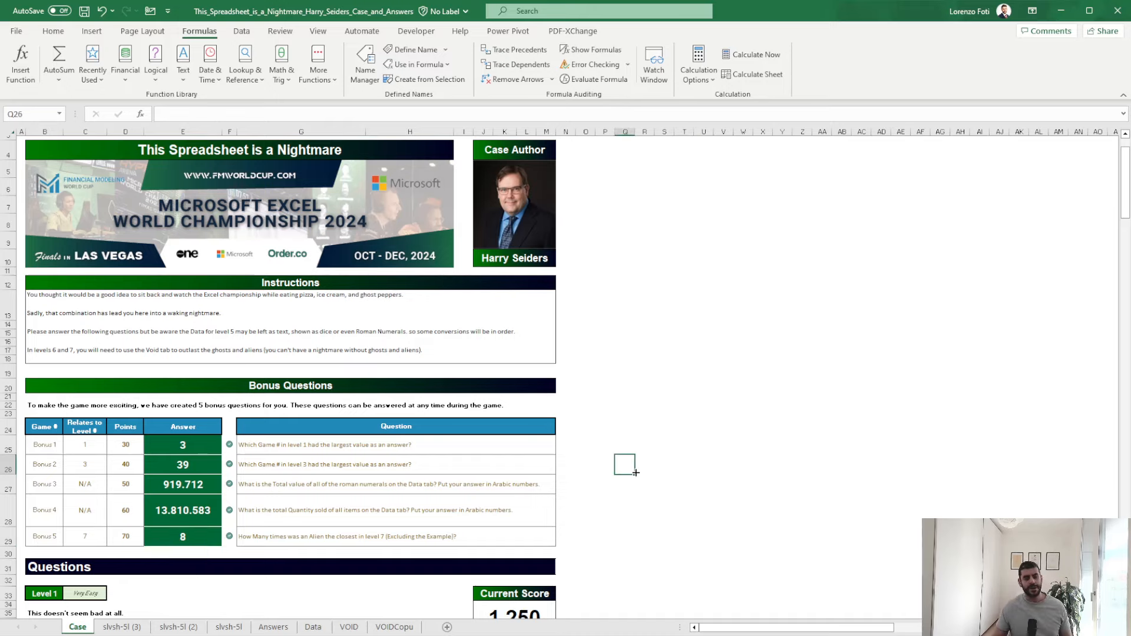
scroll(635, 471, up, 1)
key(ctrl+Home)
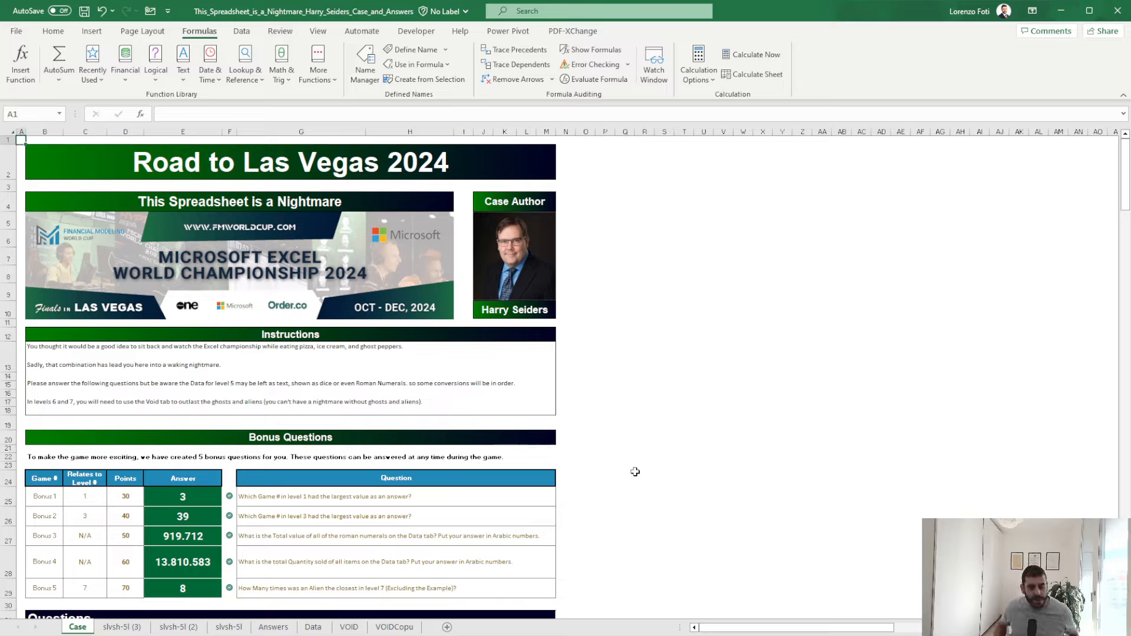